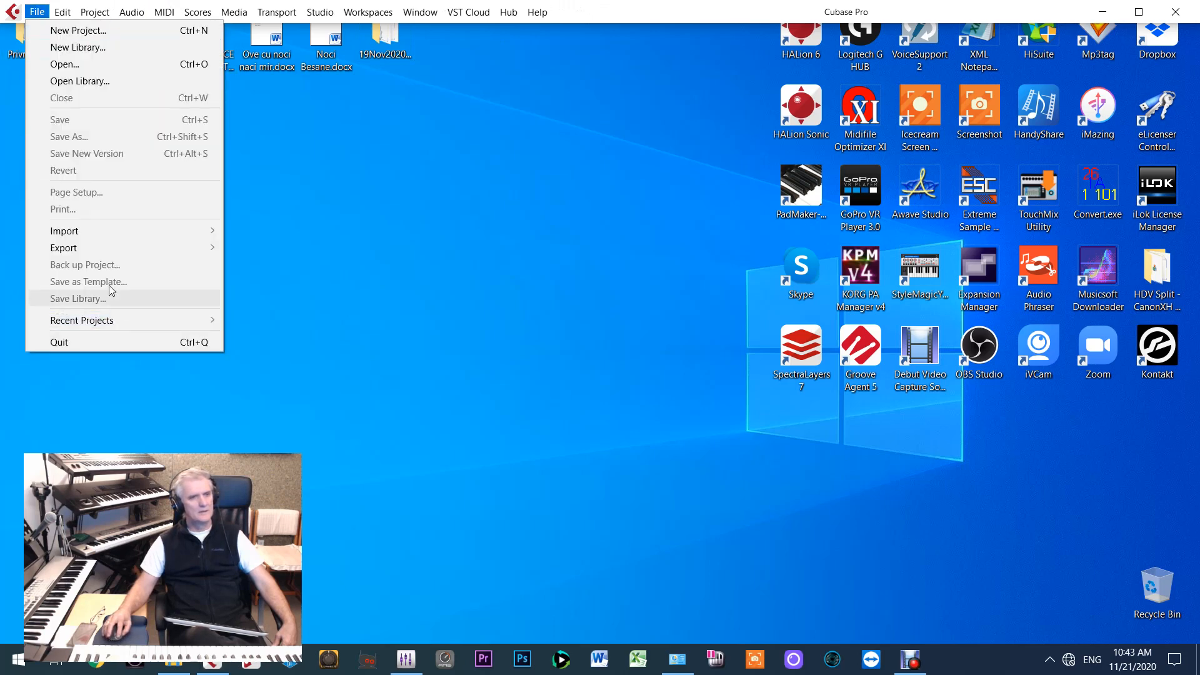
Create a new project from the Empty template and accept the suggested project folder
click(77, 32)
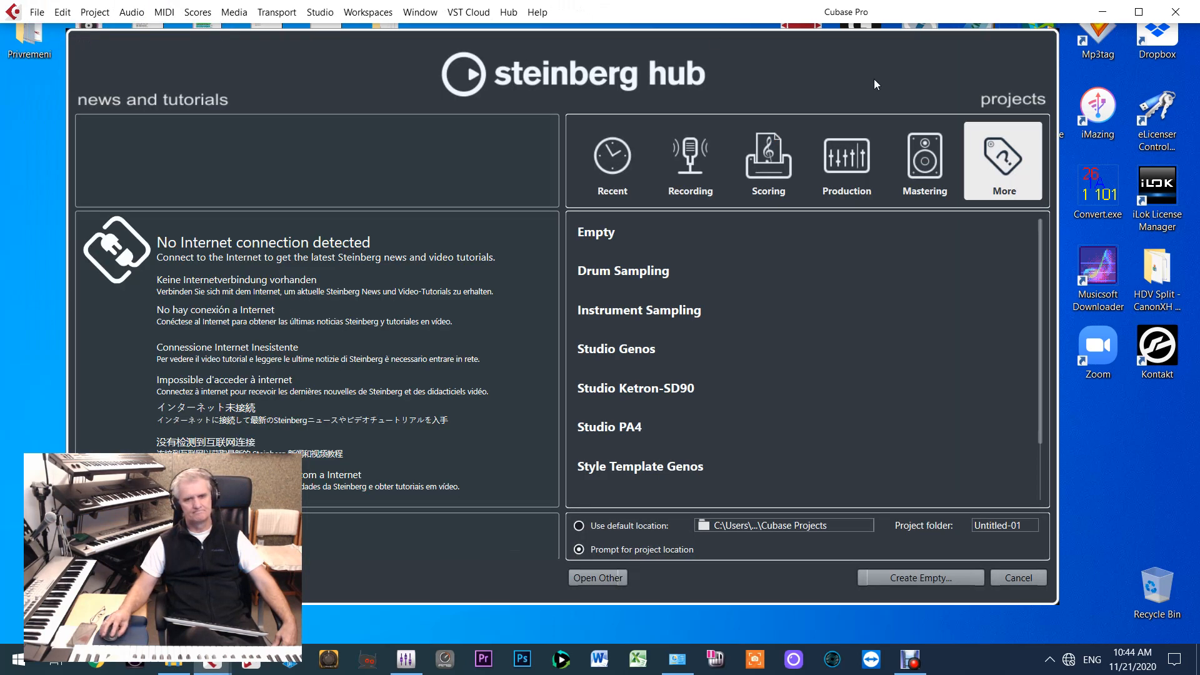
click(615, 234)
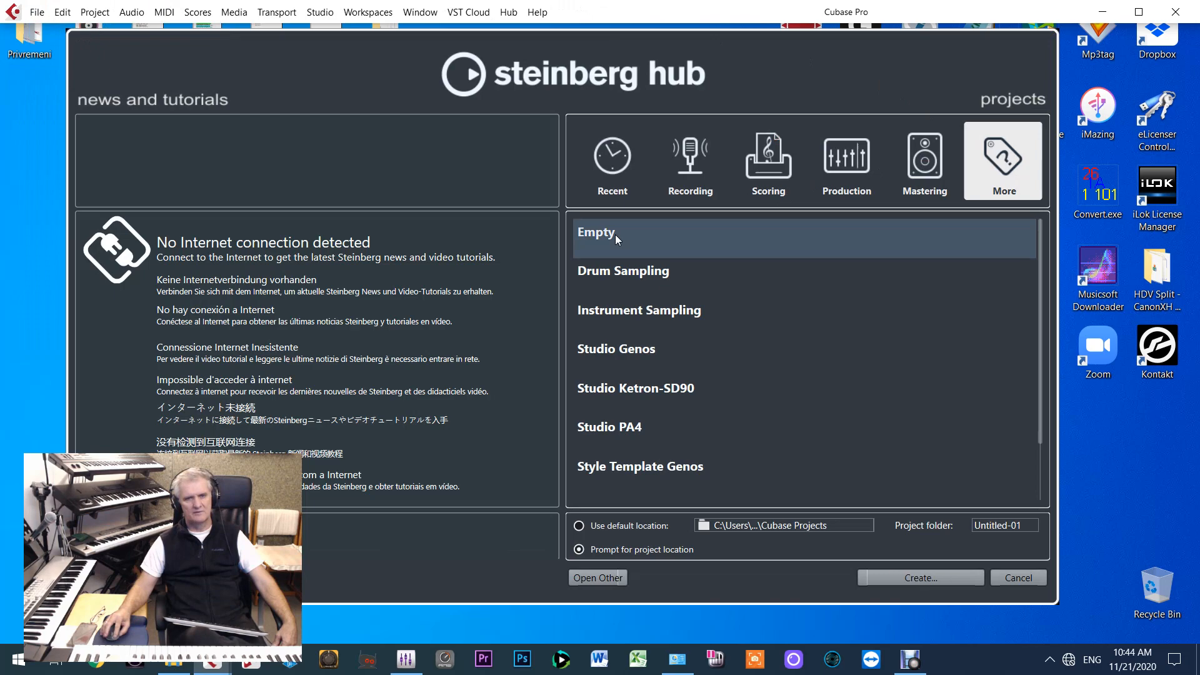
click(931, 577)
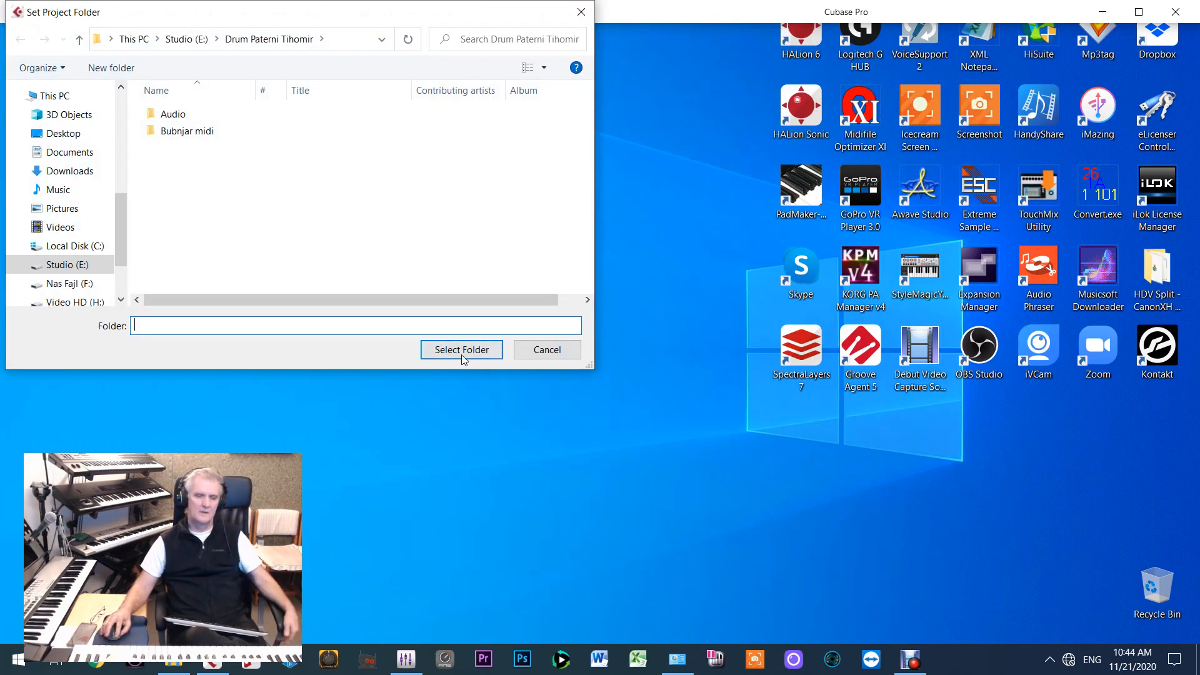
click(462, 350)
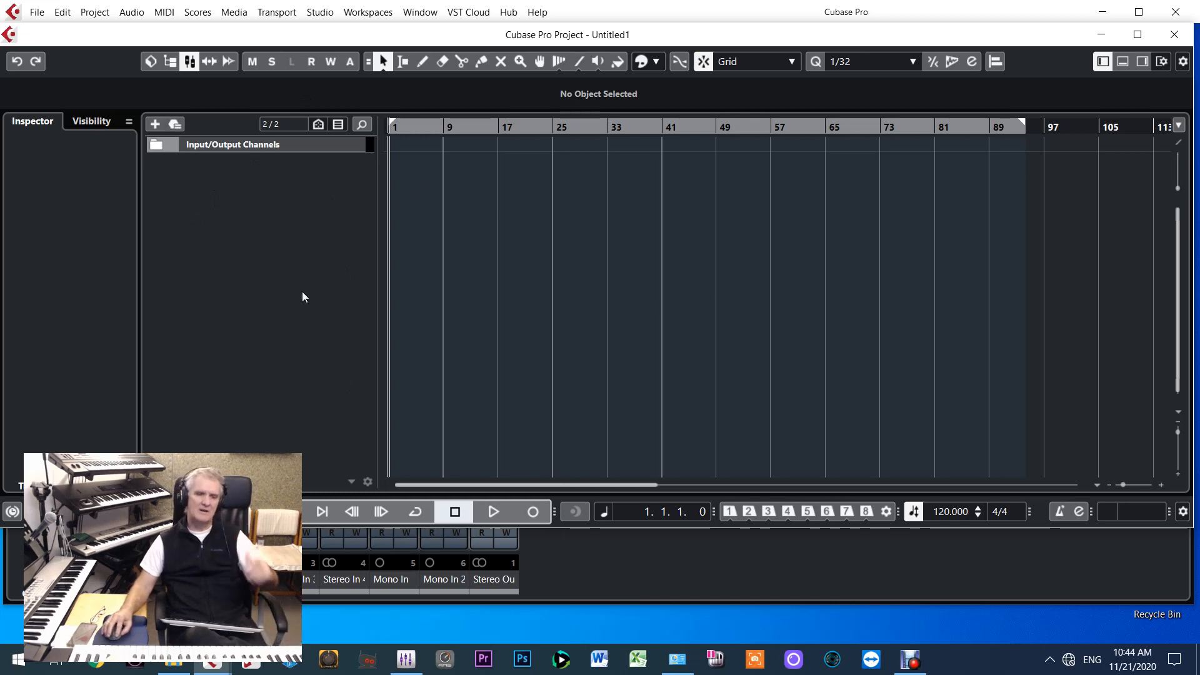
Add ten MIDI tracks to the project and make the project window taller
right_click(235, 252)
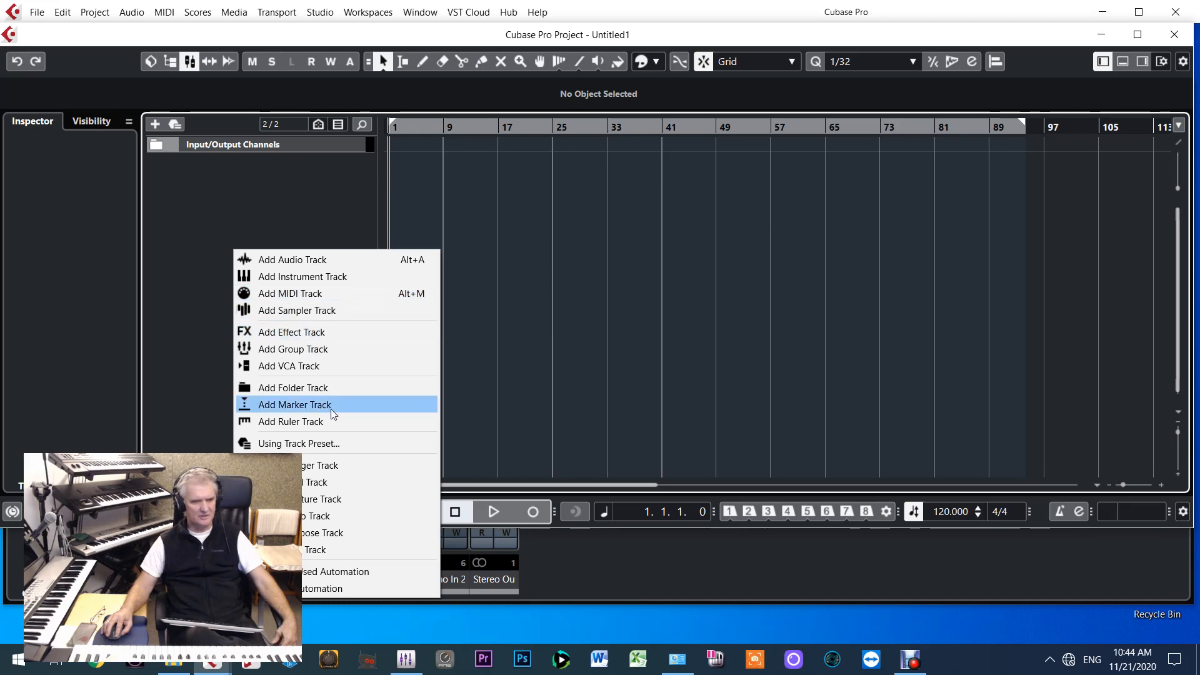
click(288, 299)
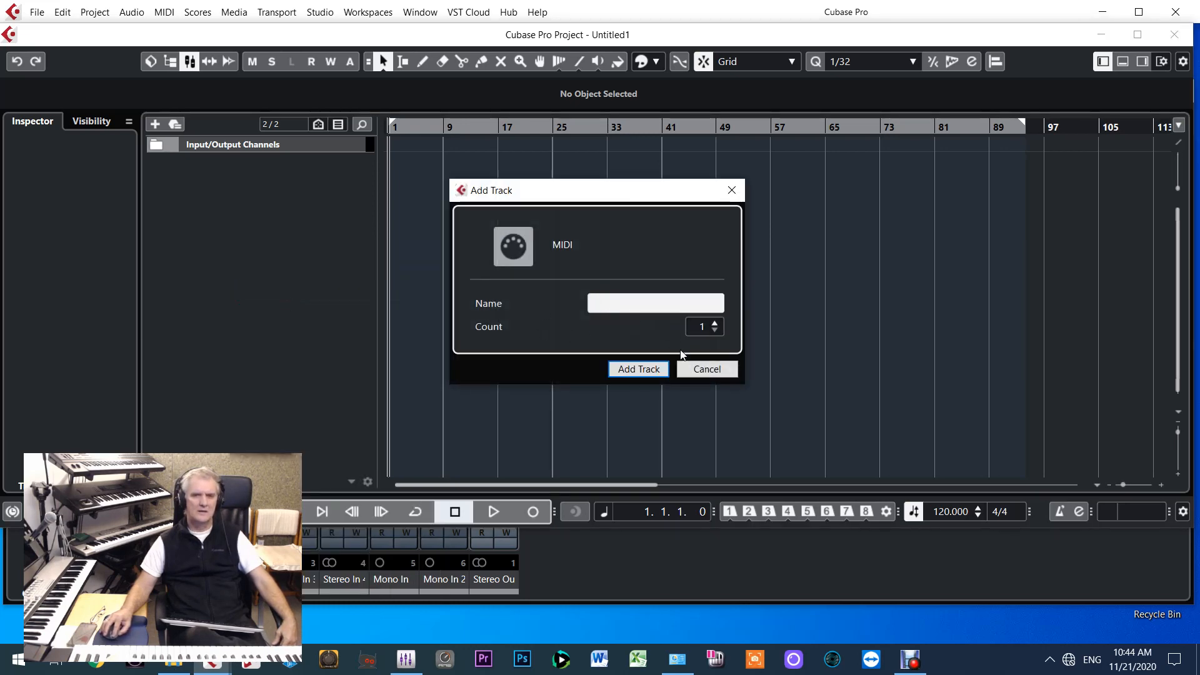
click(717, 324)
click(717, 324)
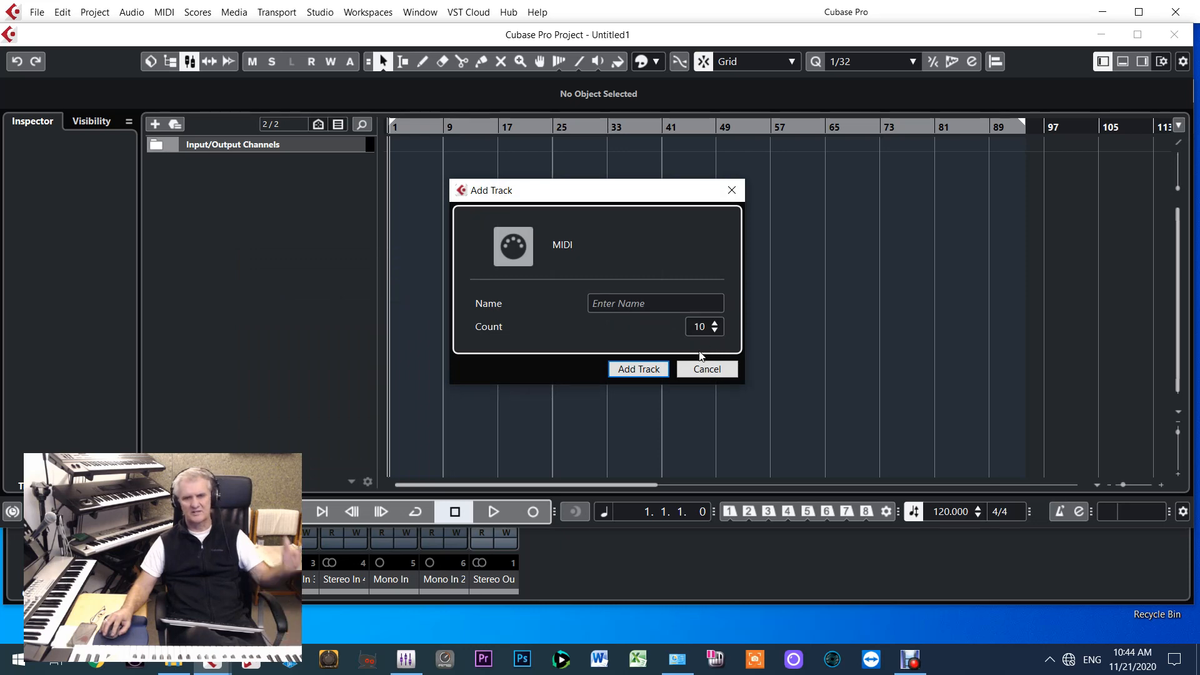
click(639, 369)
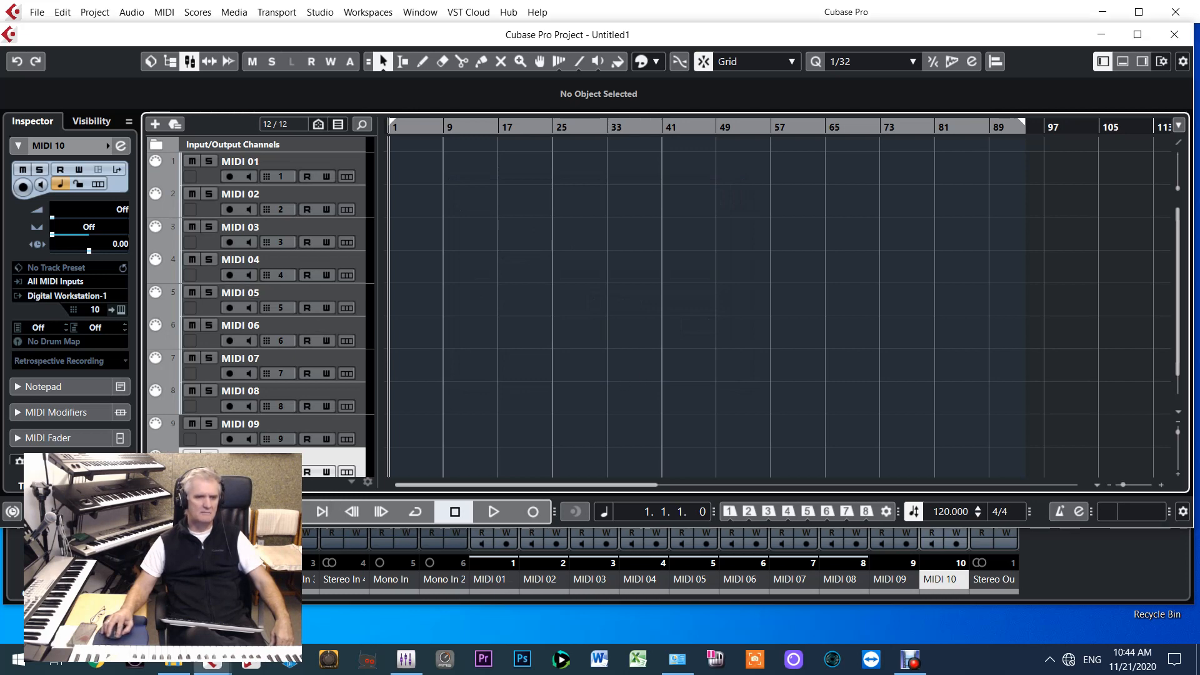
drag(250, 528, 250, 568)
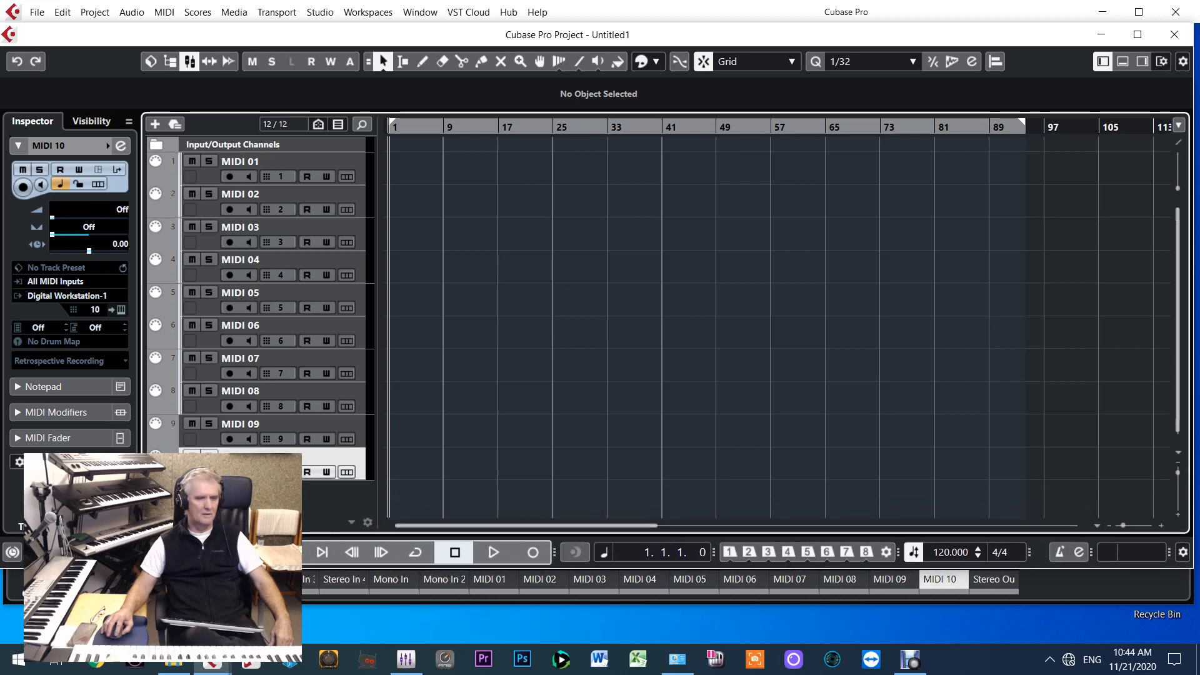
click(309, 142)
scroll(367, 459, down, 1)
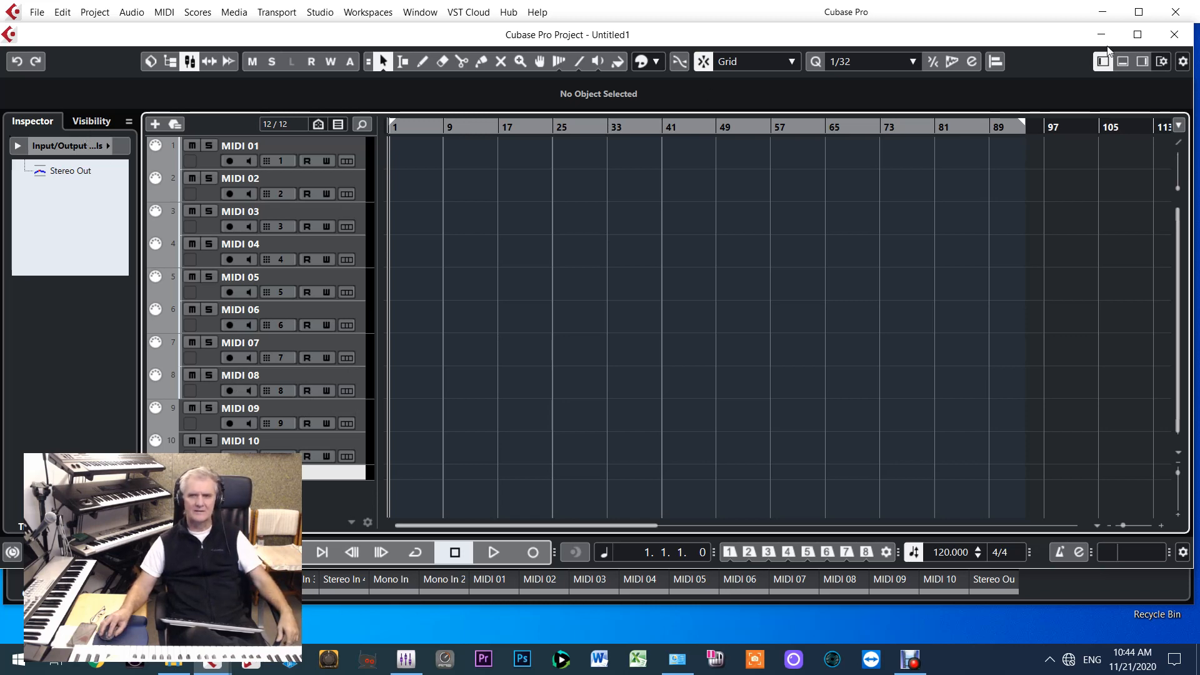
Add EZdrummer as a VST rack instrument without creating an assigned MIDI track, and close its plug-in window
click(1141, 61)
click(1135, 175)
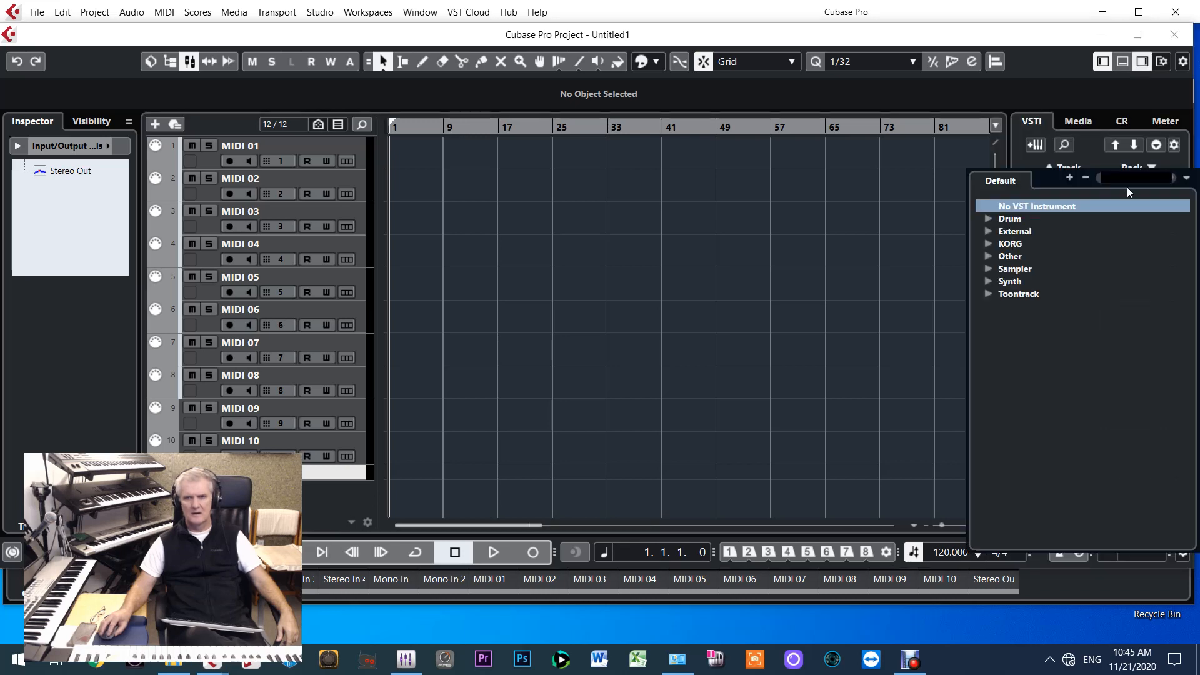
click(989, 258)
click(1038, 320)
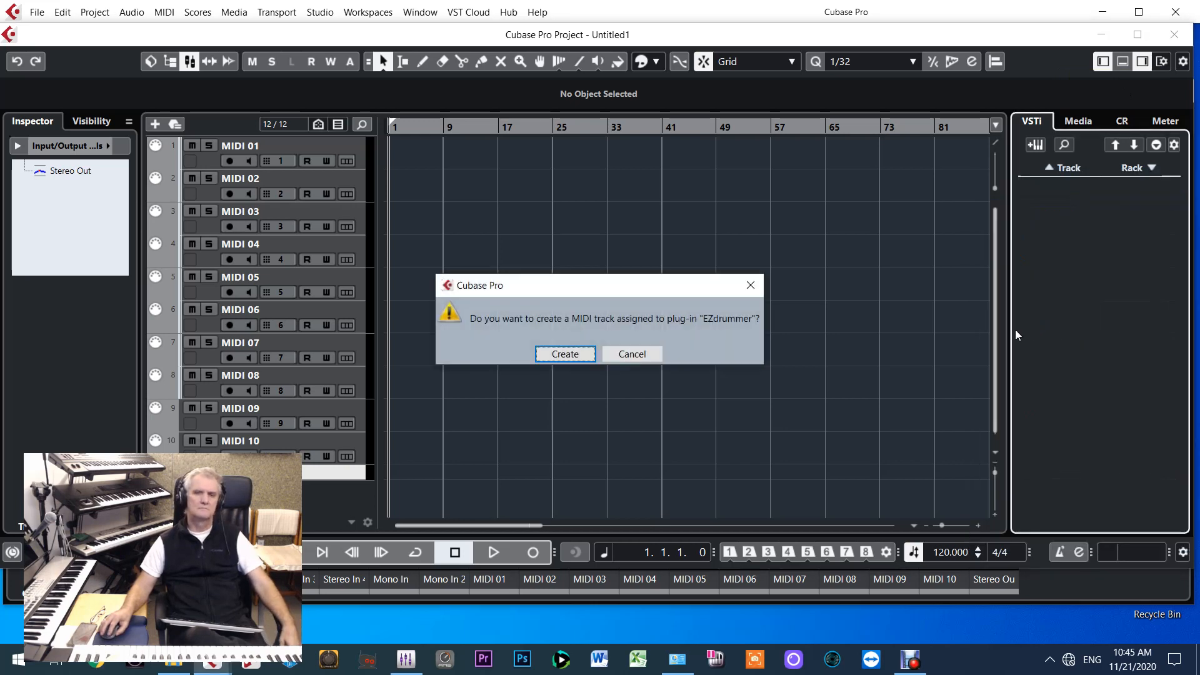
click(631, 356)
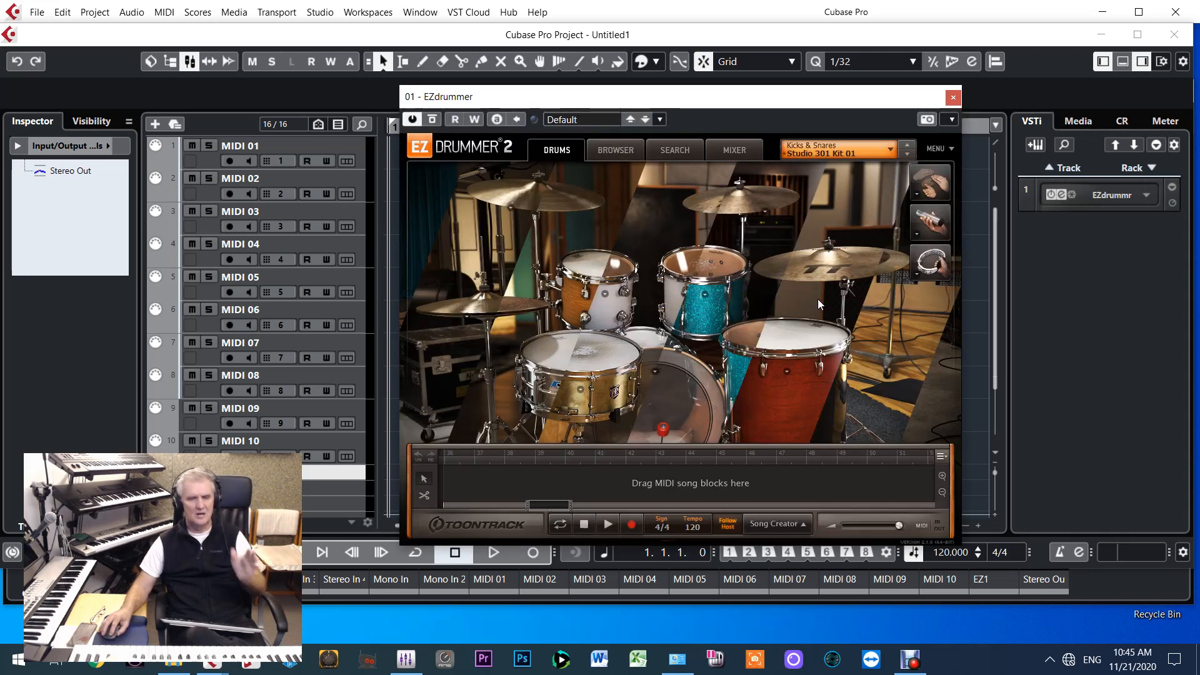
click(951, 98)
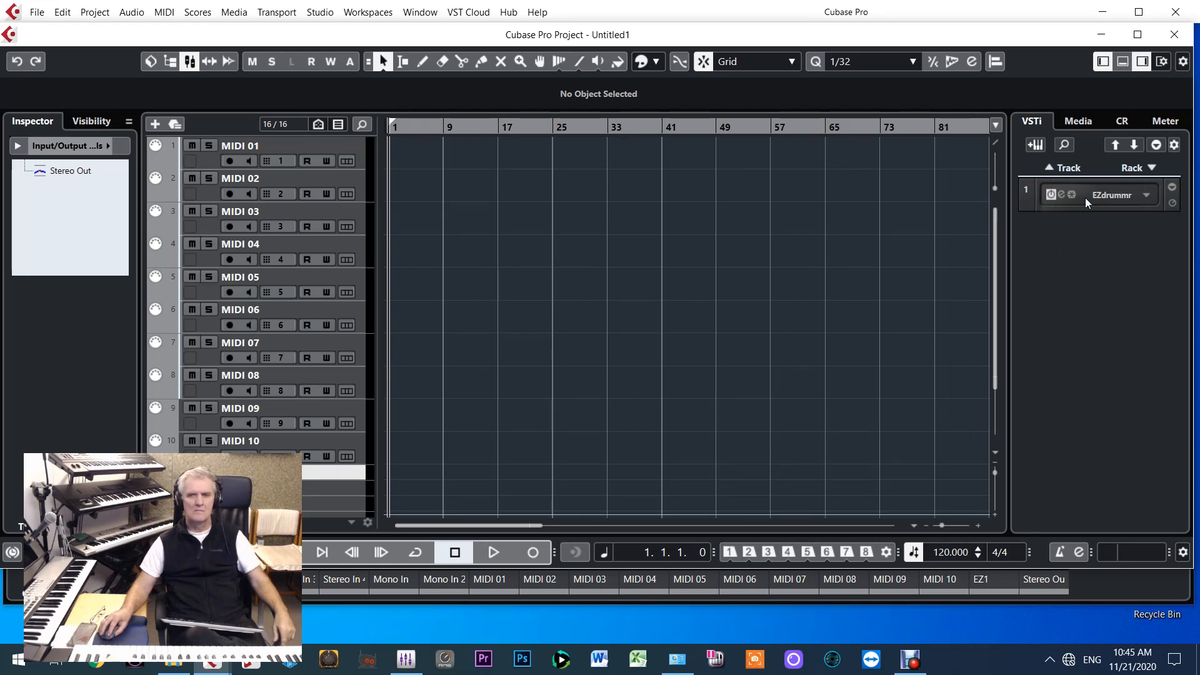
Add Kontakt from the Other category as the second VST rack instrument, without creating an assigned MIDI track
click(1145, 167)
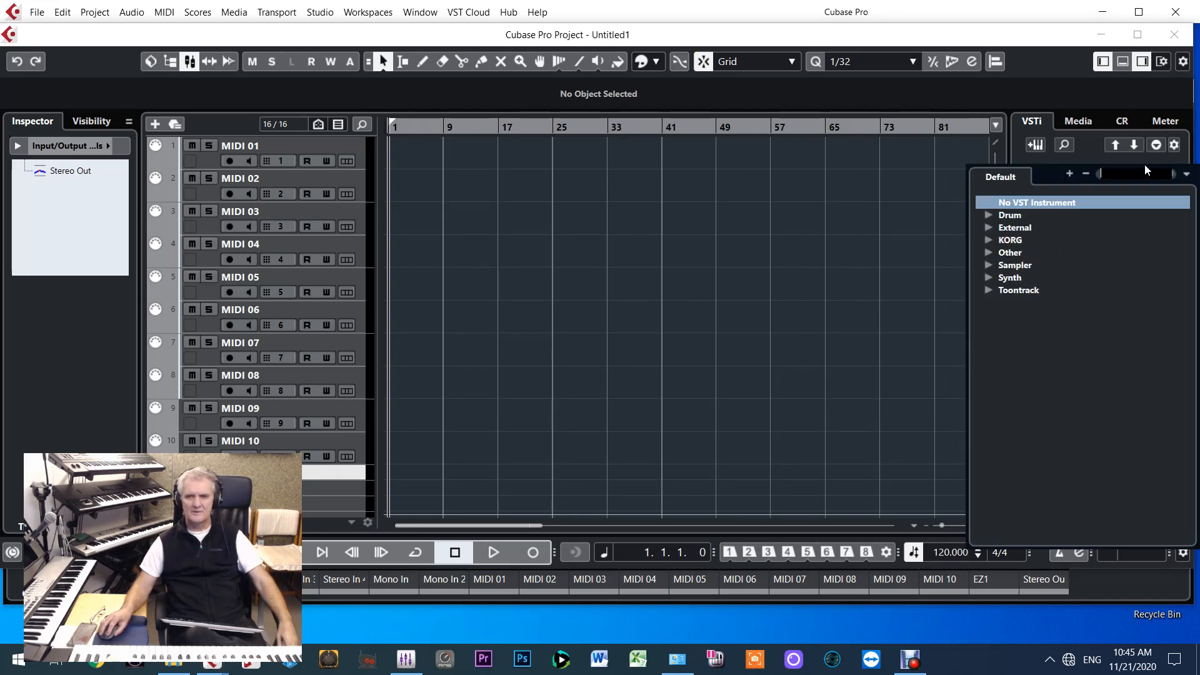
click(986, 253)
click(988, 252)
click(988, 241)
click(988, 241)
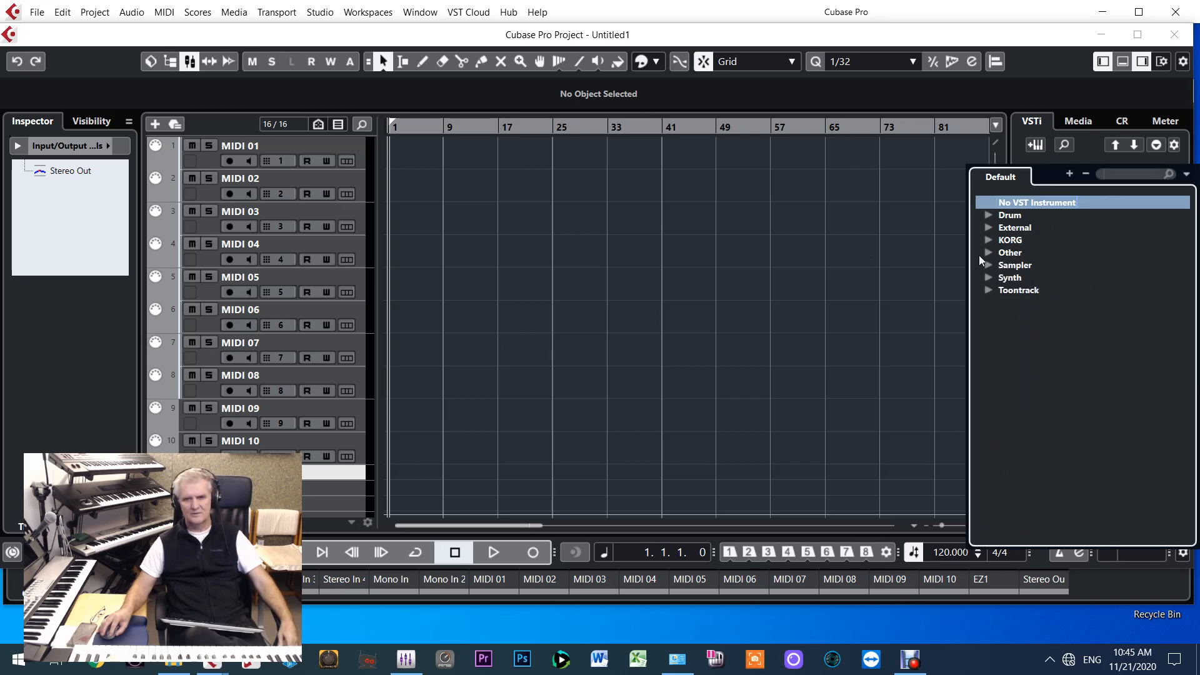
click(988, 265)
click(994, 265)
click(990, 254)
click(989, 251)
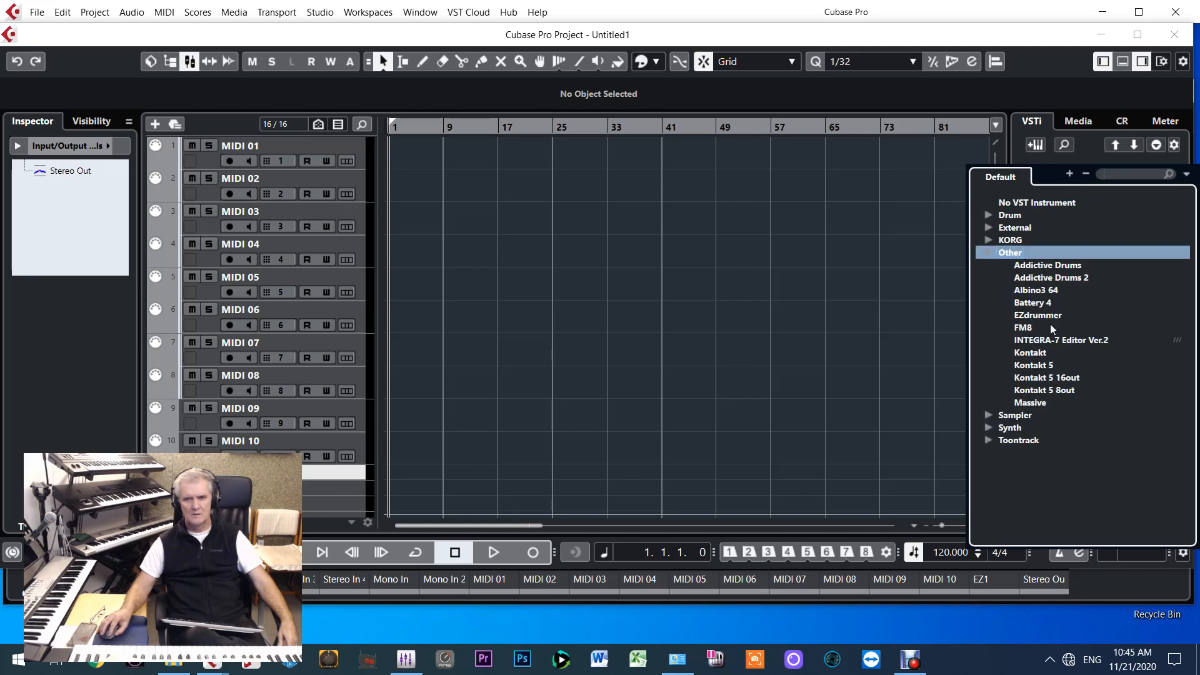
double_click(1030, 353)
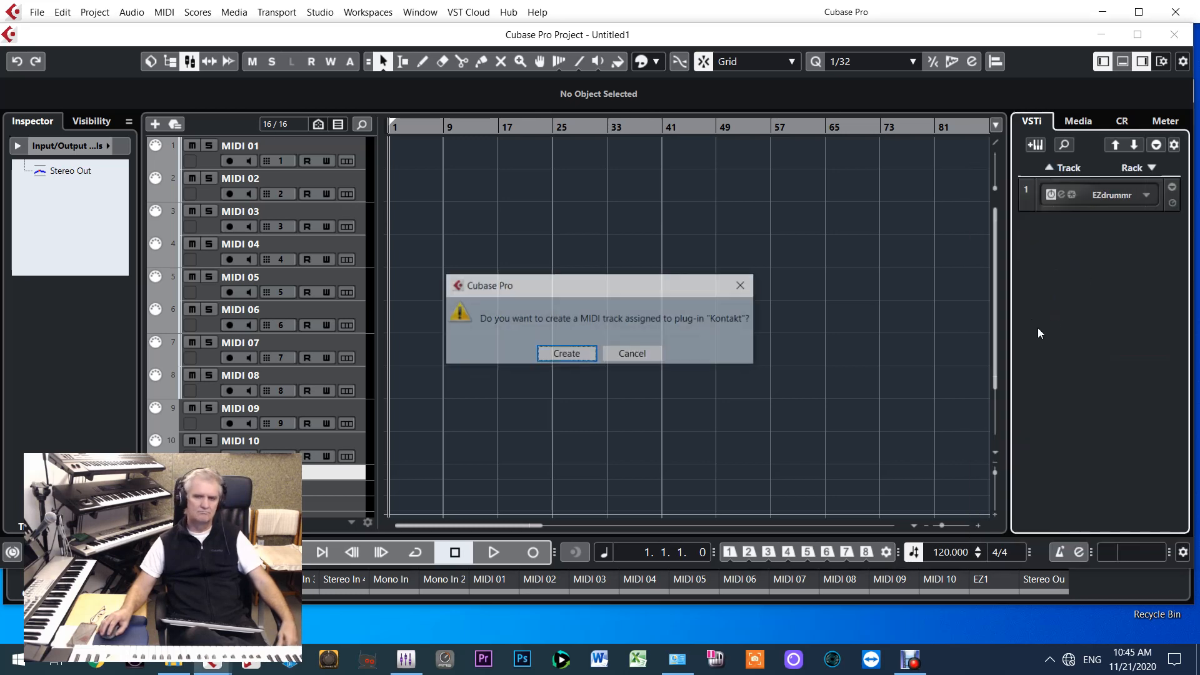
click(634, 355)
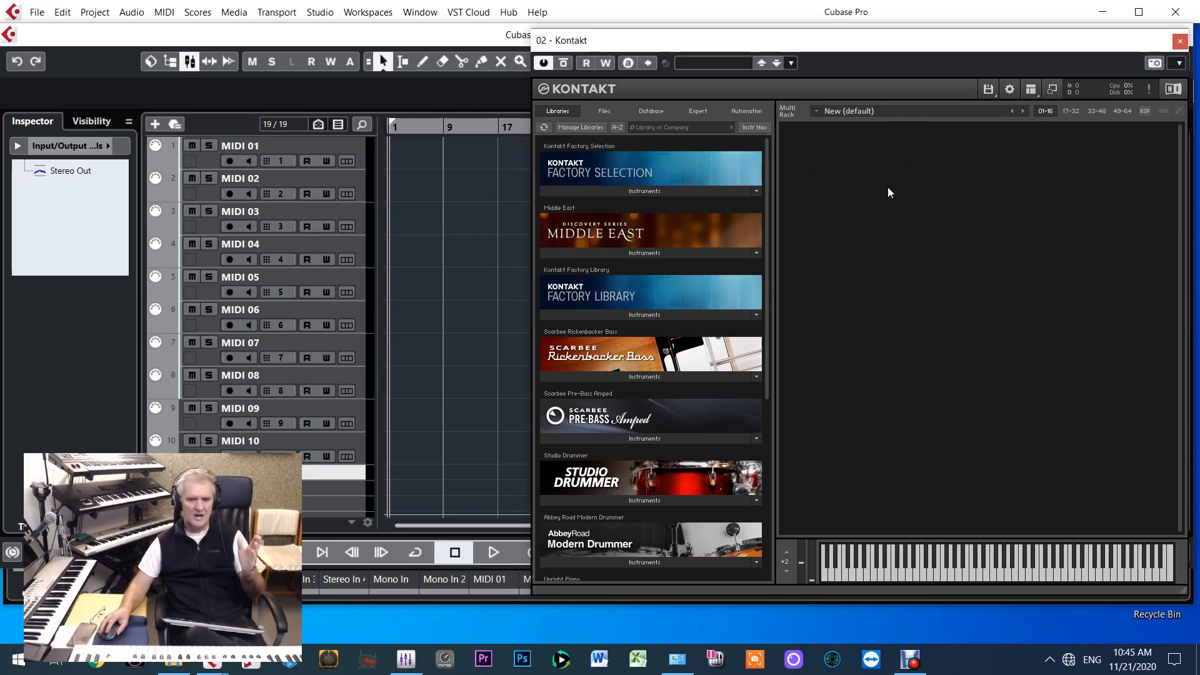
Load Scarbee Pre-Bass - Amped - Fat.nki into the Kontakt multi rack and collapse its instrument view
click(639, 437)
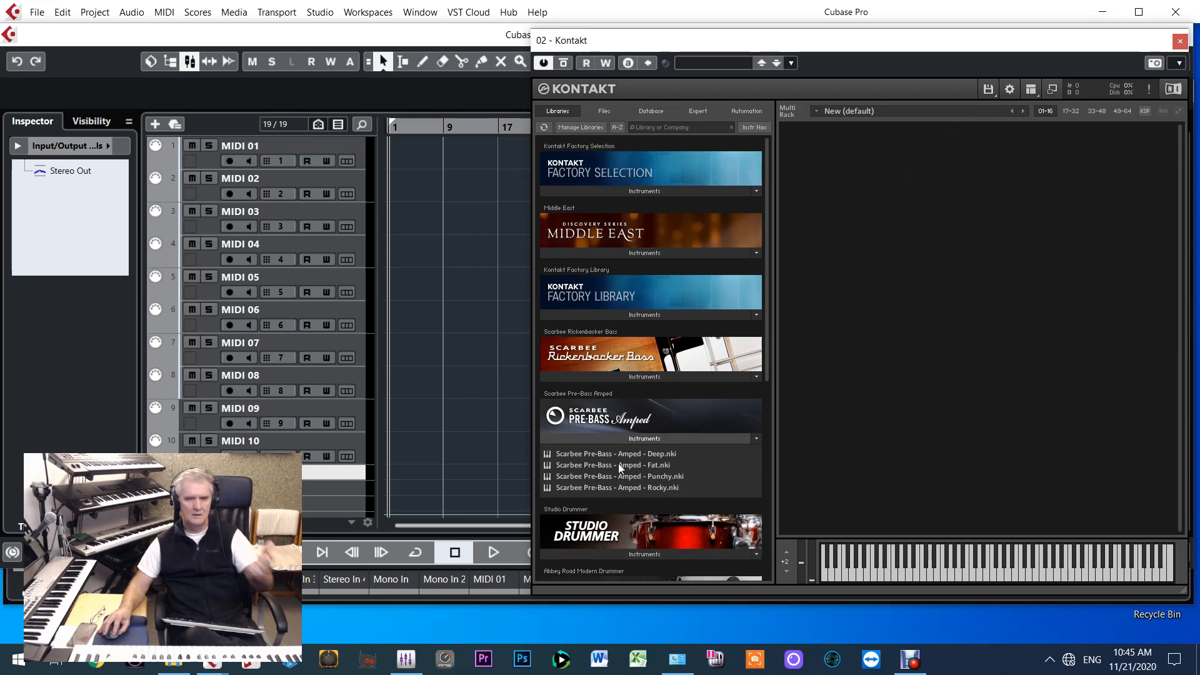
drag(620, 465, 942, 359)
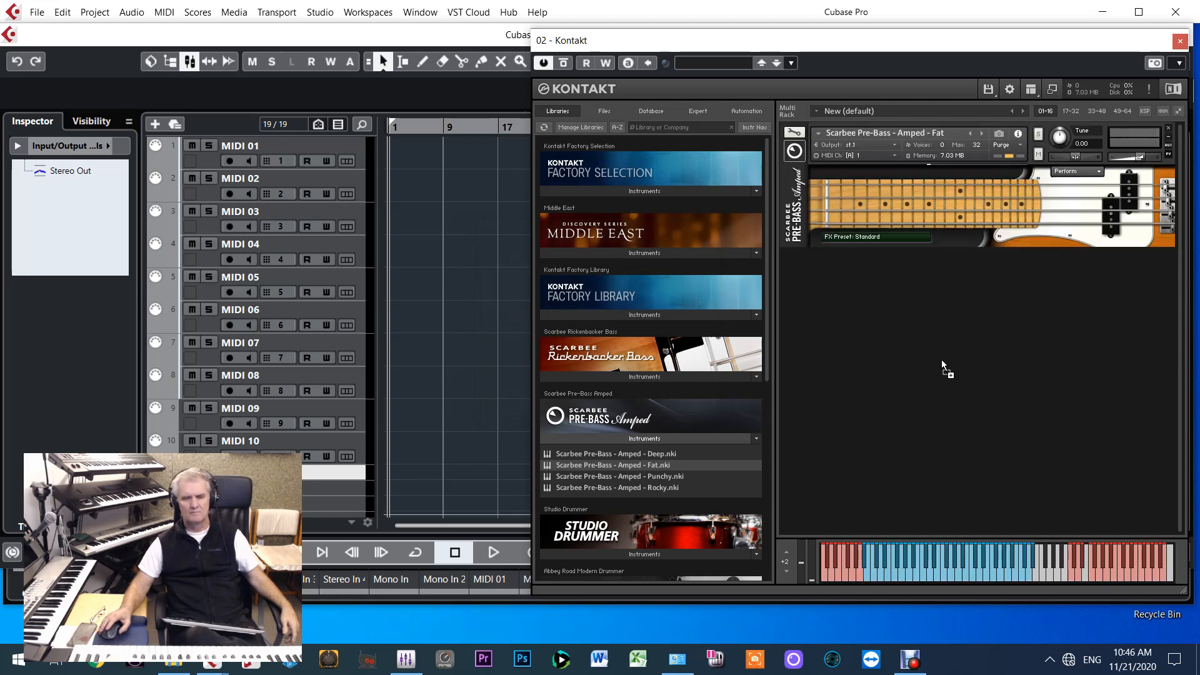
click(795, 153)
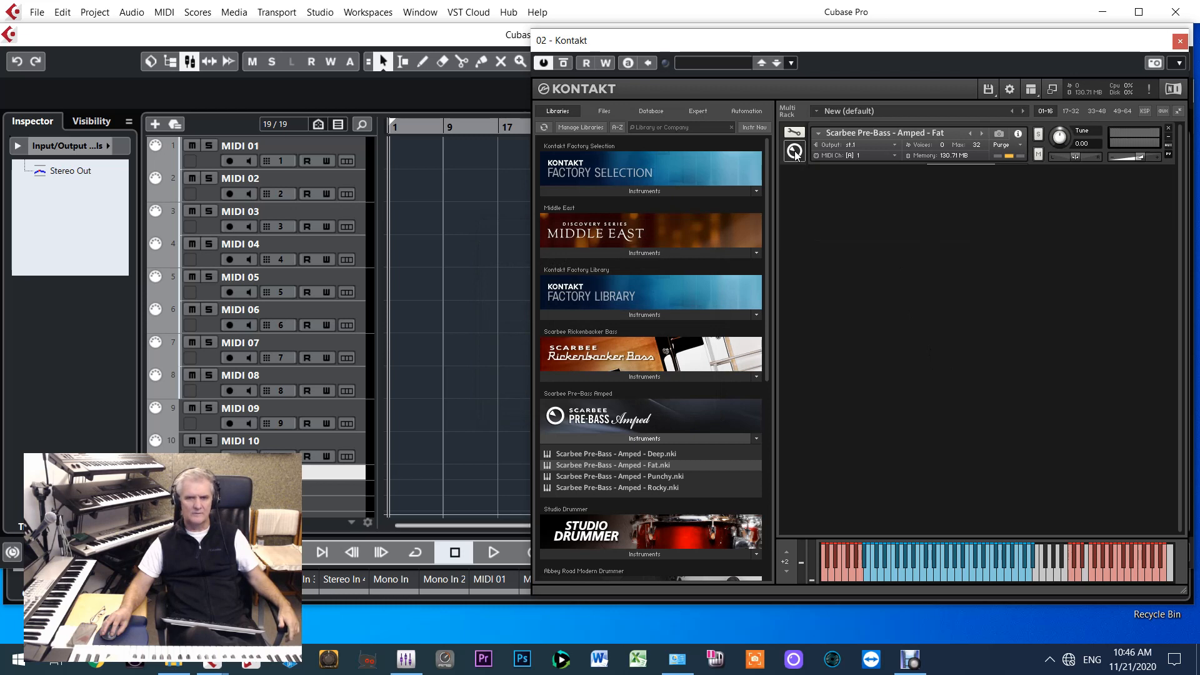
click(991, 91)
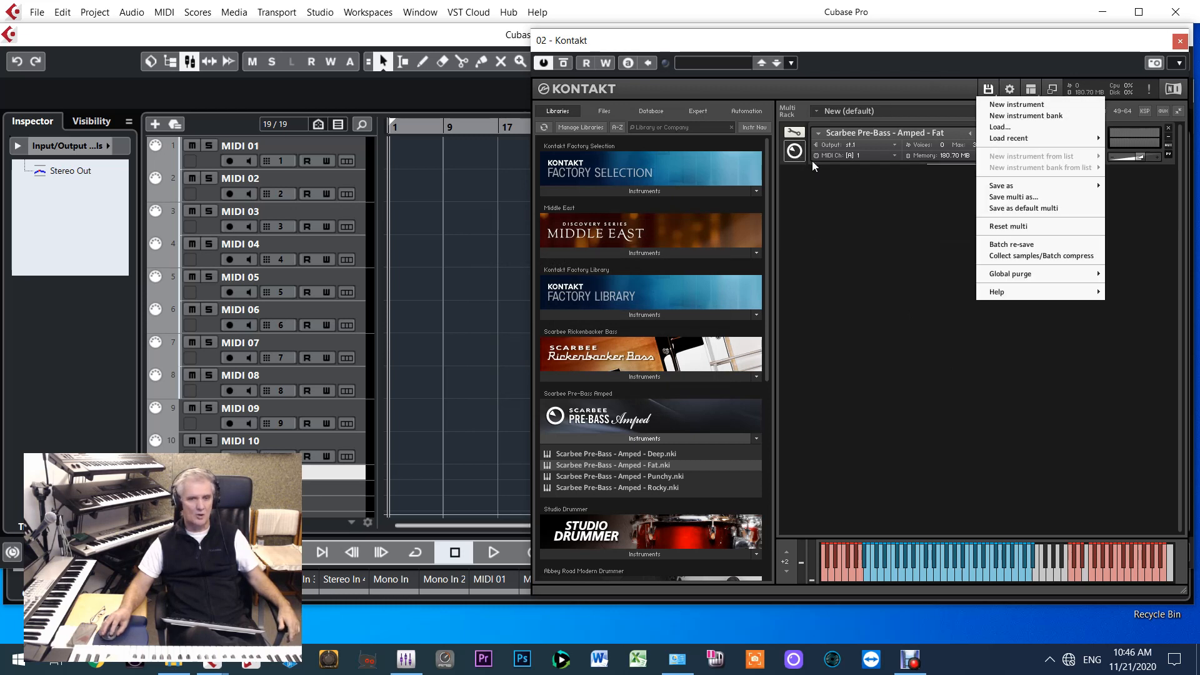
click(829, 406)
Load Berlin Concert Grand.nki into the Kontakt multi rack and collapse its instrument view
scroll(624, 419, down, 3)
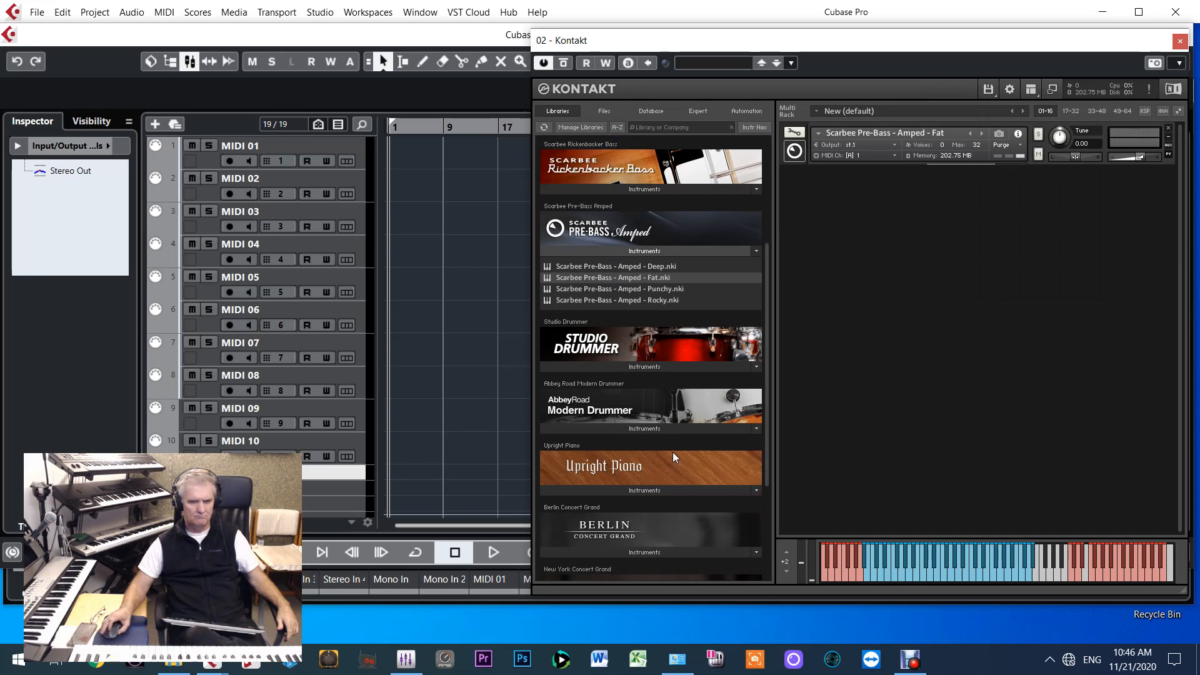
scroll(672, 452, down, 2)
click(647, 479)
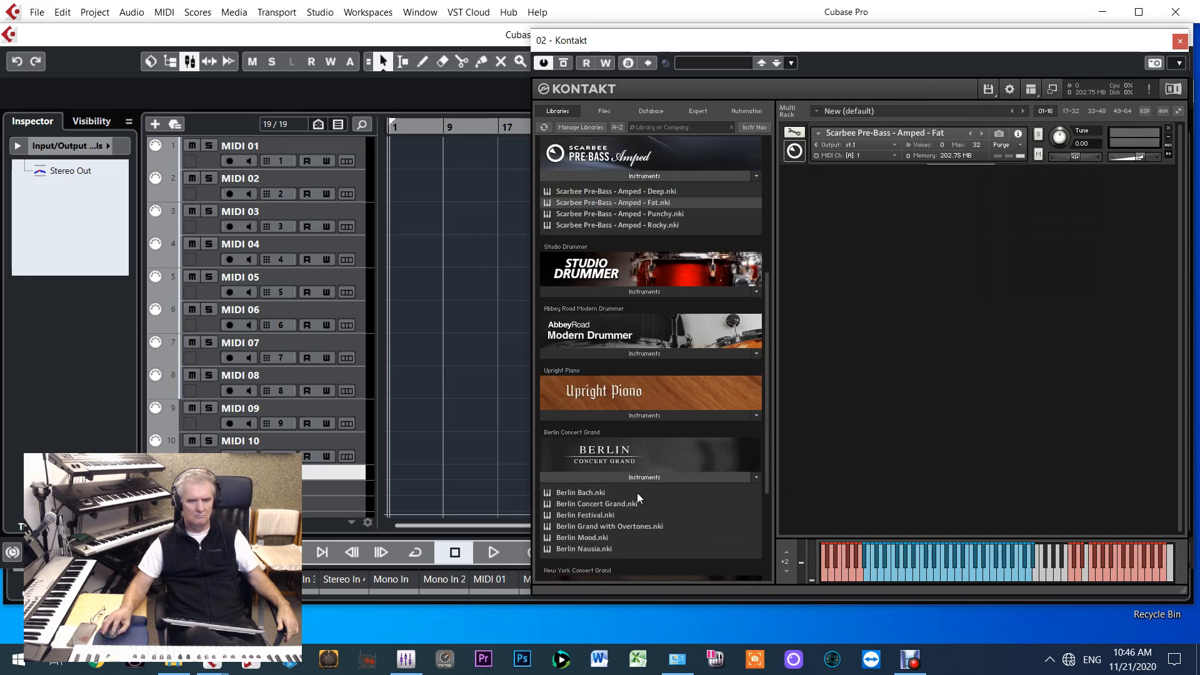
drag(577, 505, 925, 390)
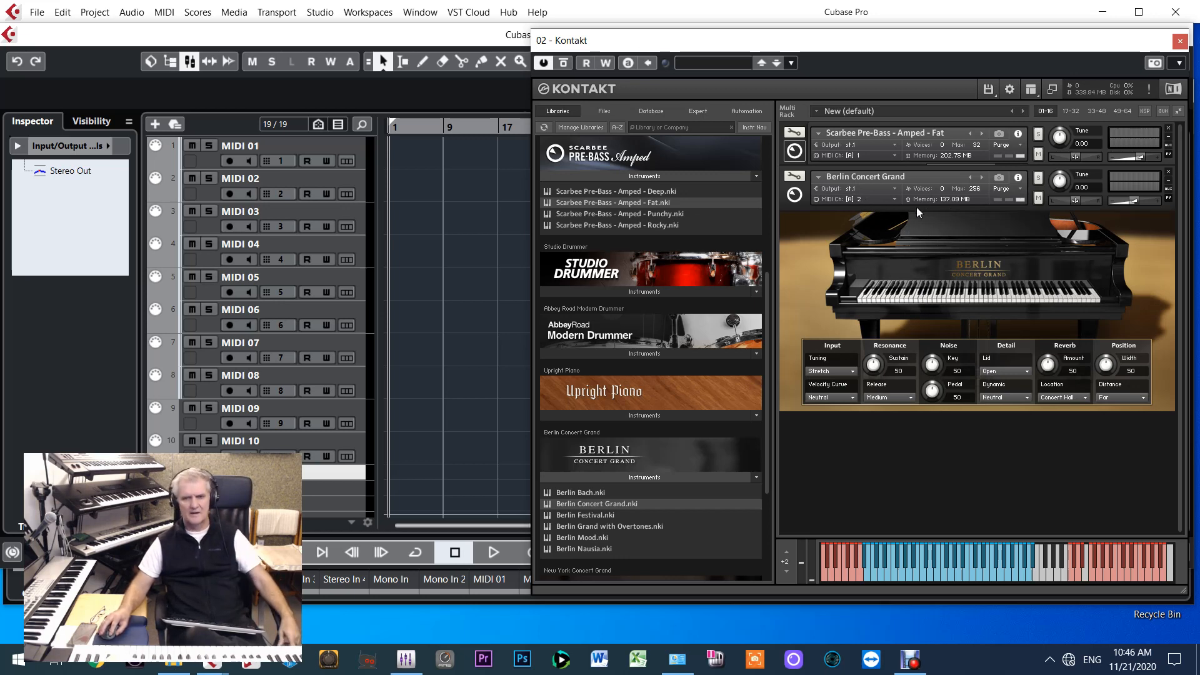
click(794, 195)
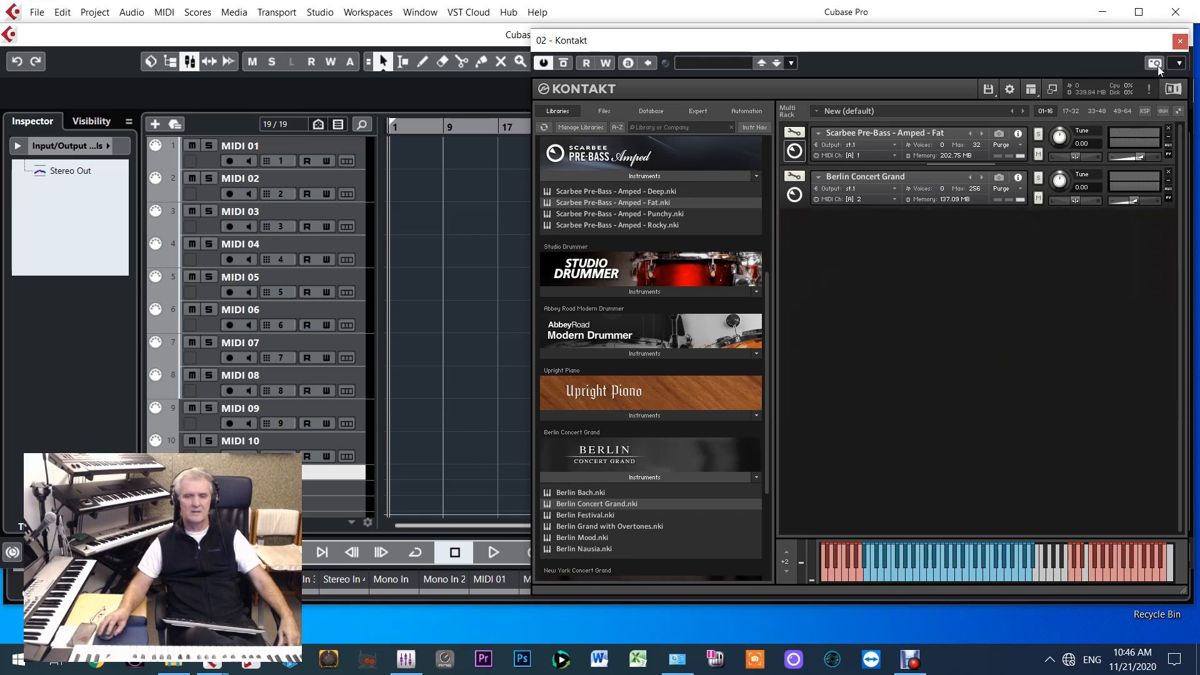
Load the recently used instruments AllegroStringsGI-TM.nki and HarmoniumGP-TM.nki into the Kontakt multi rack
click(988, 90)
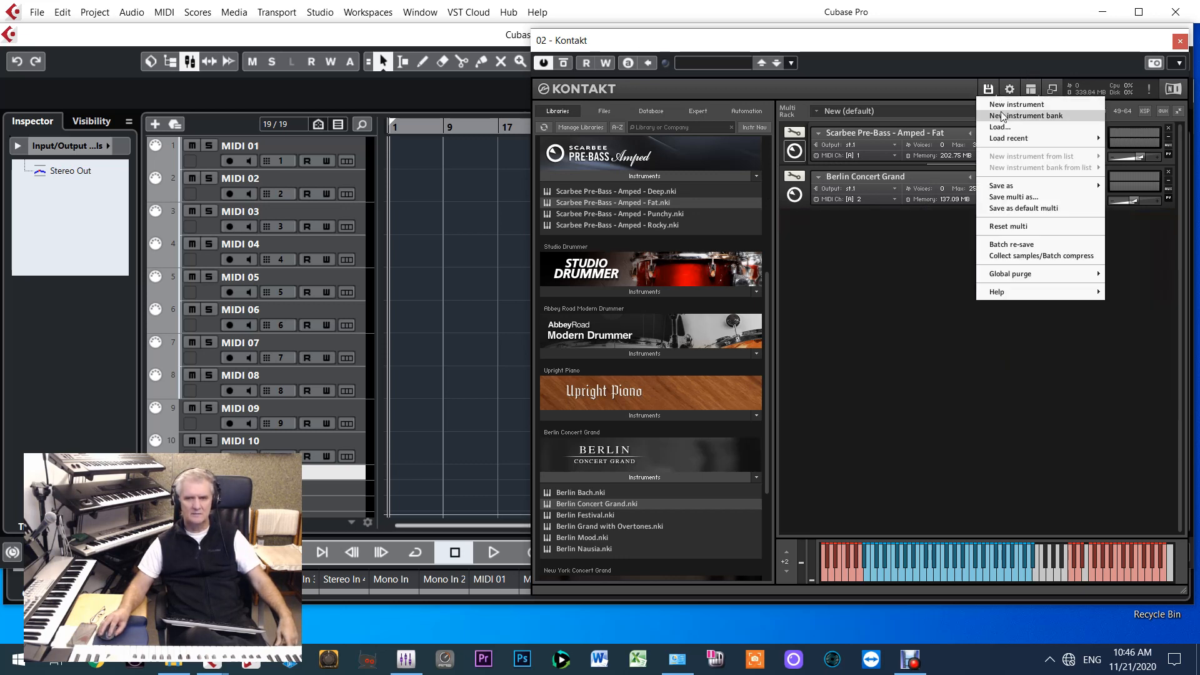
mouse_move(1000, 138)
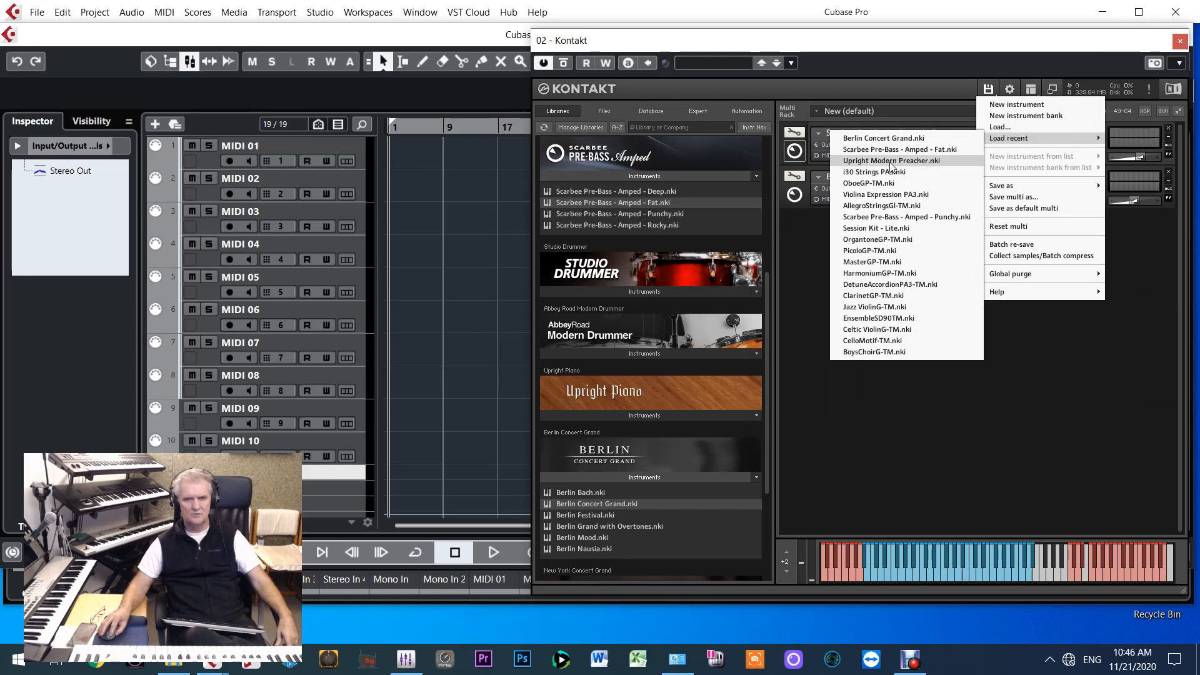
click(872, 205)
click(987, 89)
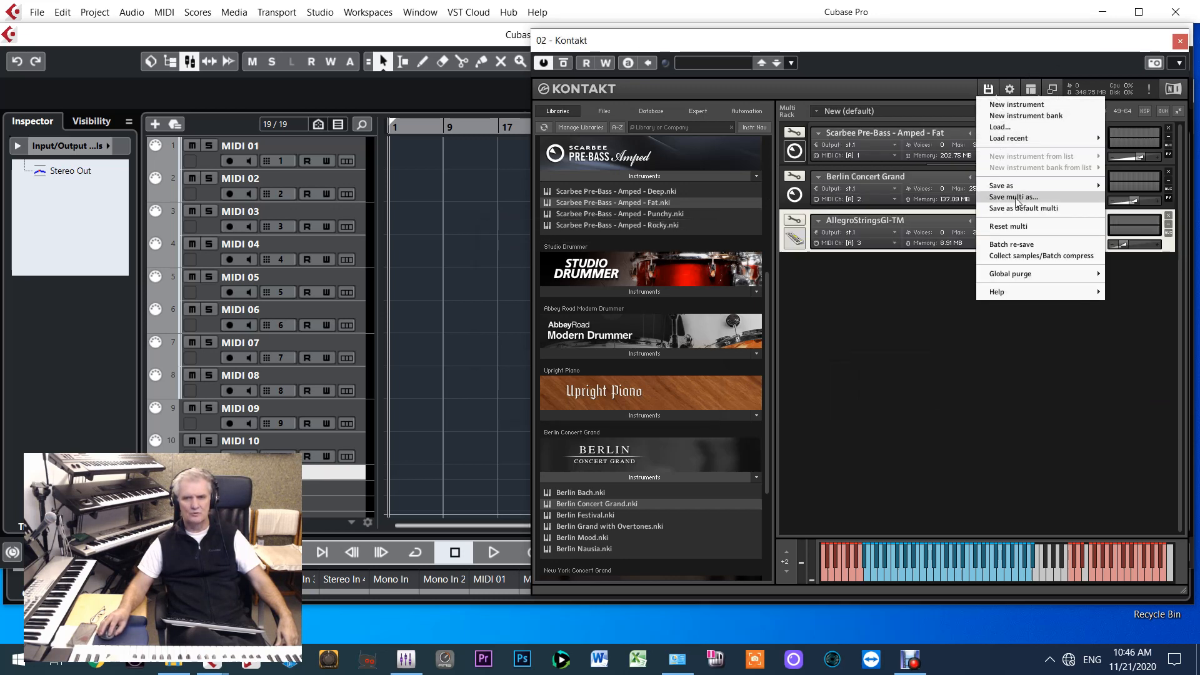
mouse_move(1041, 139)
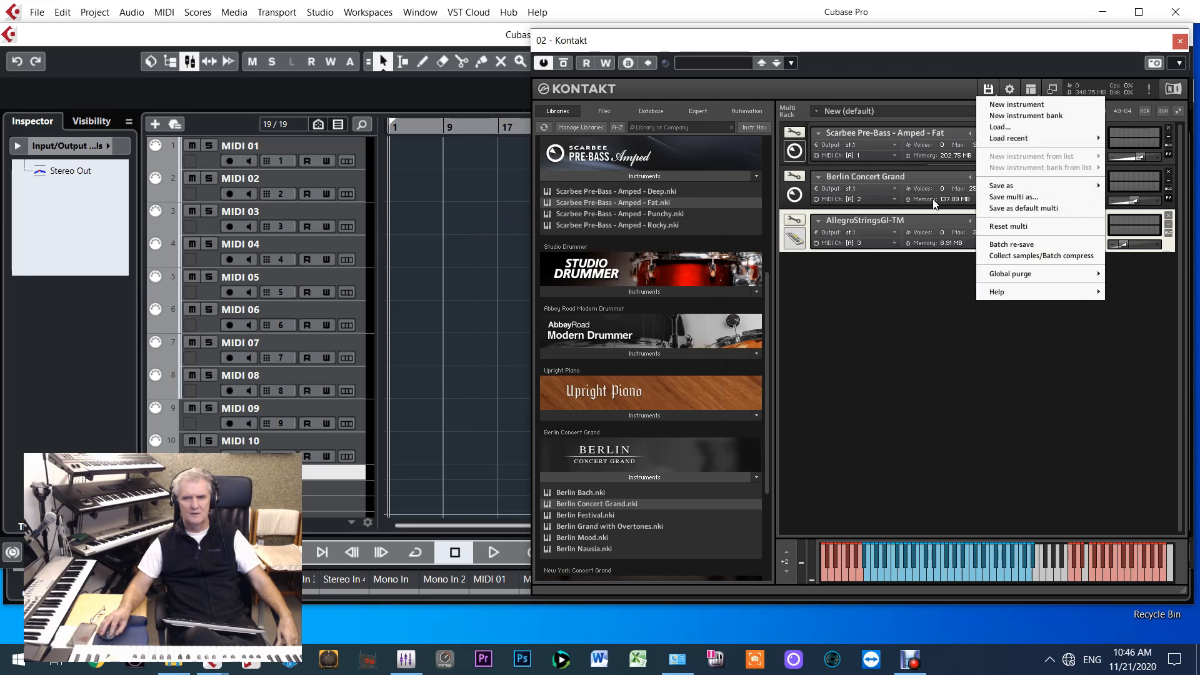
click(888, 273)
click(988, 89)
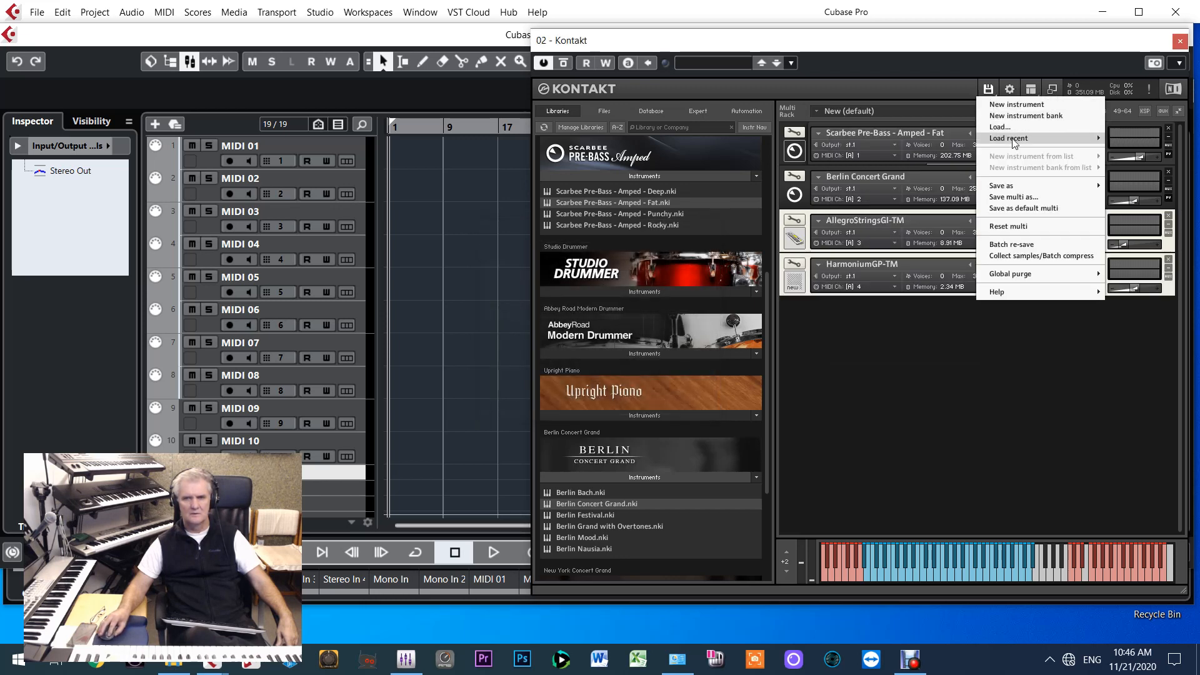
mouse_move(1015, 143)
click(869, 230)
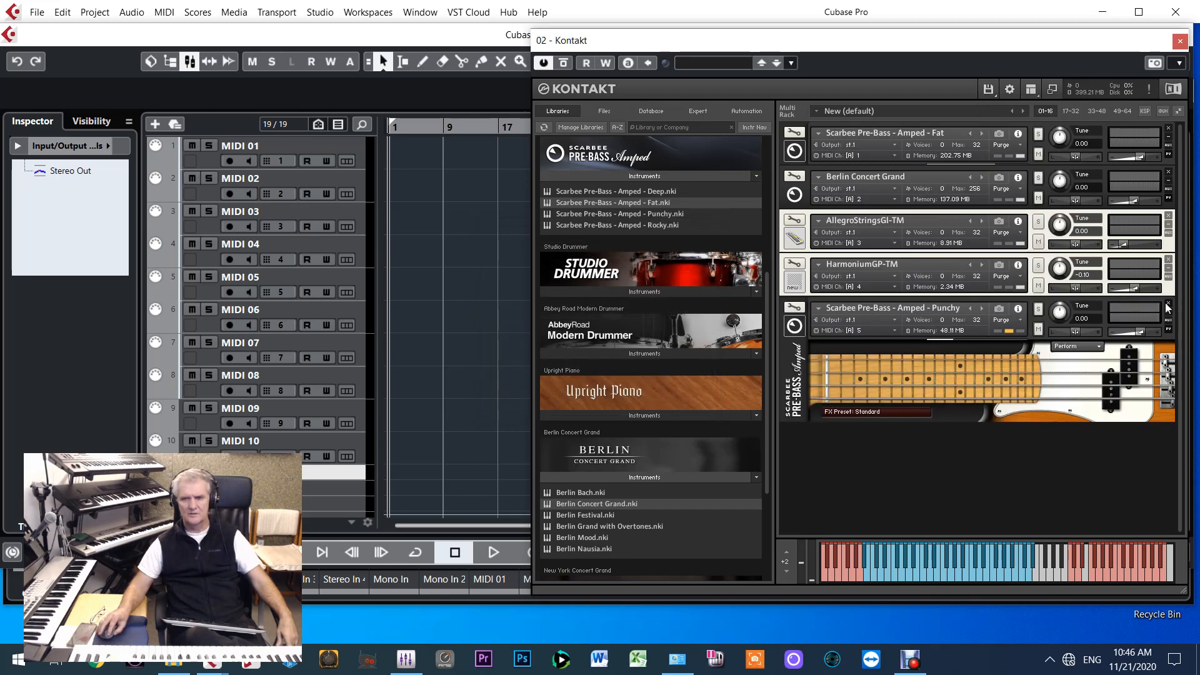
click(1168, 304)
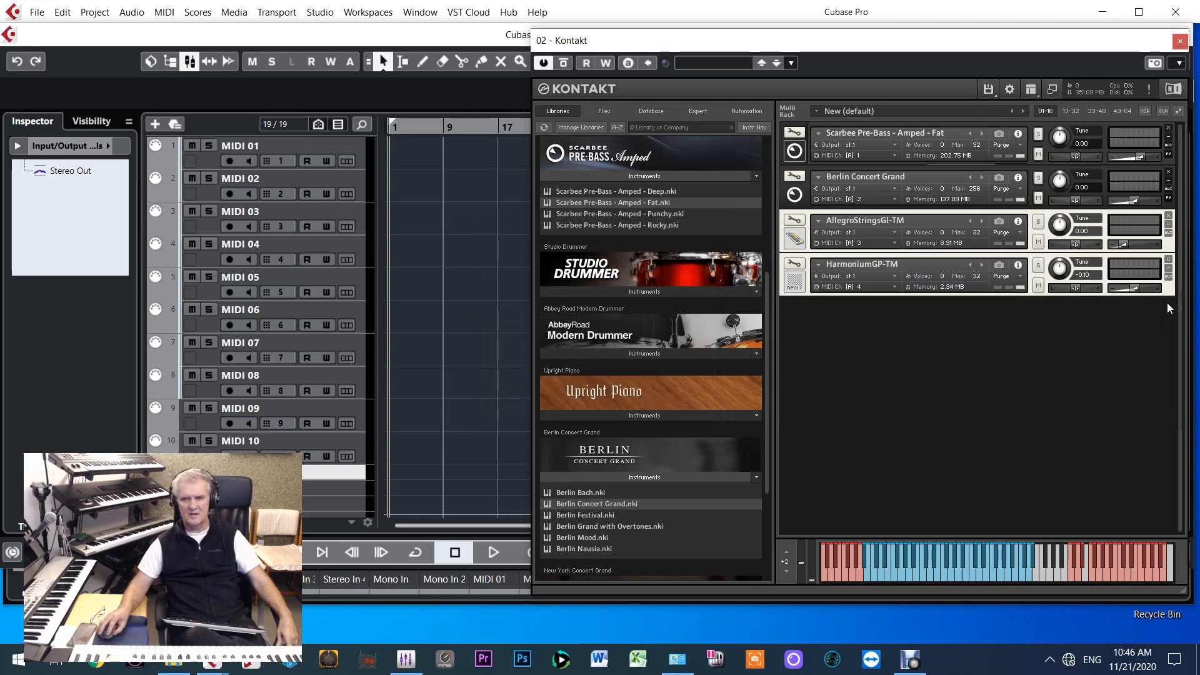
Load the recently used instruments MasterGP-TM.nki and ClarinetGP-TM.nki into the Kontakt multi rack
click(993, 92)
mouse_move(1003, 139)
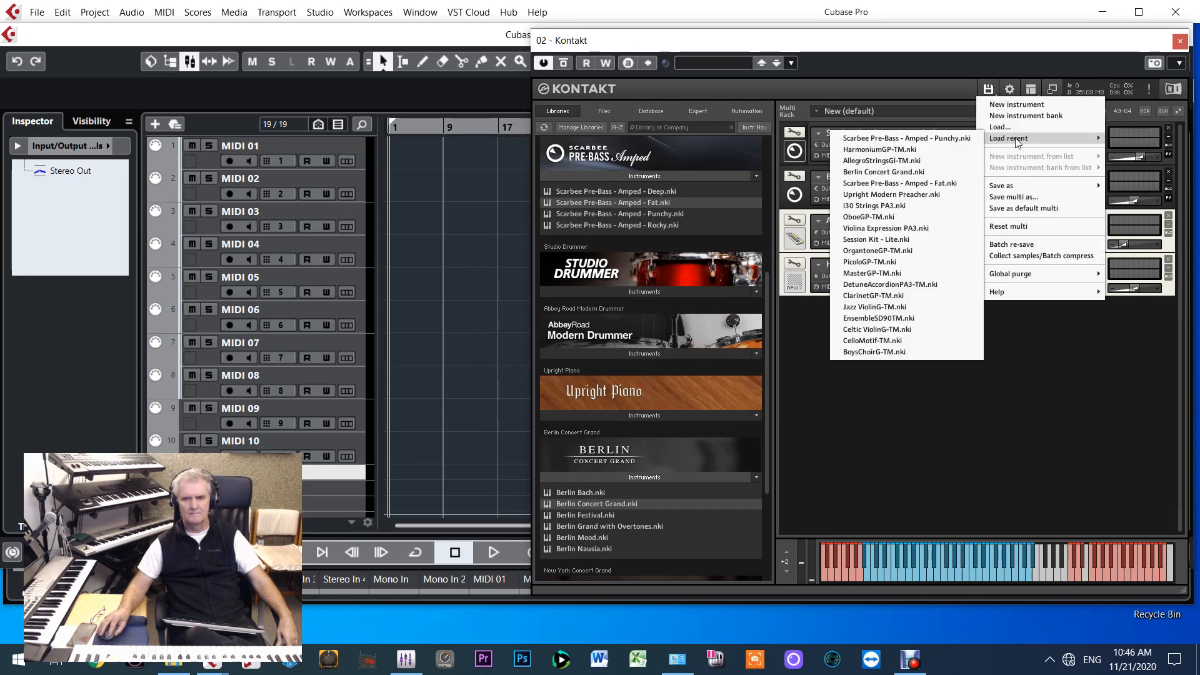
click(885, 273)
click(988, 88)
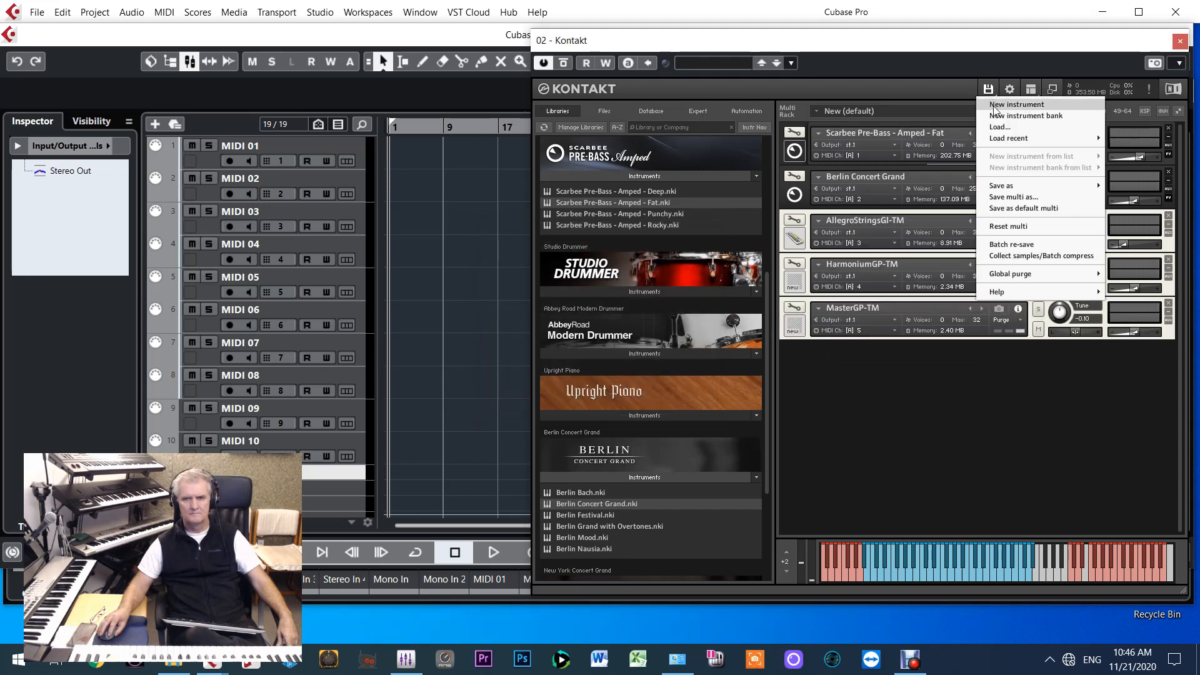
mouse_move(1016, 143)
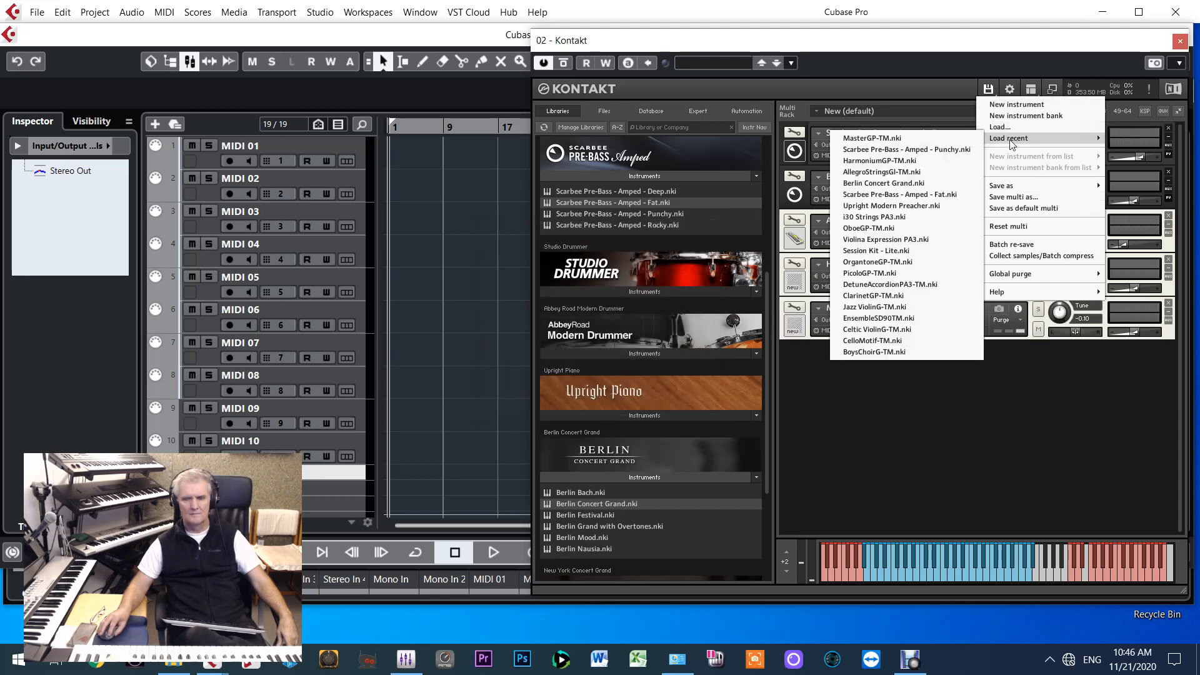
click(863, 296)
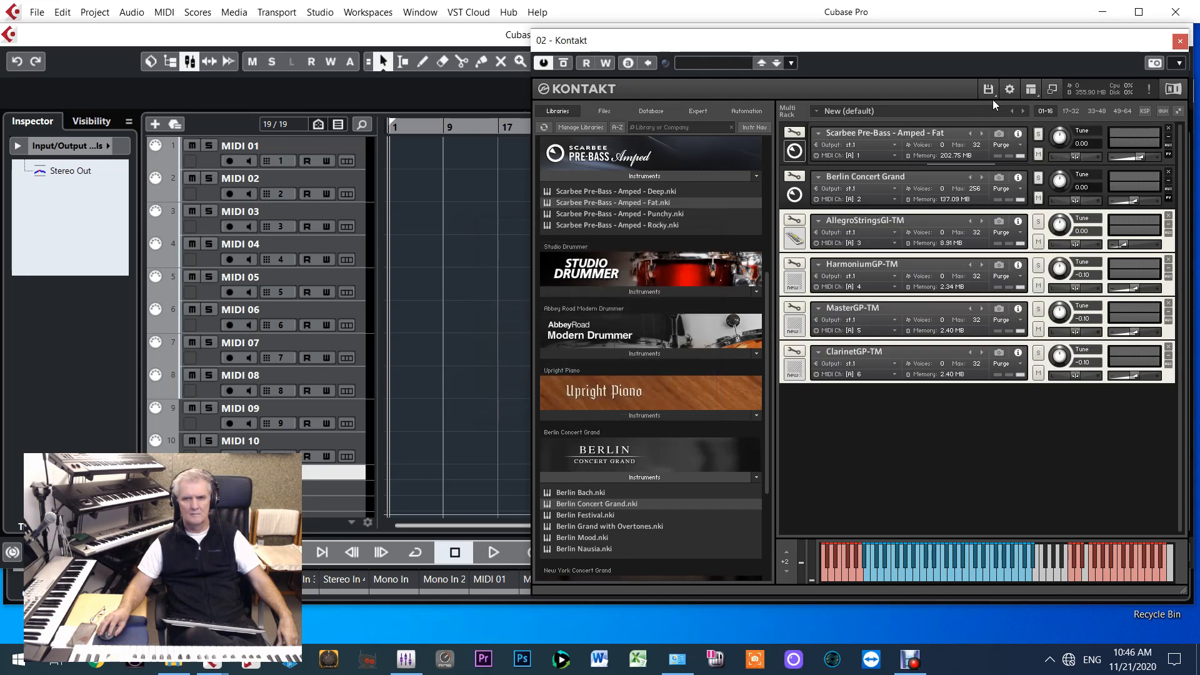
Load the recently used instrument i30 Strings PA3.nki twice into the Kontakt multi rack
click(993, 92)
mouse_move(1016, 139)
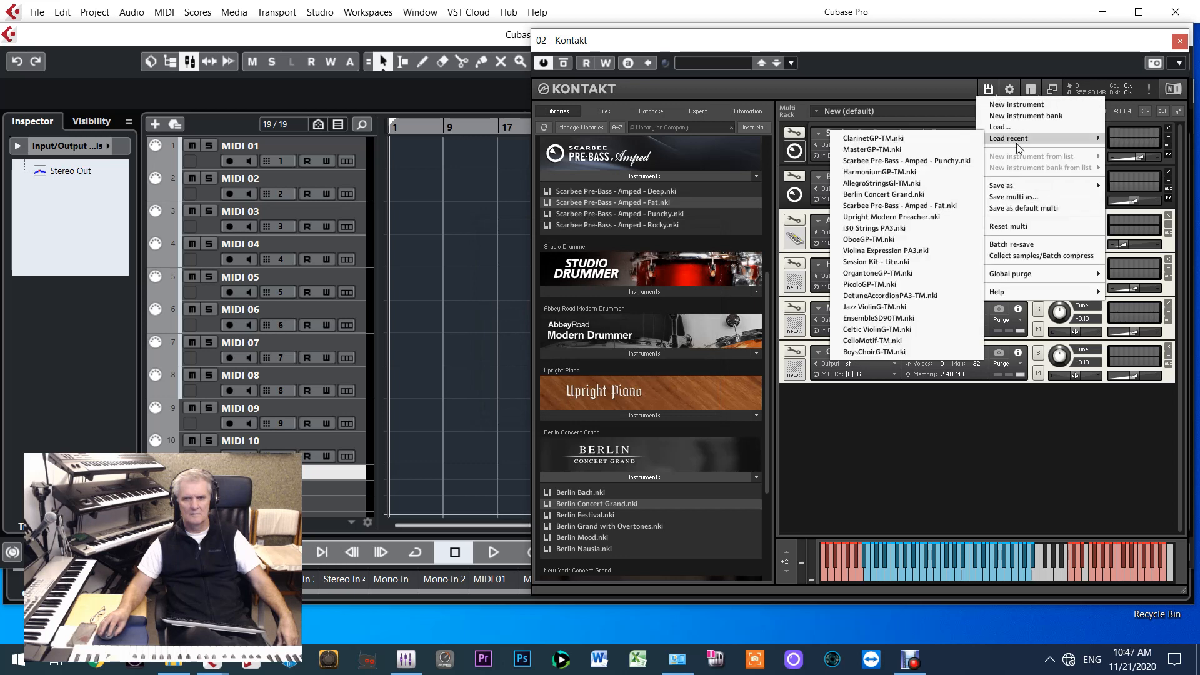
click(902, 223)
click(989, 88)
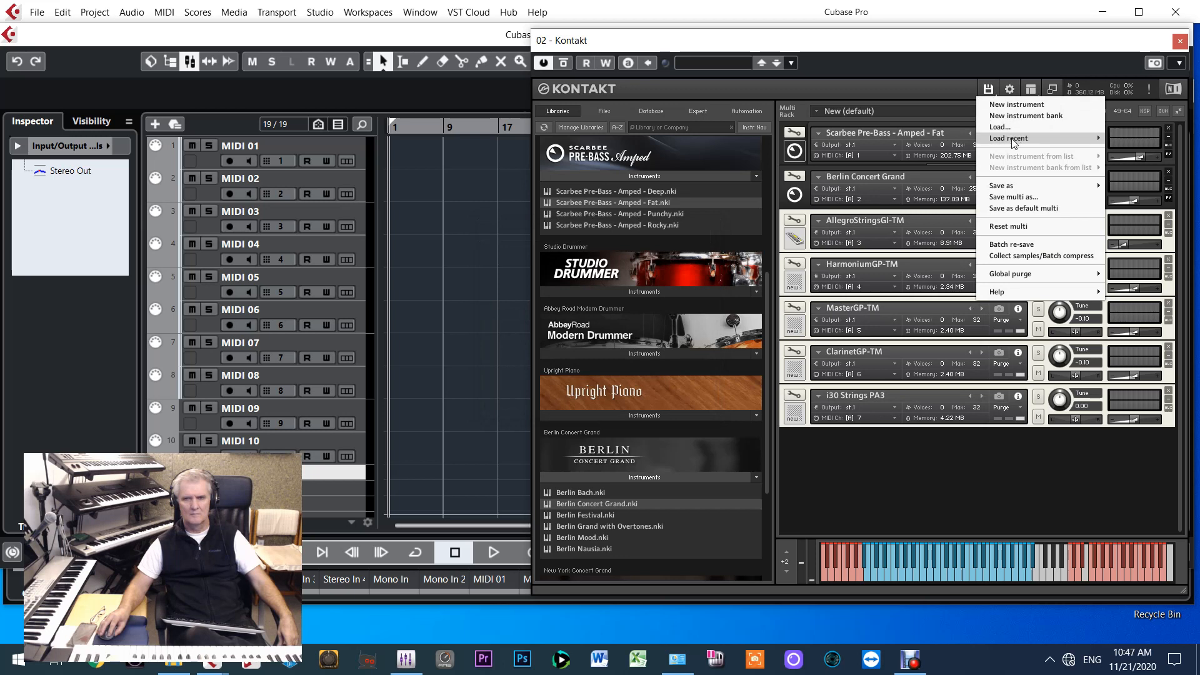
mouse_move(1014, 140)
click(922, 140)
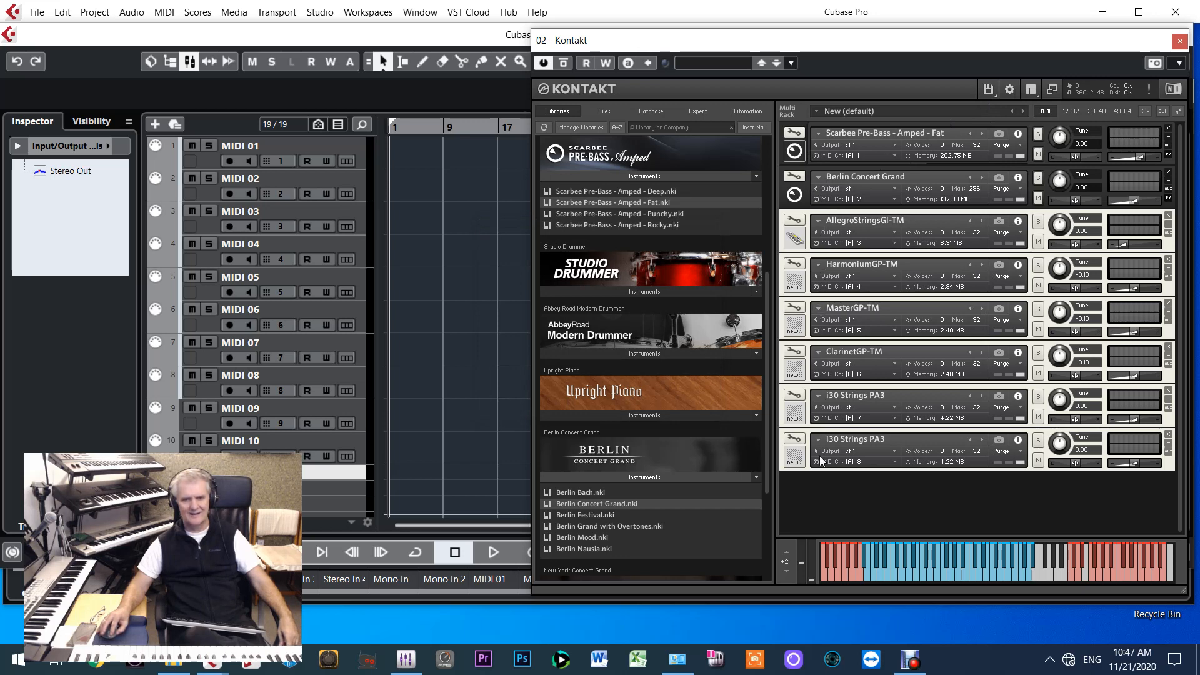
Load the recently used instrument Jazz ViolinG-TM.nki into the Kontakt multi rack
click(990, 92)
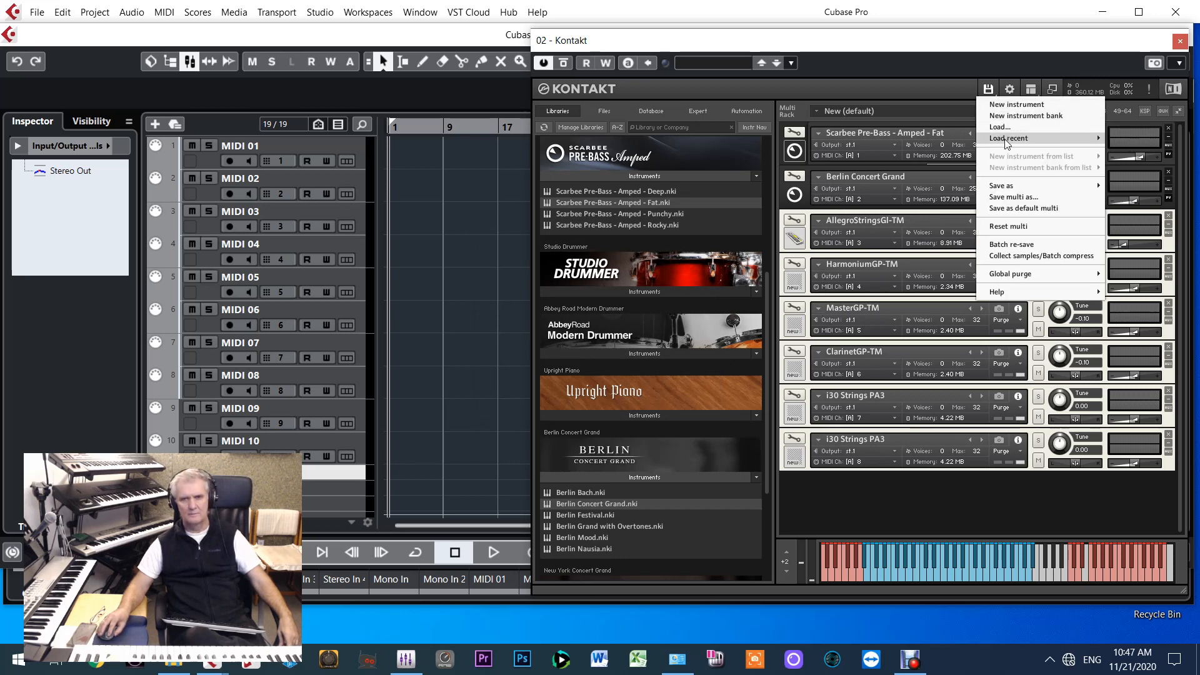
mouse_move(1007, 142)
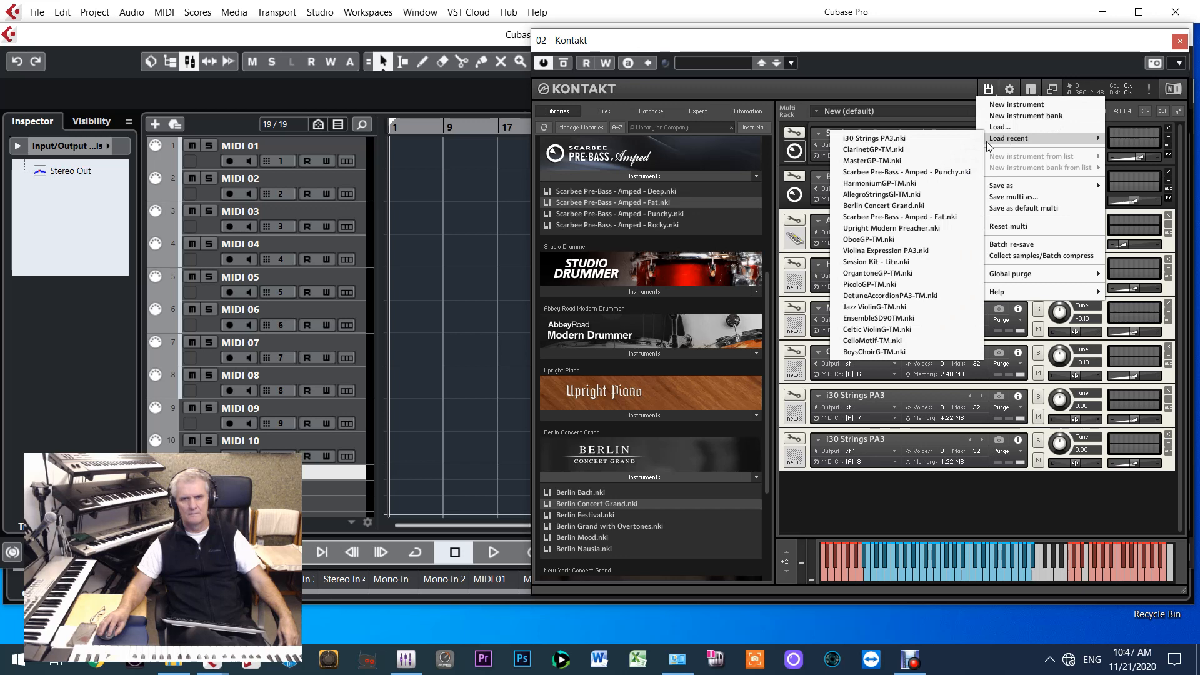
click(874, 307)
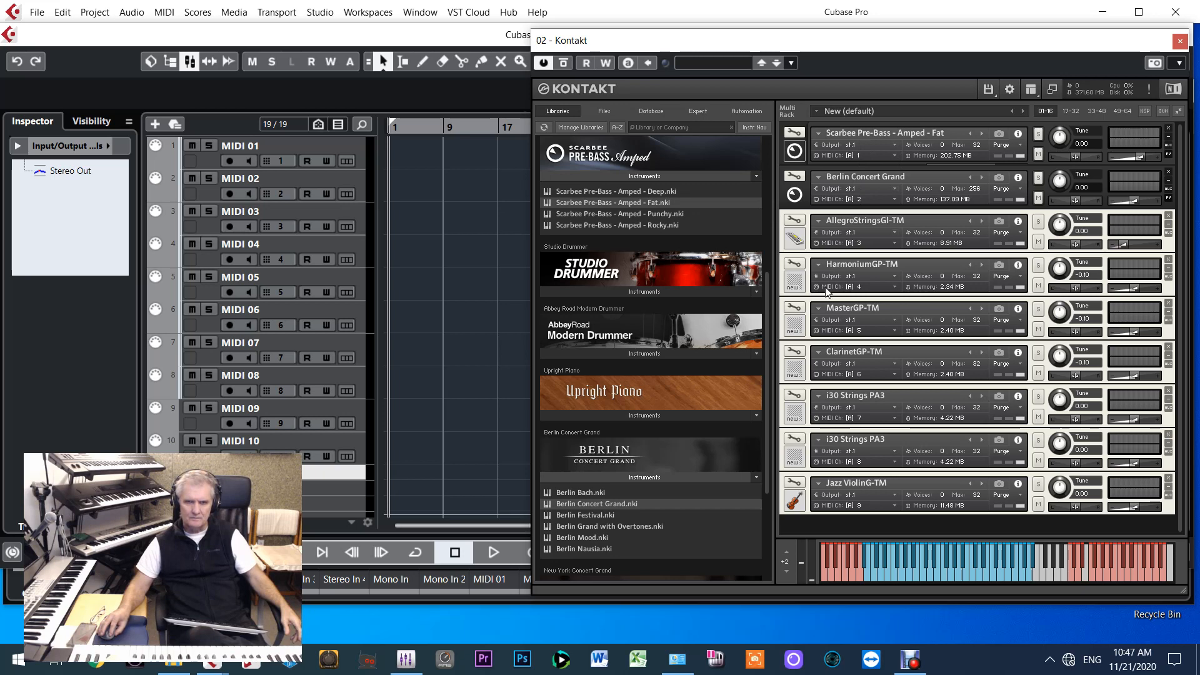
Route the outputs of tracks MIDI 01 and MIDI 02 to 02. Kontakt - MIDI In
click(466, 322)
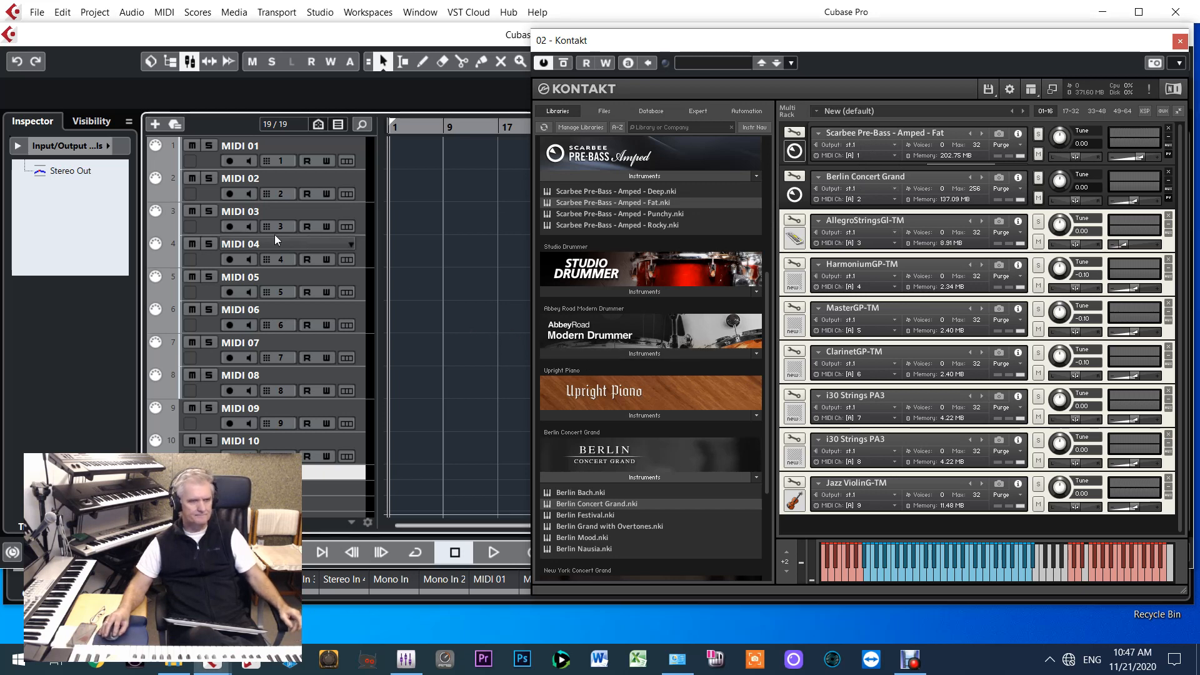
click(205, 165)
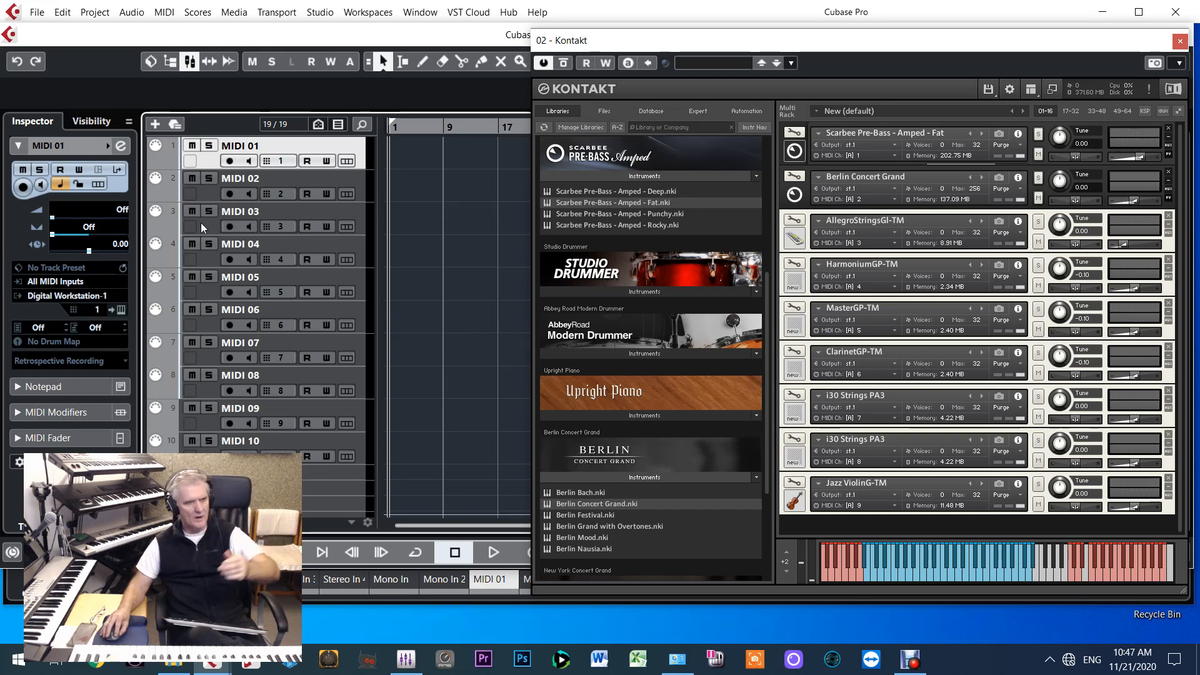
click(95, 297)
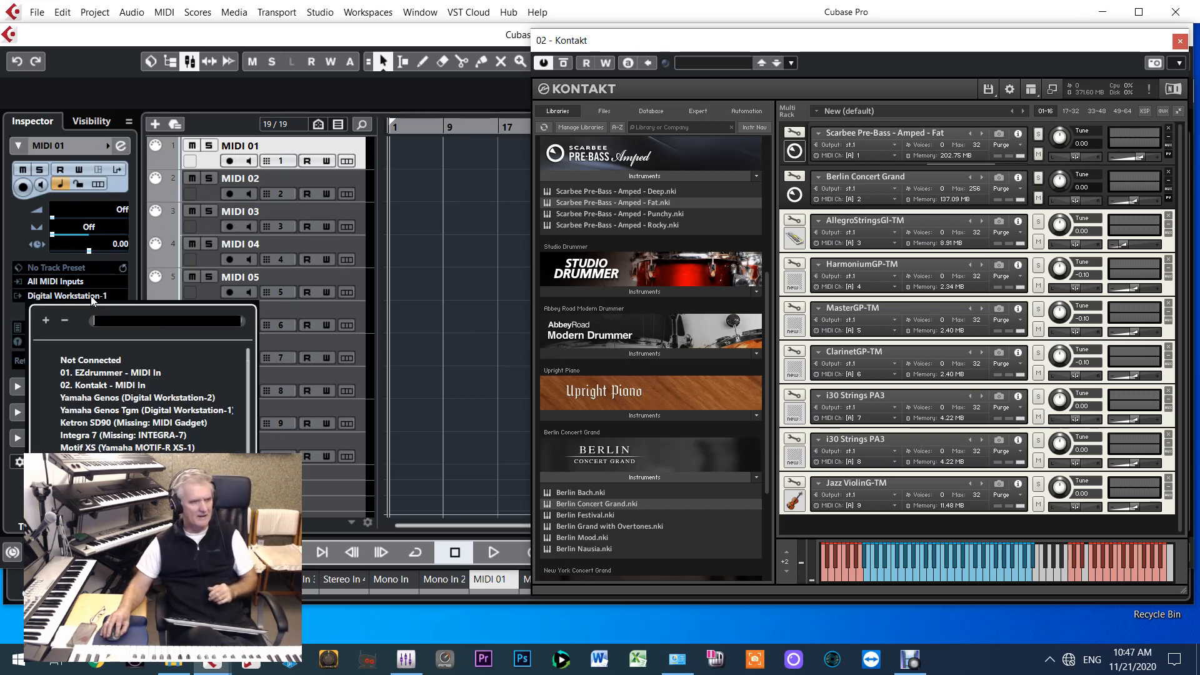
click(92, 385)
key(Down)
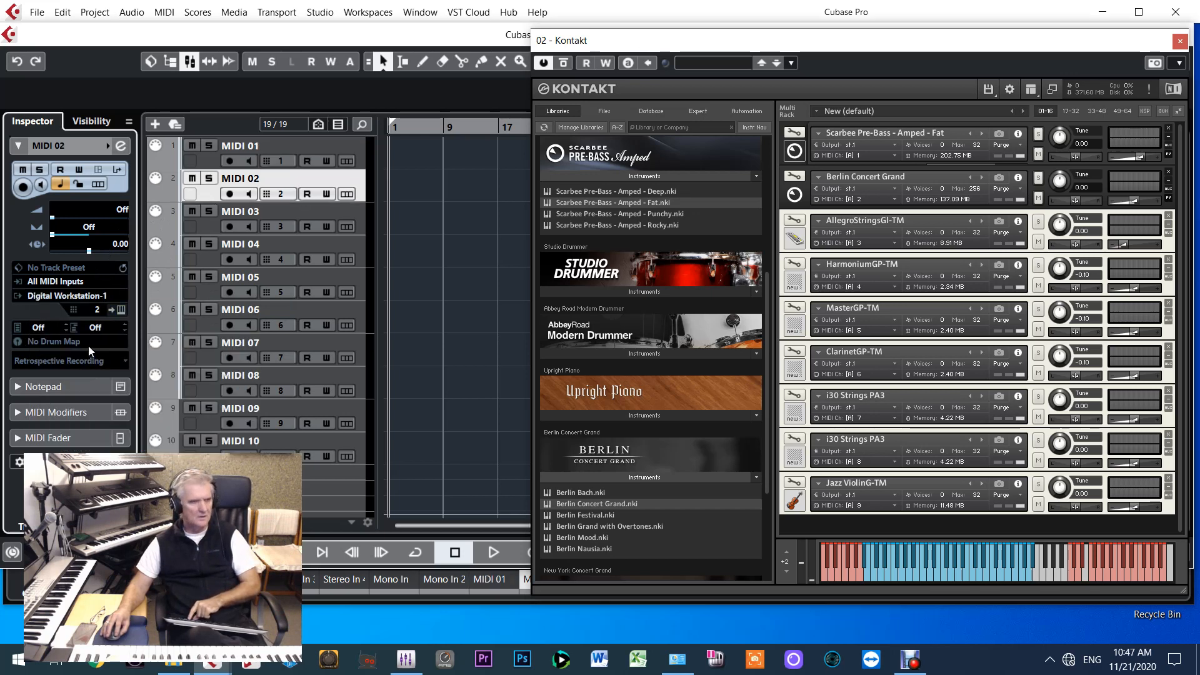
click(79, 295)
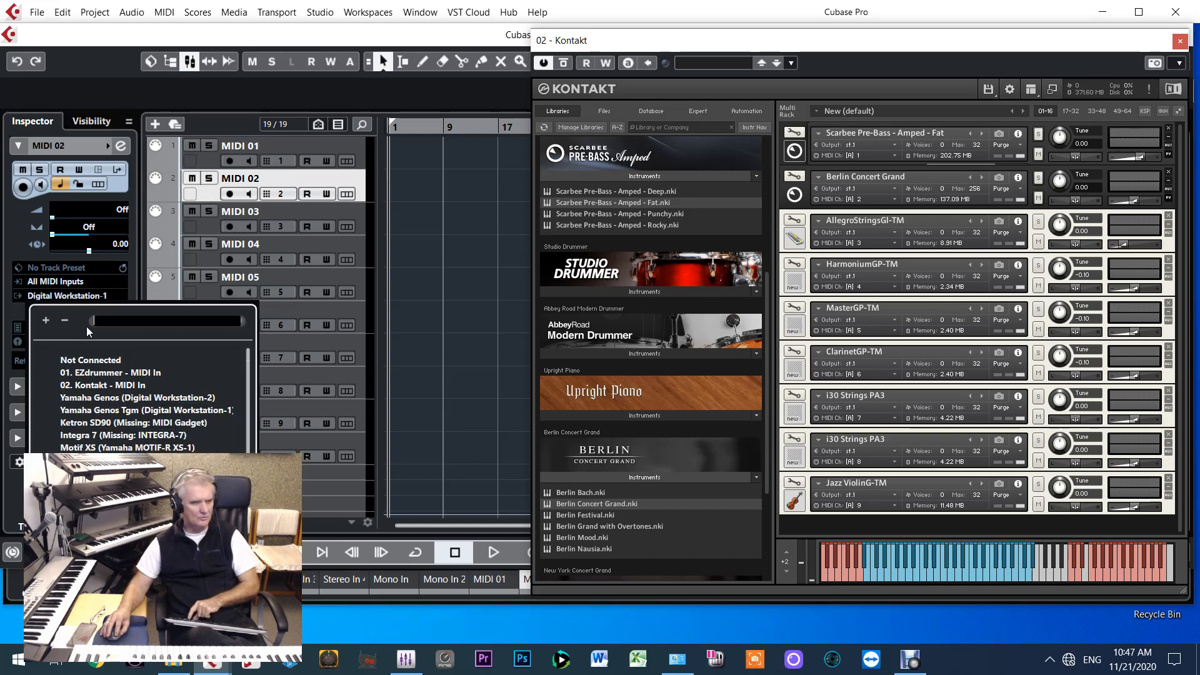
click(95, 386)
Route the outputs of tracks MIDI 03 and MIDI 04 to 02. Kontakt - MIDI In
key(Down)
click(80, 298)
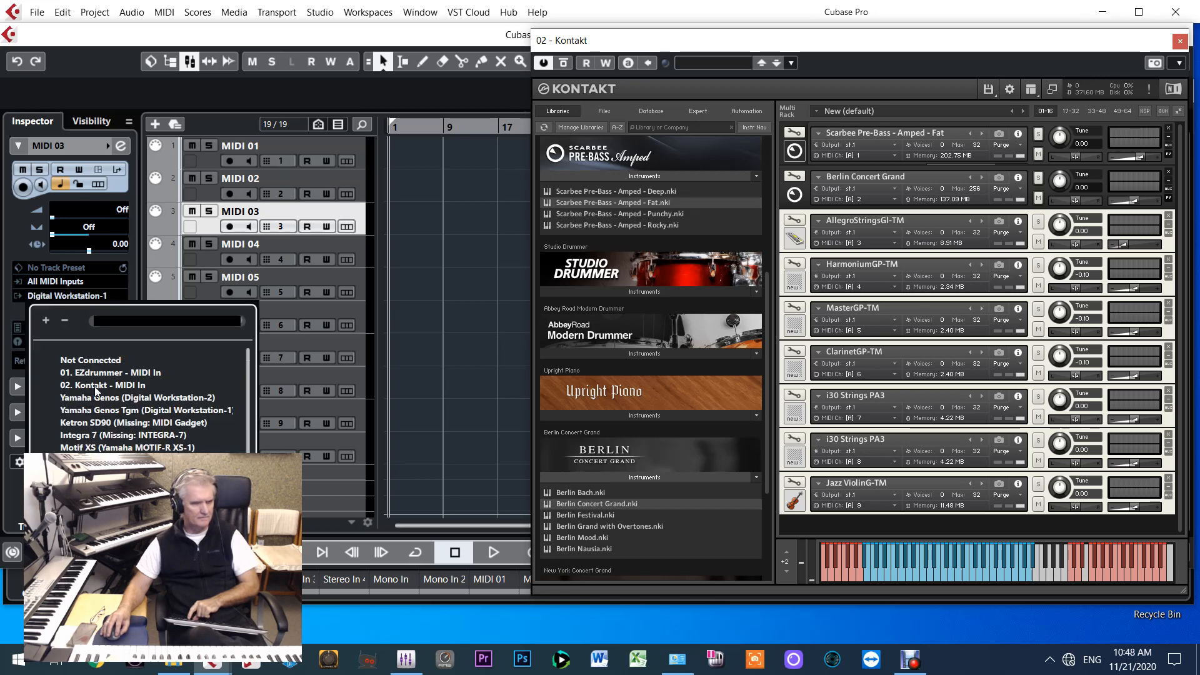
click(87, 386)
key(Down)
click(81, 296)
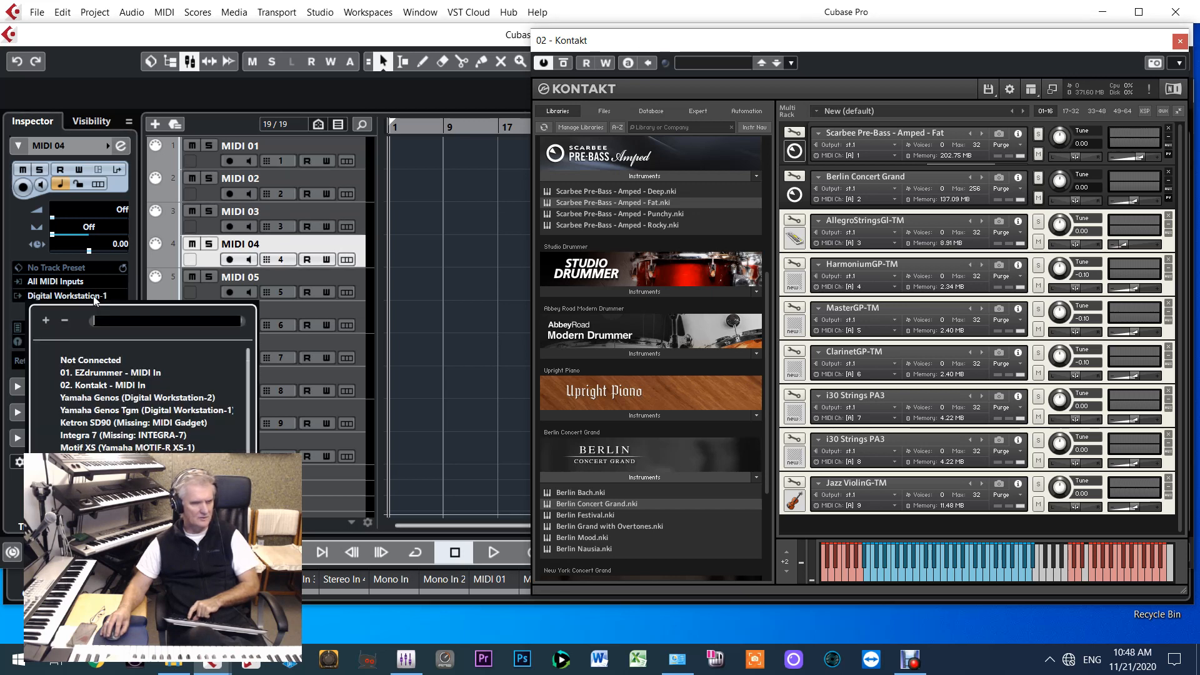
click(110, 386)
Route the outputs of tracks MIDI 05 and MIDI 06 to 02. Kontakt - MIDI In
key(Down)
click(78, 296)
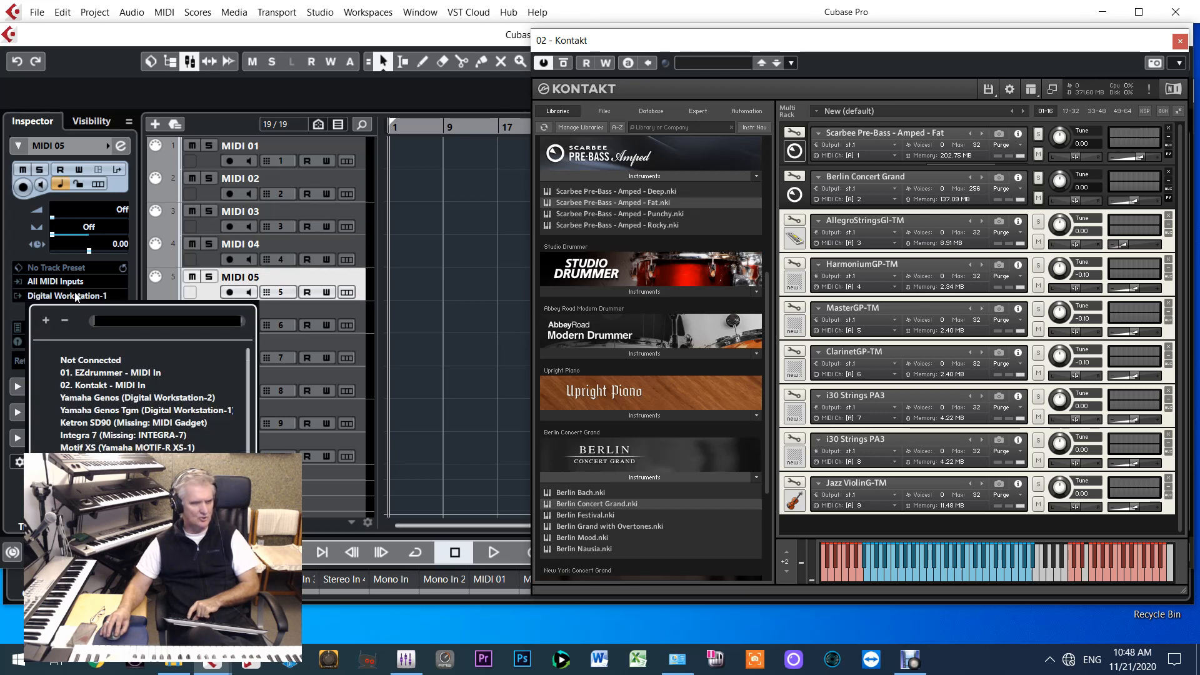
click(103, 373)
click(75, 297)
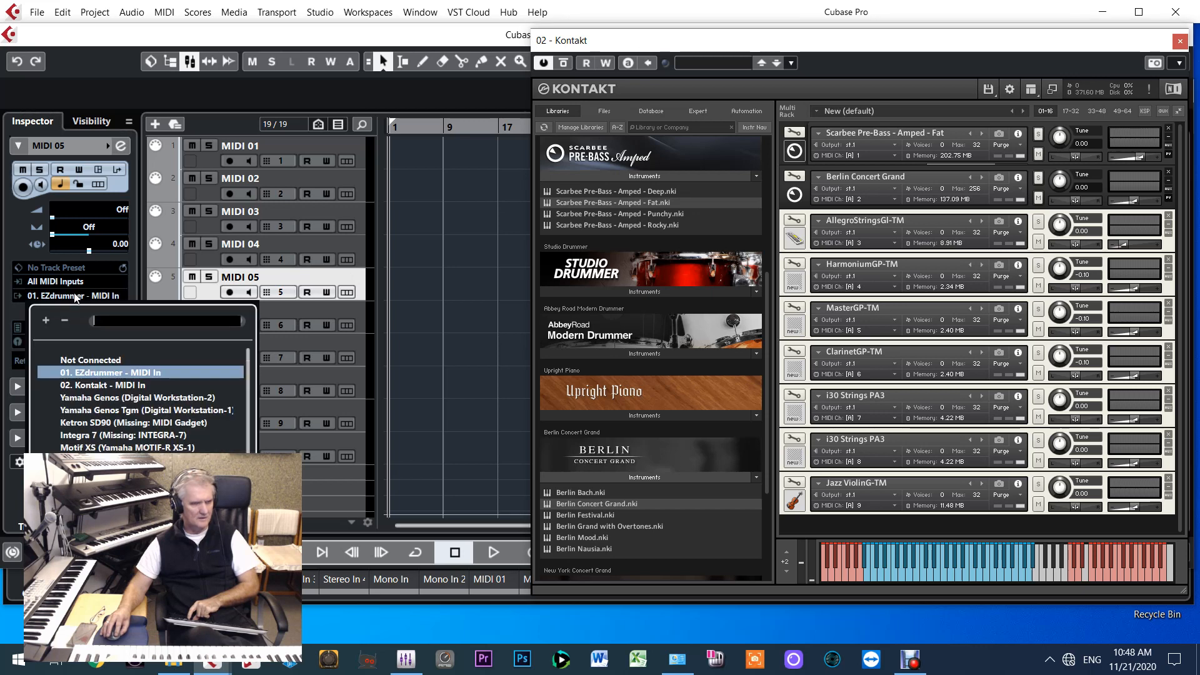
click(124, 385)
key(Down)
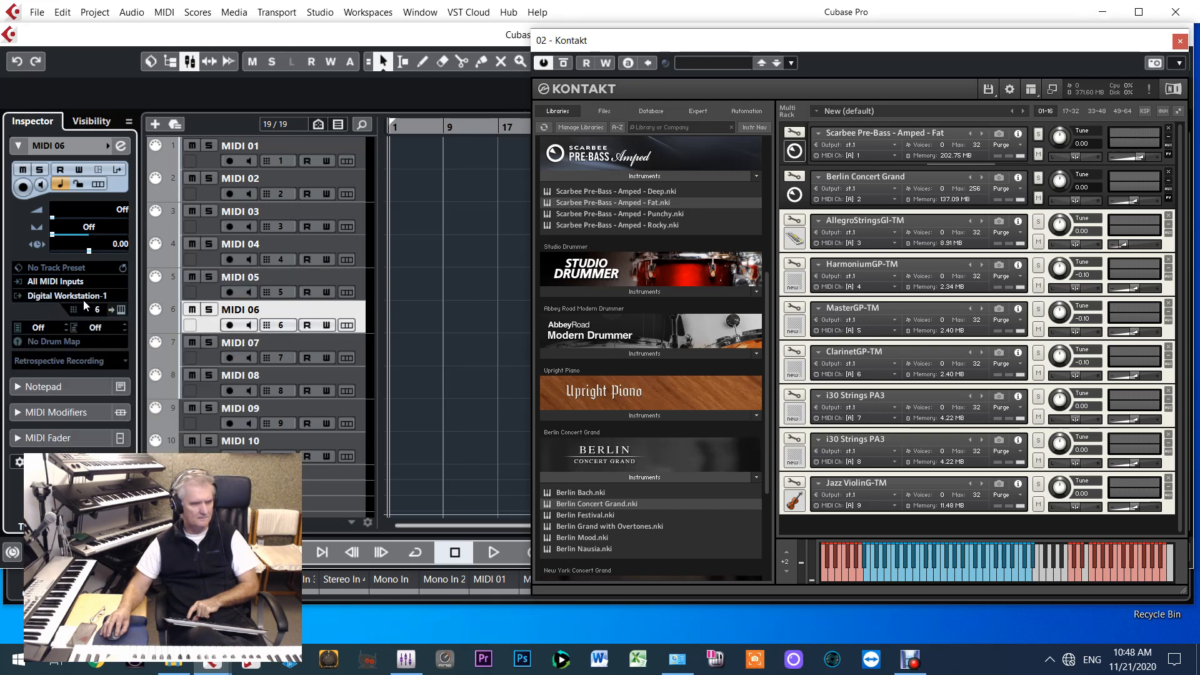
click(83, 298)
click(115, 385)
Route the outputs of tracks MIDI 07 and MIDI 08 to 02. Kontakt - MIDI In
key(Down)
click(84, 298)
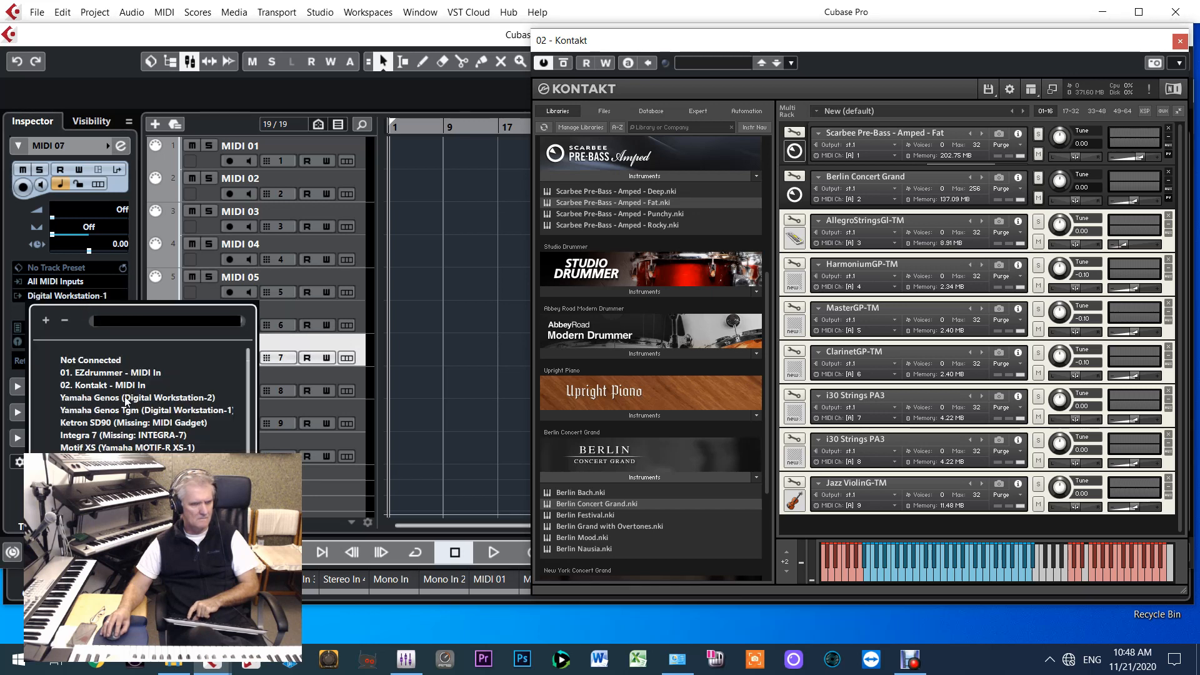
click(126, 386)
key(Down)
click(87, 296)
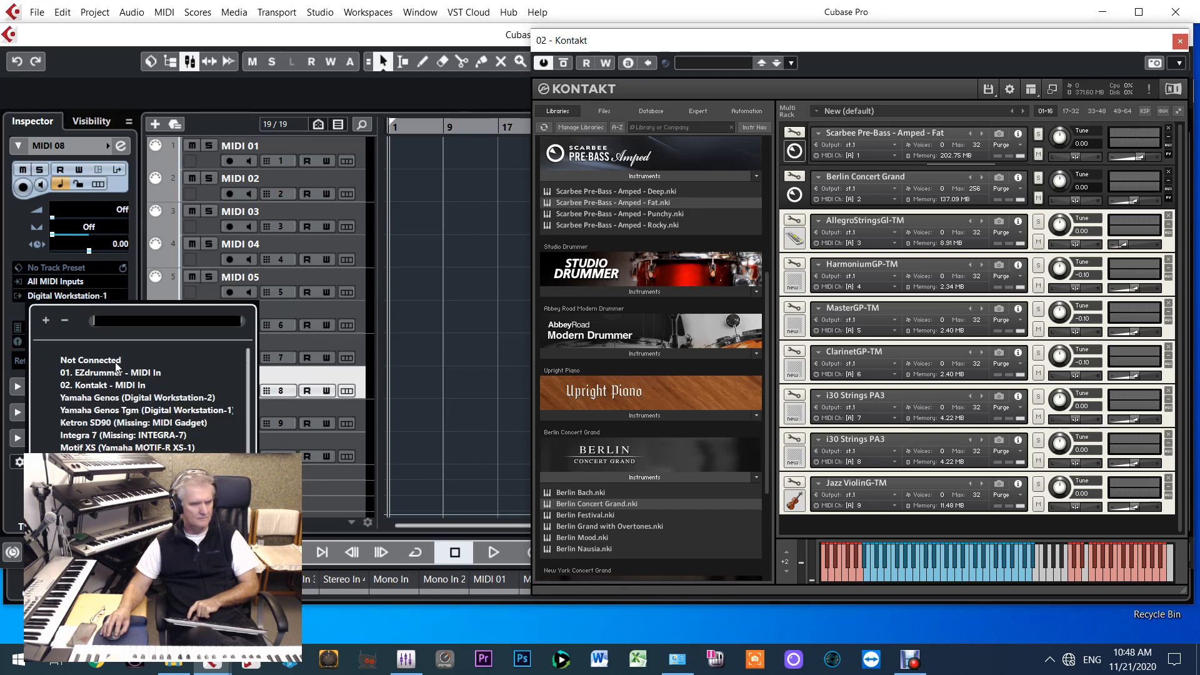
click(128, 386)
Route the outputs of tracks MIDI 09 and MIDI 10 to 02. Kontakt - MIDI In
key(Down)
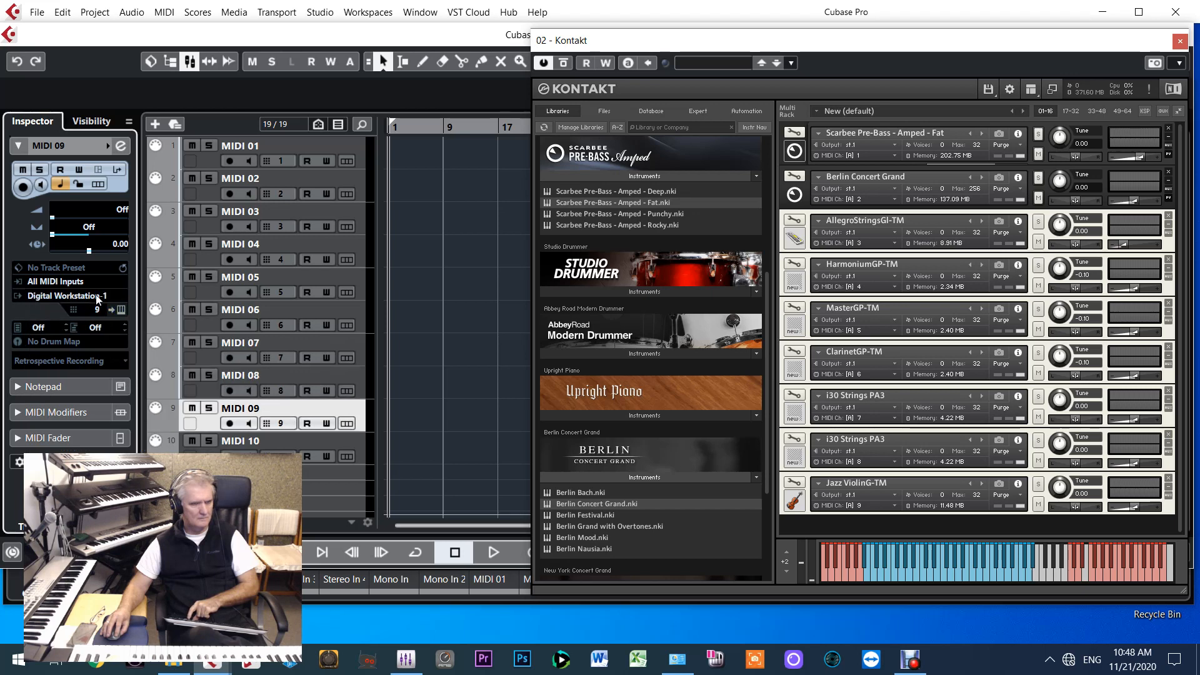
click(97, 298)
click(110, 385)
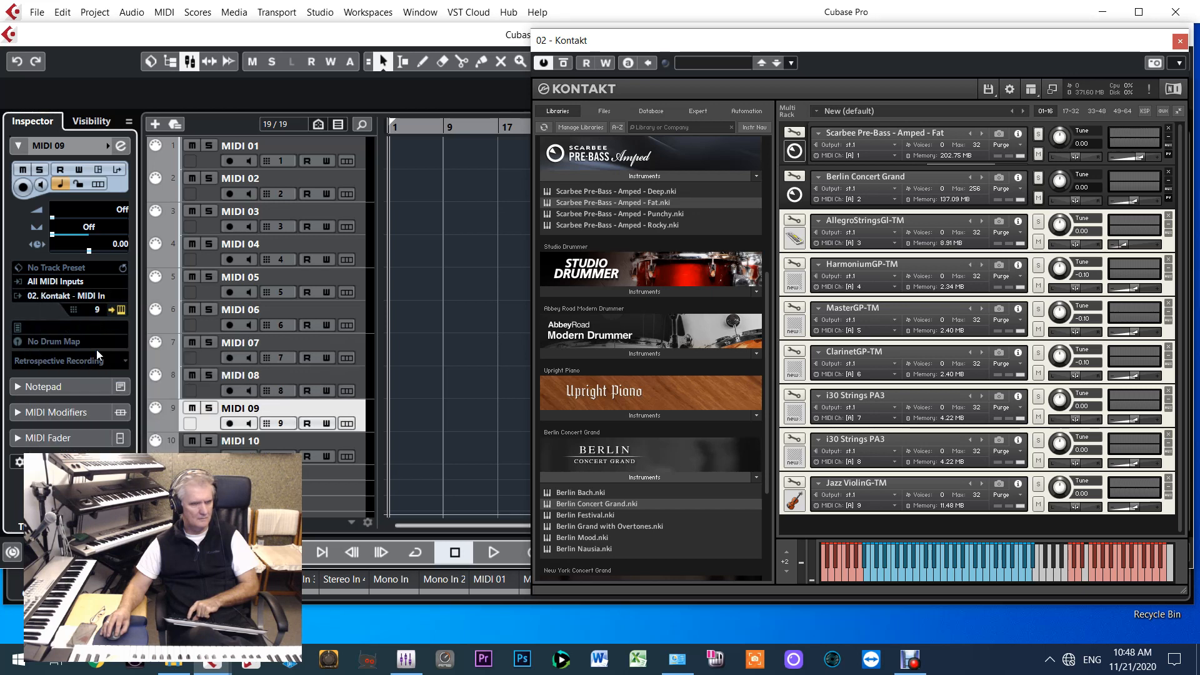
key(Down)
click(105, 299)
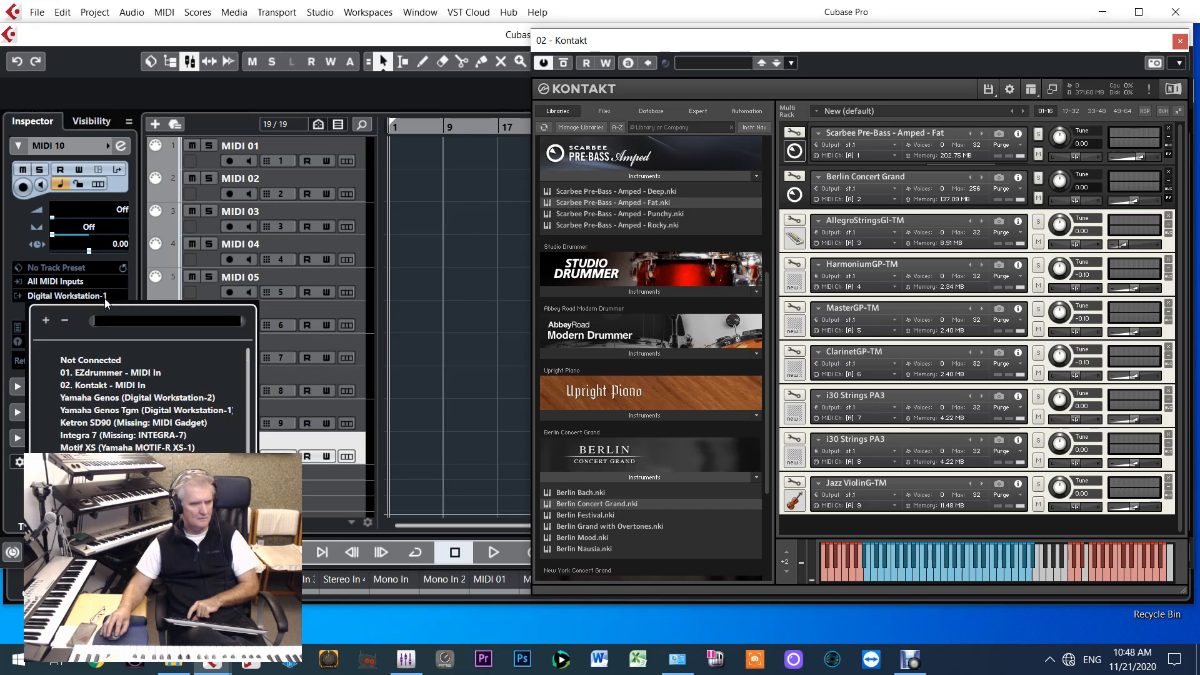
click(120, 388)
Check the output routing and MIDI channel of each track from MIDI 01 through MIDI 09
key(Down)
key(Up)
key(Up)
key(Up)
key(Up)
key(Up)
key(Up)
key(Up)
key(Up)
key(Up)
key(Up)
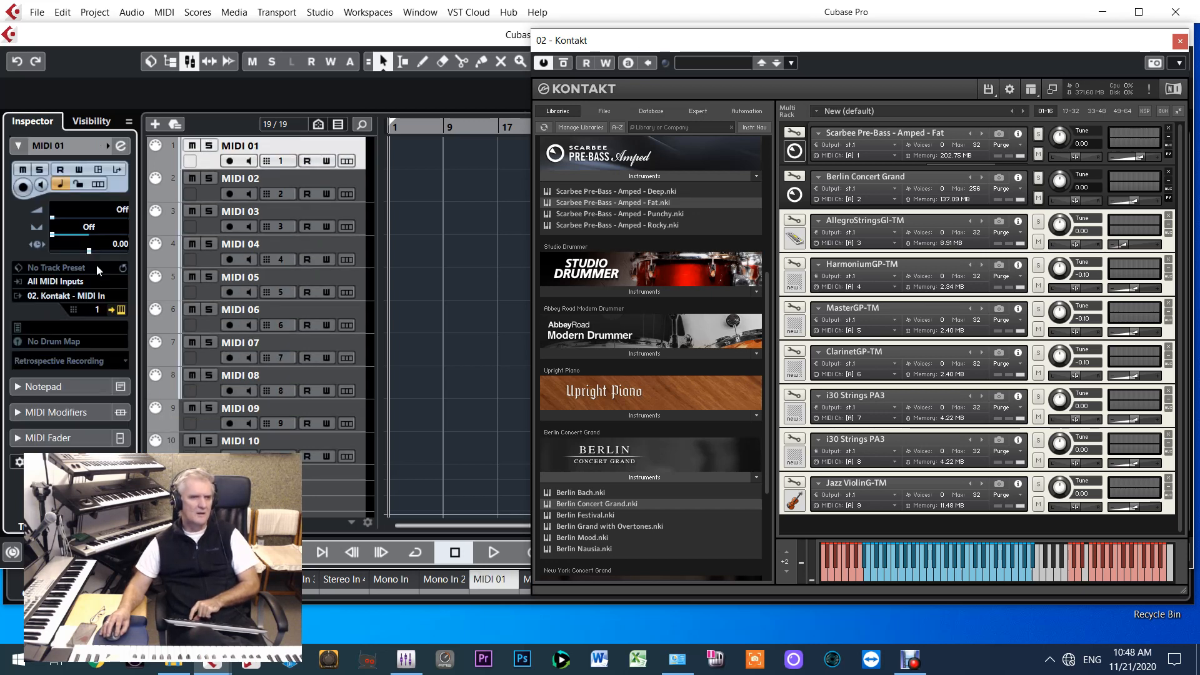
key(Down)
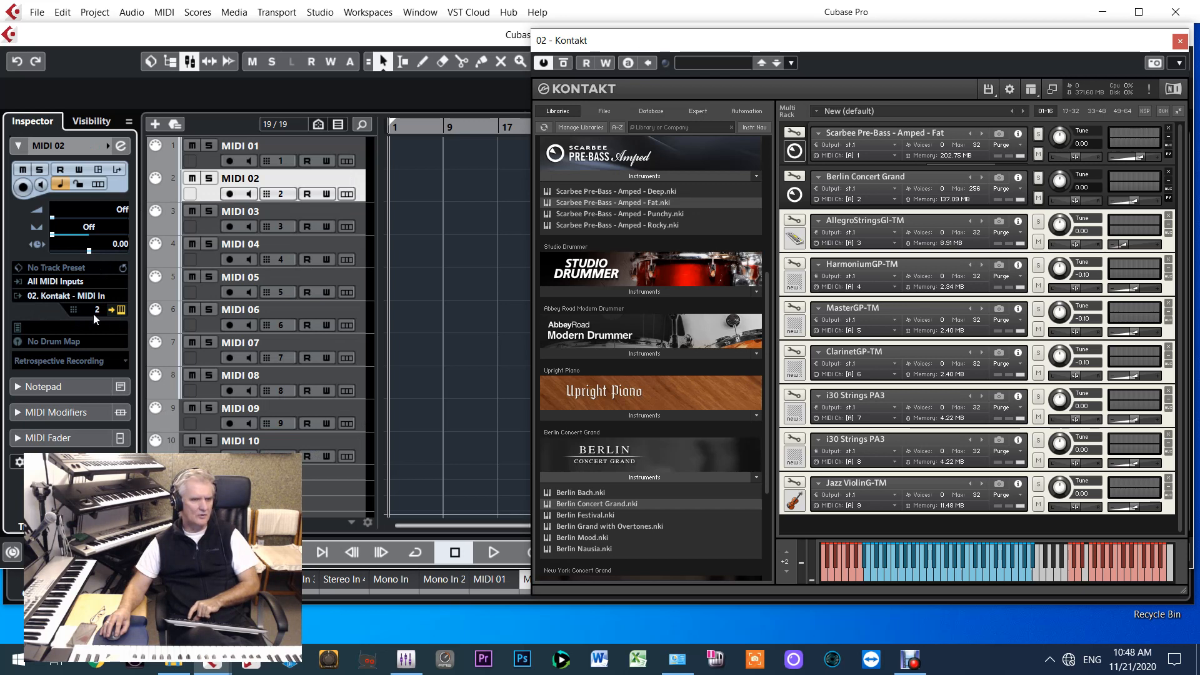
key(Down)
key(Down)
key(Down)
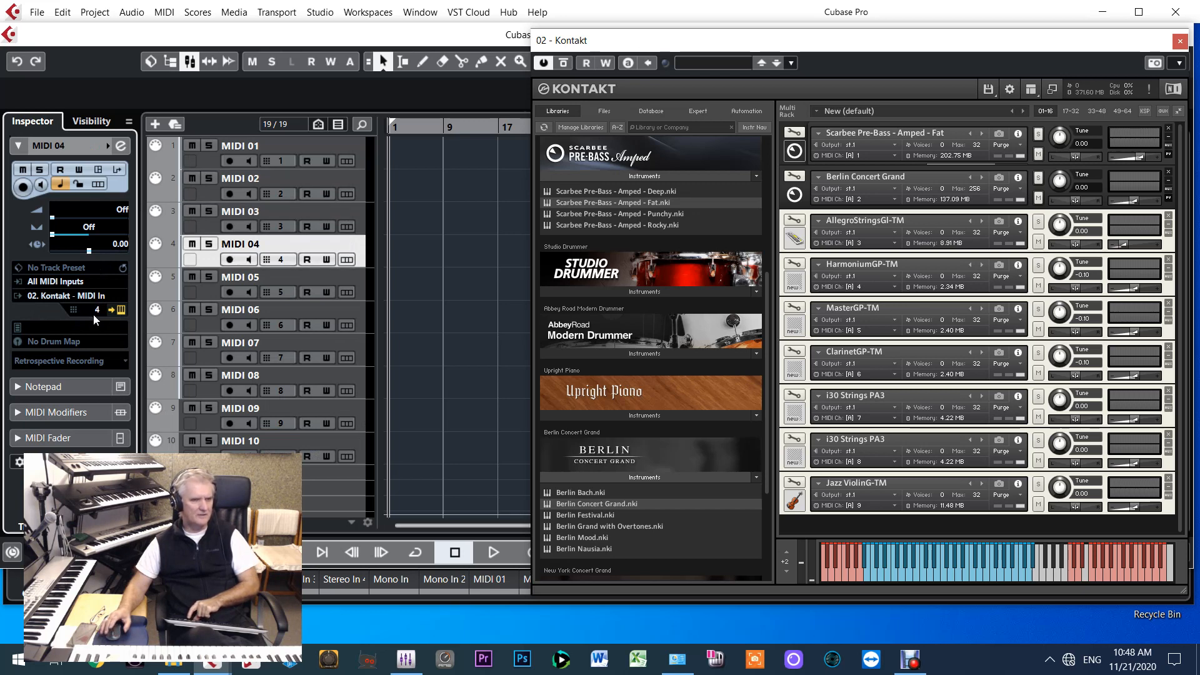
key(Down)
key(Down)
key(Down)
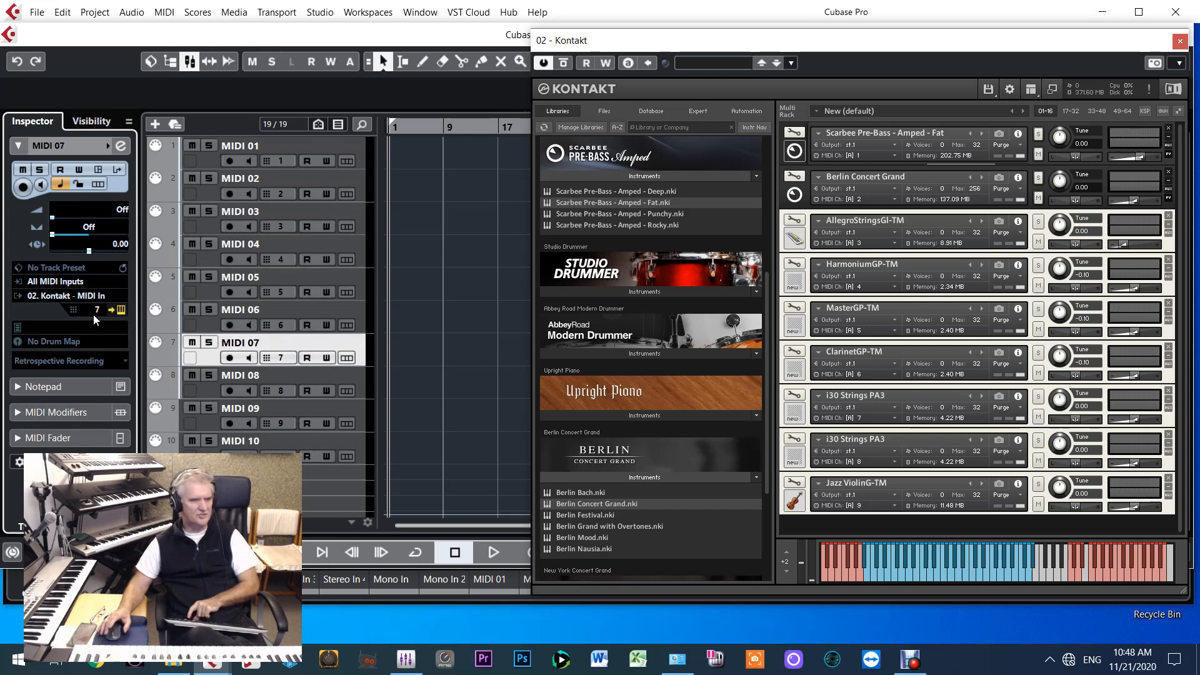
key(Down)
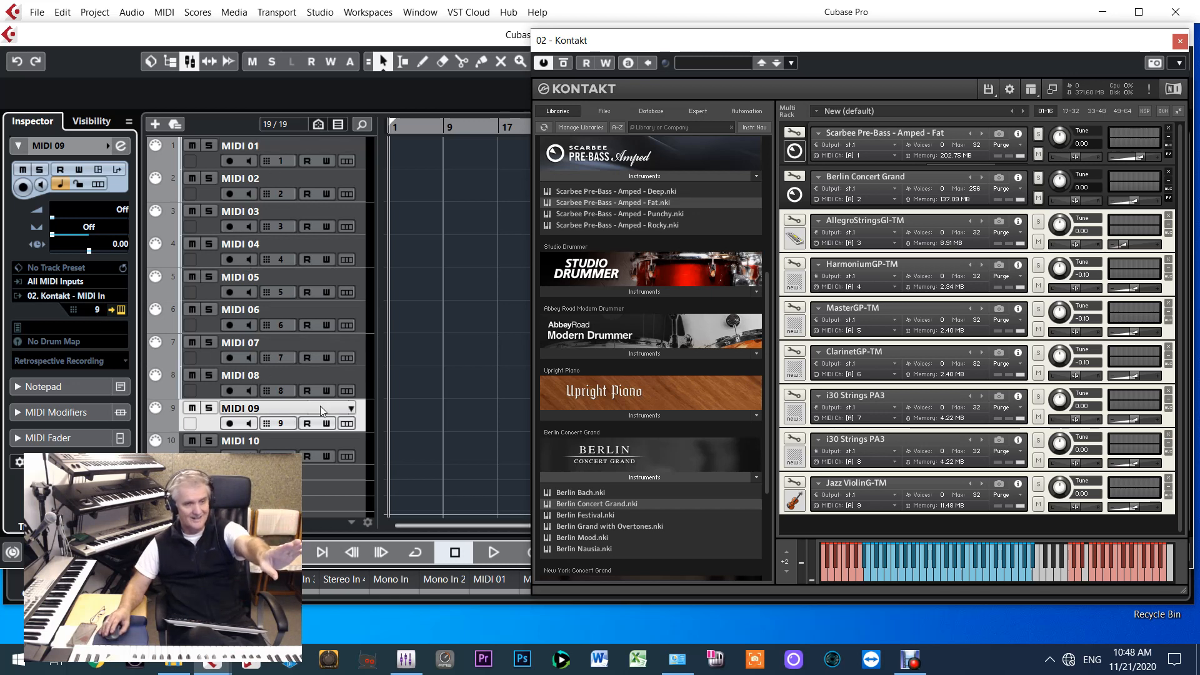
Select tracks MIDI 01 through MIDI 09 and colour them yellow-green with the Colorize palette
shift+click(359, 152)
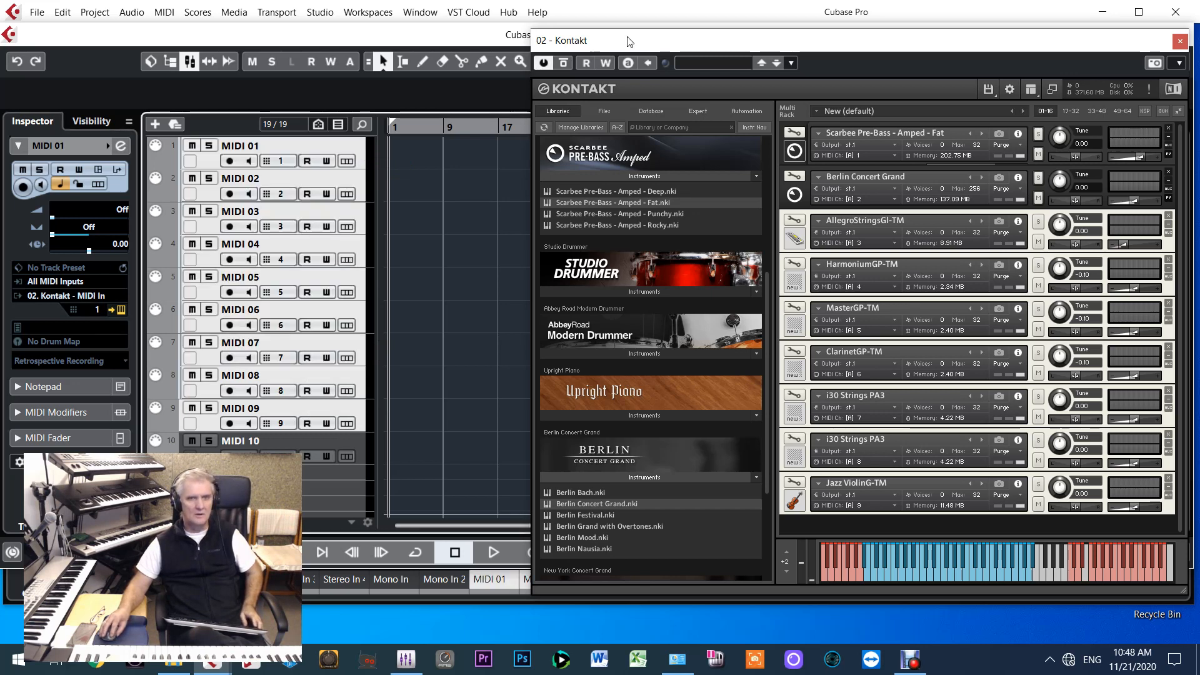
drag(630, 41, 839, 31)
click(658, 64)
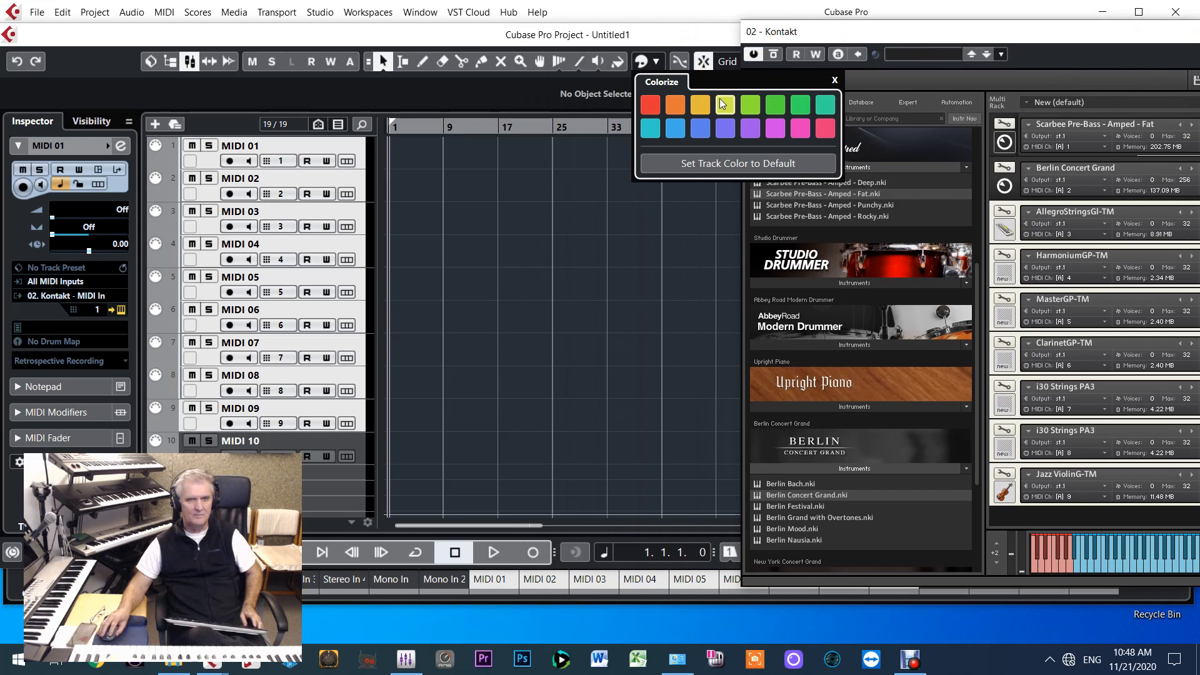
click(725, 107)
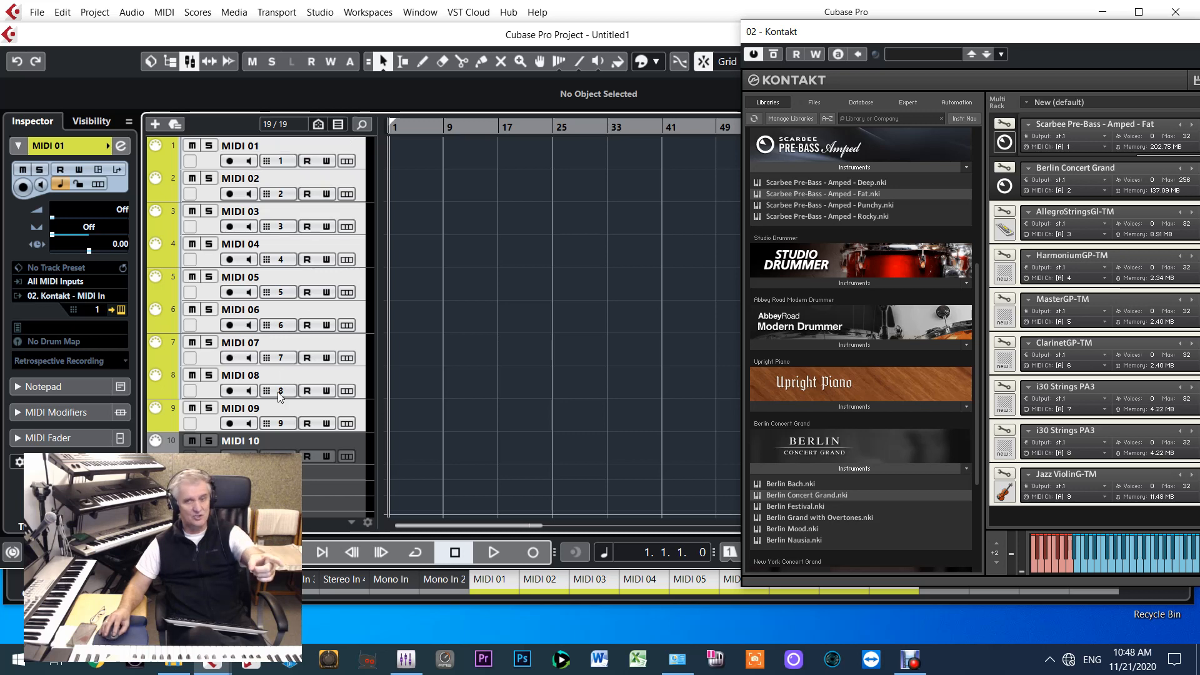
Move the Kontakt window so its whole multi rack is visible beside the track list, and select the MIDI 02 track
drag(894, 31, 615, 25)
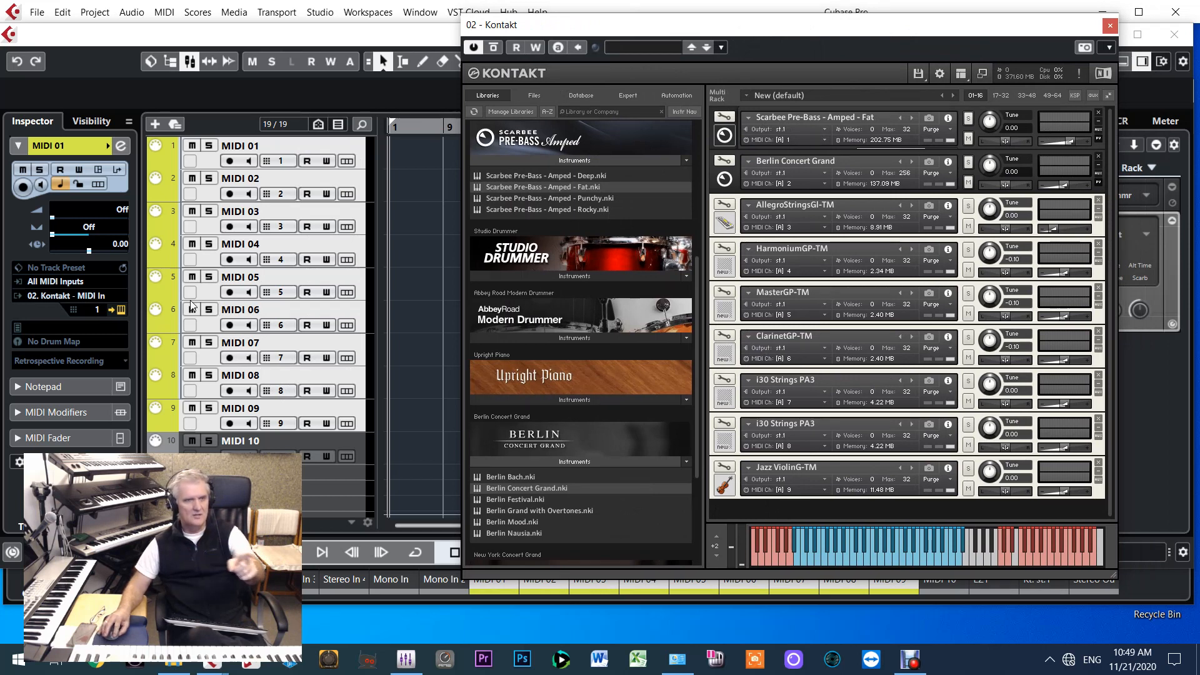
click(208, 194)
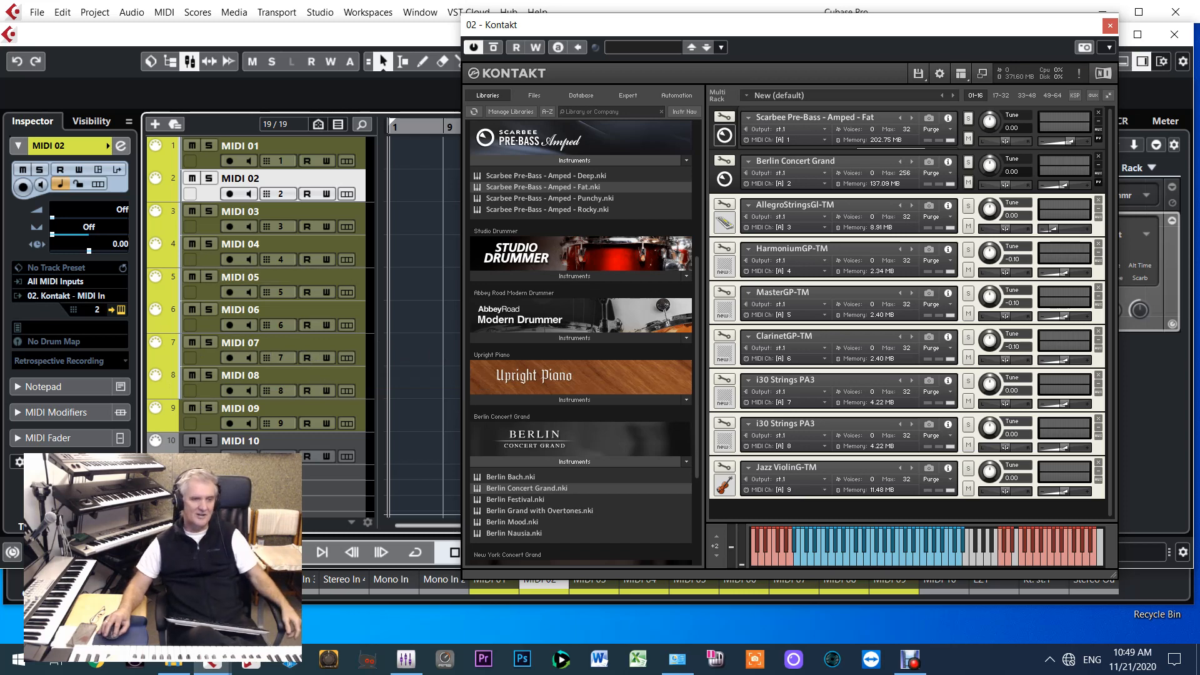
Select the MIDI 10 track and colour it yellow-orange with the Colorize palette
click(258, 442)
drag(621, 29, 631, 52)
click(655, 66)
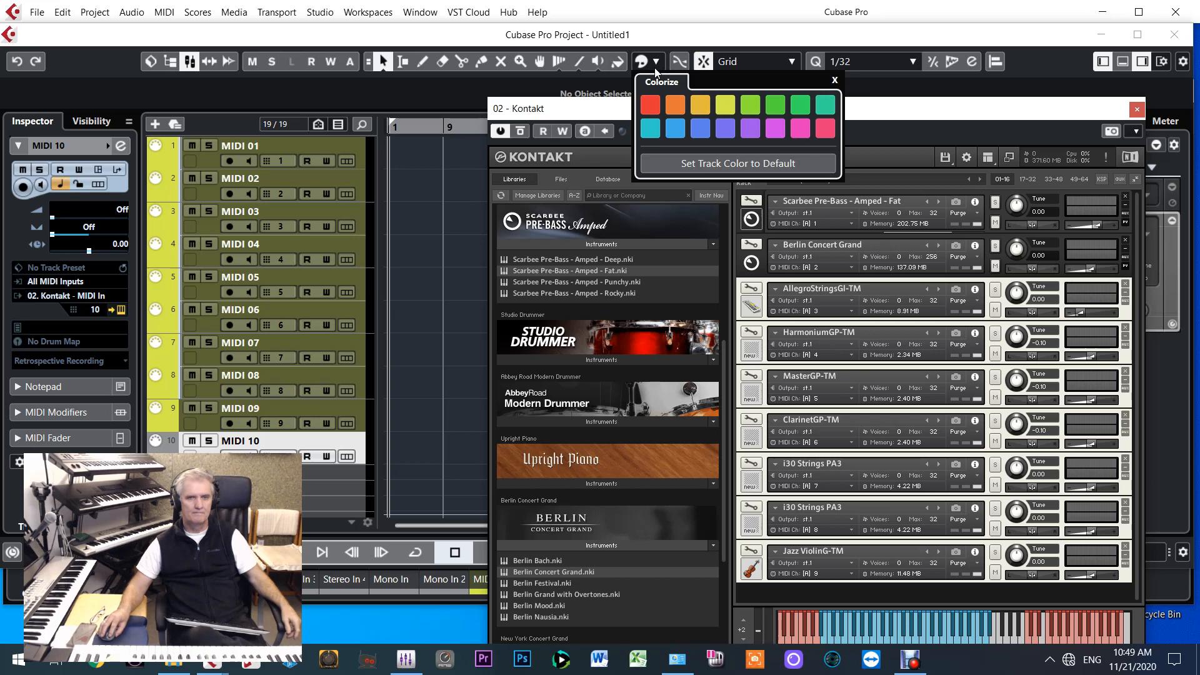
click(697, 108)
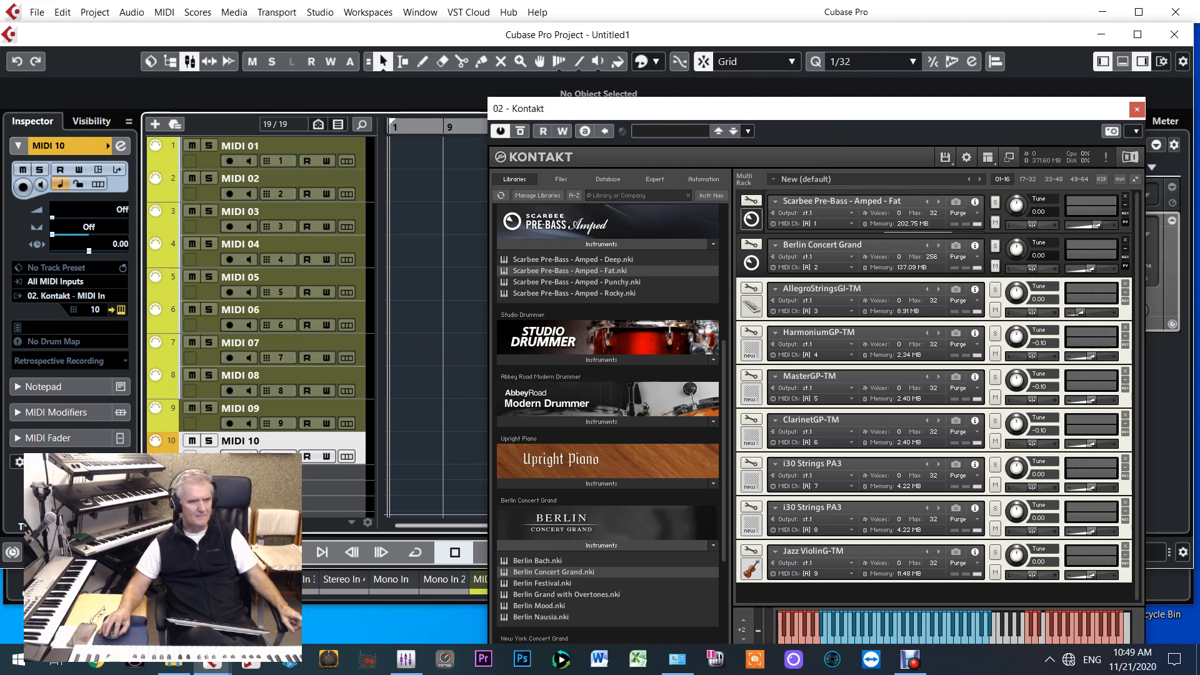
Route the output of the MIDI 10 track to 01. EZdrummer - MIDI In and close the Kontakt window
click(67, 297)
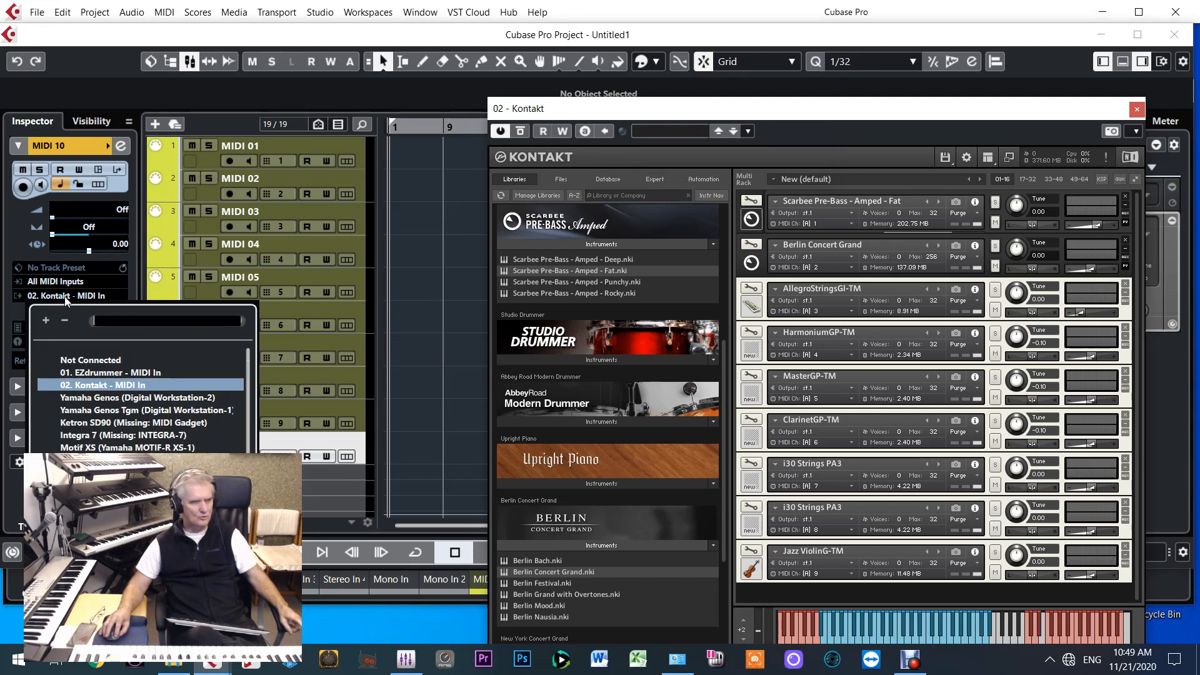
click(93, 374)
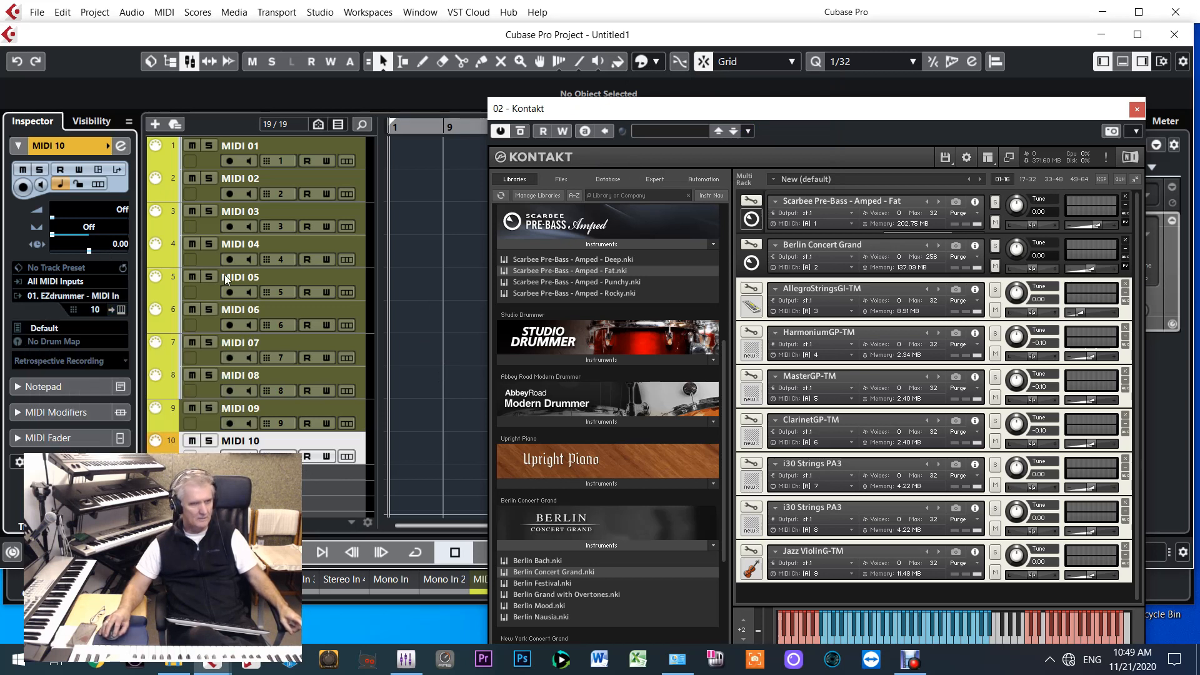
drag(706, 116, 680, 30)
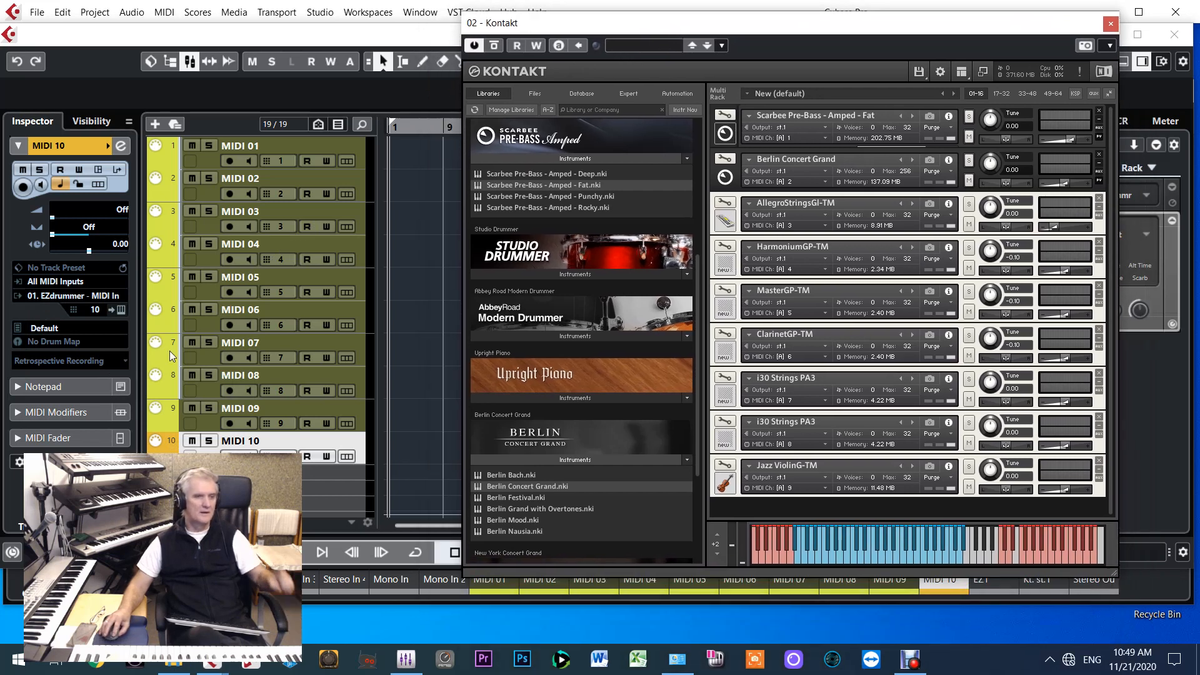
click(1111, 24)
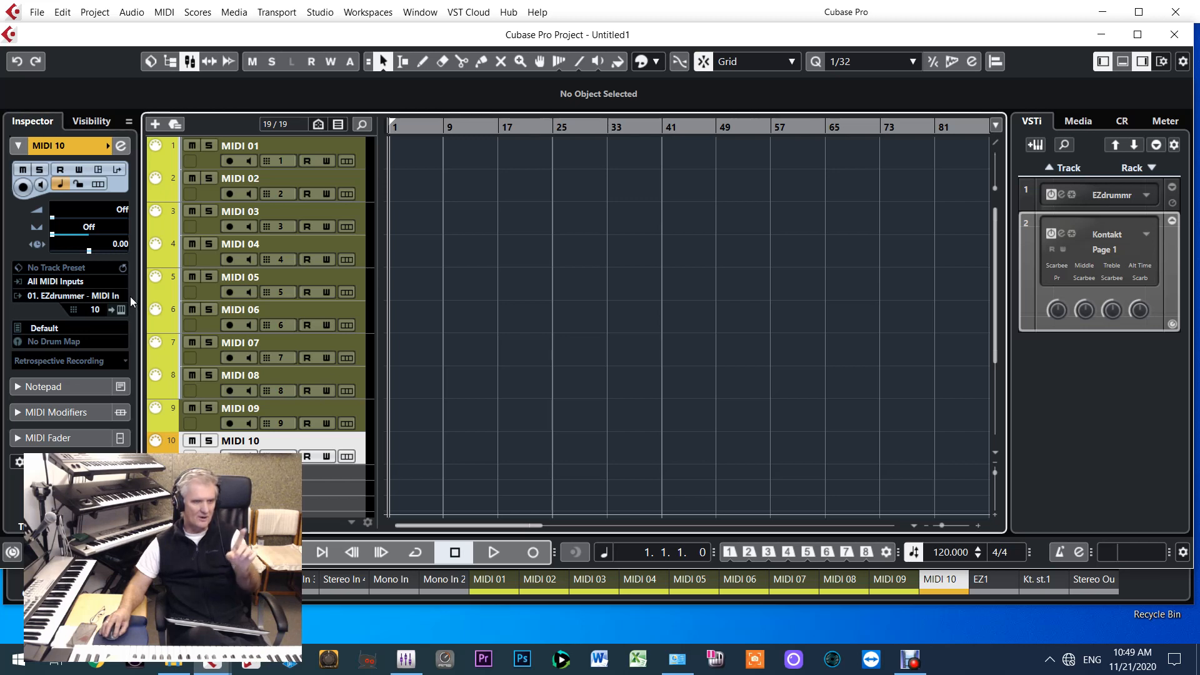
View the EZdrummer instrument window from the MIDI 10 track and from the instrument rack, closing it each time
click(122, 309)
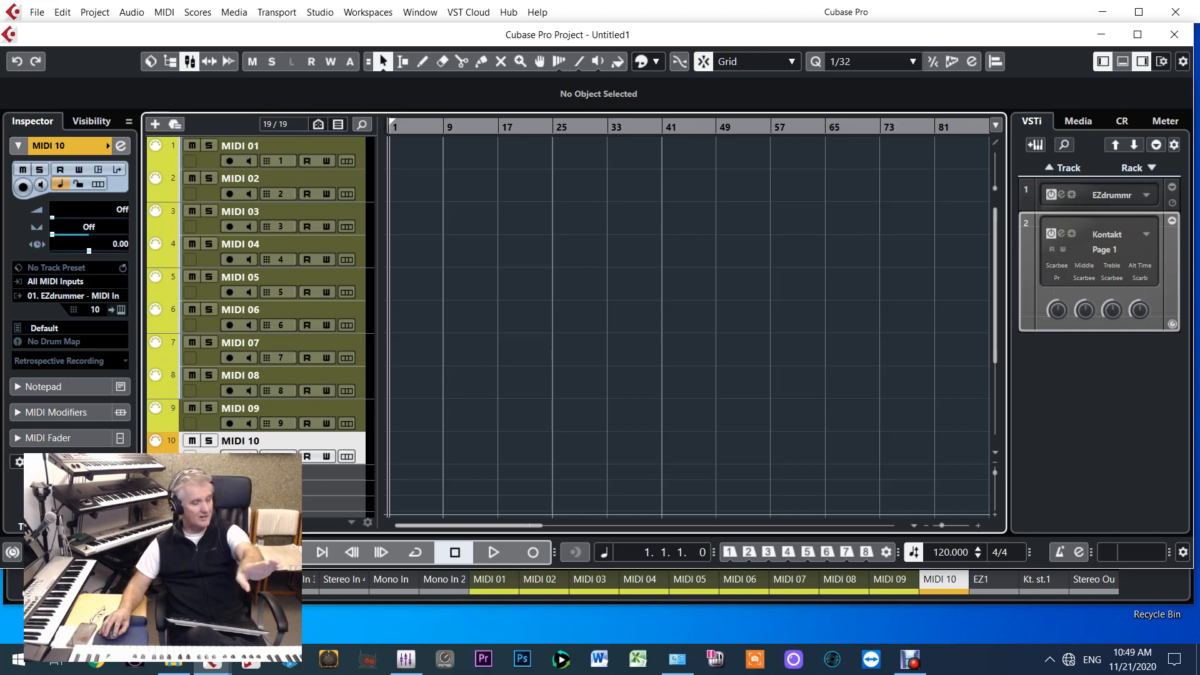
click(121, 309)
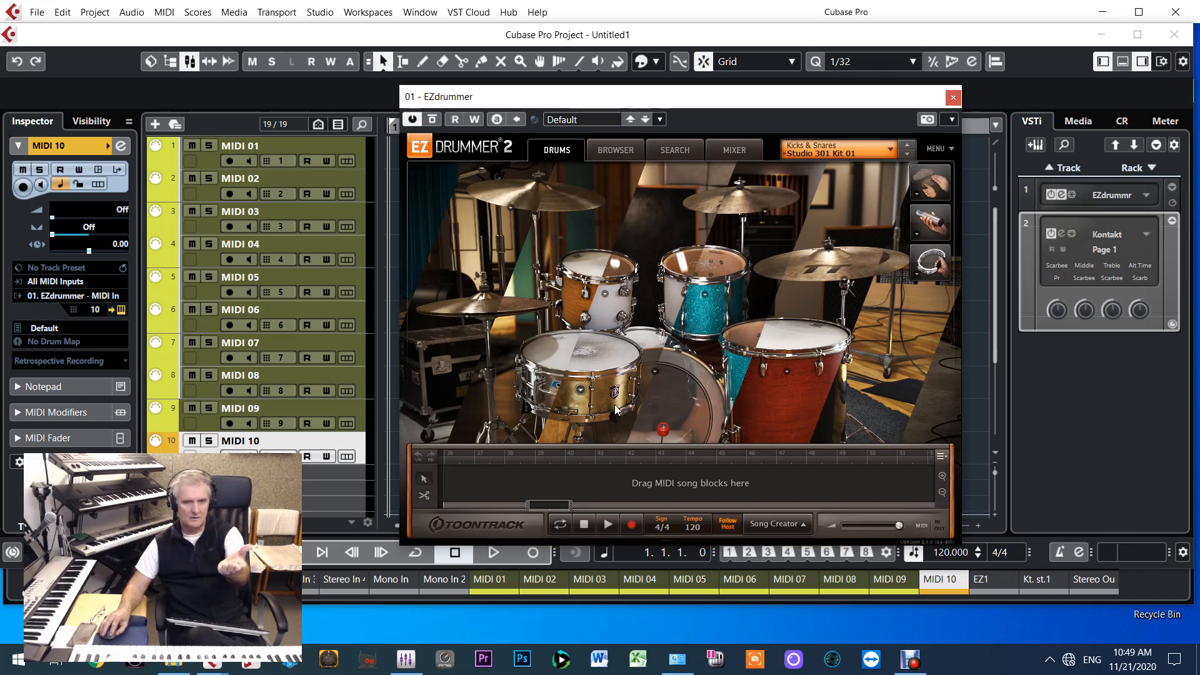
click(953, 97)
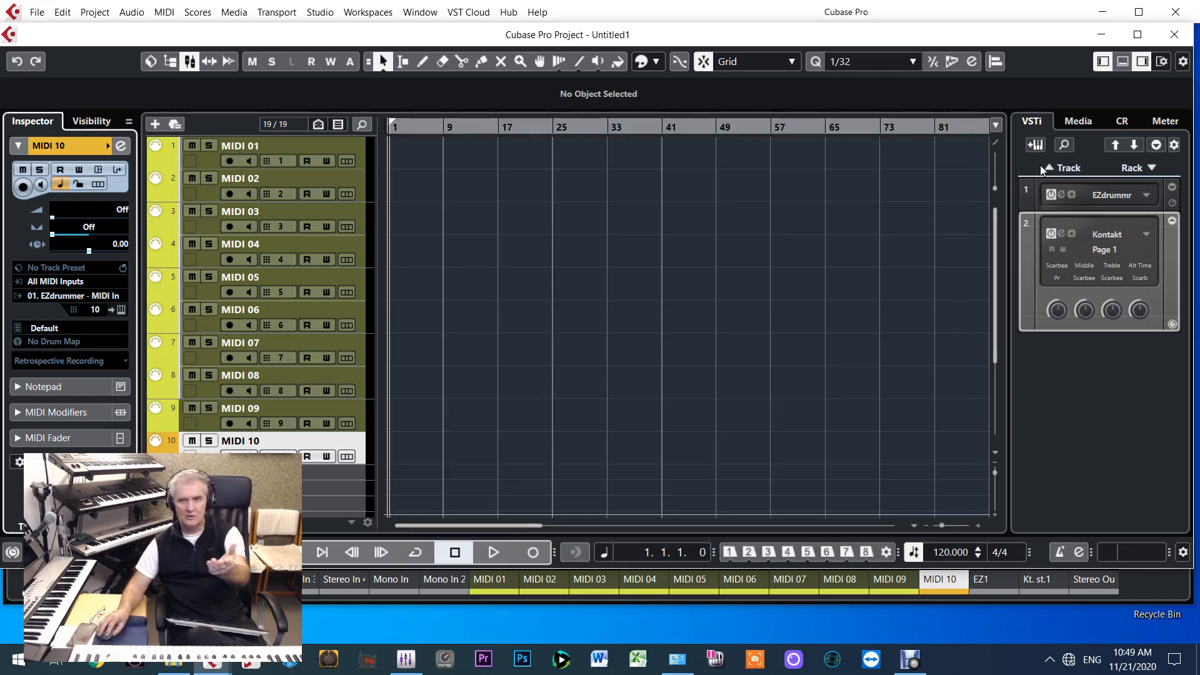
click(1062, 195)
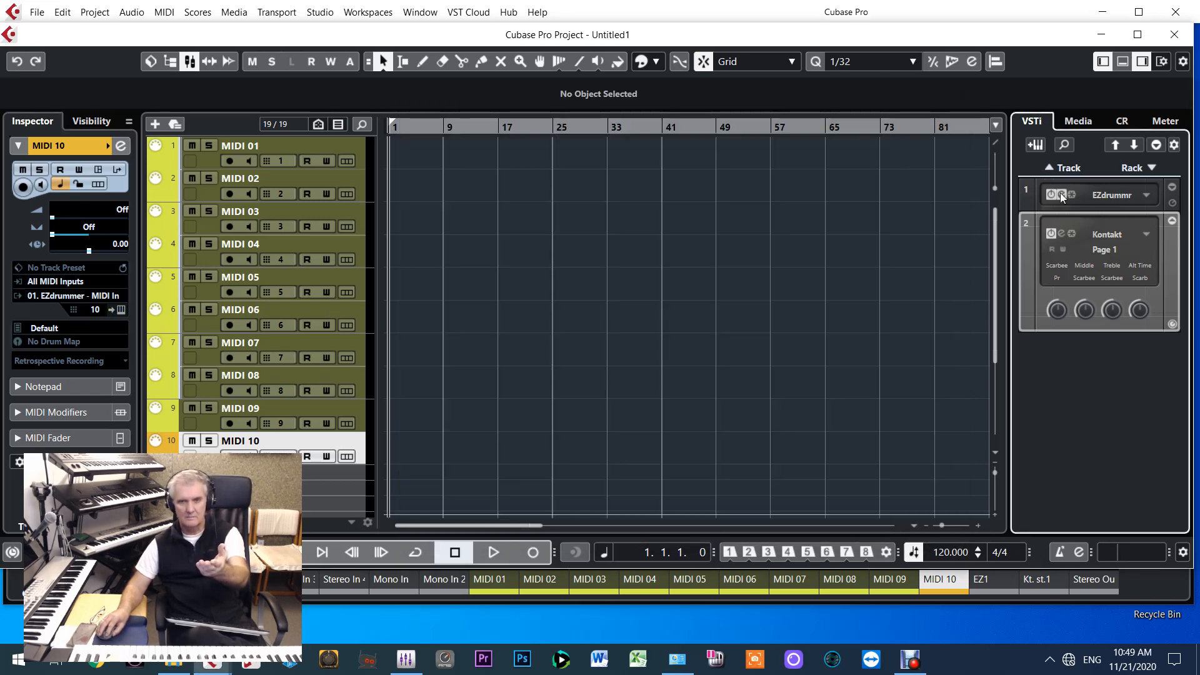
click(953, 98)
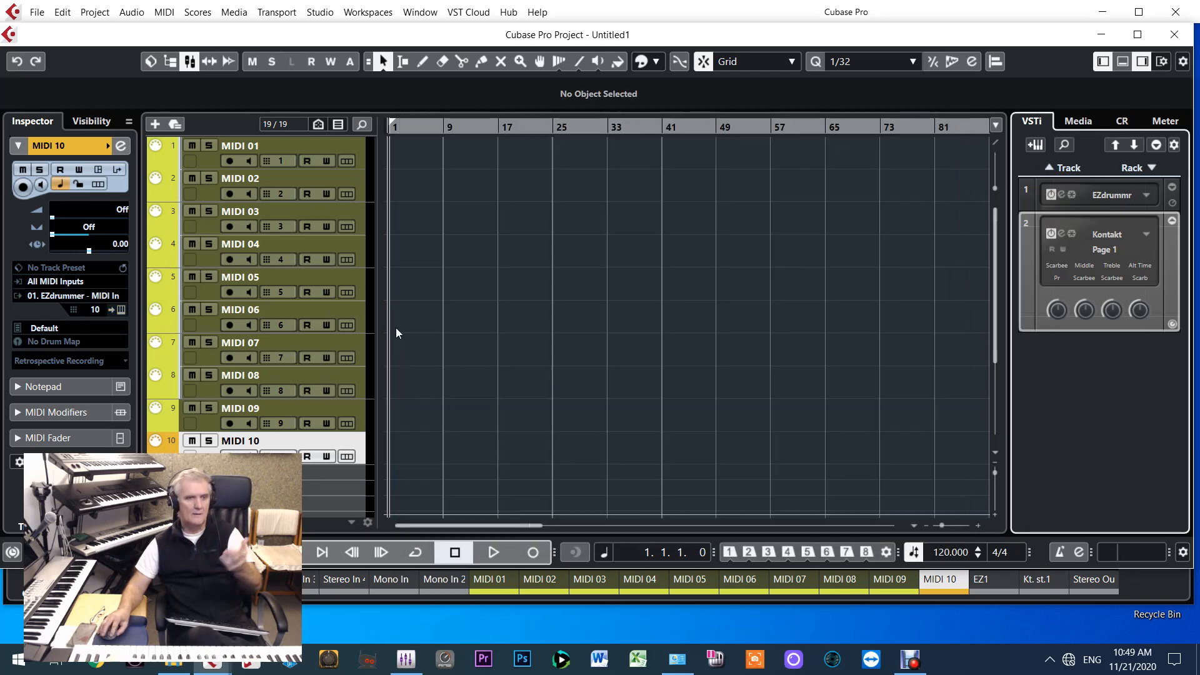
Open Kontakt from the MIDI 04 track and show its Outputs section
click(211, 262)
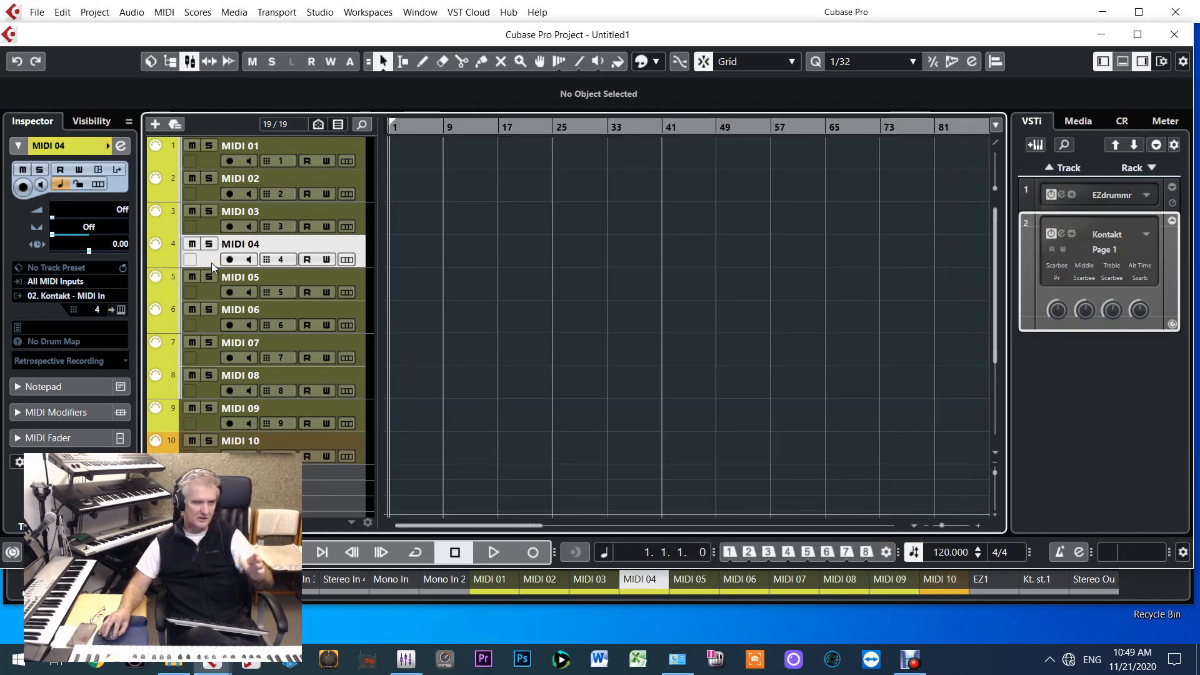
click(121, 309)
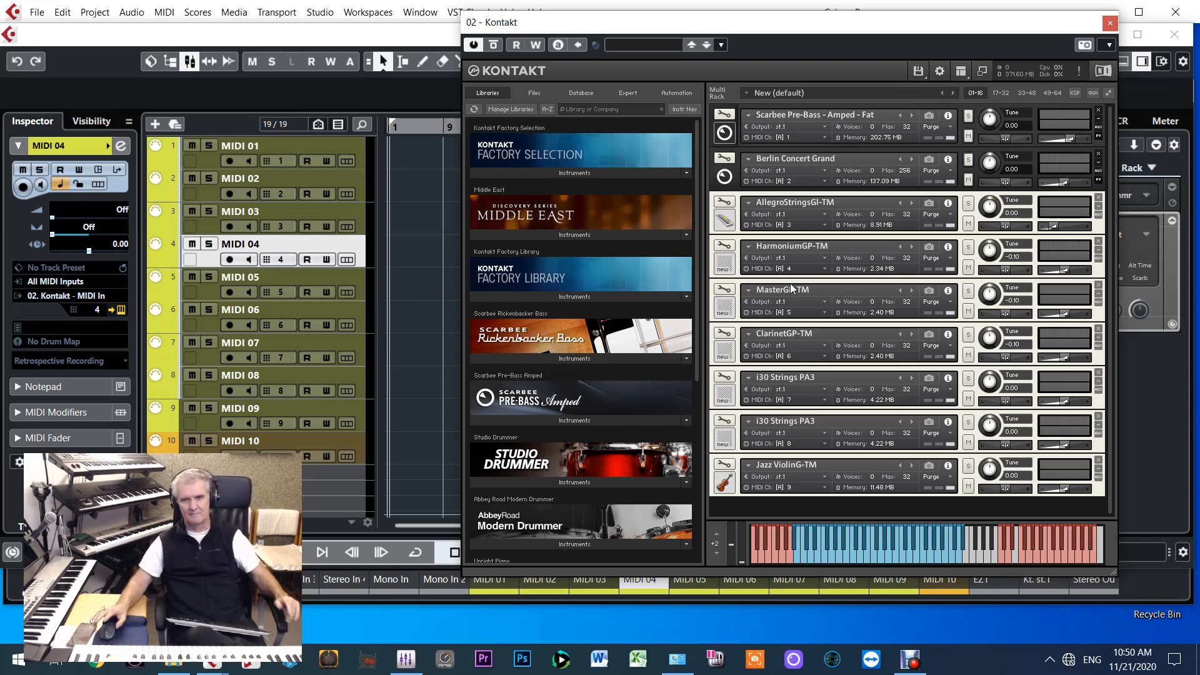
click(962, 72)
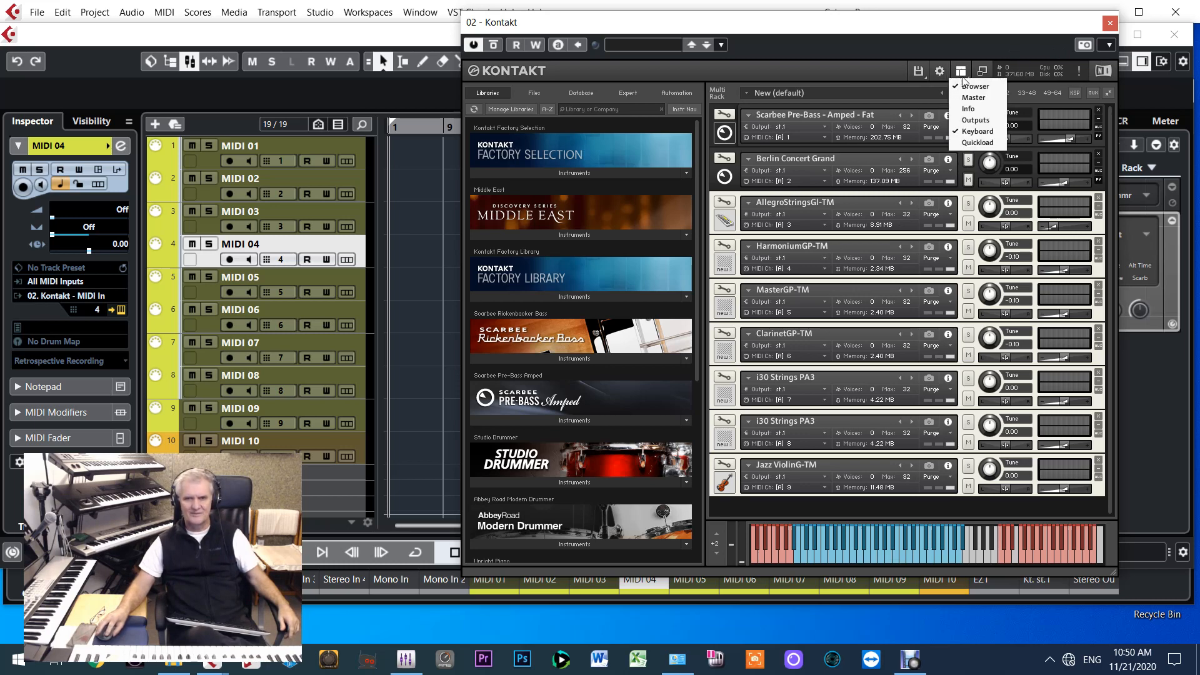
click(976, 121)
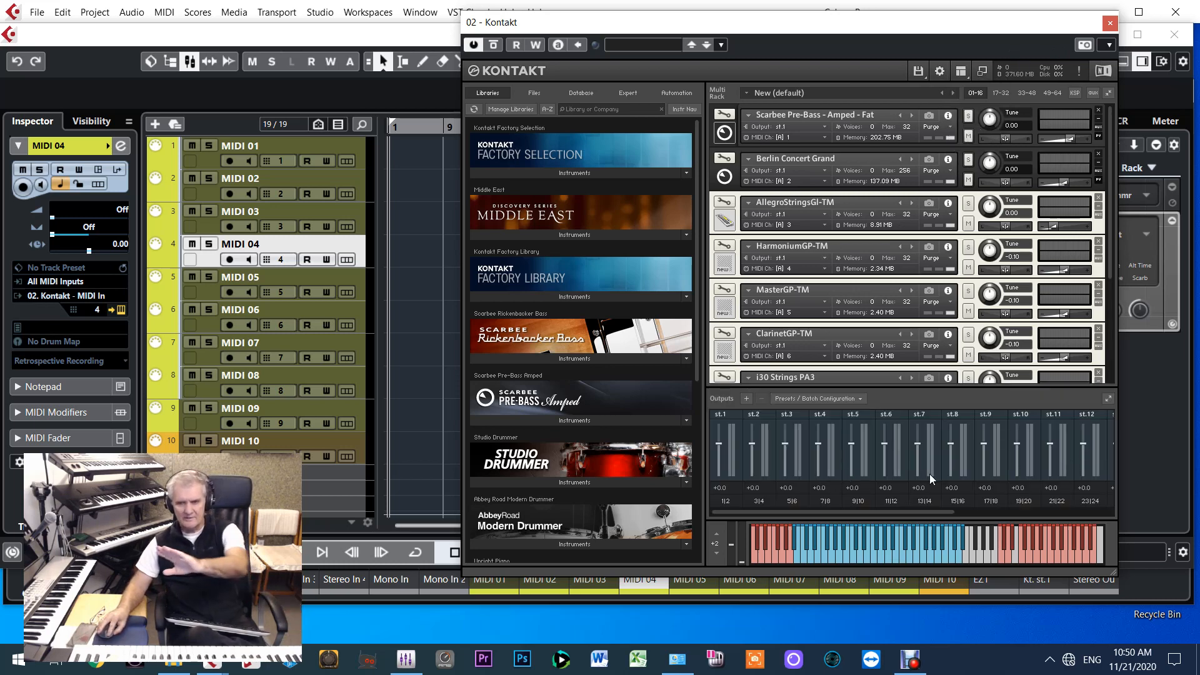
Create nine two-channel Kontakt outputs with ascending assignment from Kt. st.1 [1], deleting the existing channels first
click(746, 400)
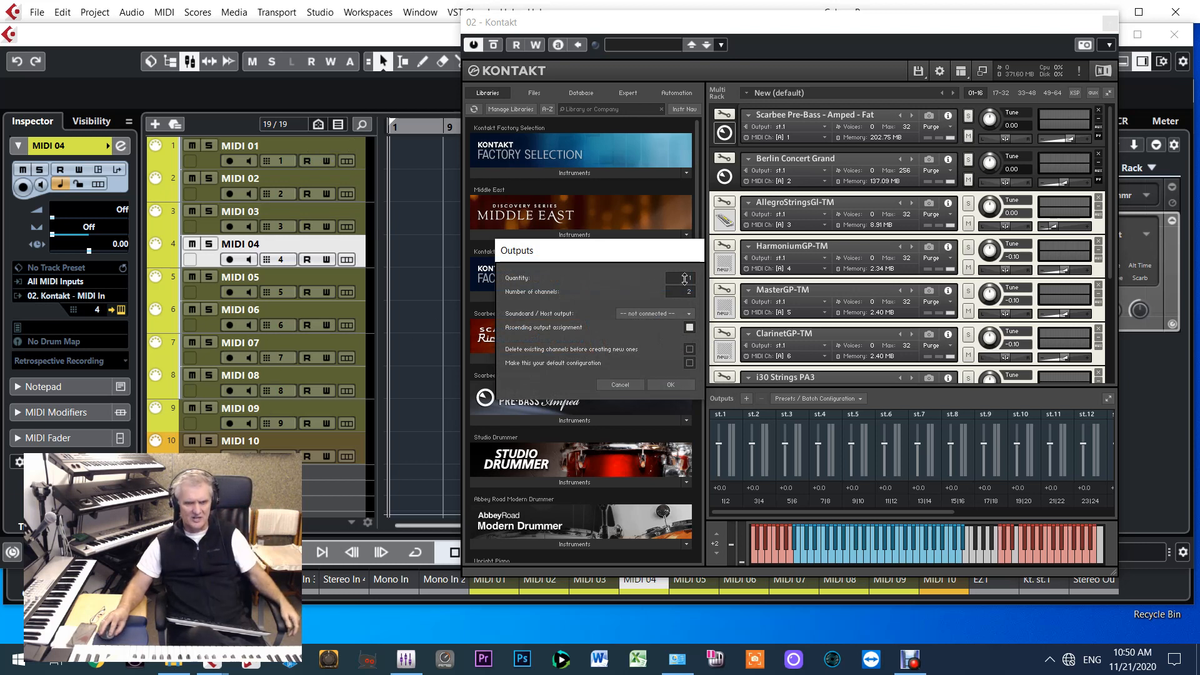
click(673, 313)
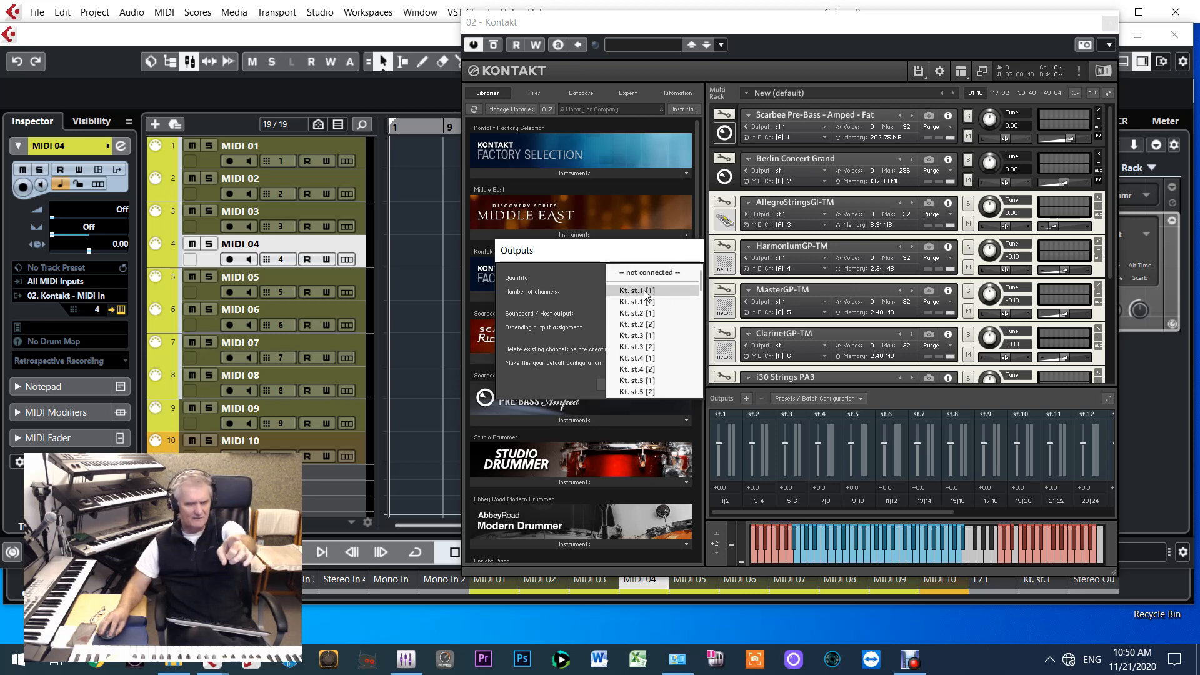
click(646, 291)
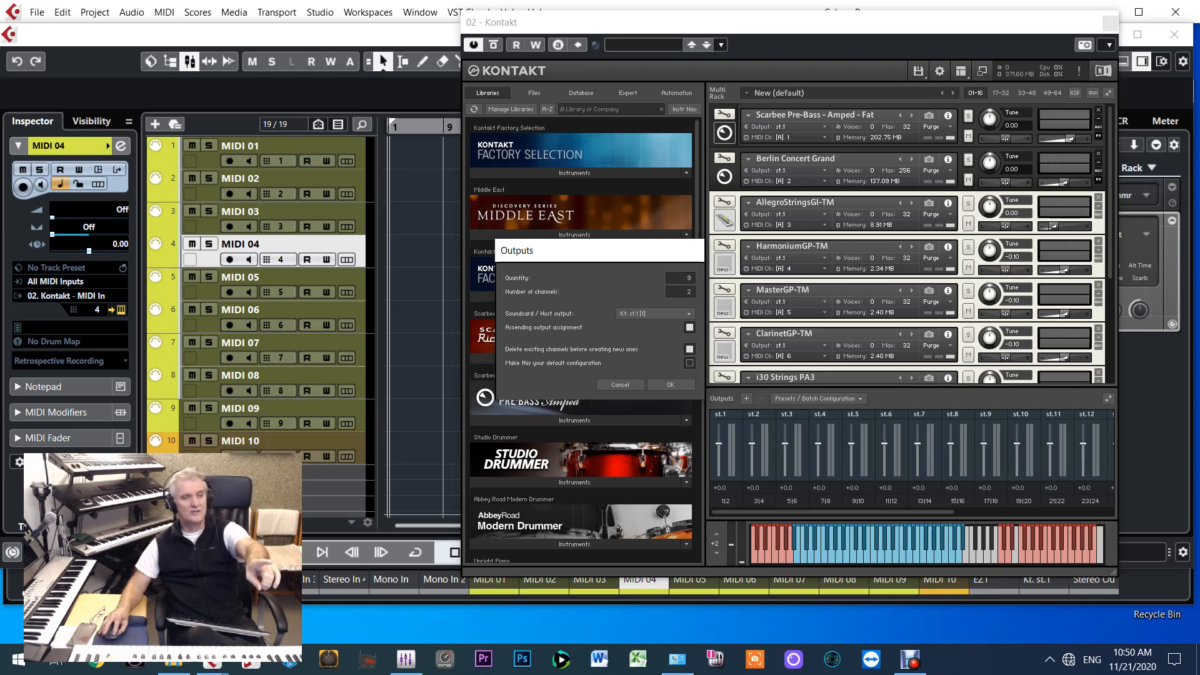
click(664, 387)
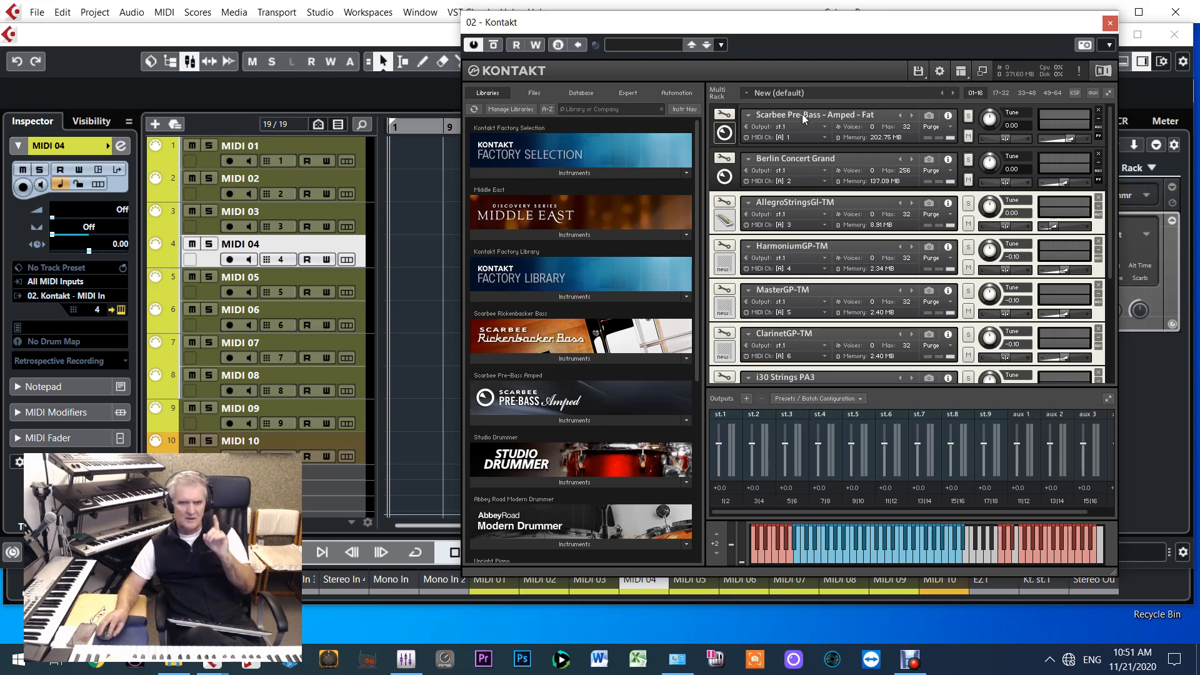
Assign Berlin Concert Grand to output st.2 and AllegroStringsGI-TM to output st.3
click(830, 175)
click(831, 211)
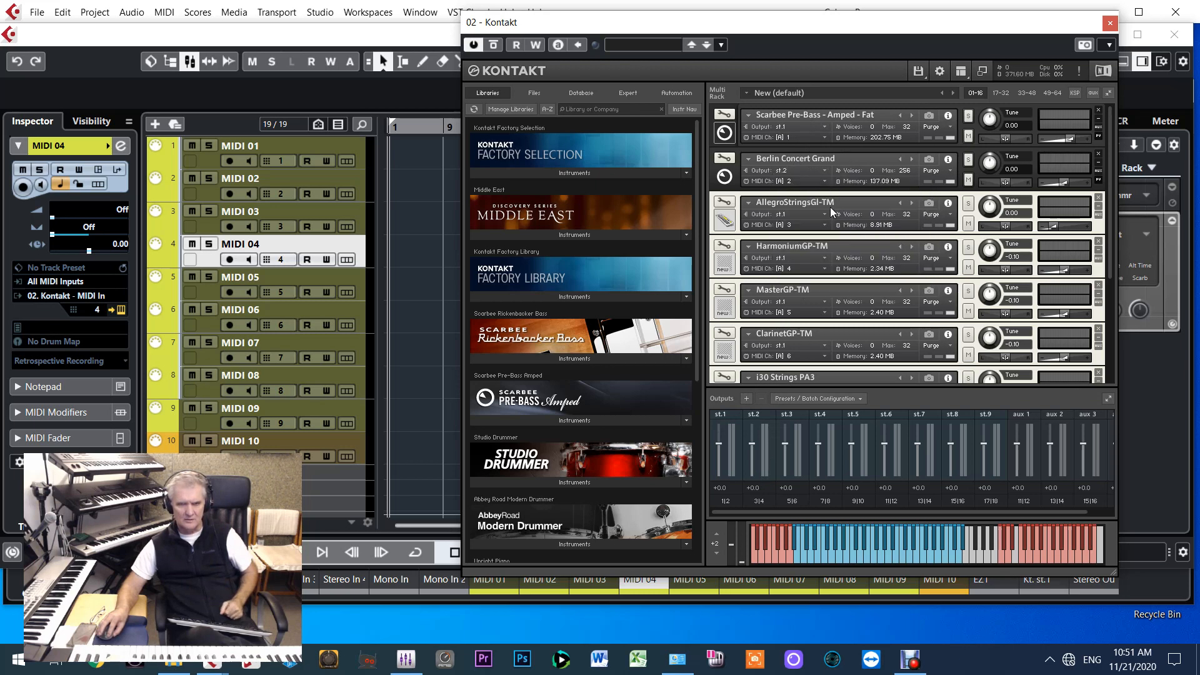
click(829, 216)
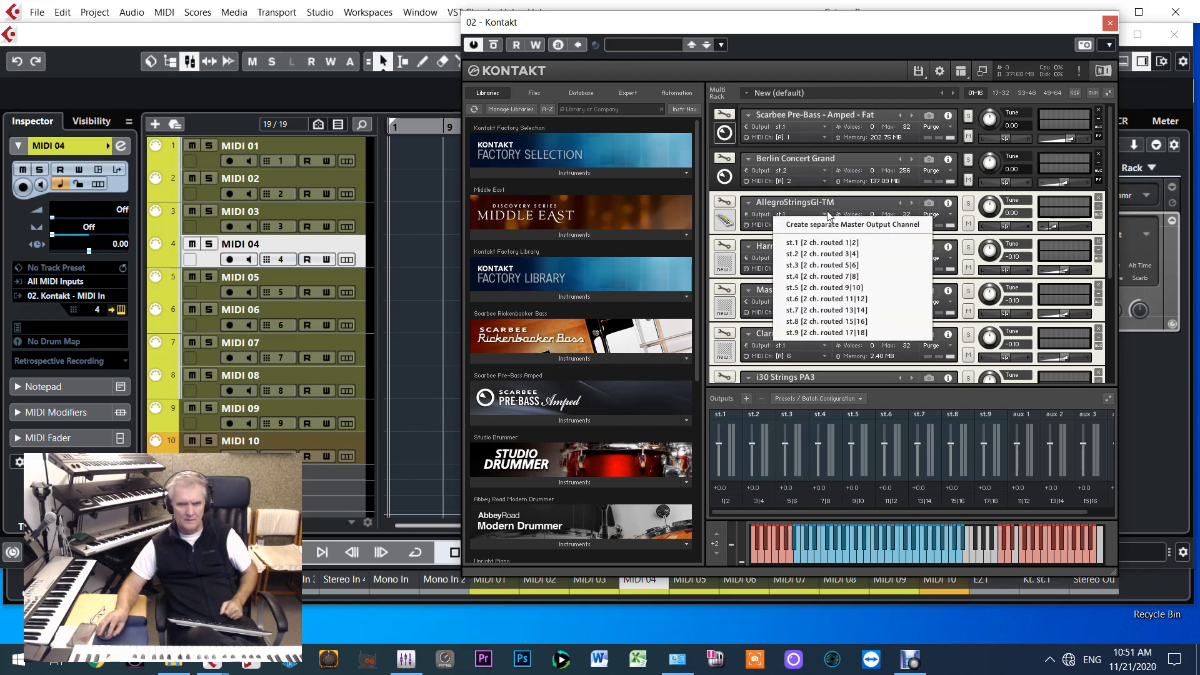
click(812, 269)
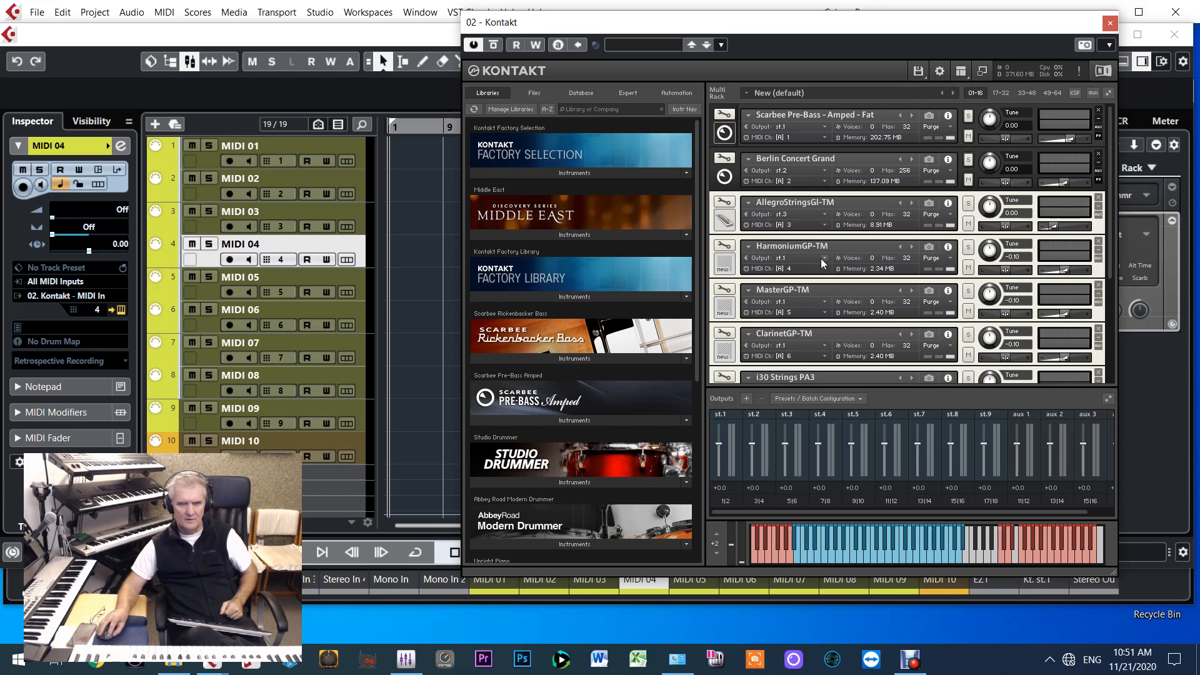
Assign HarmoniumGP-TM to output st.4 and MasterGP-TM to output st.5
click(825, 257)
click(824, 318)
click(824, 303)
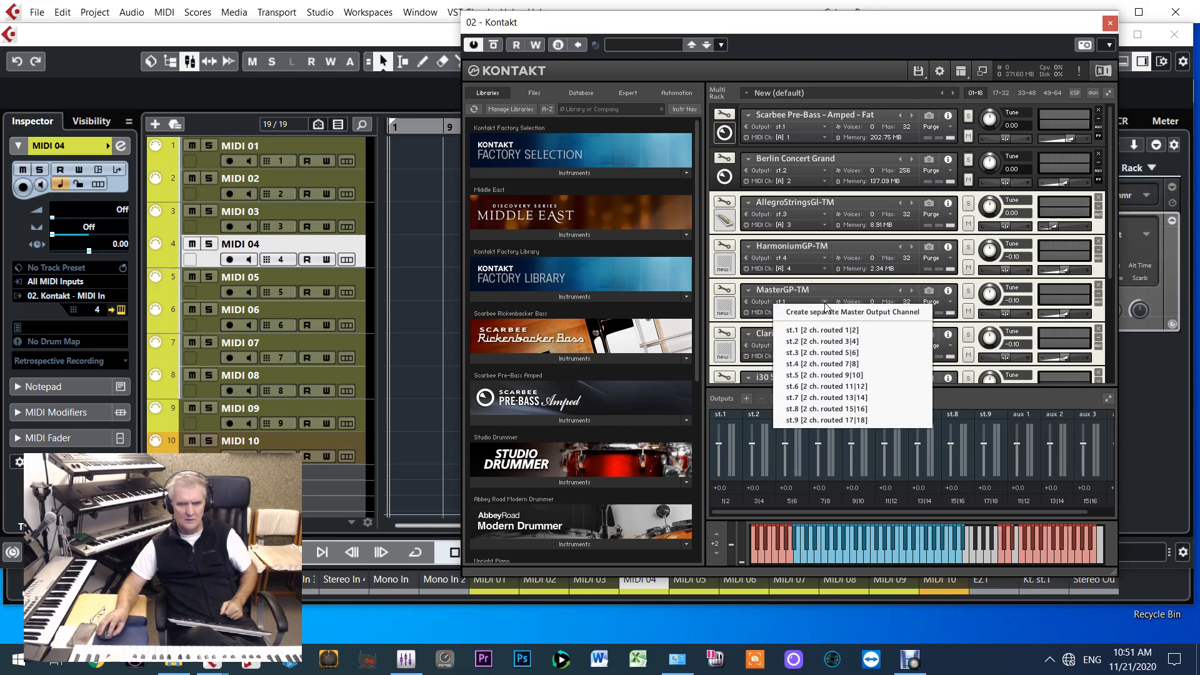
click(797, 375)
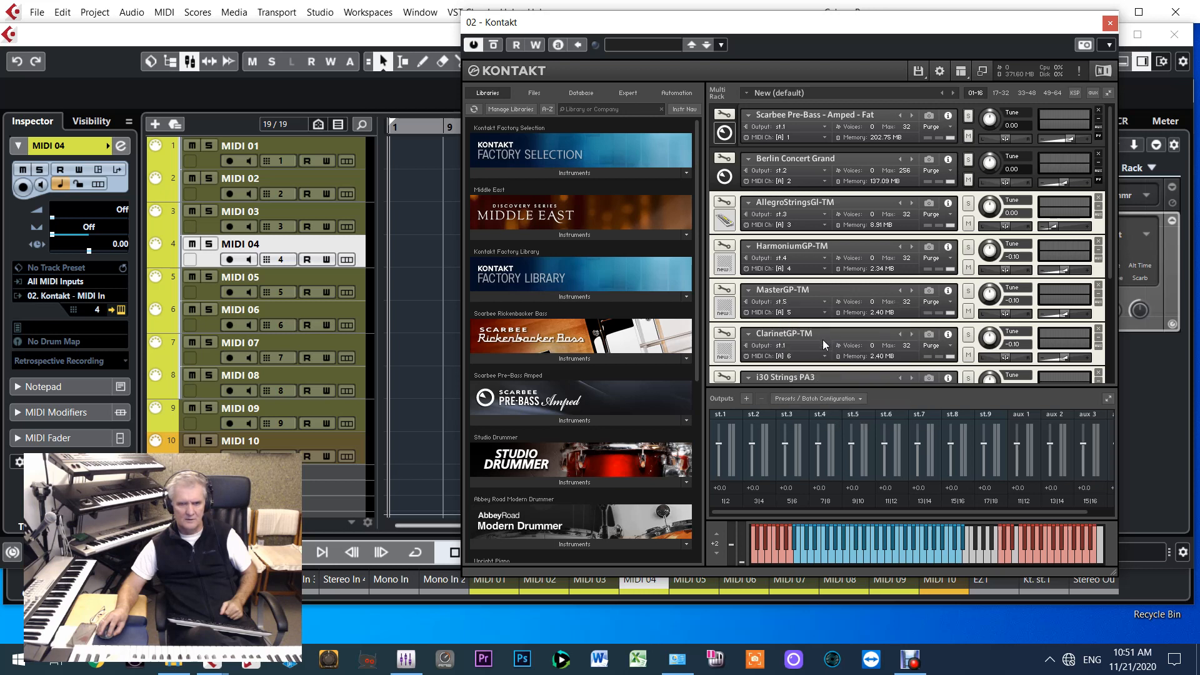
Assign ClarinetGP-TM to output st.6 and the i30 Strings PA3 on MIDI channel 7 to output st.7
click(826, 346)
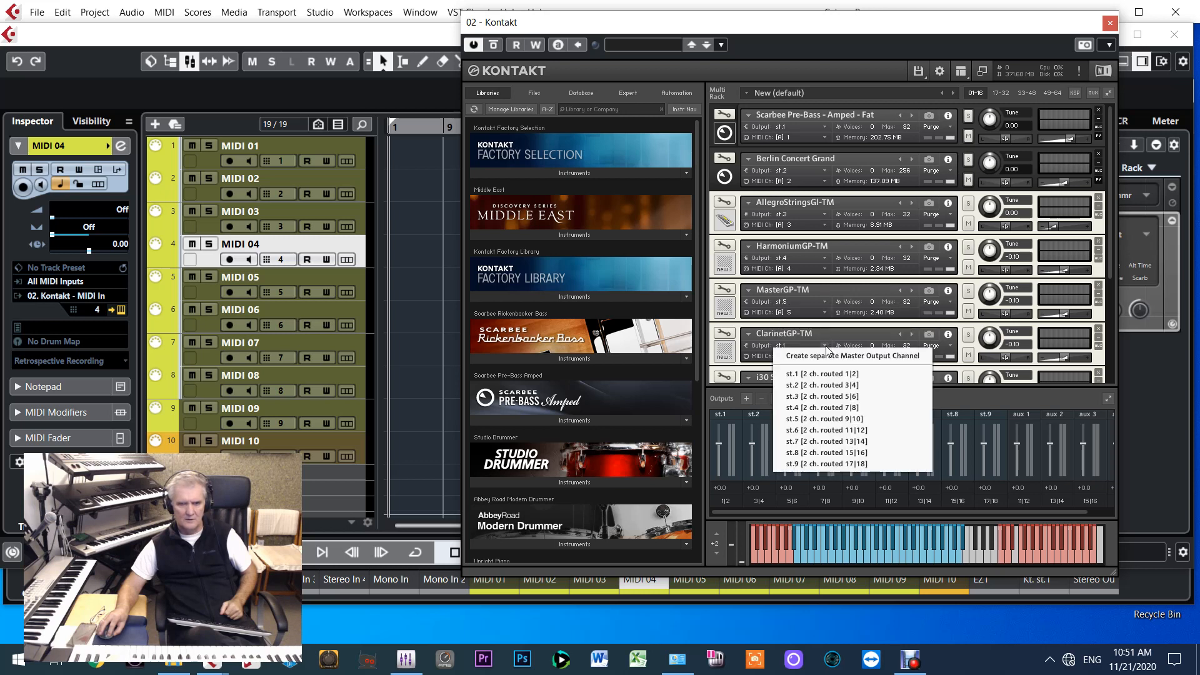
click(802, 430)
scroll(842, 326, down, 1)
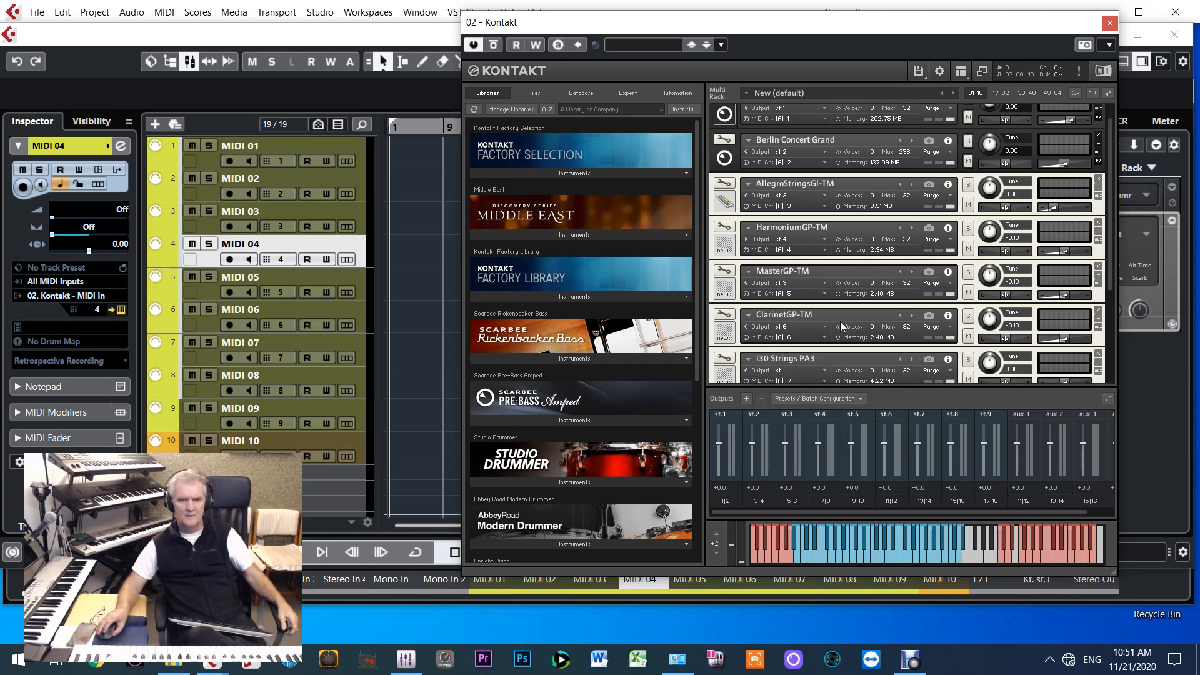
scroll(825, 372, down, 1)
click(826, 365)
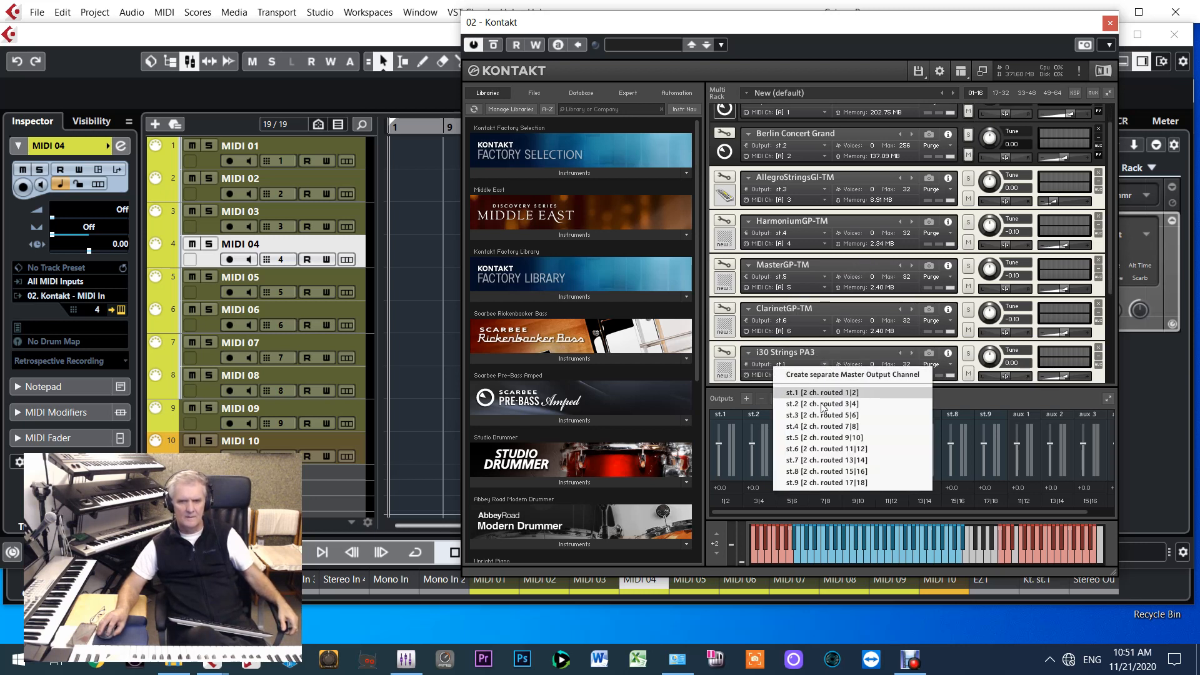
click(819, 466)
Assign the i30 Strings PA3 on MIDI channel 8 to output st.8 and Jazz ViolinG-TM to output st.9
scroll(835, 344, down, 2)
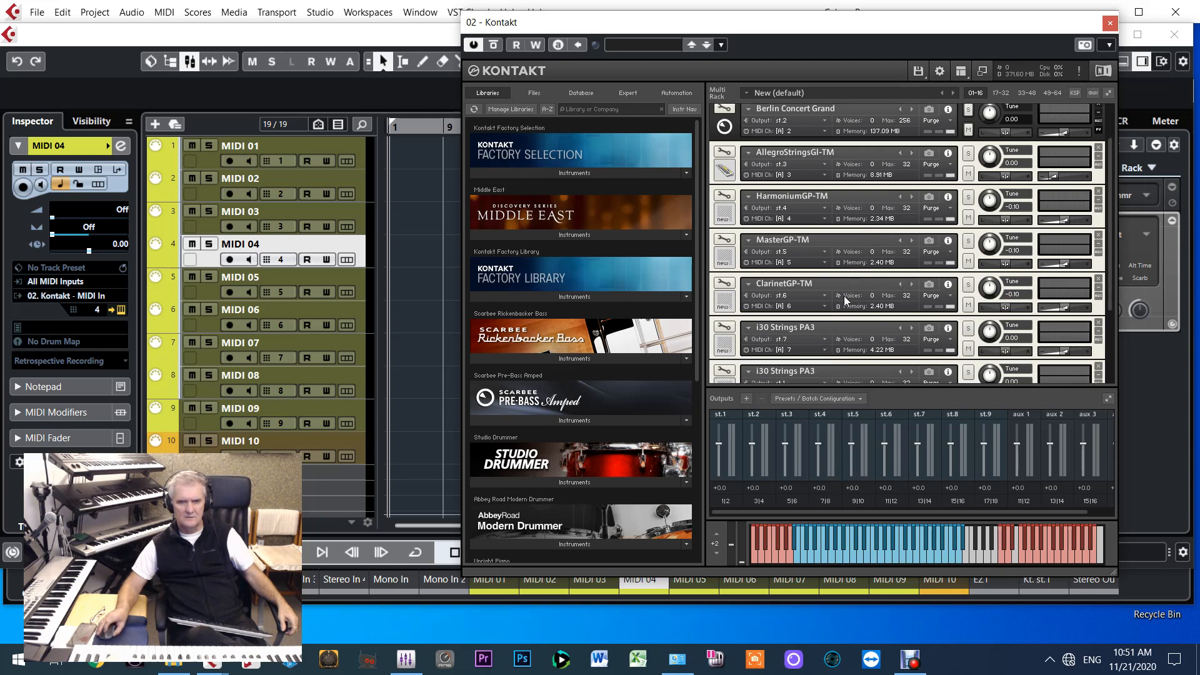
click(825, 350)
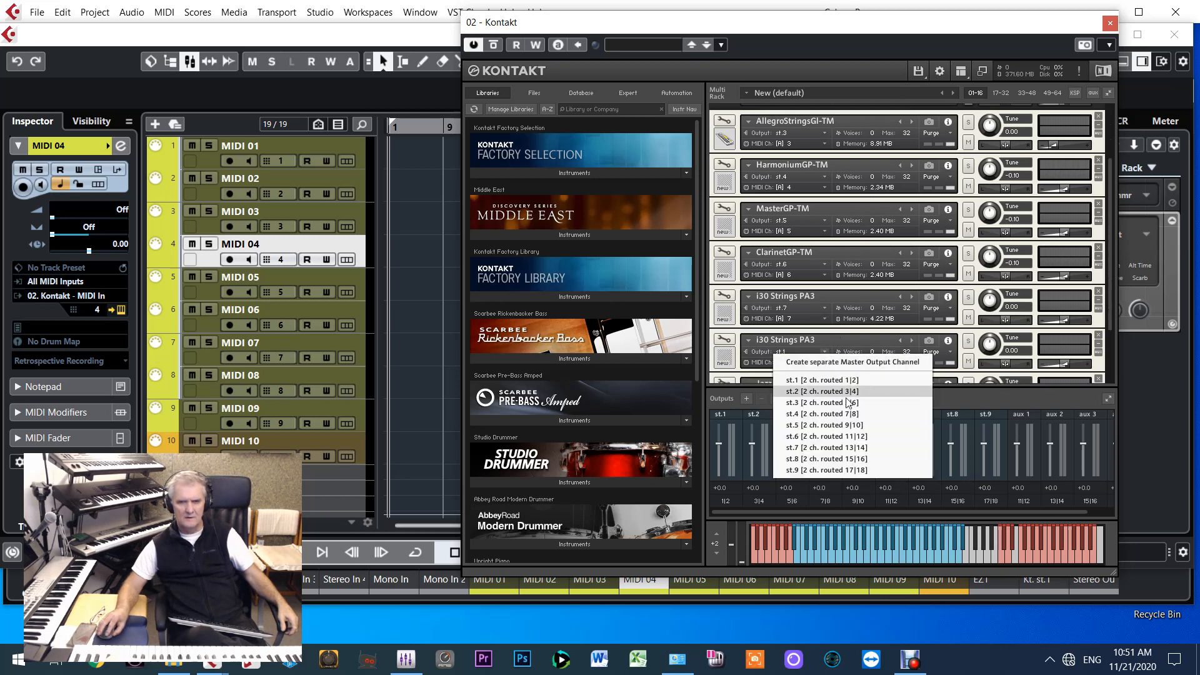
click(814, 459)
scroll(838, 300, down, 3)
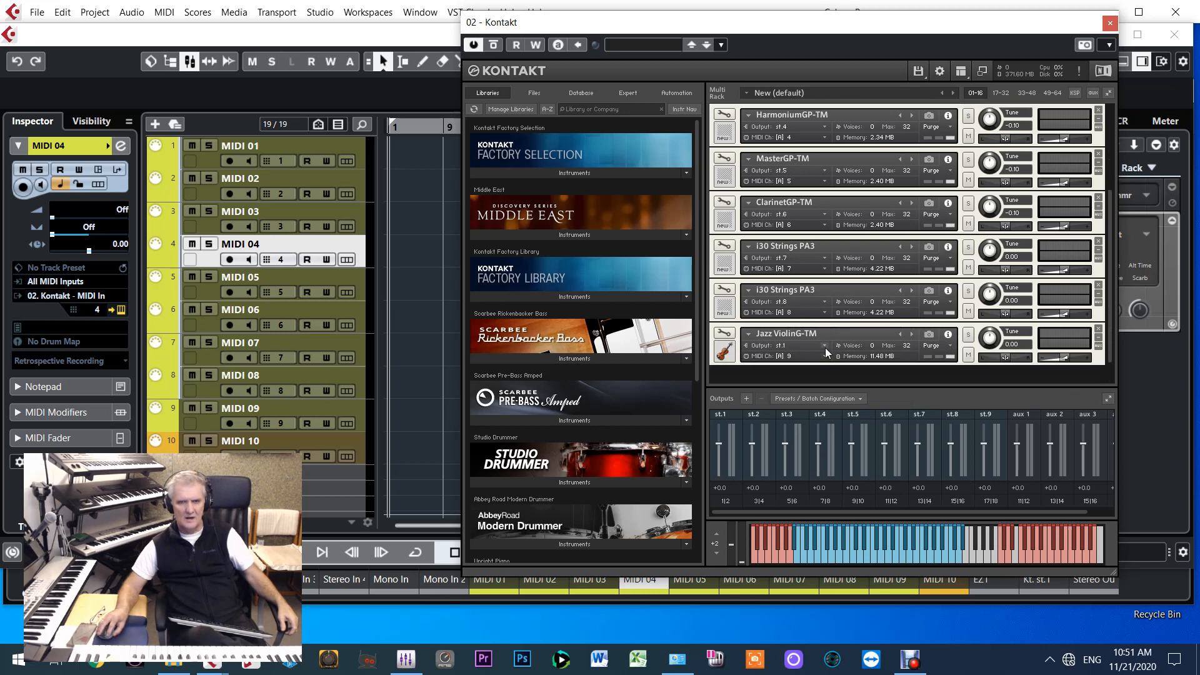
click(825, 346)
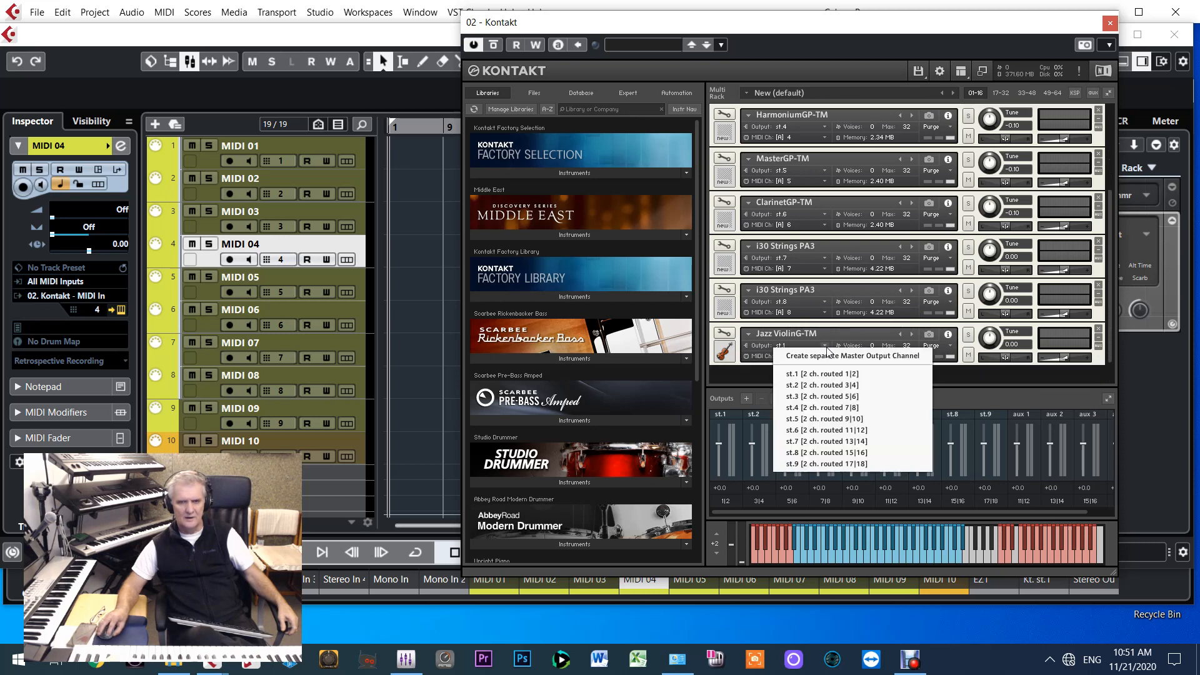
click(802, 463)
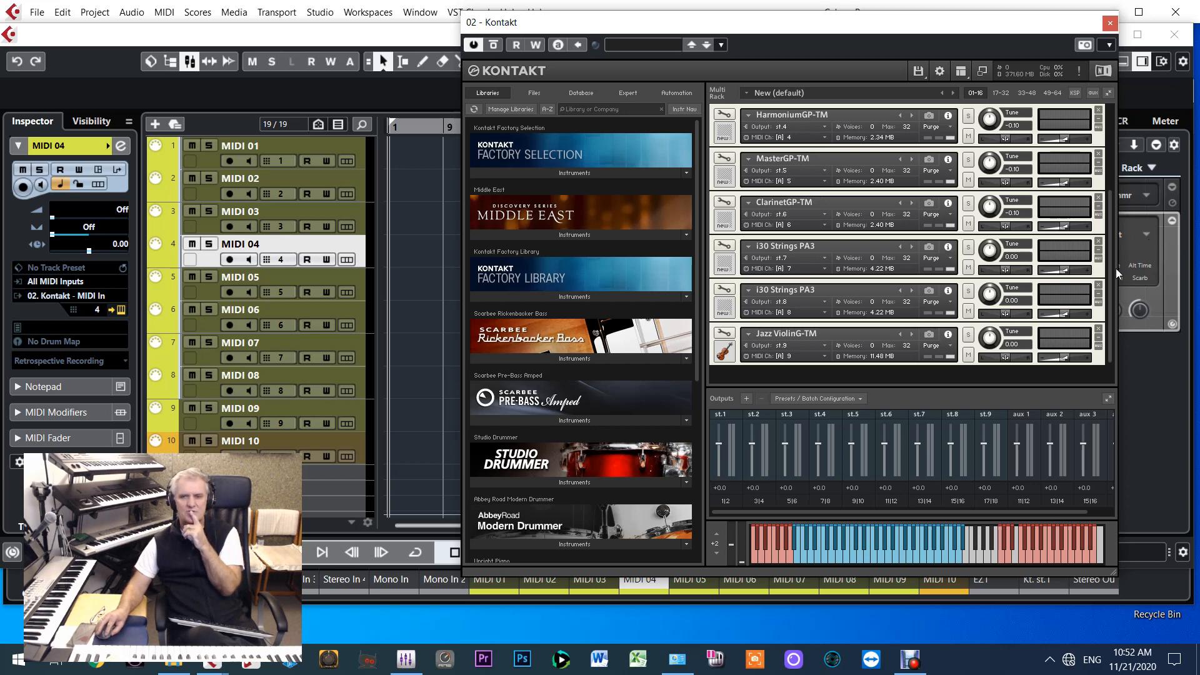
Check the output assignment of every instrument in the Kontakt rack, from Scarbee Pre-Bass down to Jazz ViolinG-TM
drag(1112, 270, 1112, 163)
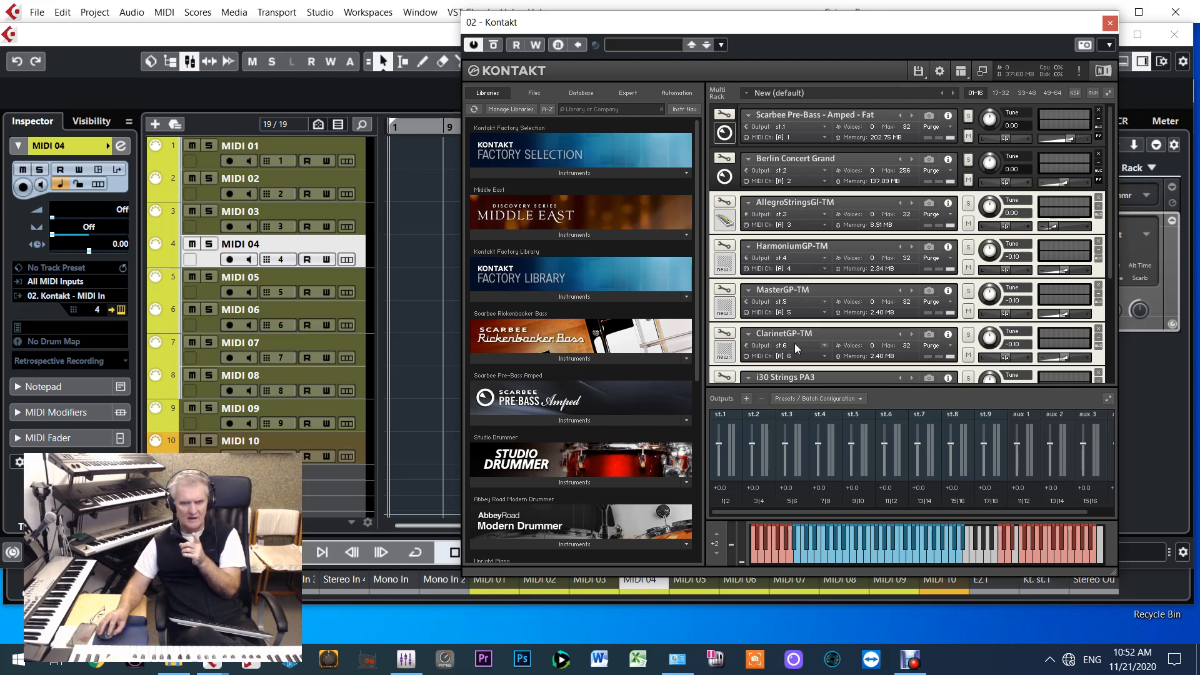
scroll(808, 374, down, 4)
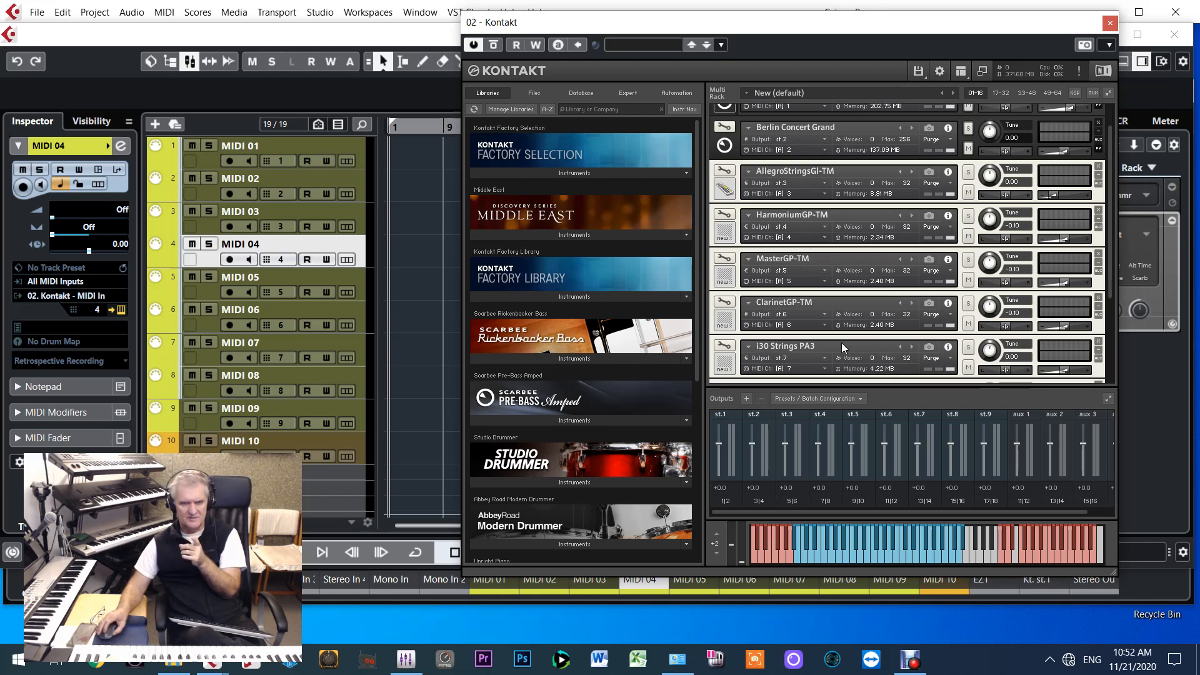
scroll(874, 324, down, 5)
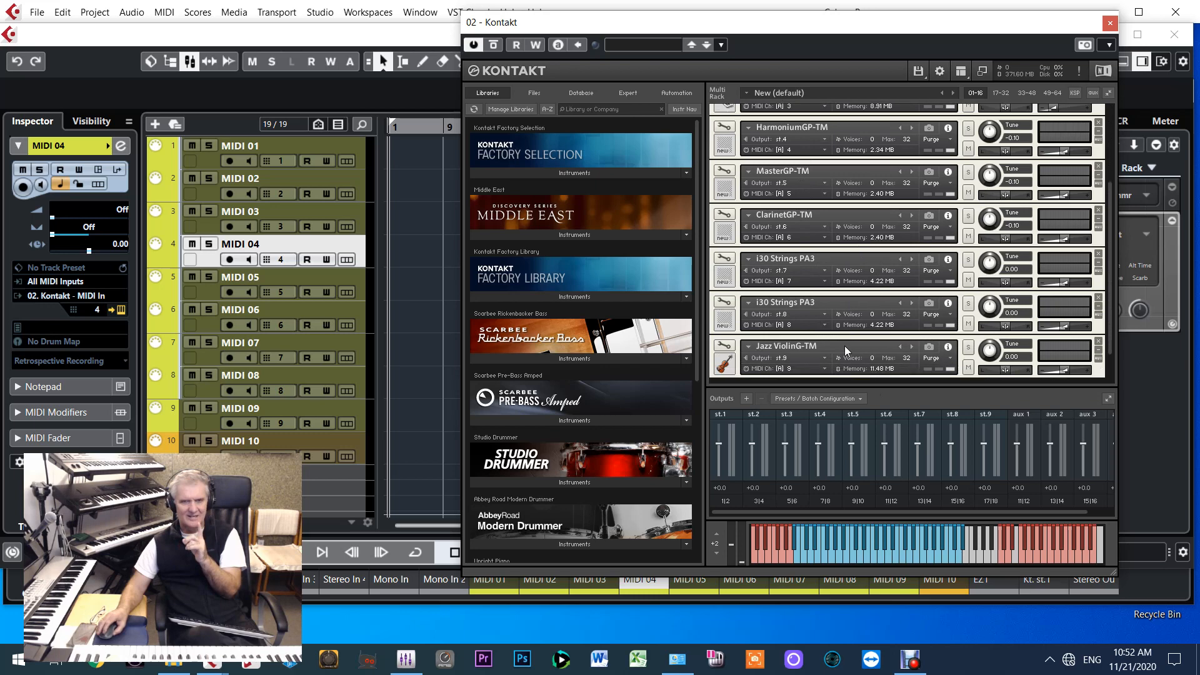
Return to the top of the Kontakt rack, close the Kontakt window and open the MixConsole
drag(1113, 284, 1109, 170)
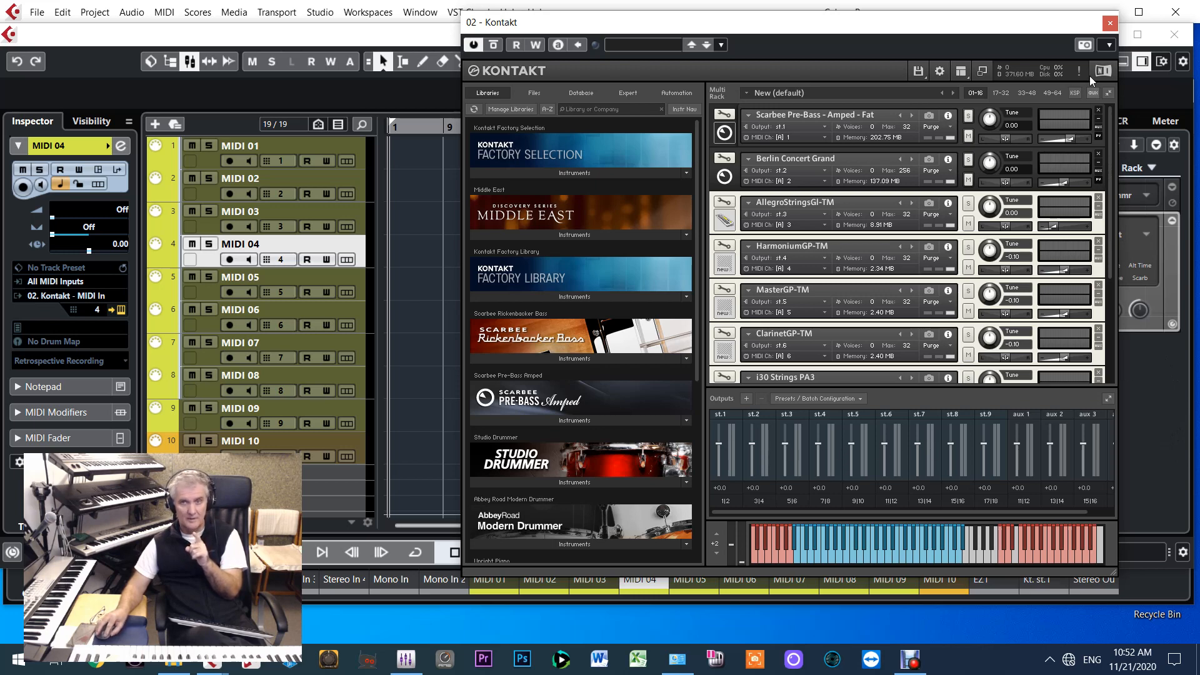
click(1110, 23)
key(F3)
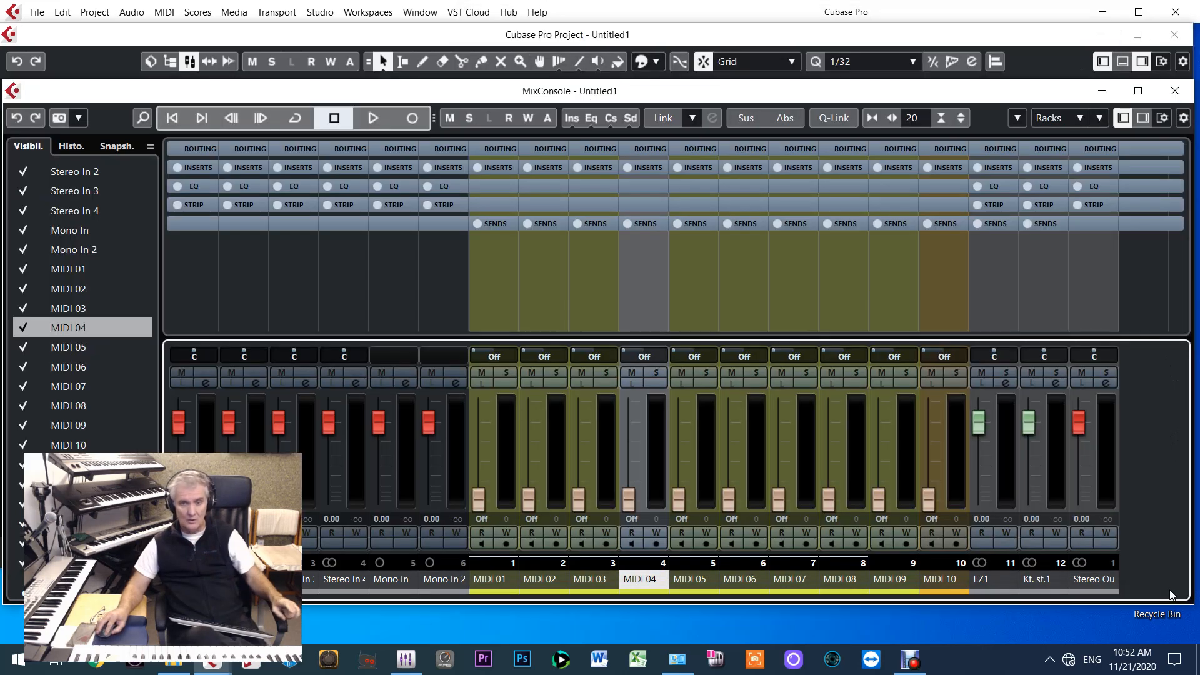
Hide all input channels in the MixConsole, from Stereo In to Stereo In 4 plus Mono In and Mono In 2, keeping MIDI 01 shown
click(25, 176)
click(25, 191)
click(24, 211)
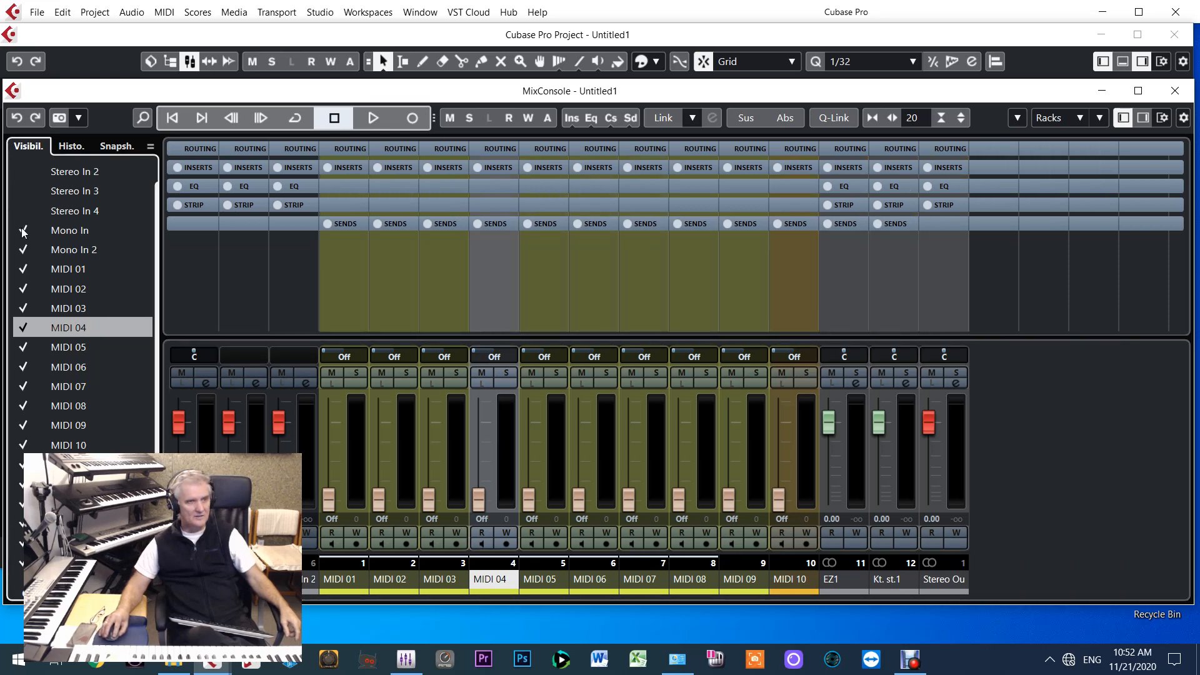
click(24, 232)
click(20, 246)
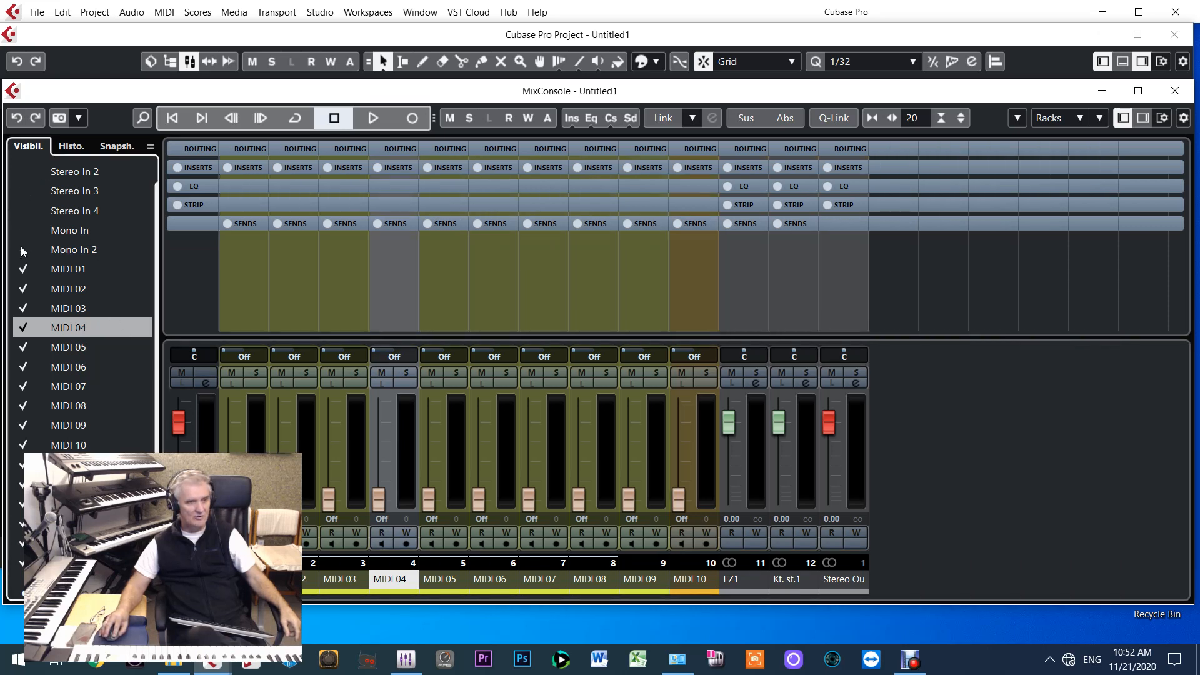
click(25, 274)
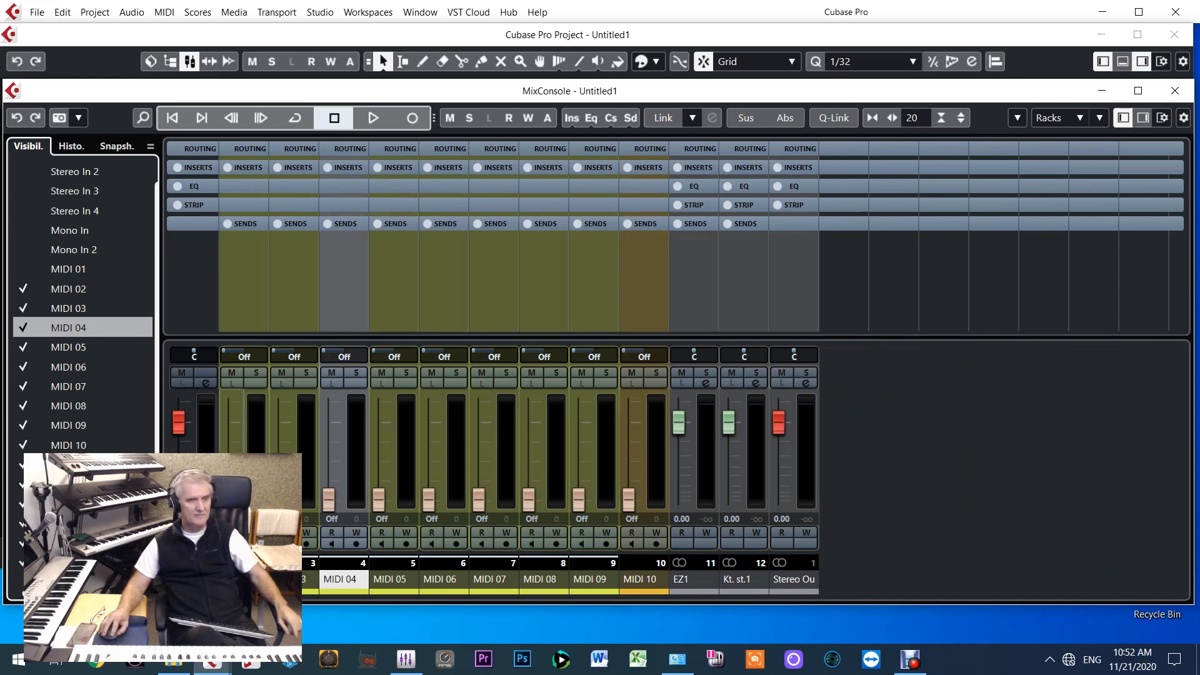
click(23, 269)
scroll(100, 244, up, 1)
click(23, 173)
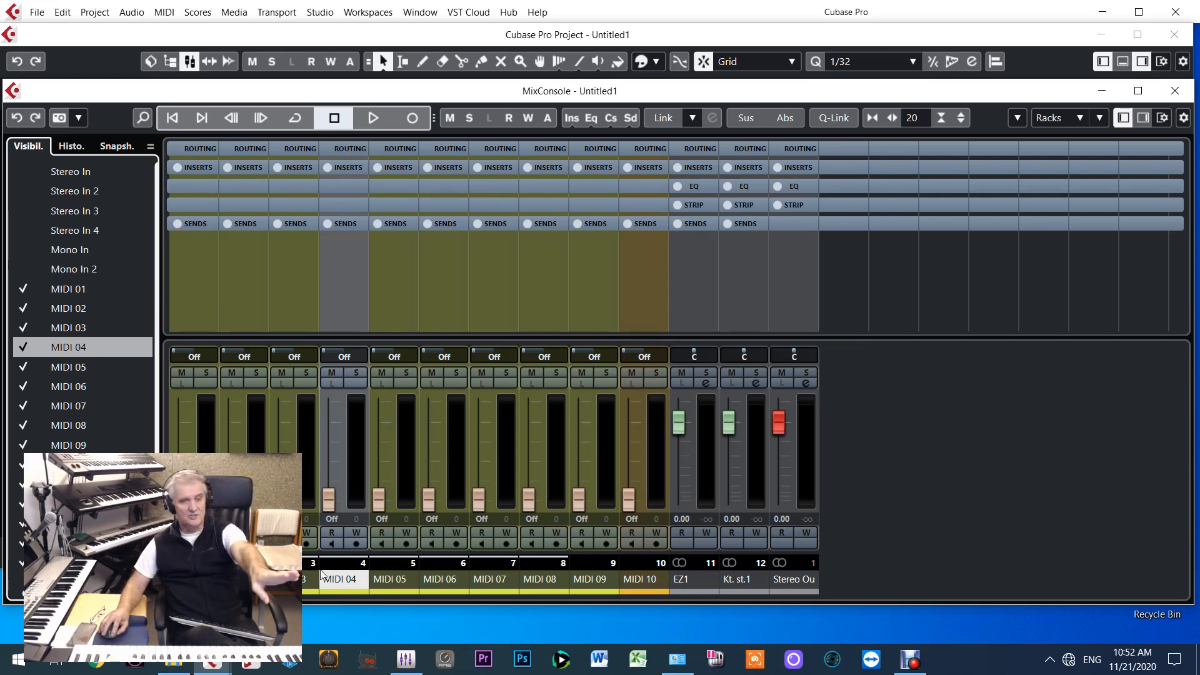
Rename the MIDI 10 channel as Drums and the MIDI 01 channel as Bass
double_click(644, 580)
text(Drums)
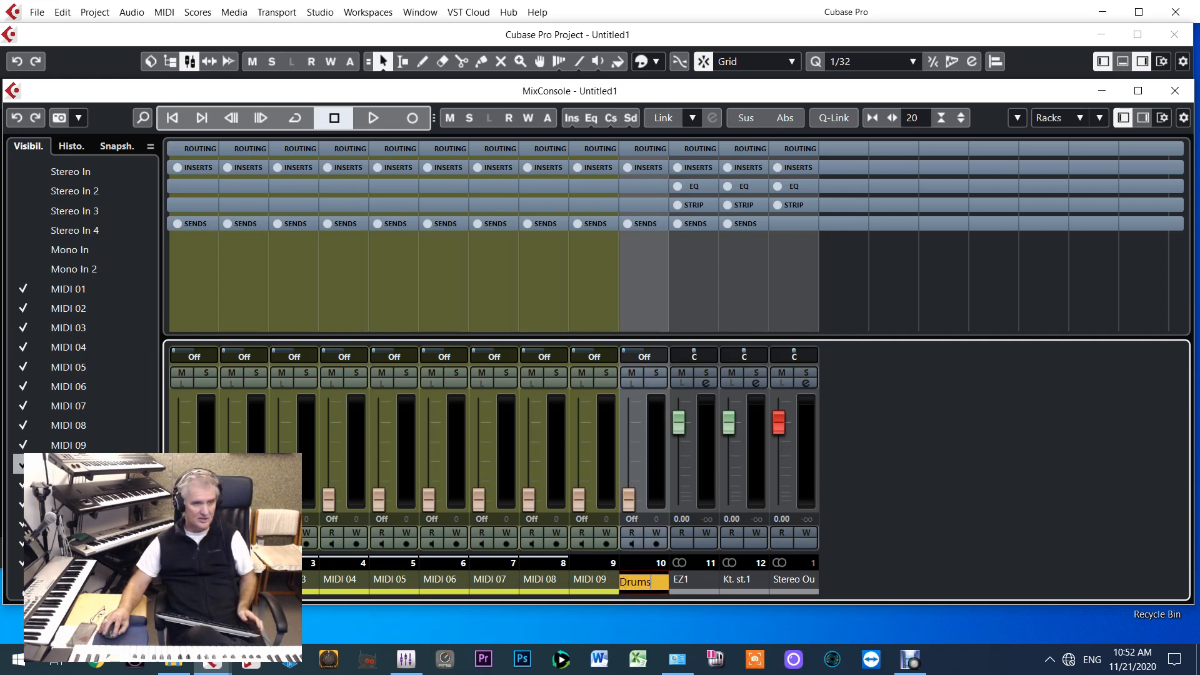
double_click(194, 580)
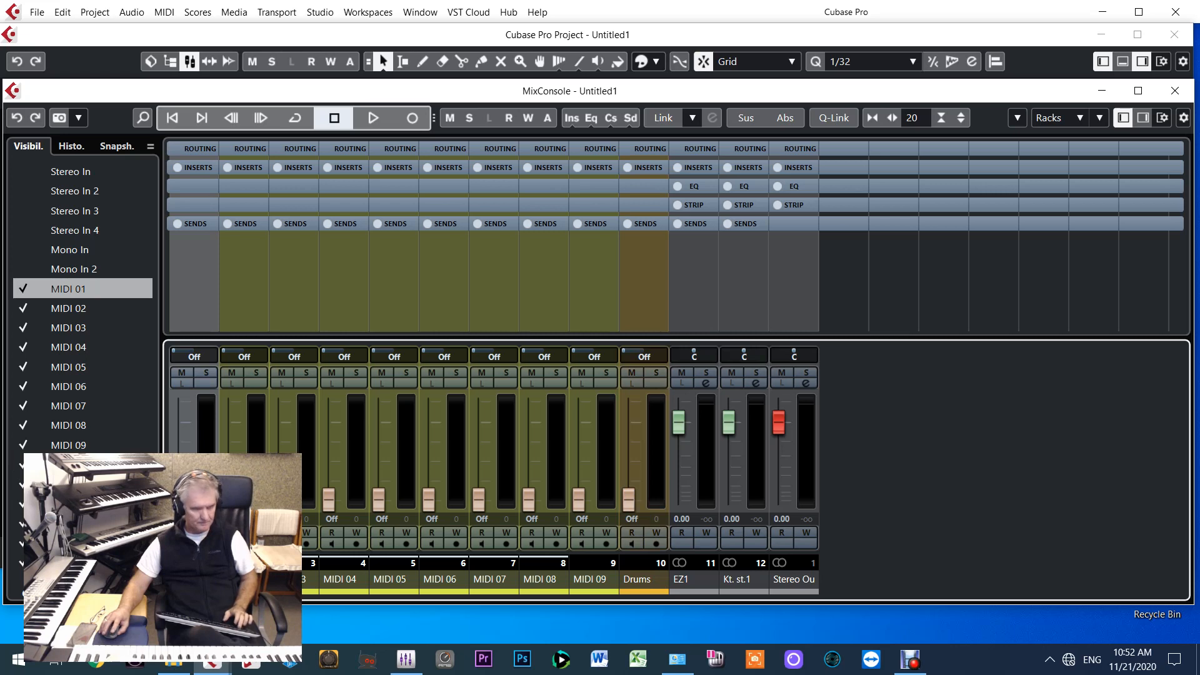
text(Bass)
key(Tab)
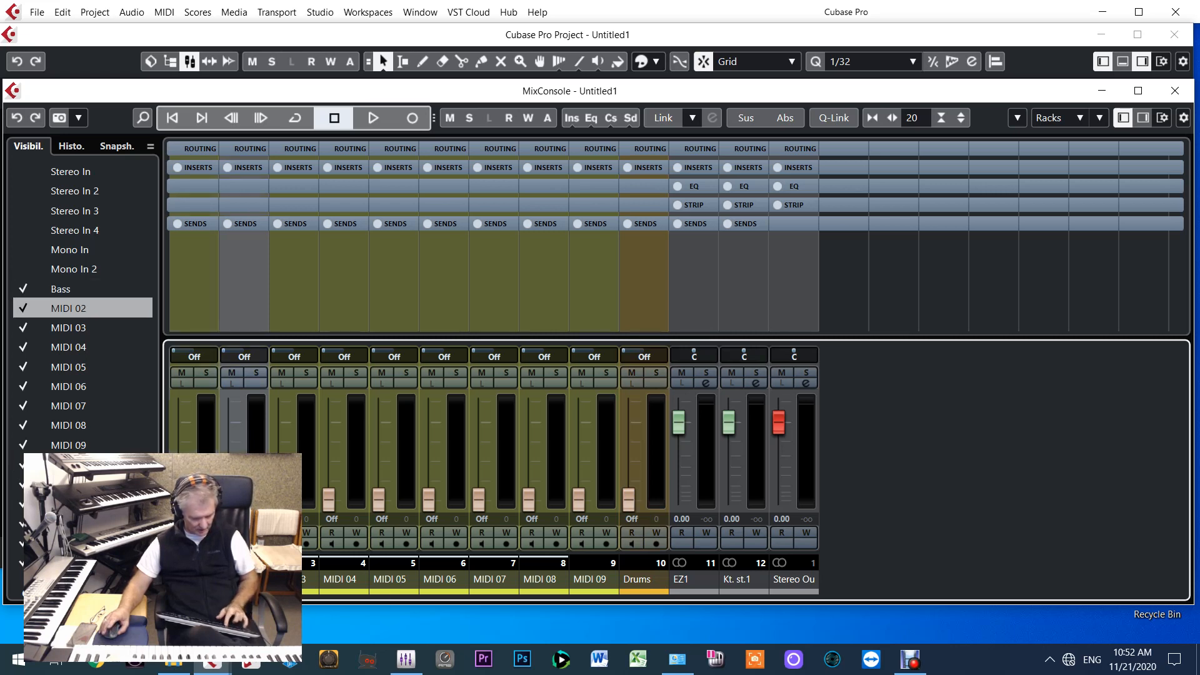
Rename the MIDI 02 channel as AcGuitar and the MIDI 03 channel as Guitar 2
text(AcGuitar)
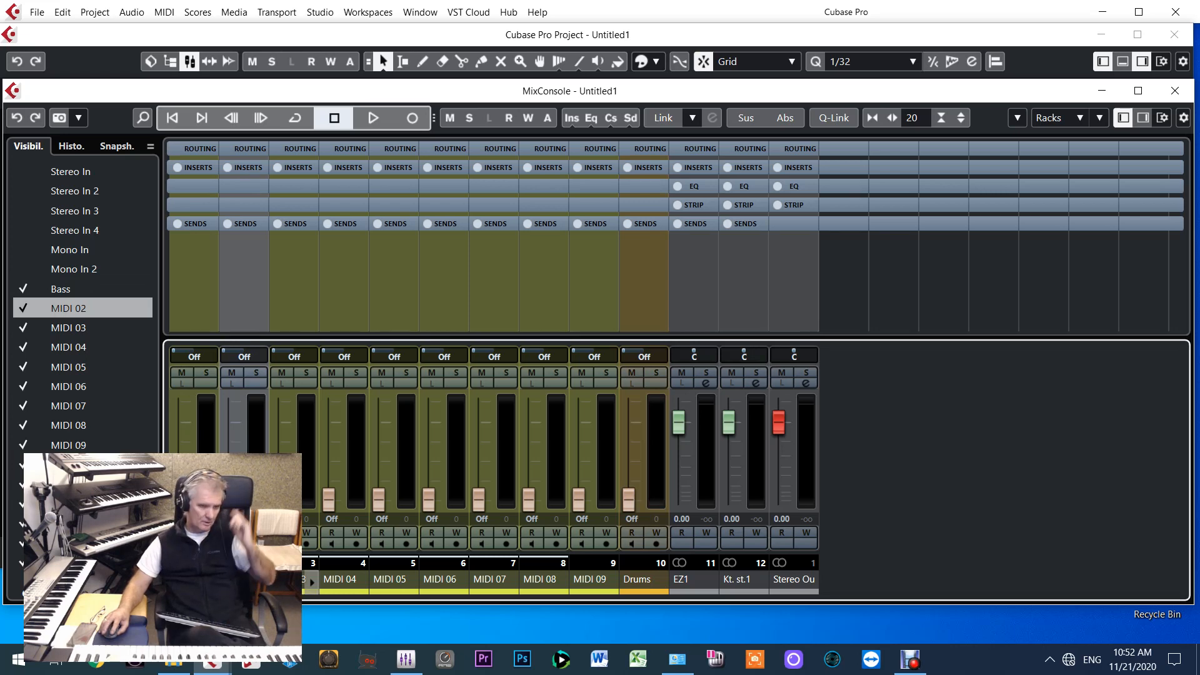
key(Tab)
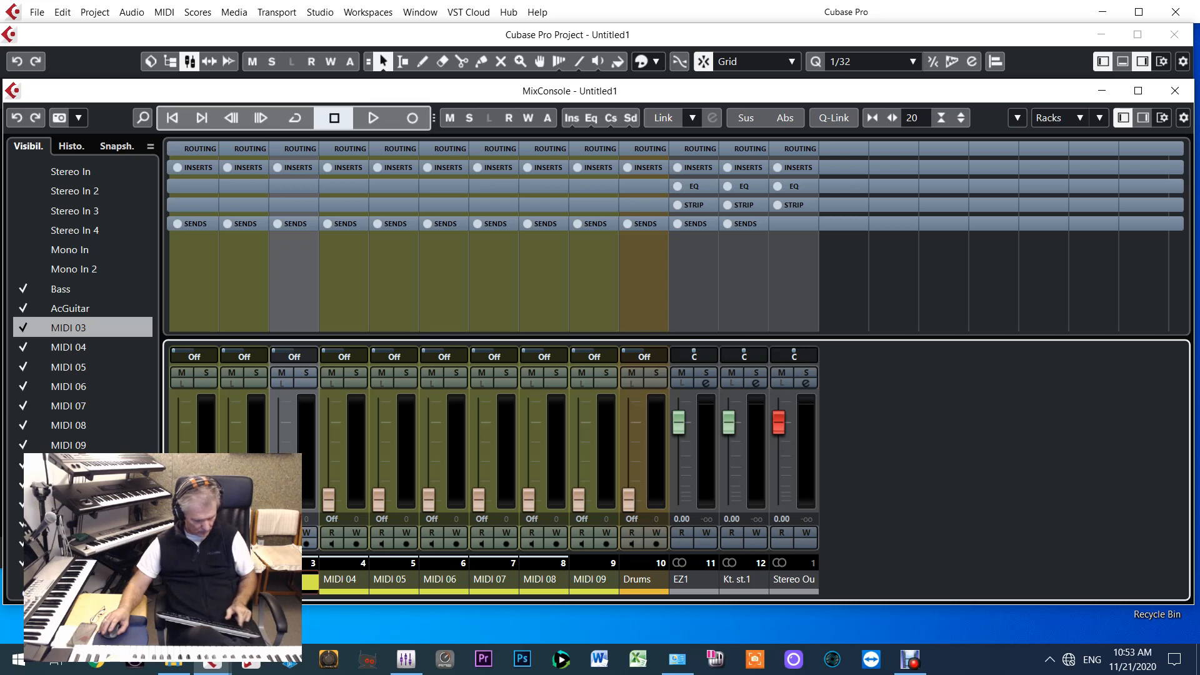
click(338, 580)
Rename the MIDI 04 channel as Strings and the MIDI 05 channel as Violin
double_click(338, 580)
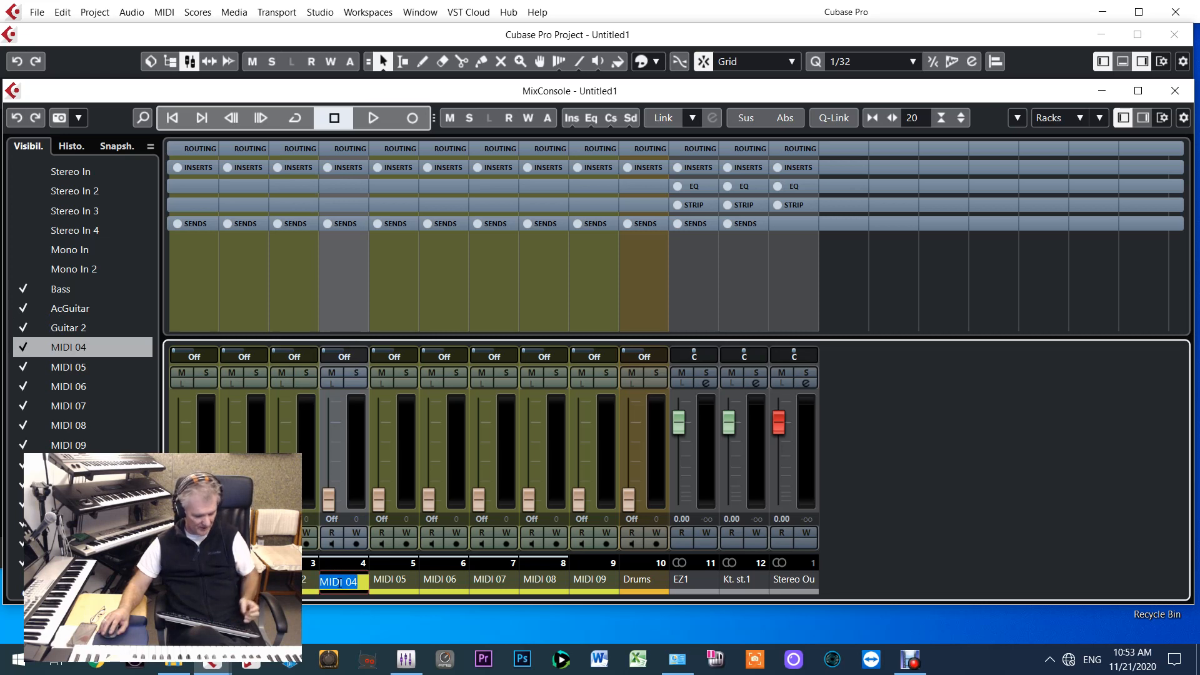
text(Strin)
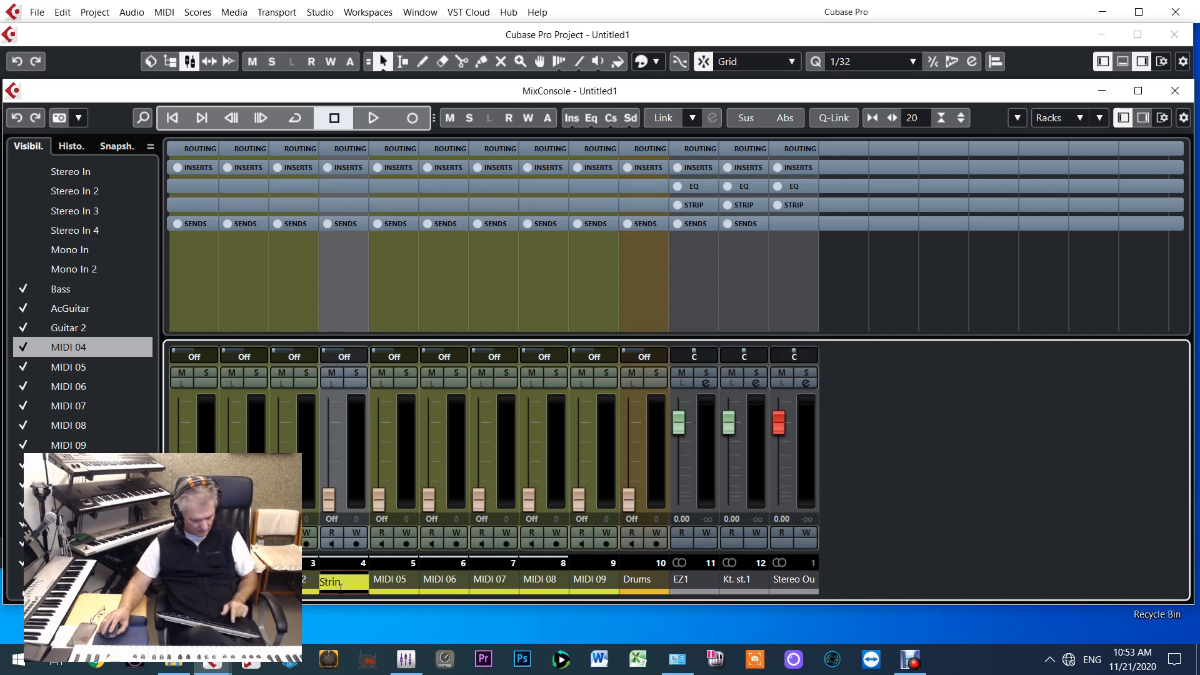
text(gs)
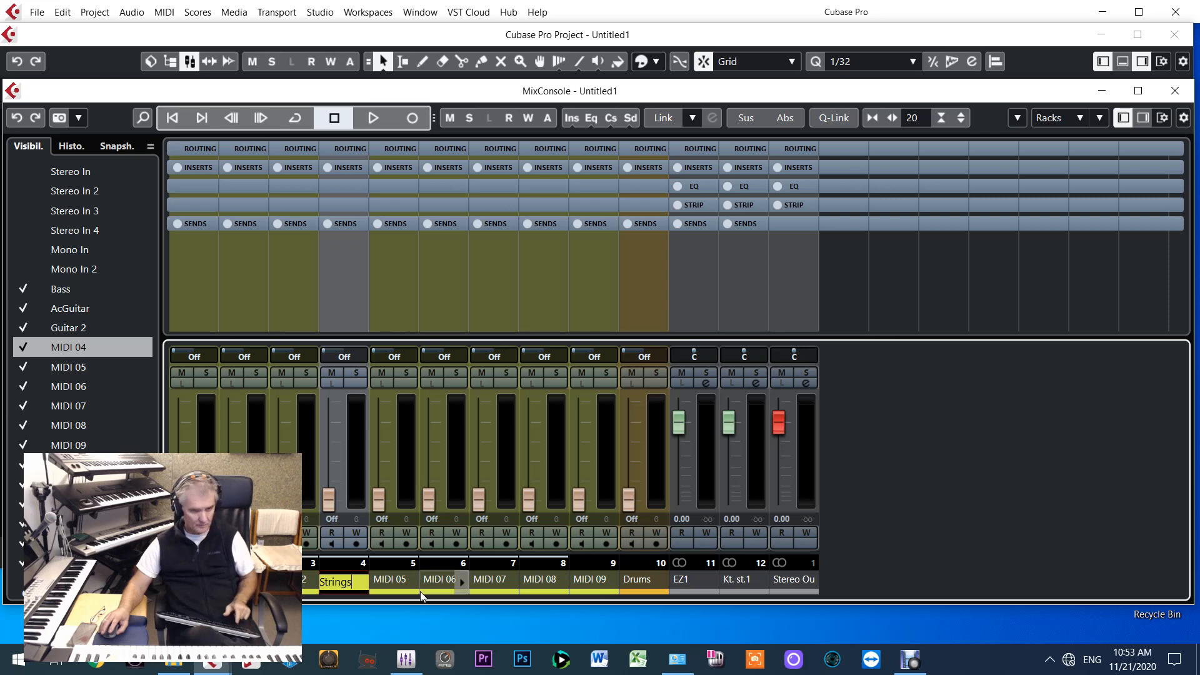
double_click(388, 581)
text(Violin)
key(Return)
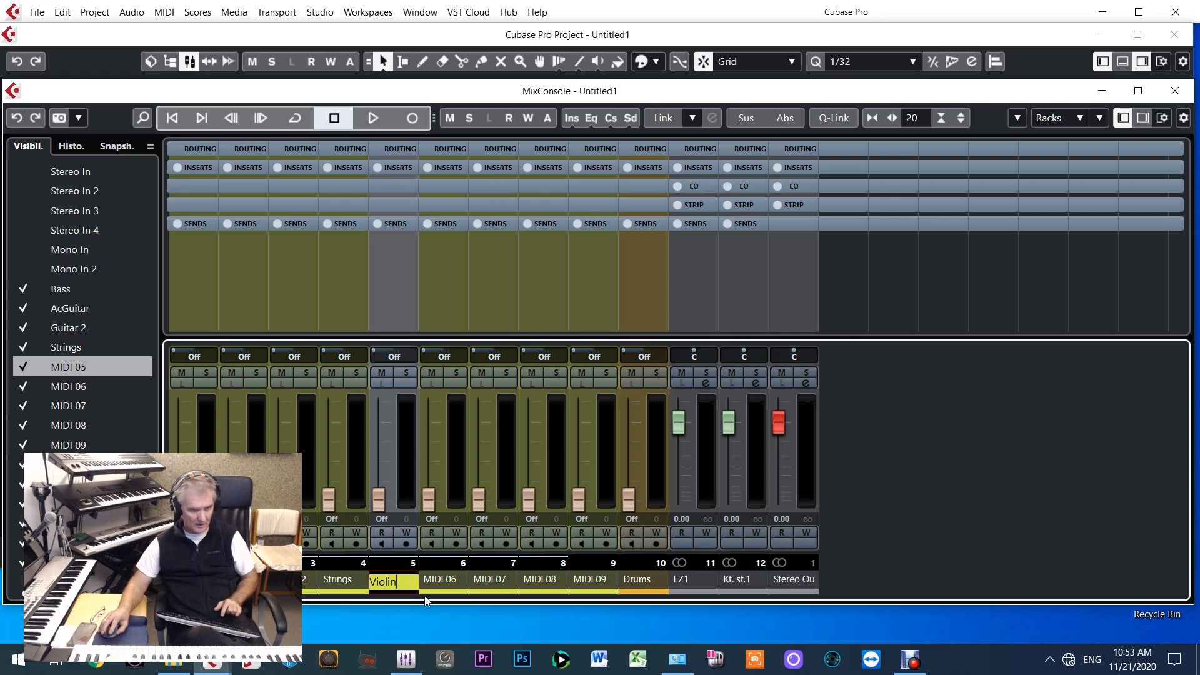
Rename the MIDI 06 channel as Piano and the MIDI 07 channel as Sax
double_click(440, 582)
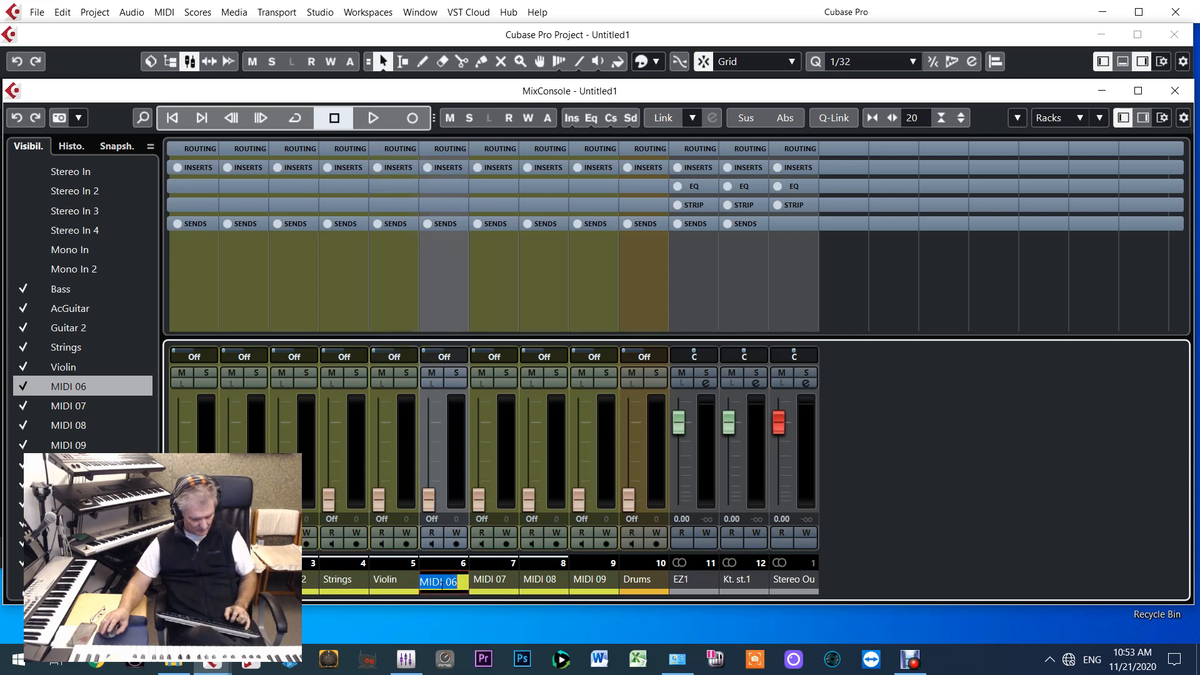
text(Piano)
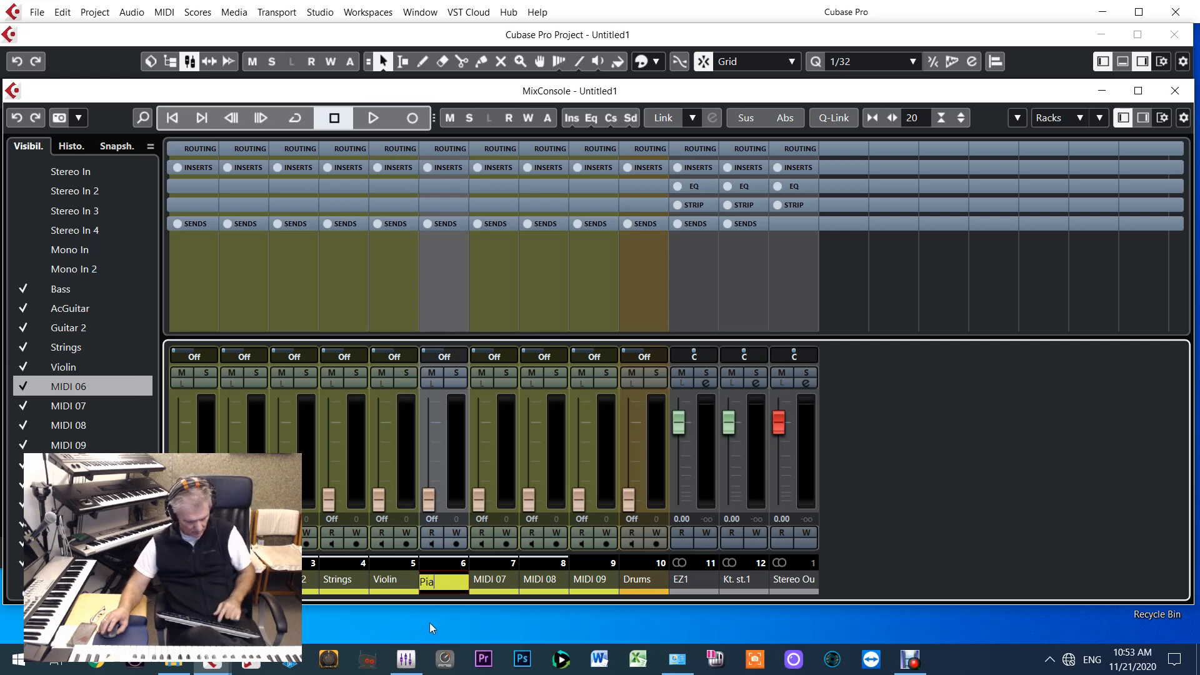
click(484, 583)
double_click(484, 583)
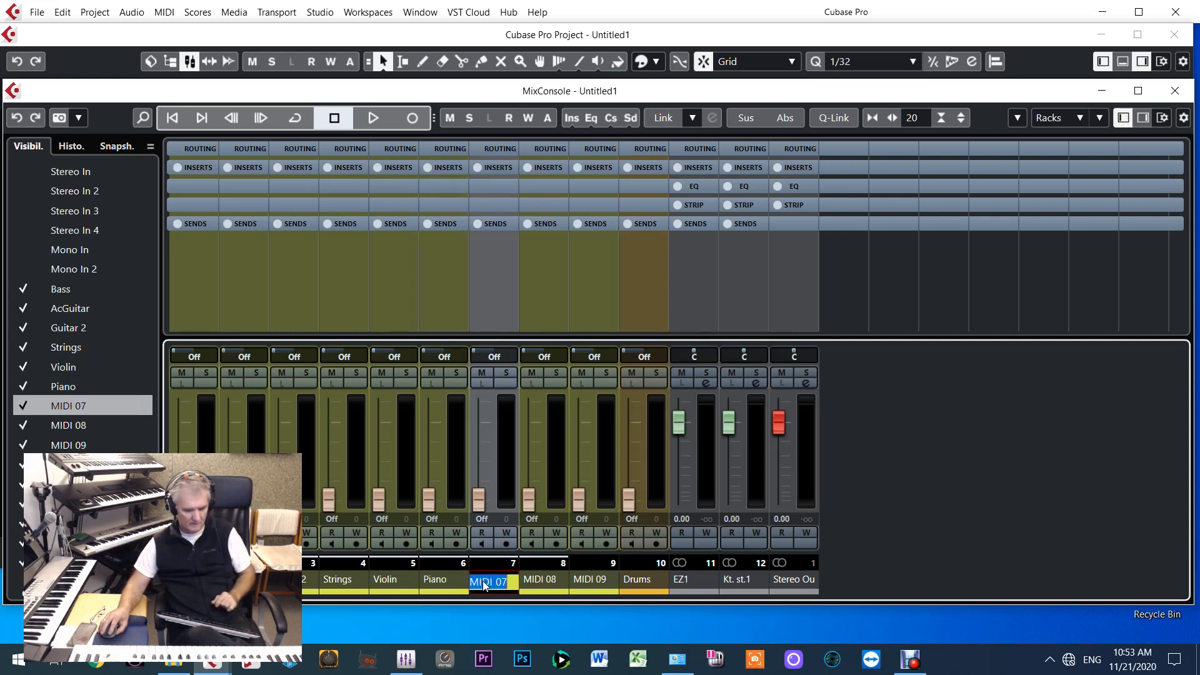
text(Saxc)
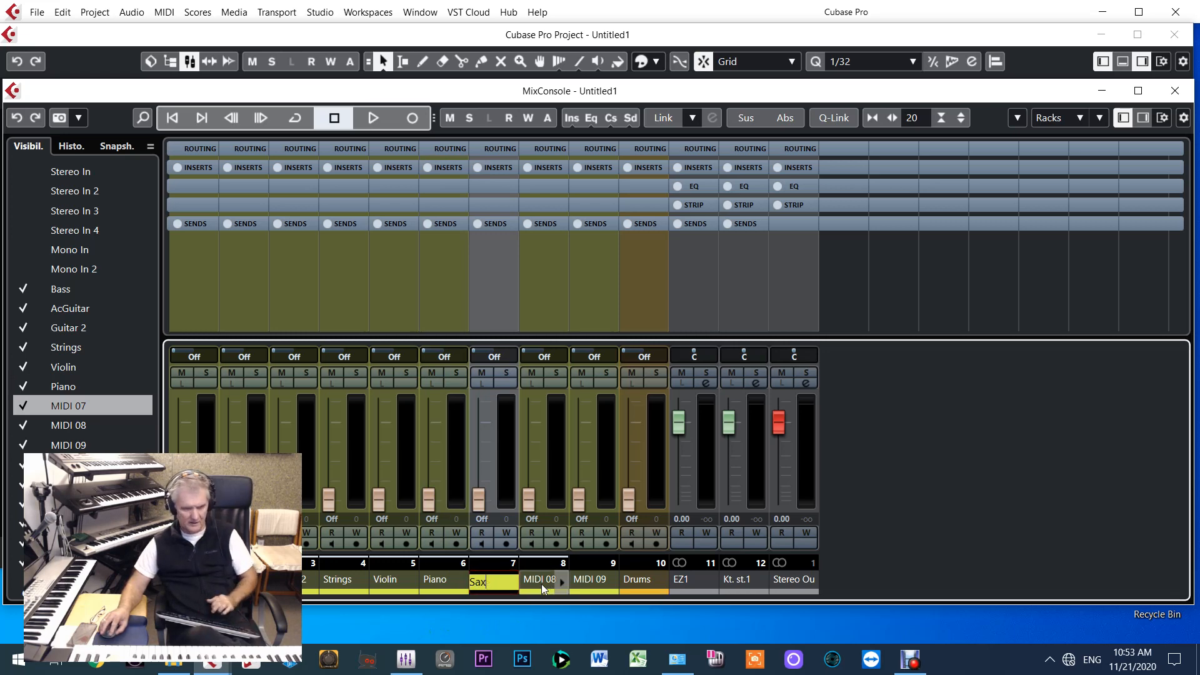
Rename the MIDI 08 channel as Flute and the MIDI 09 channel as Trumpet
double_click(543, 584)
text(Flute)
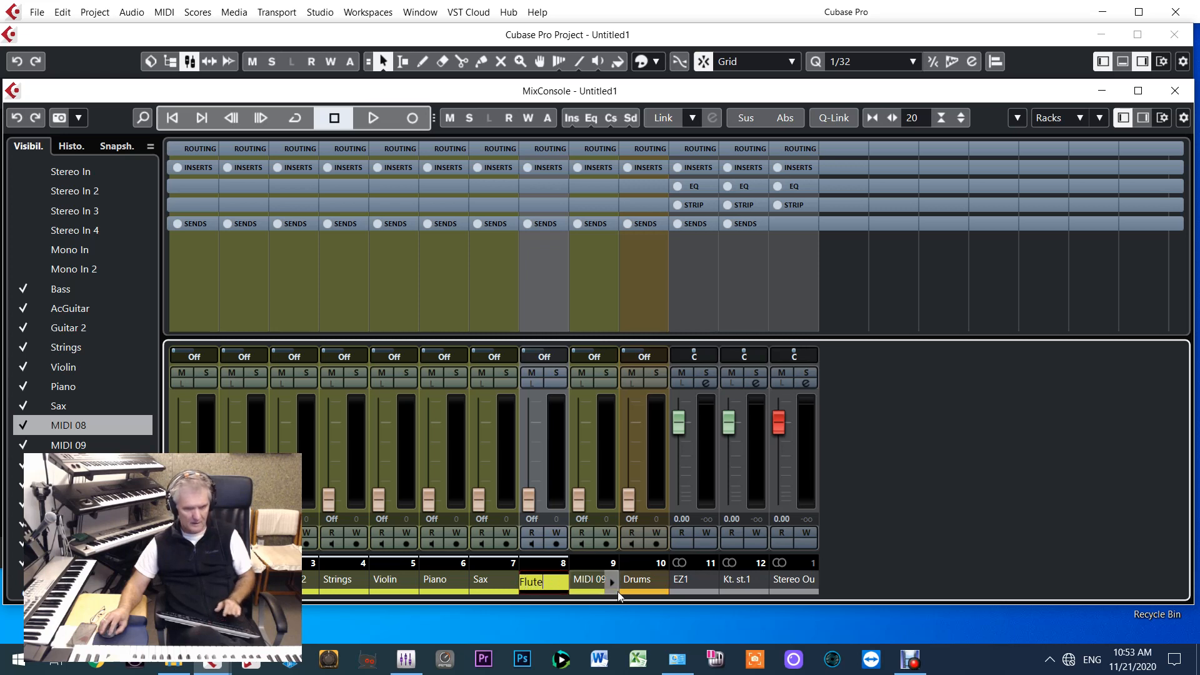
click(588, 588)
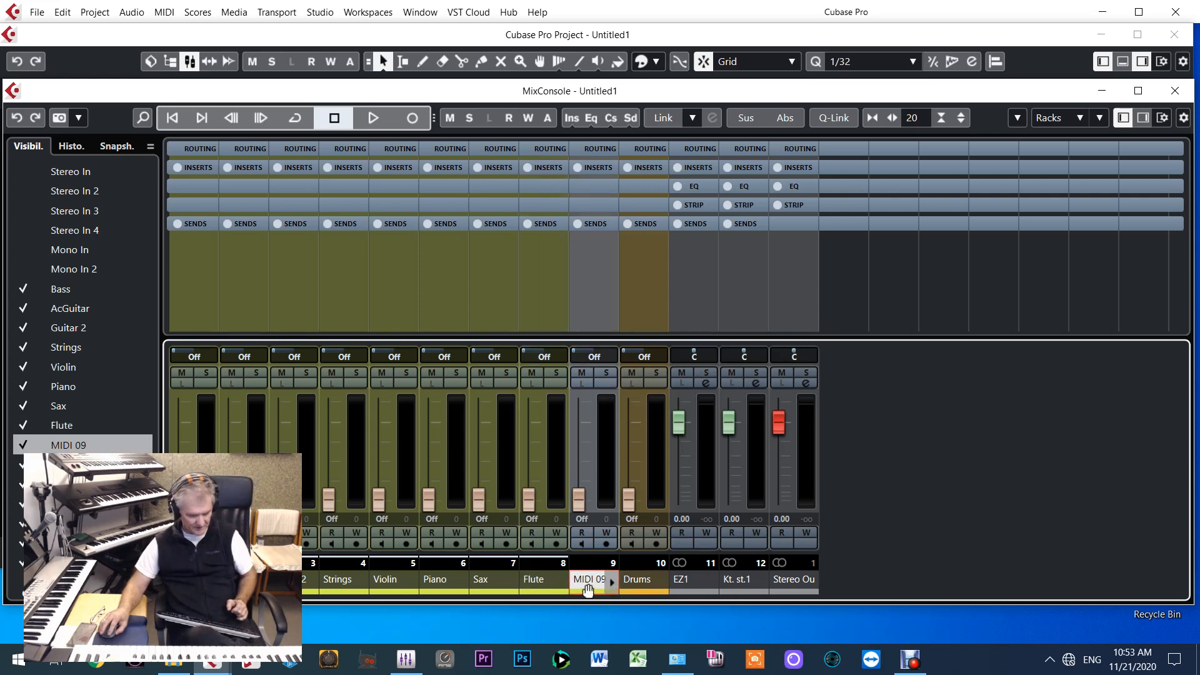
double_click(585, 584)
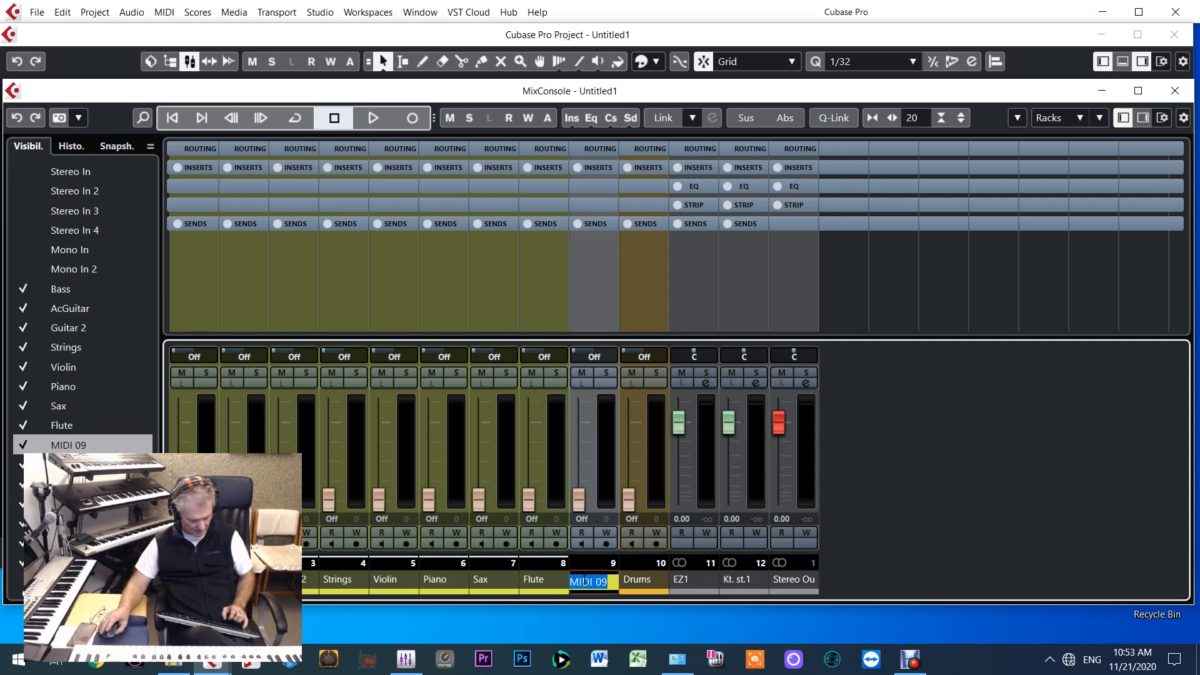
text(Trumpet)
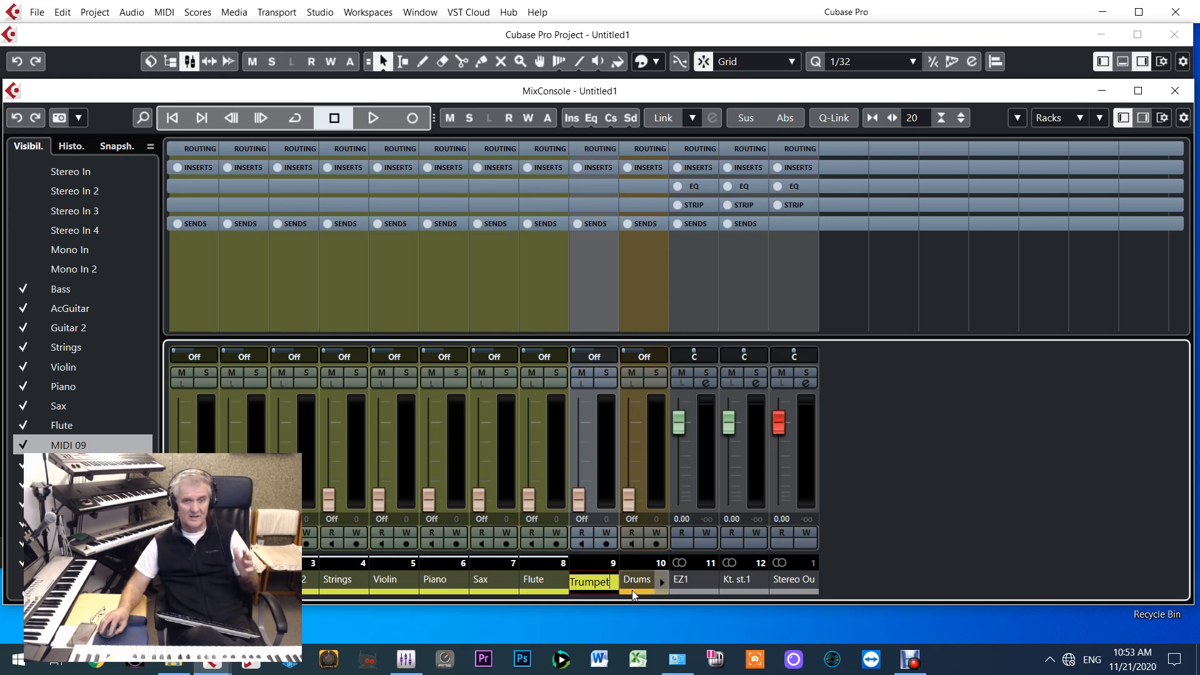
click(632, 590)
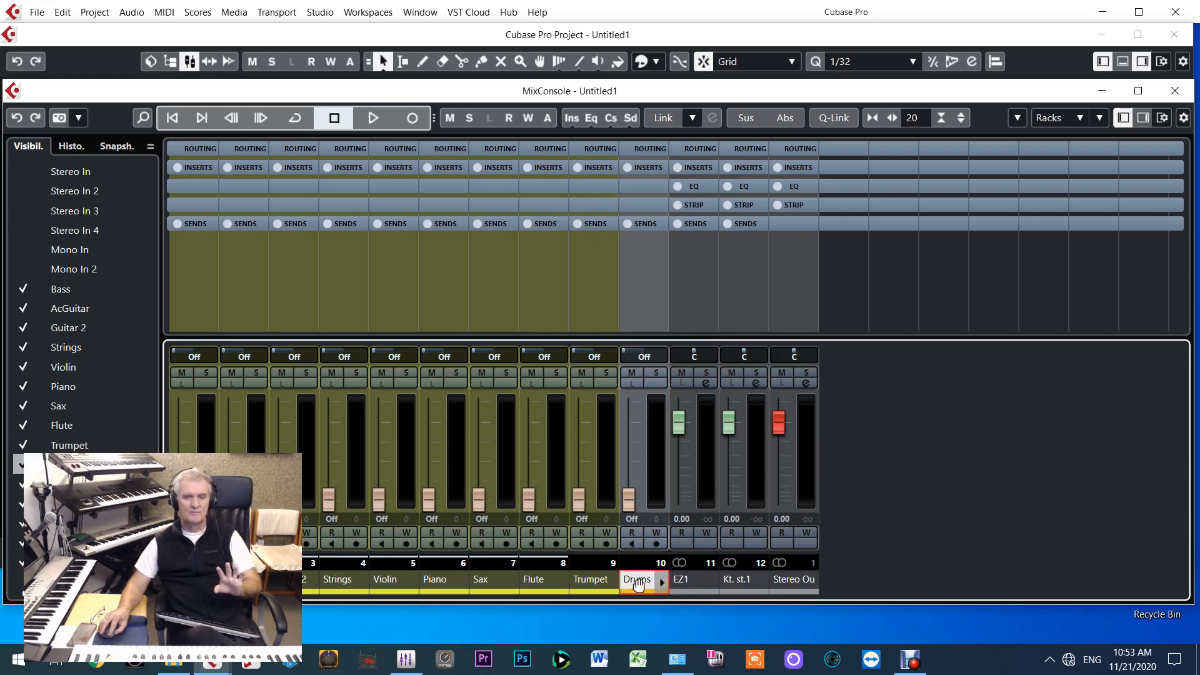
Colour the EZ1 output channel orange-yellow like the Drums channel and rename it EZ1Drums
click(715, 581)
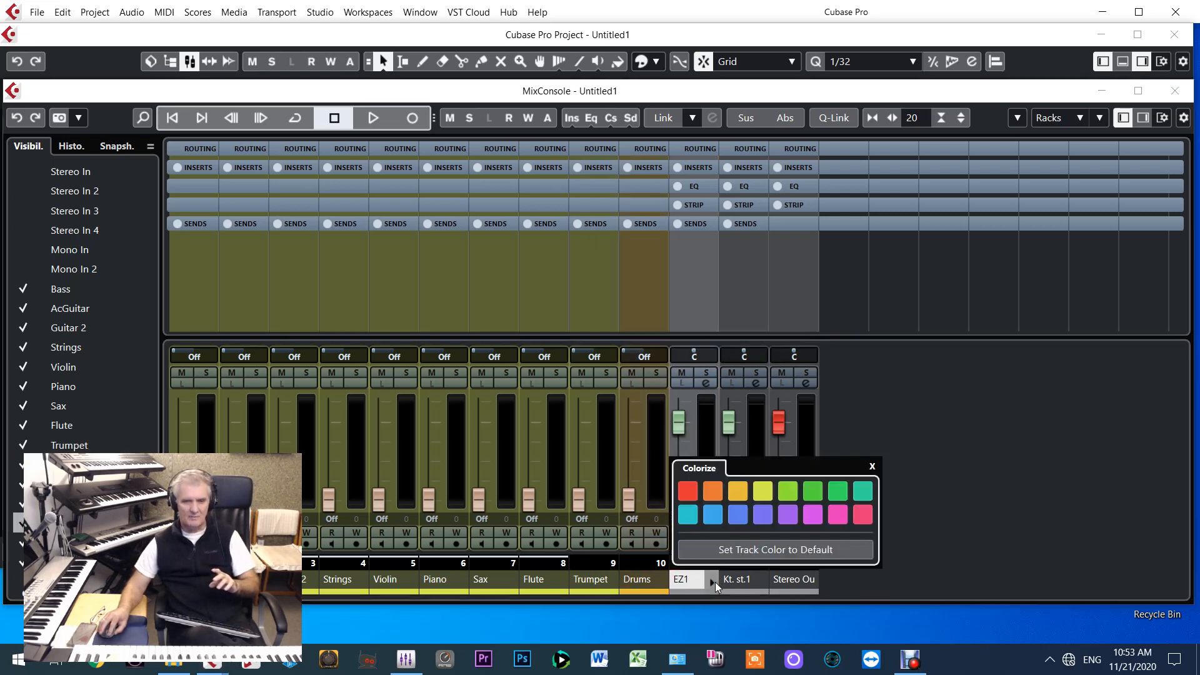
click(738, 491)
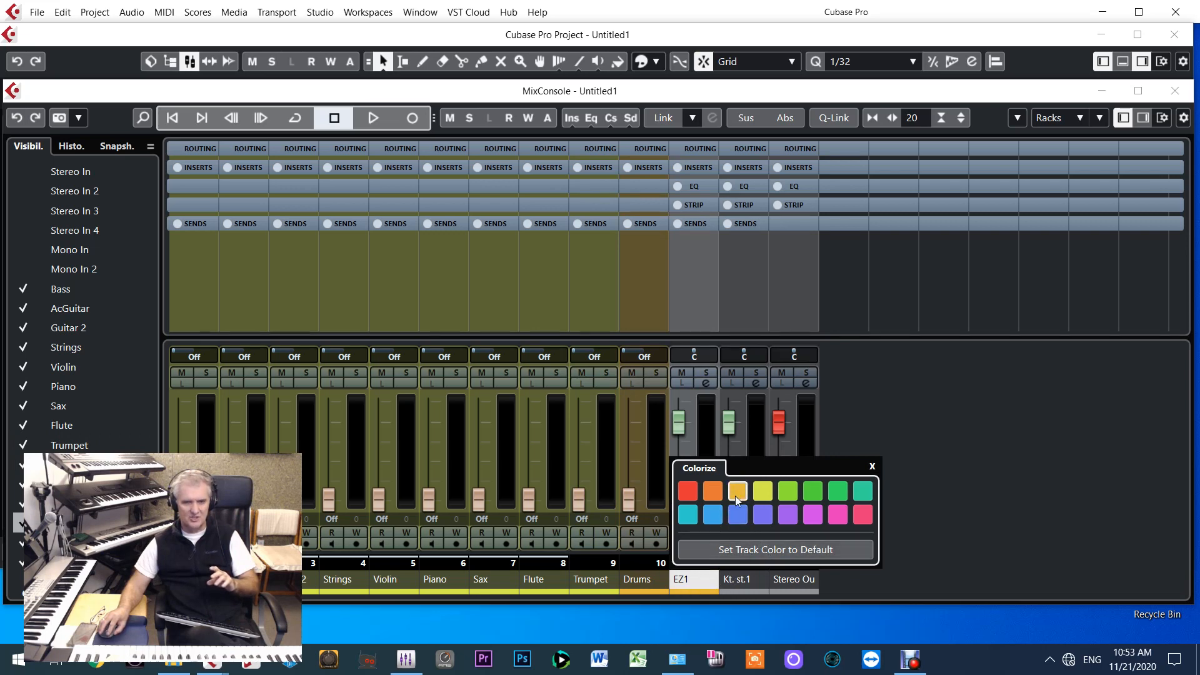
click(941, 543)
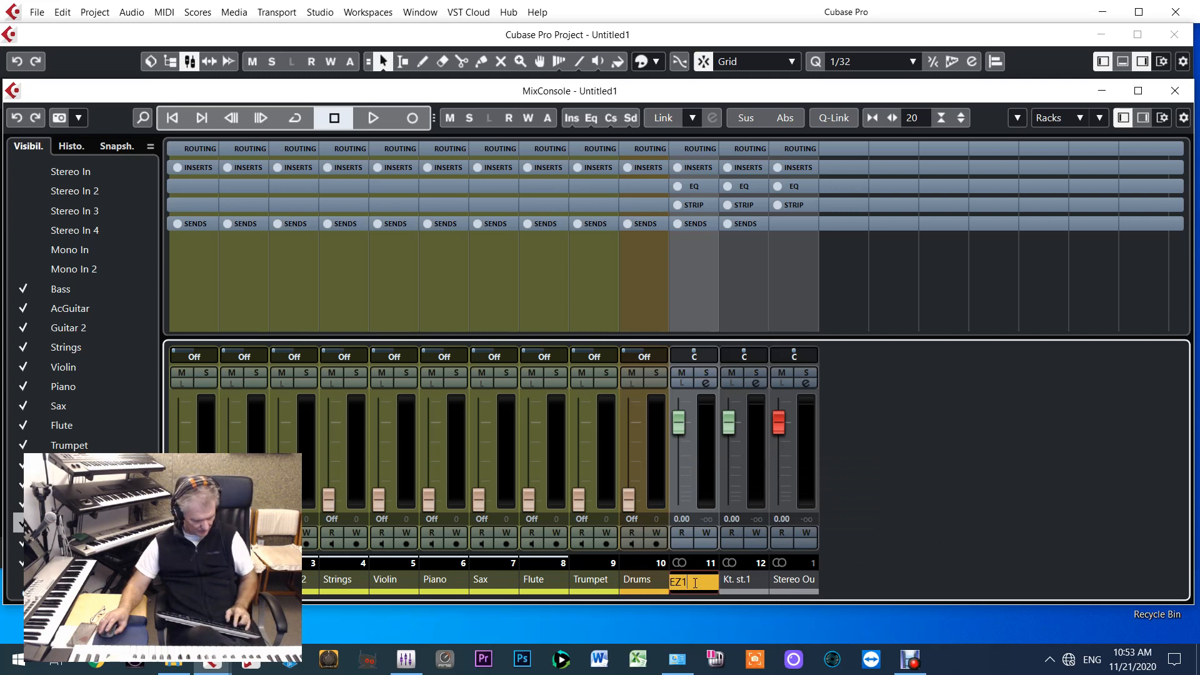
text(s)
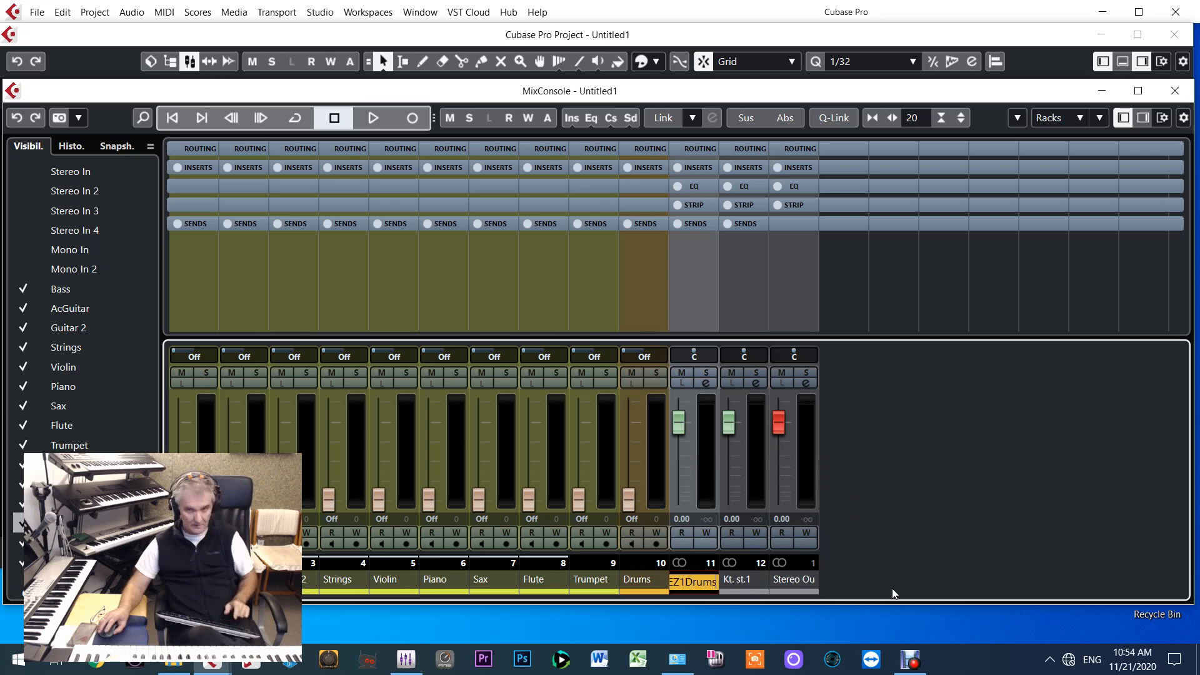
key(Return)
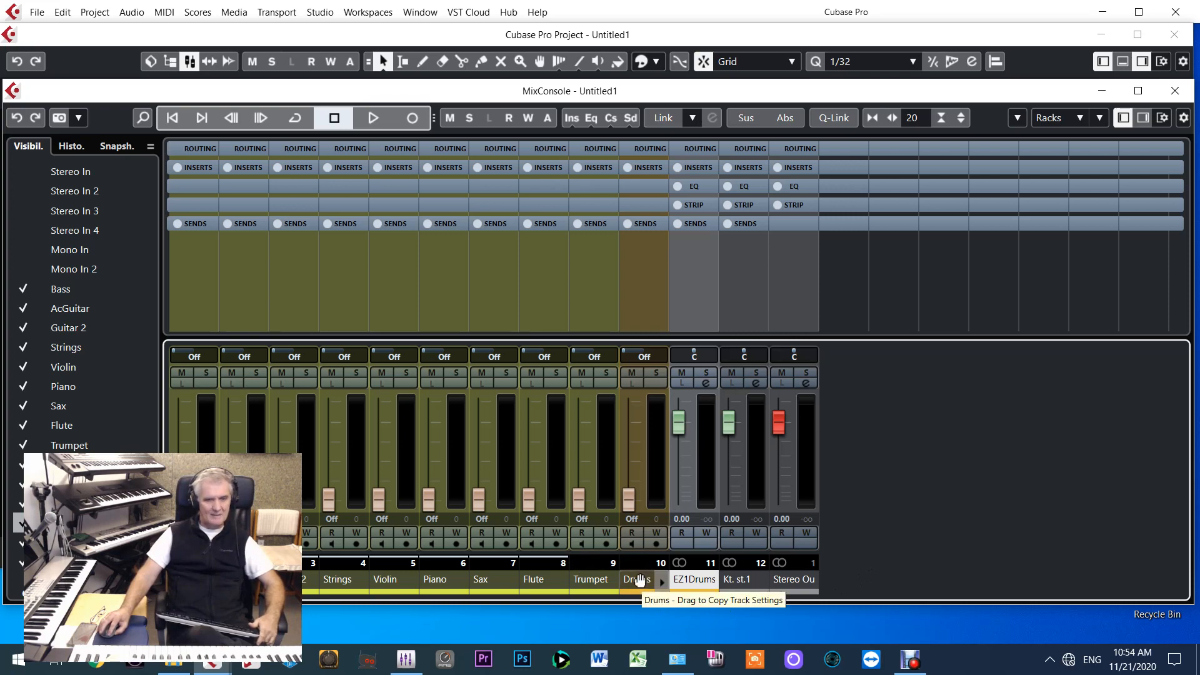
View the EZdrummer instrument driven by the Drums track in the project window, close it and return to the MixConsole
click(370, 61)
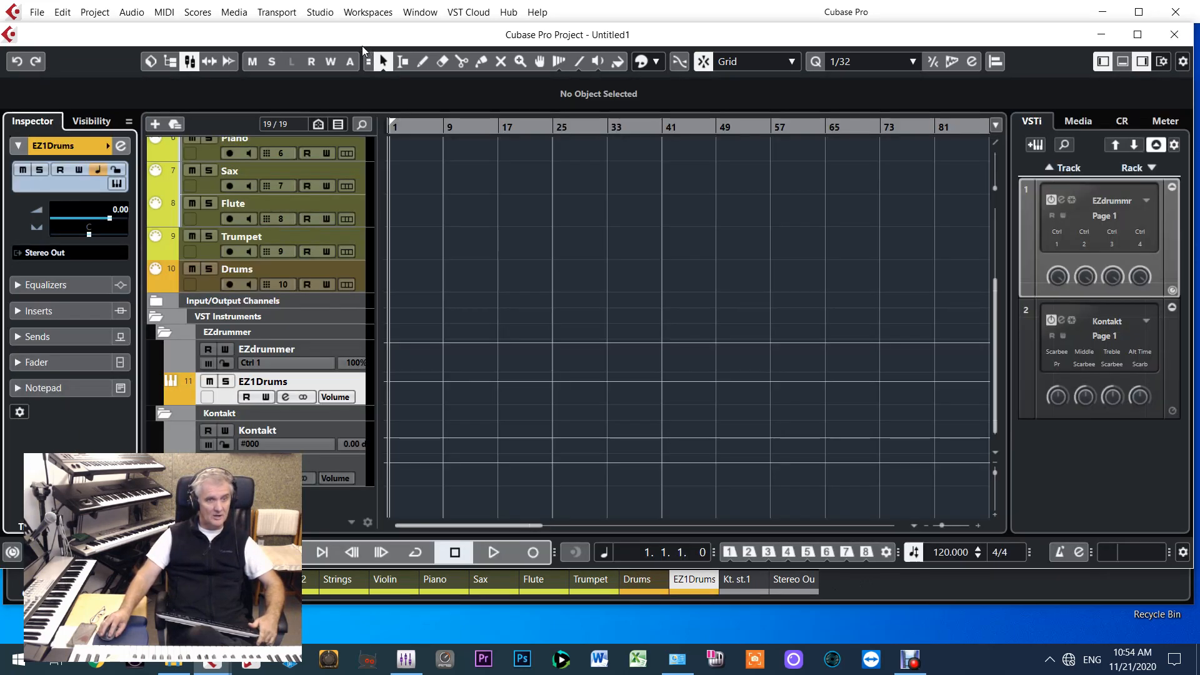
click(154, 307)
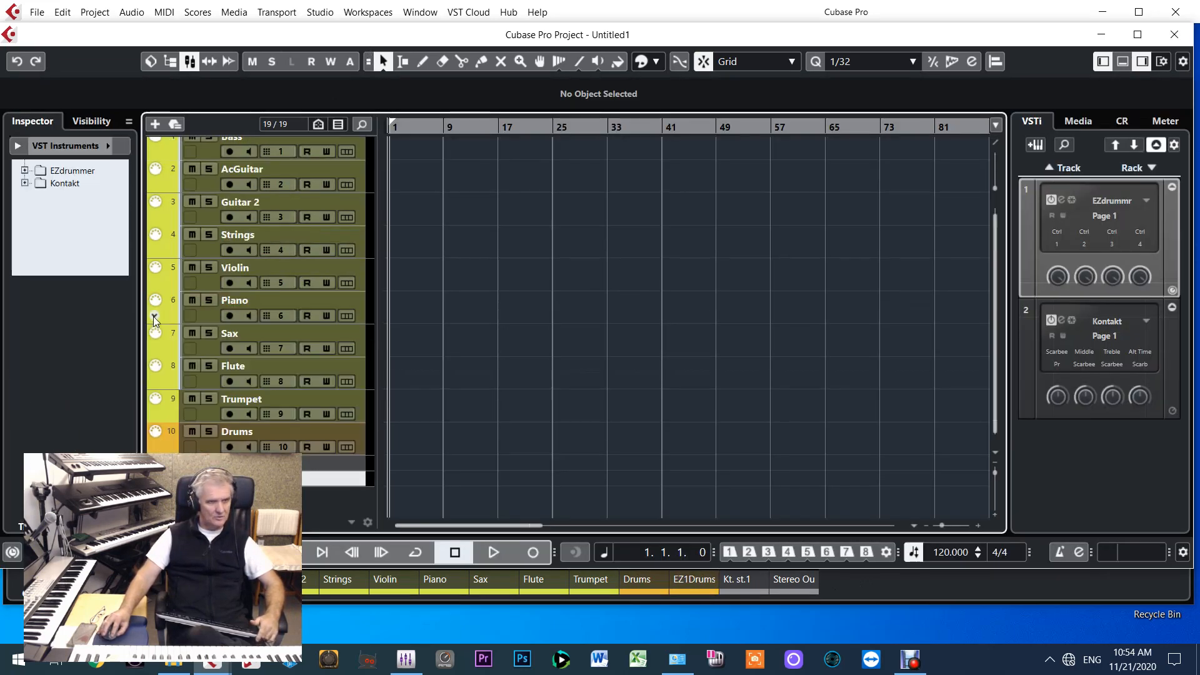
click(210, 450)
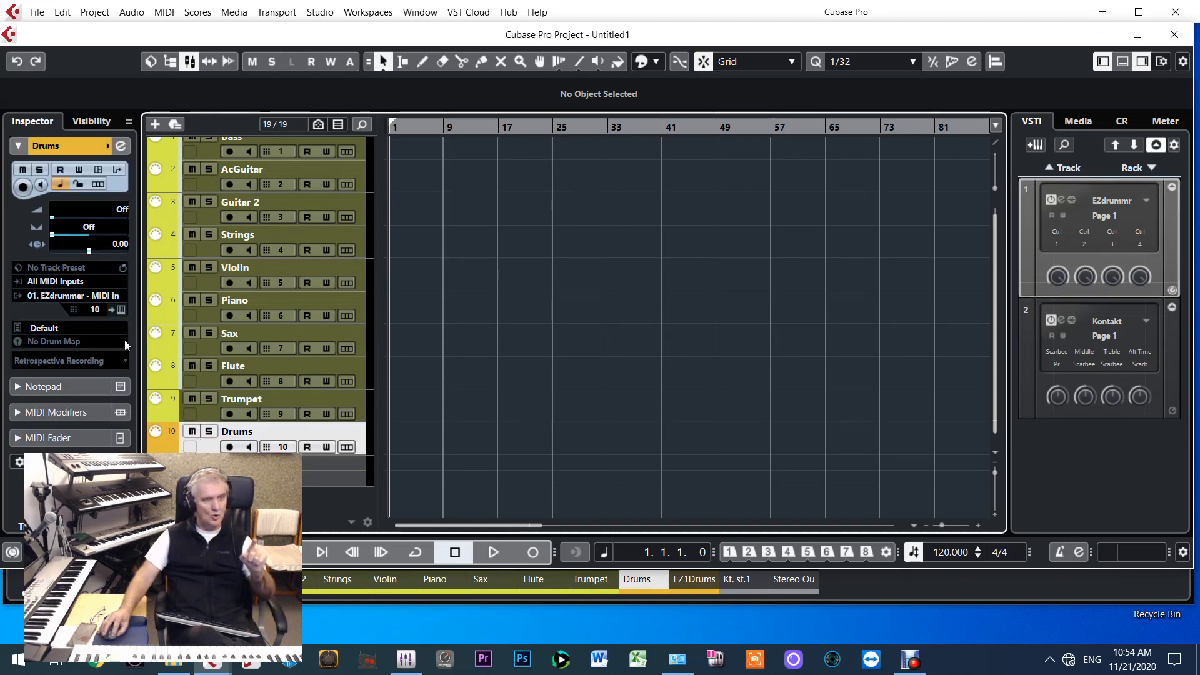
click(114, 311)
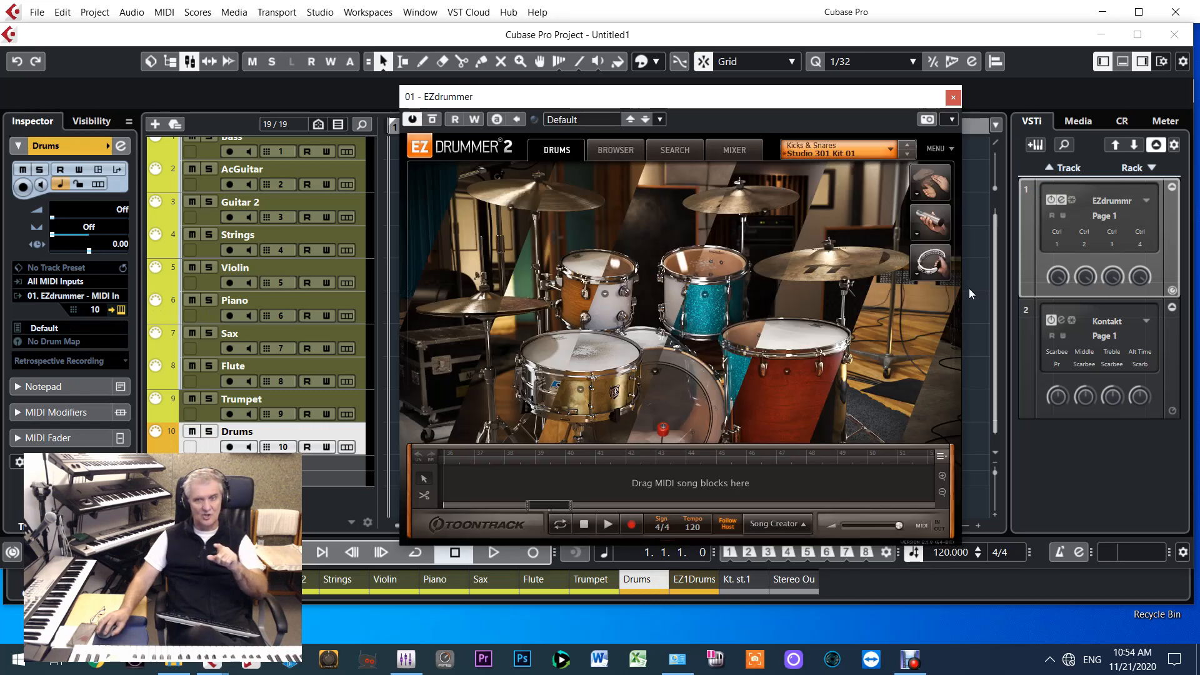
click(951, 98)
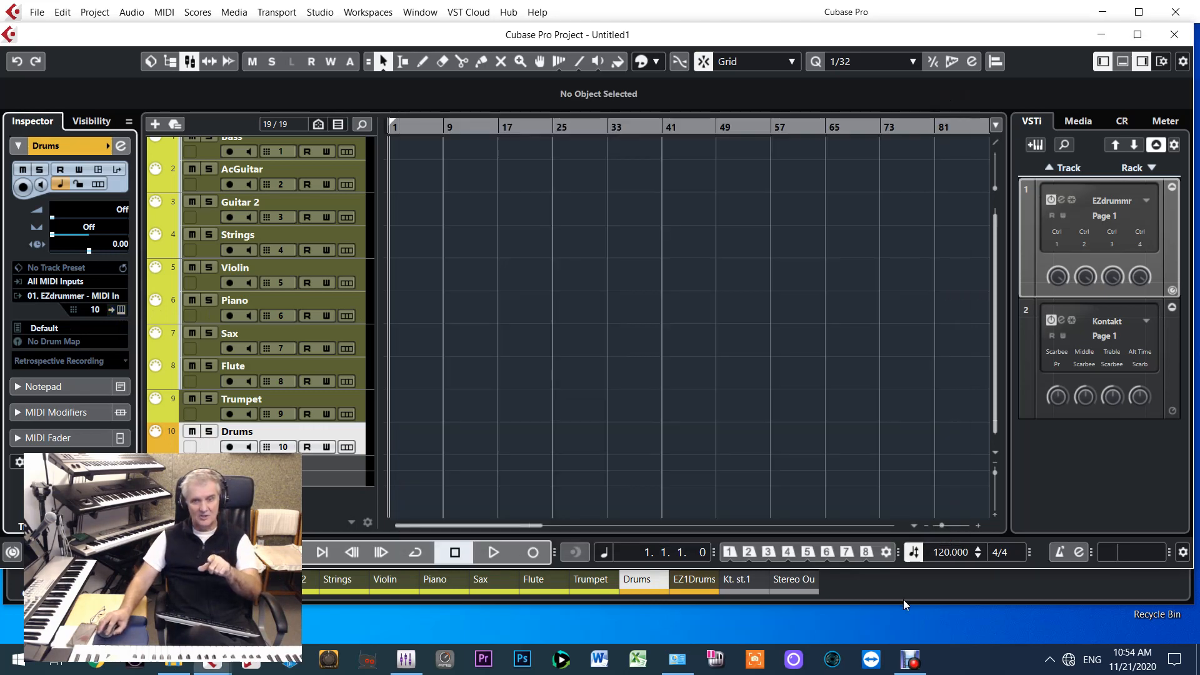
key(F3)
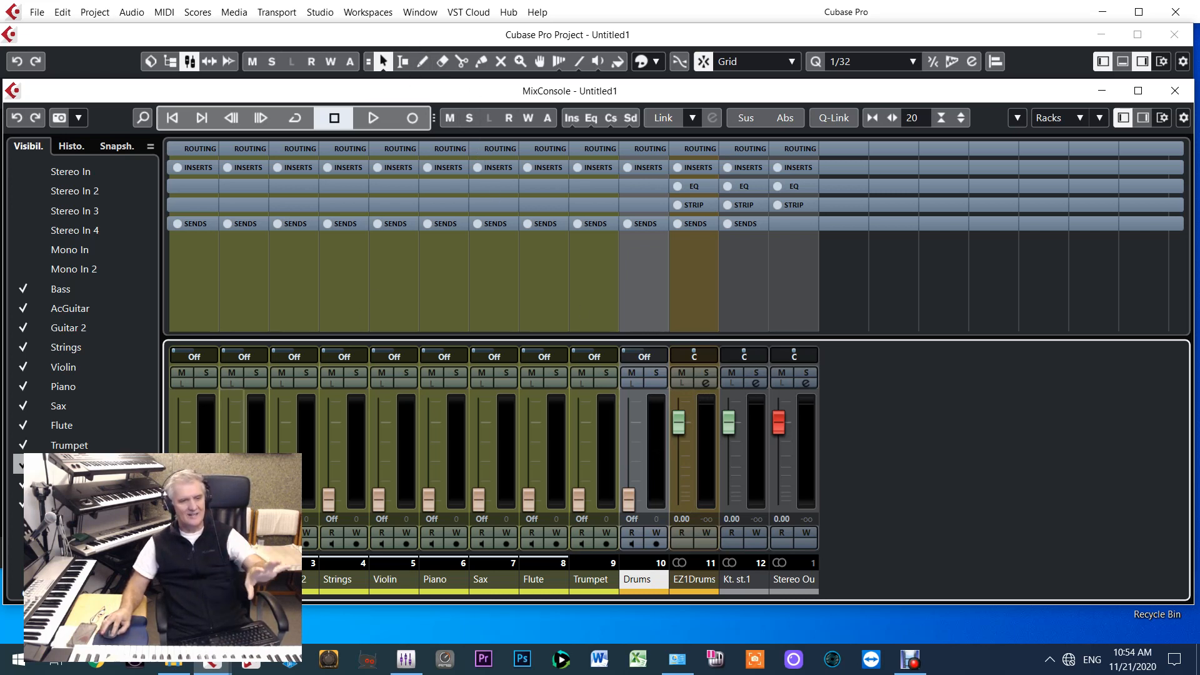
View the Kontakt instrument driven by the Sax track in the project window, close it and return to the MixConsole
click(251, 39)
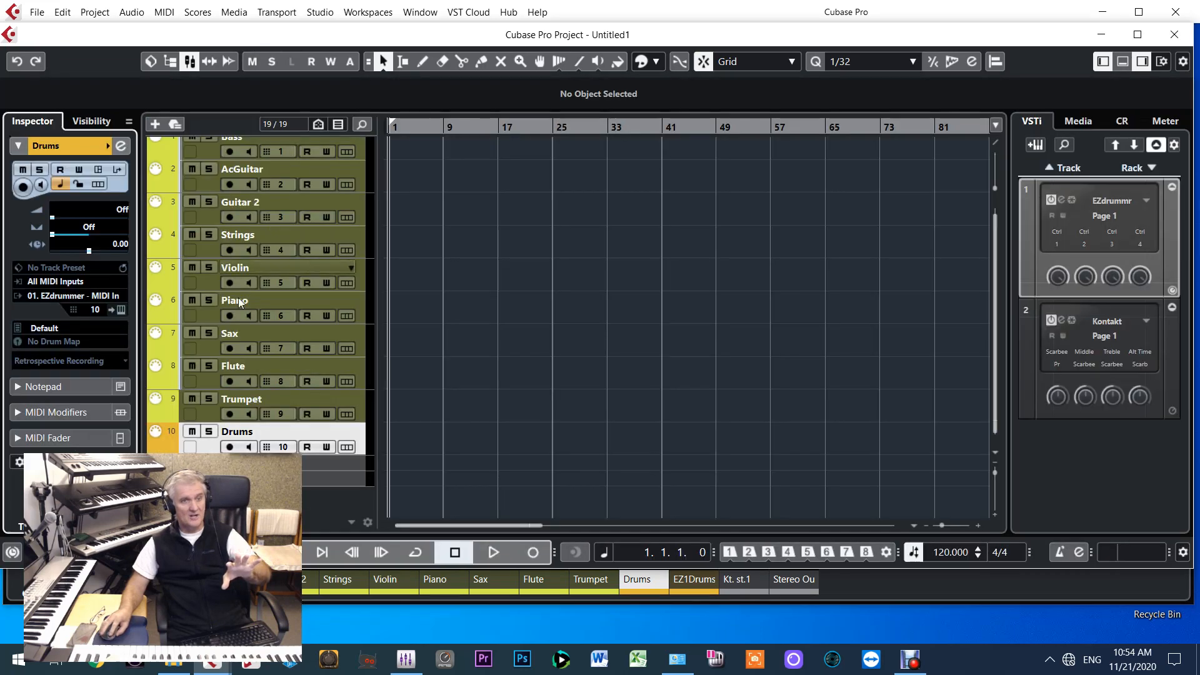
click(220, 347)
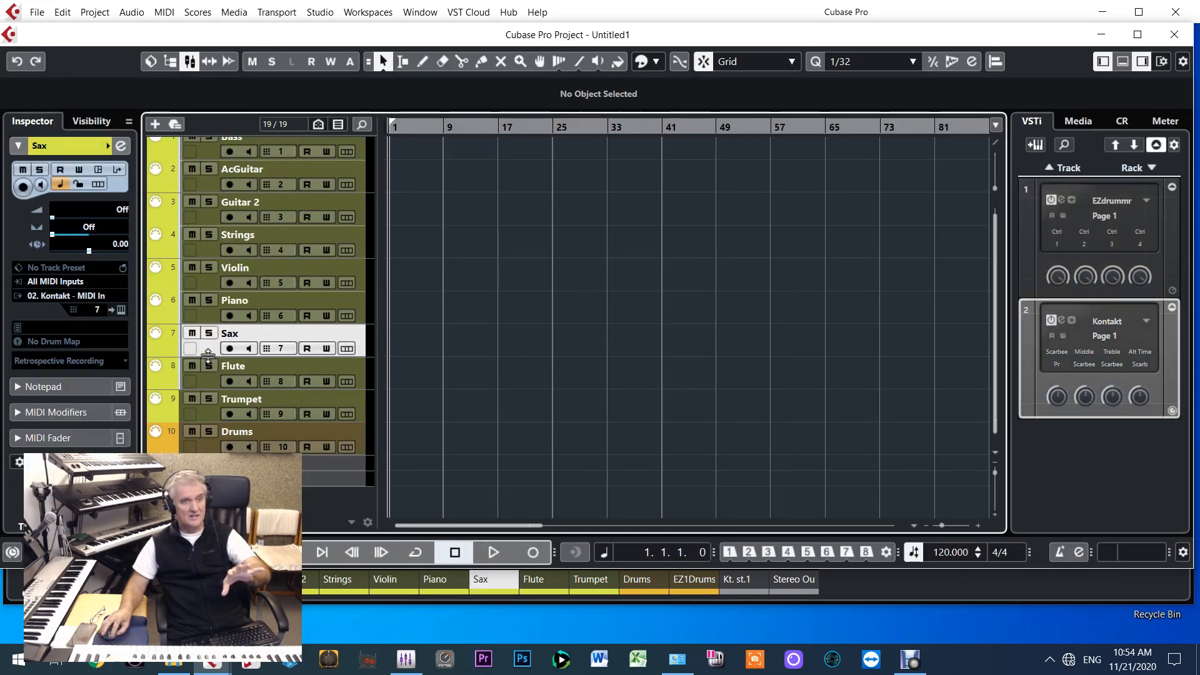
click(121, 309)
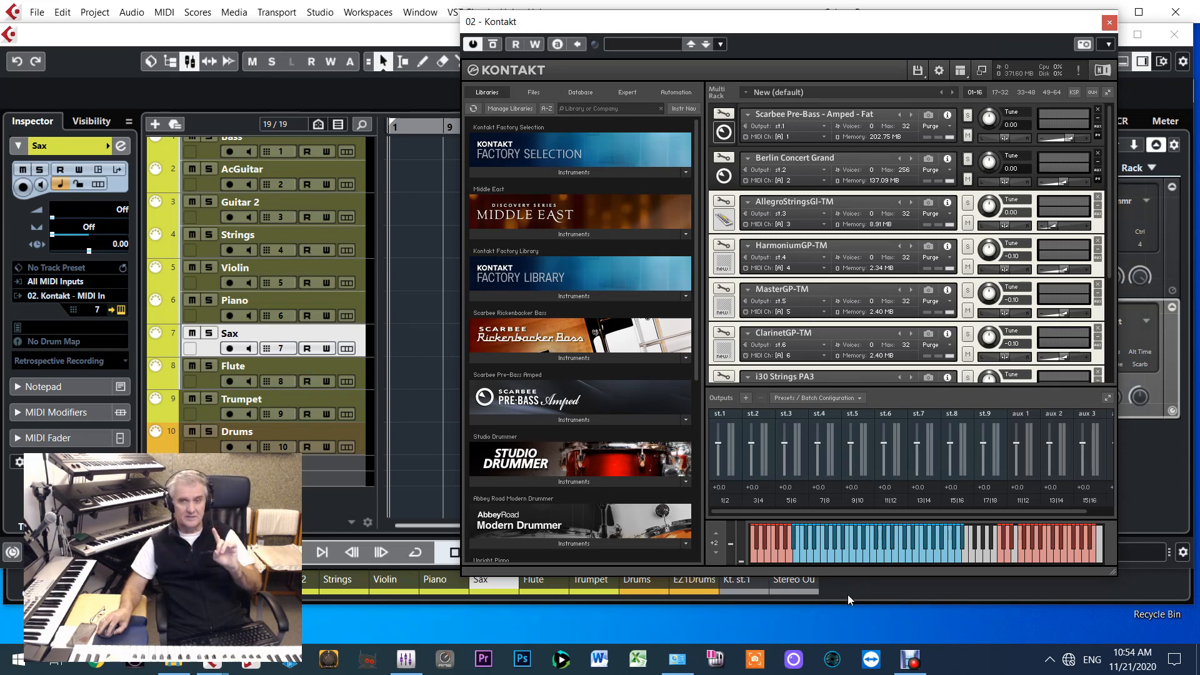
key(F3)
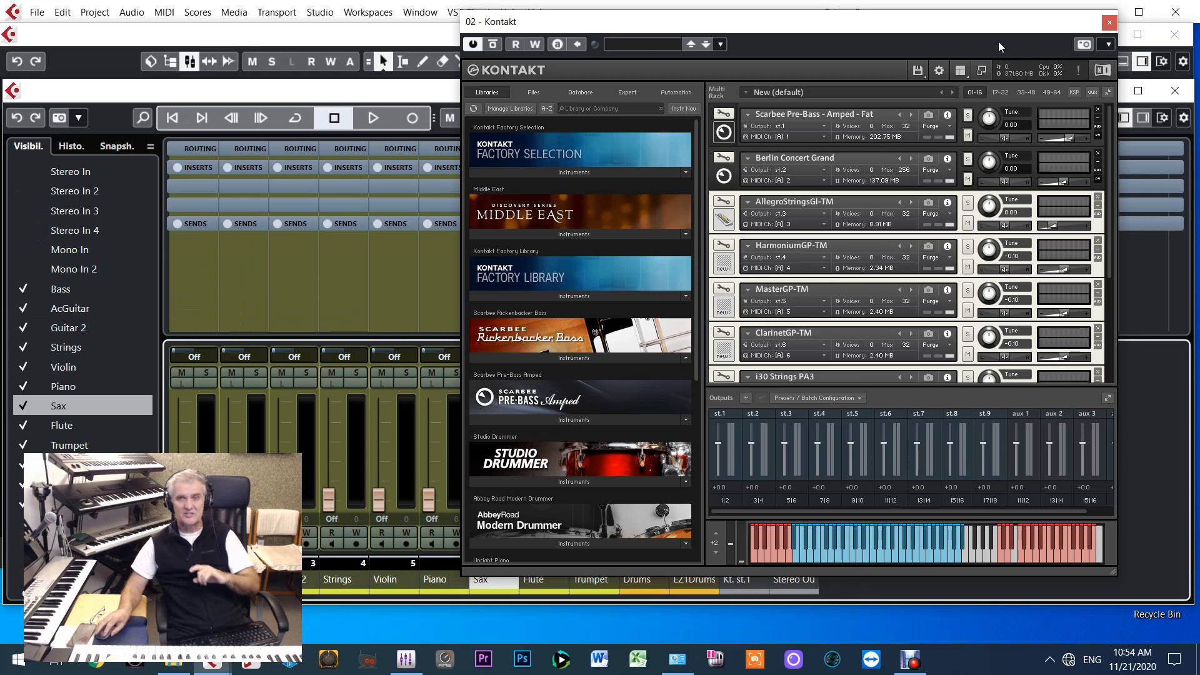
click(1109, 23)
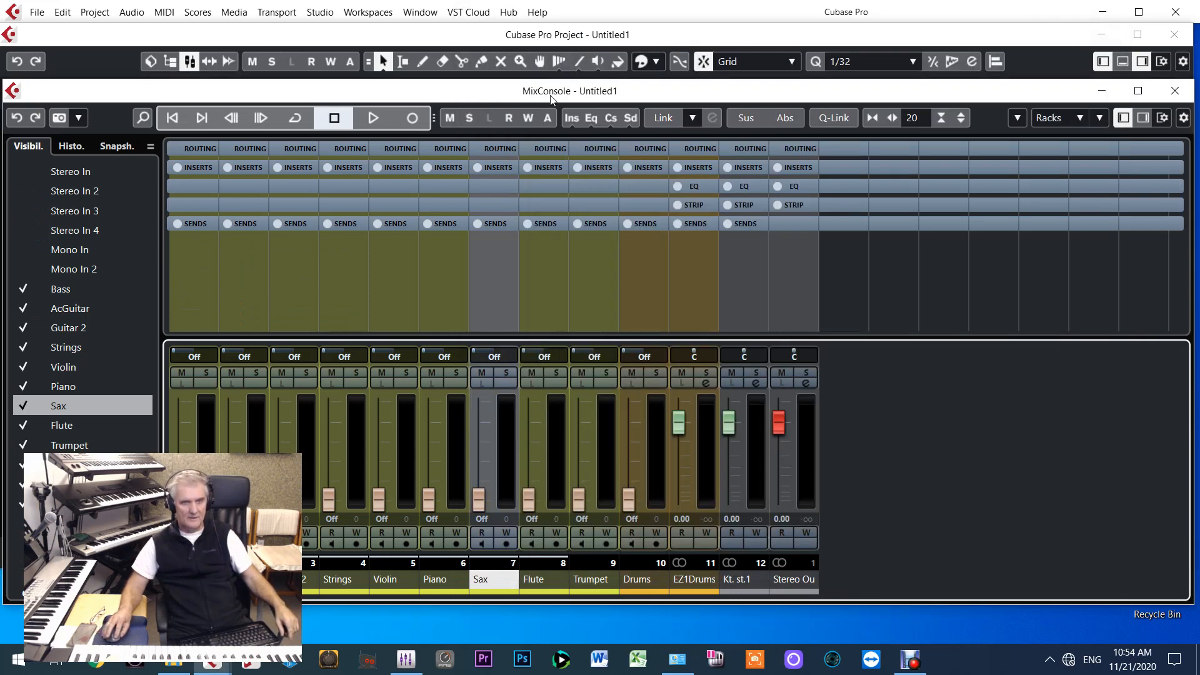
Move the MixConsole window lower and shorten the project window so the mixer faders show beneath it
drag(551, 98, 547, 146)
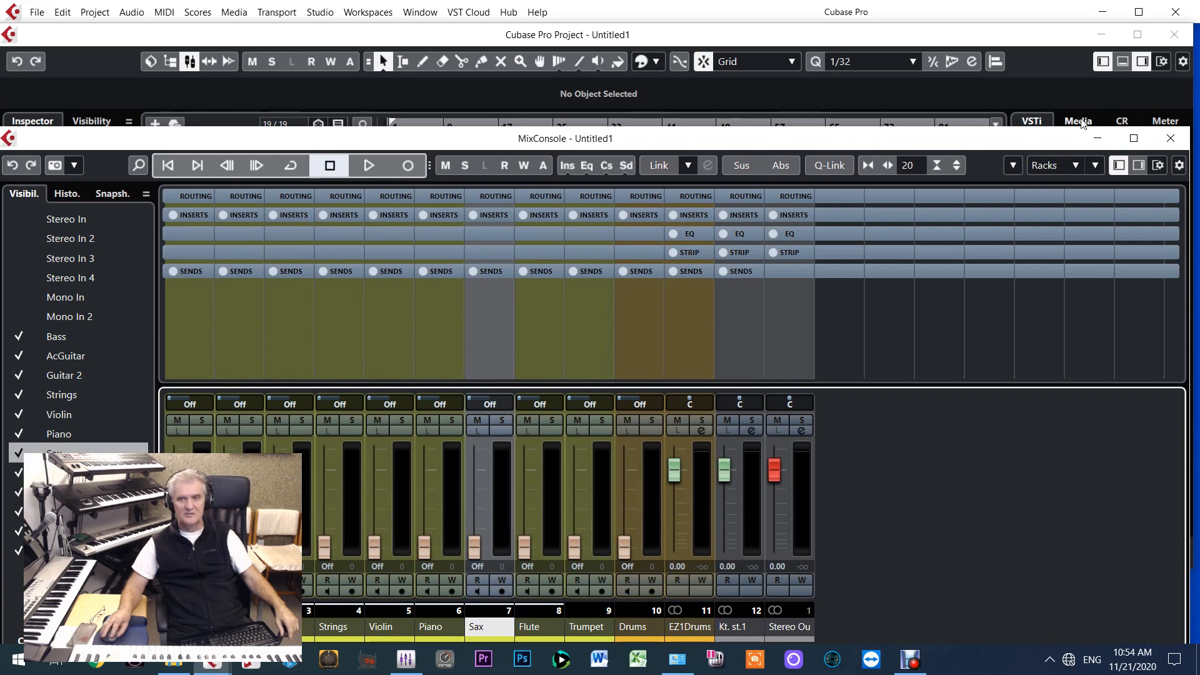
click(1088, 80)
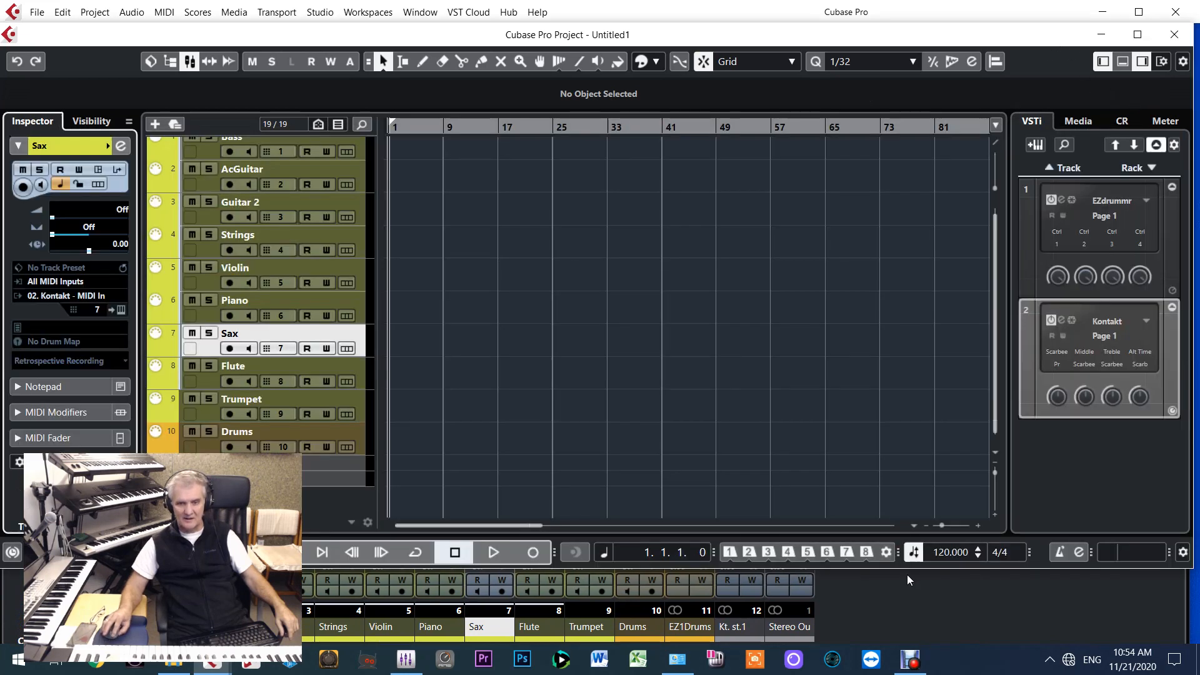
drag(906, 572, 881, 350)
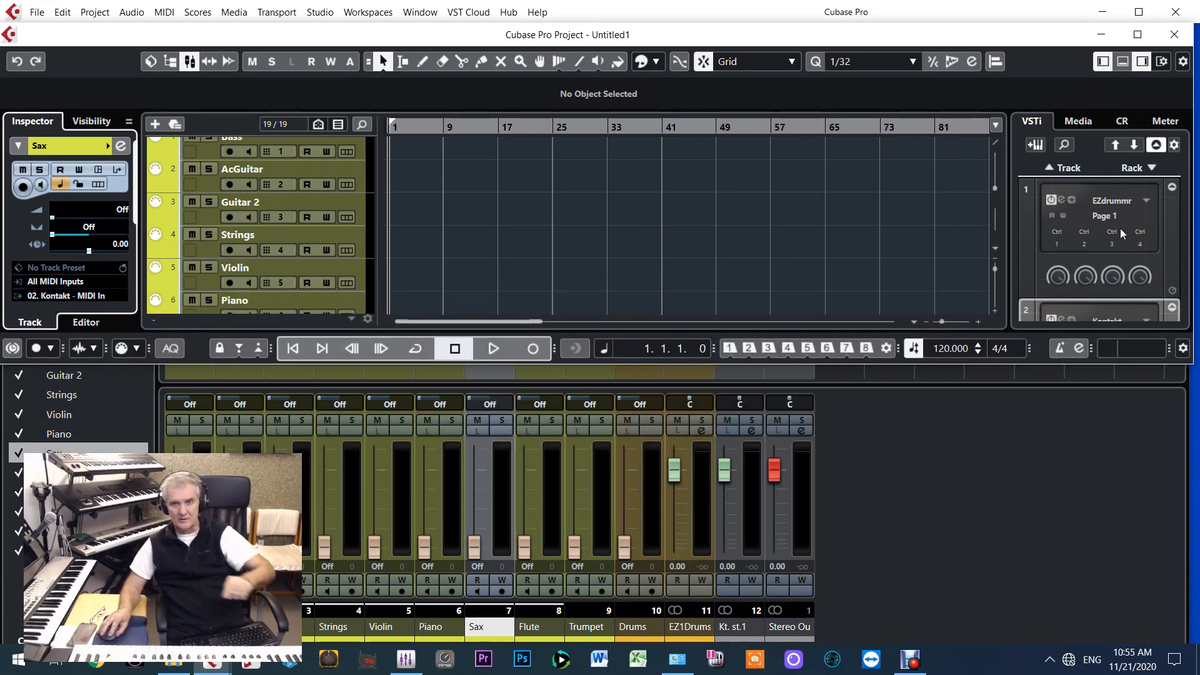
Activate Kontakt's stereo outputs Kt. st.2 through Kt. st.9 in the VST instrument rack
scroll(1106, 231, down, 2)
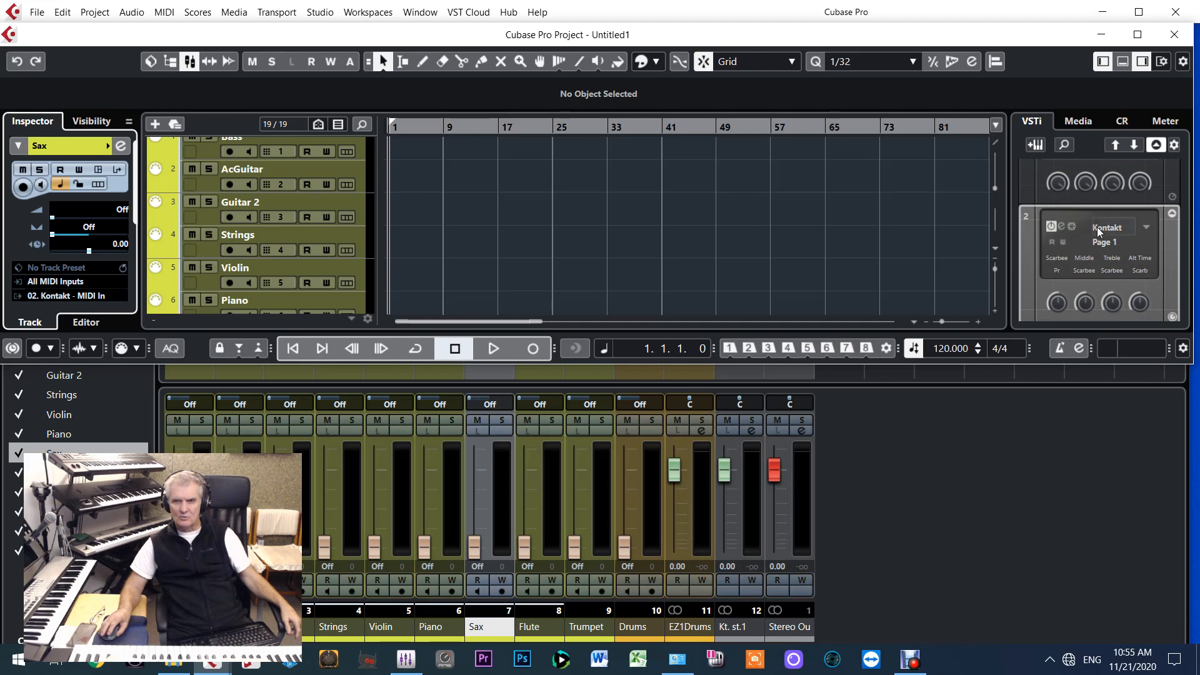
click(1147, 228)
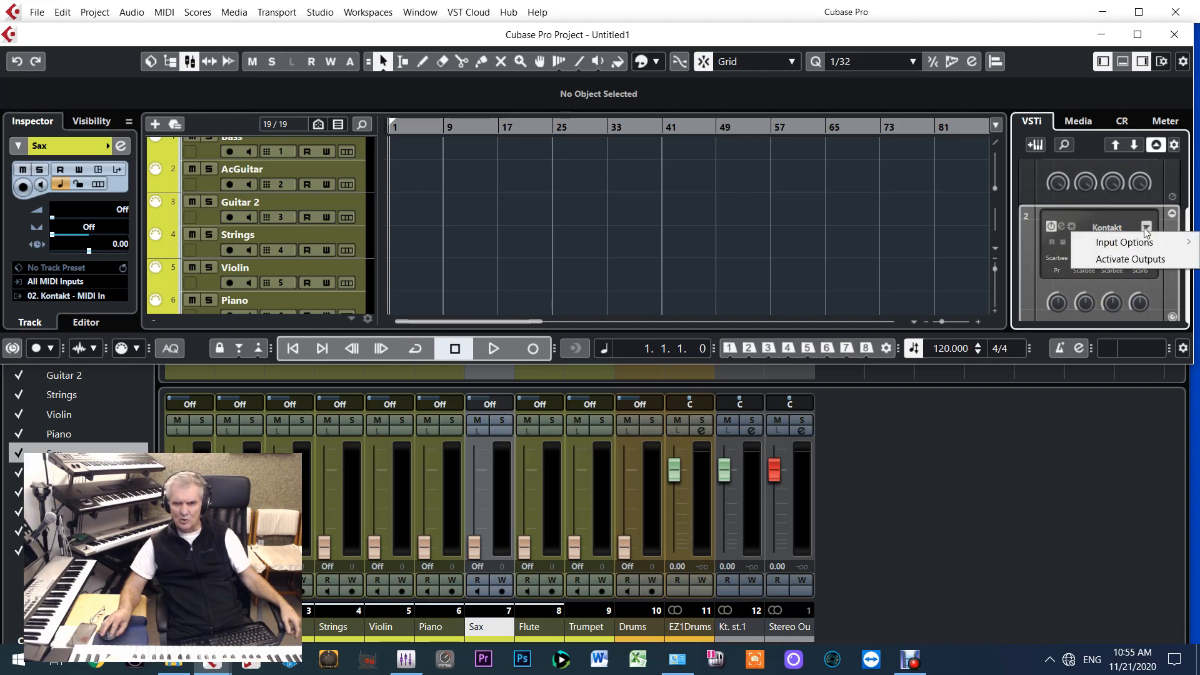
click(1140, 267)
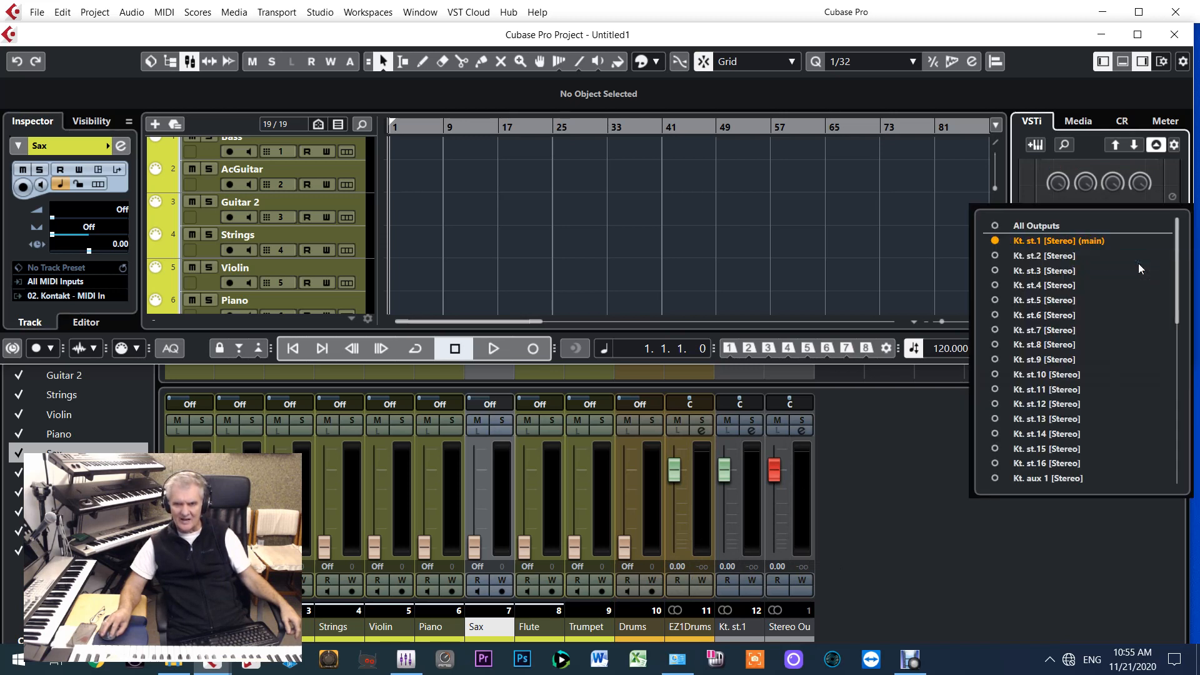
click(998, 256)
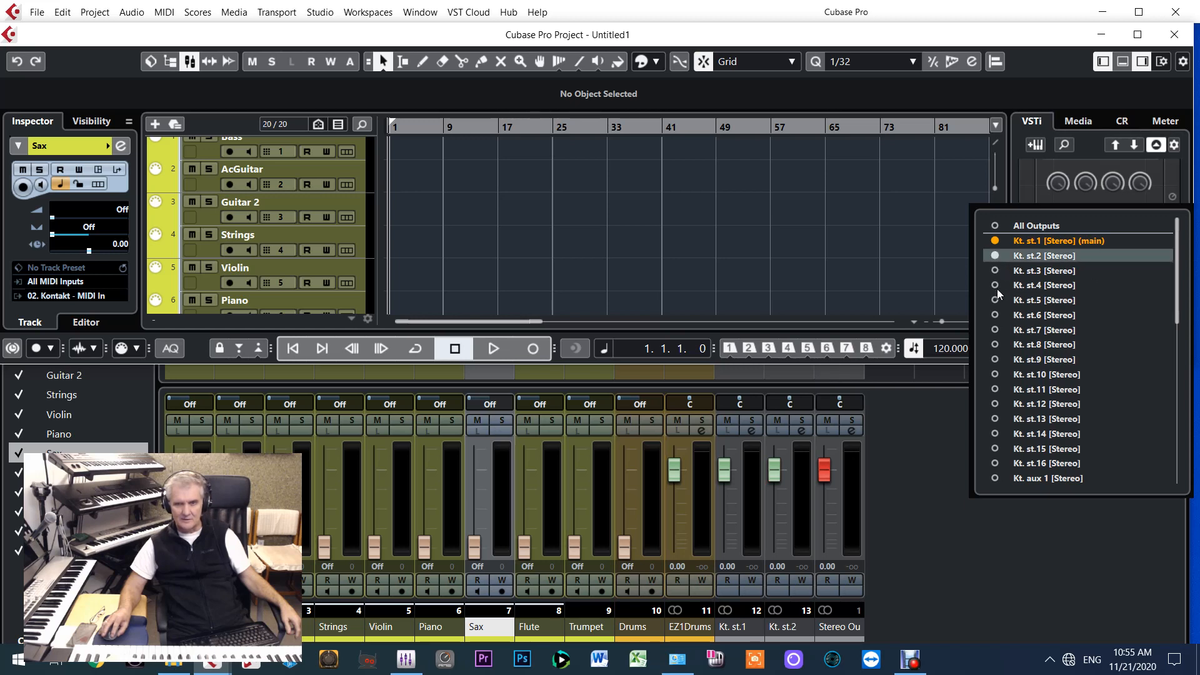
click(997, 271)
click(995, 286)
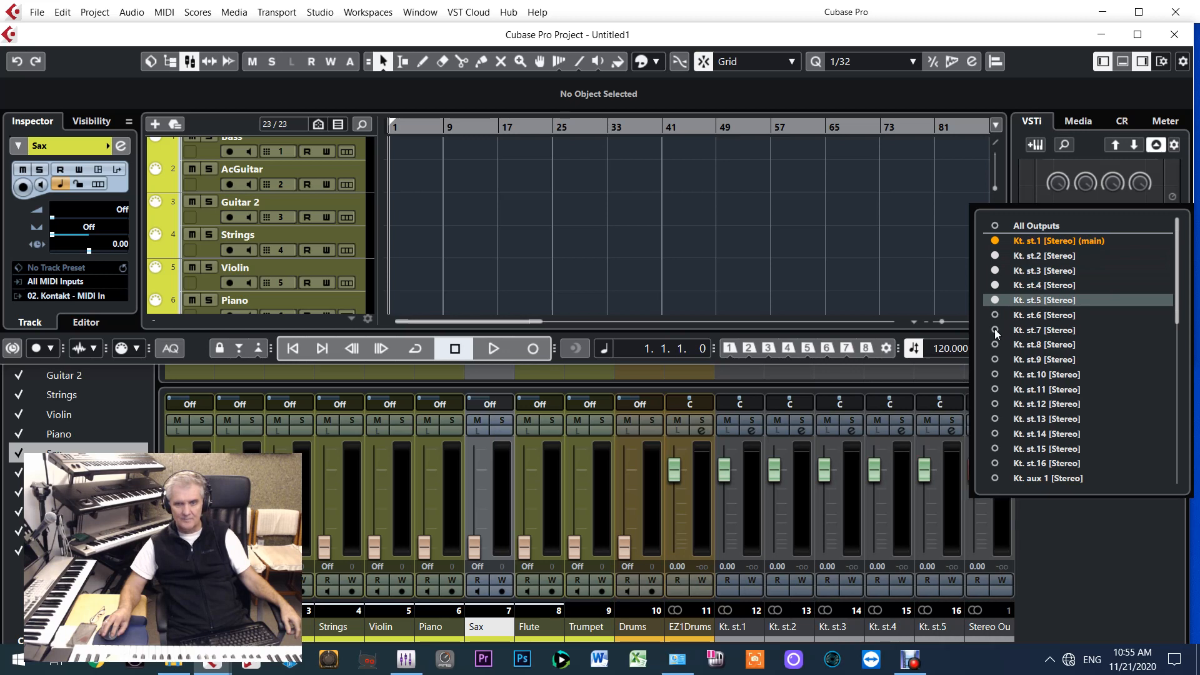
click(995, 315)
click(995, 330)
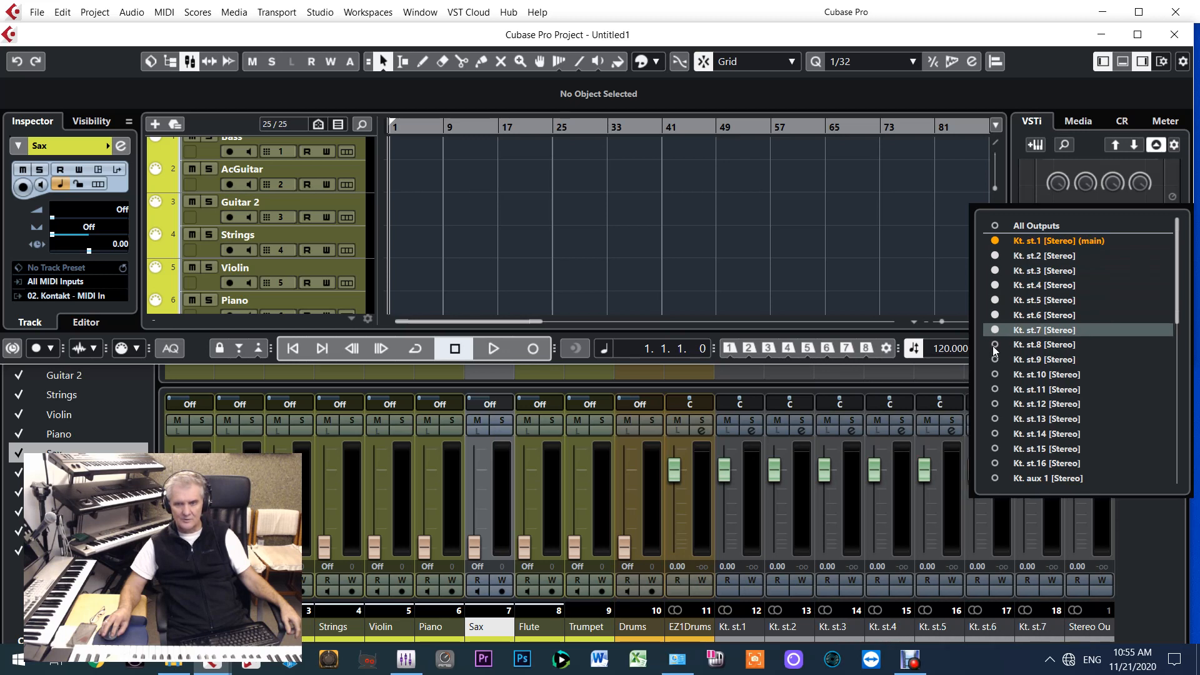
click(995, 344)
click(995, 359)
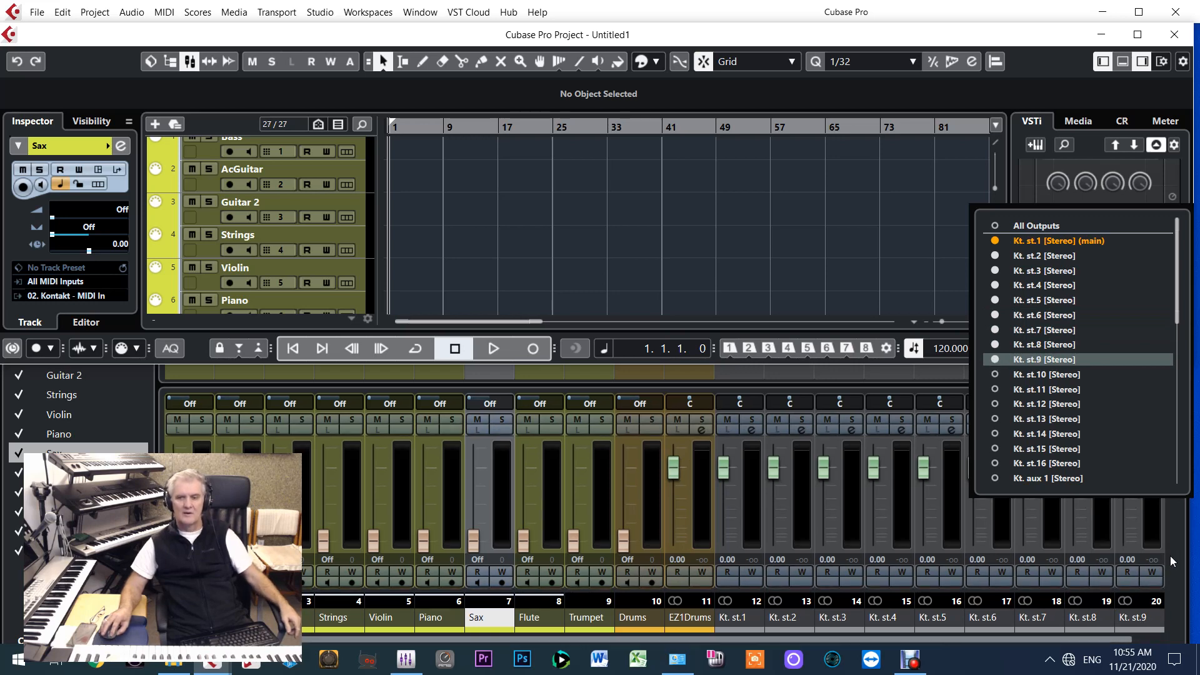
click(1164, 556)
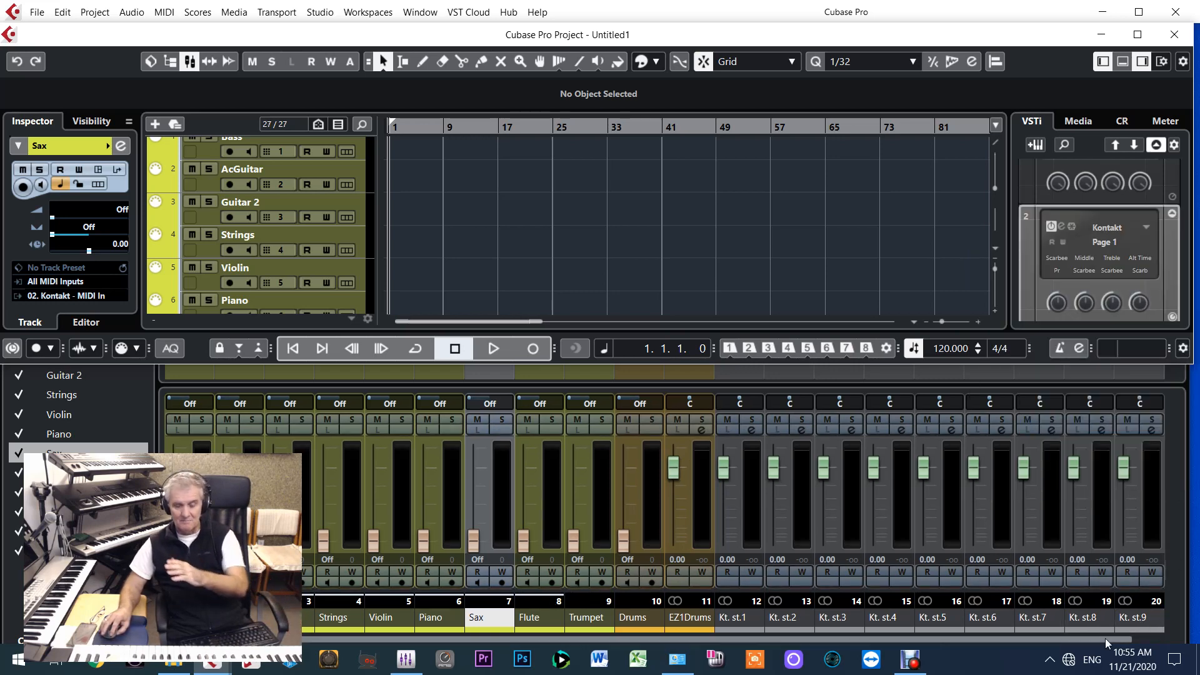
Return to the MixConsole and rename the Kt. st.1 output channel as Bass, matching the first MIDI channel
key(F3)
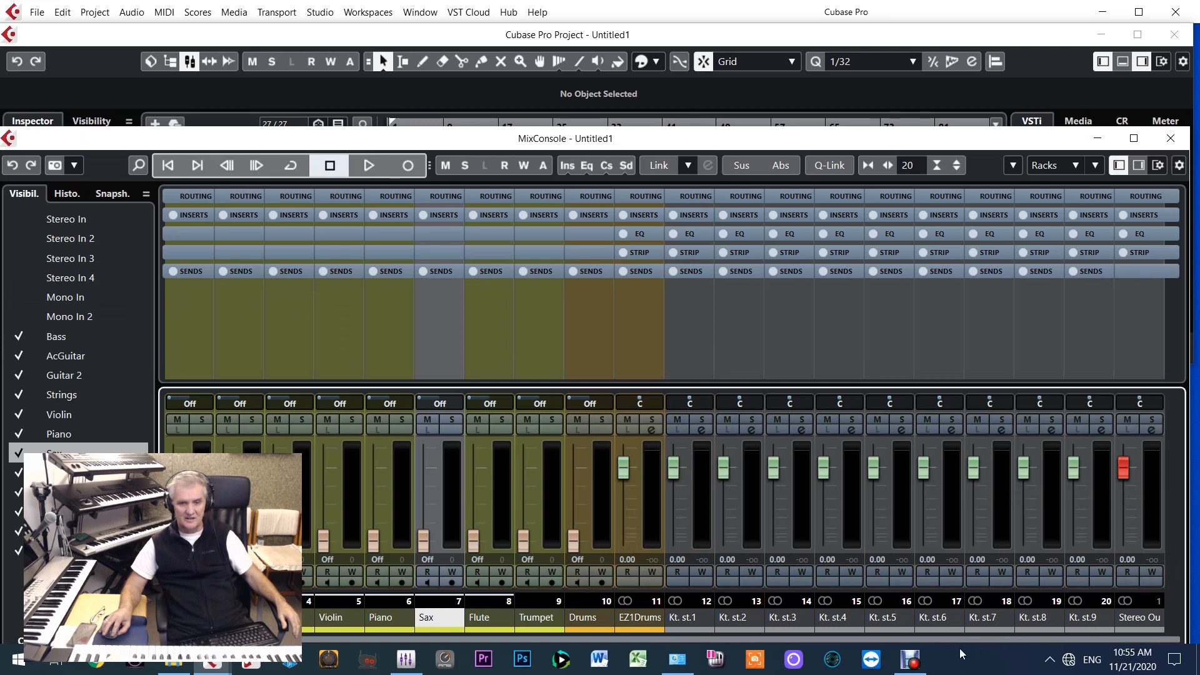
drag(961, 639, 886, 651)
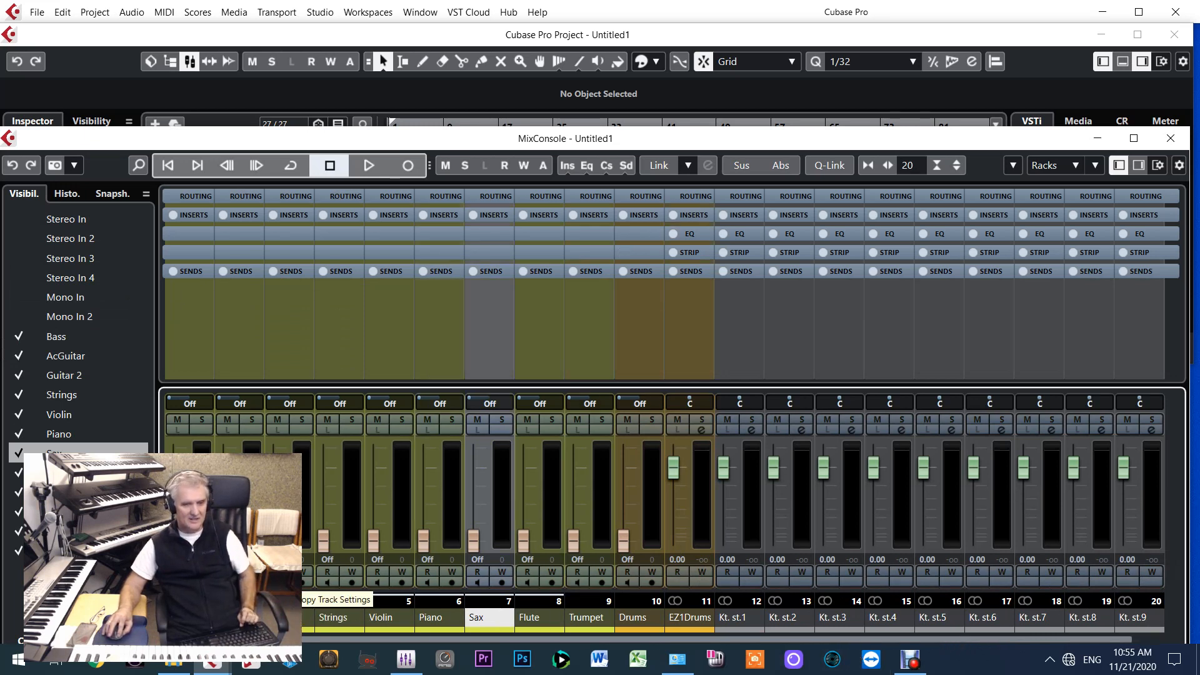
click(188, 617)
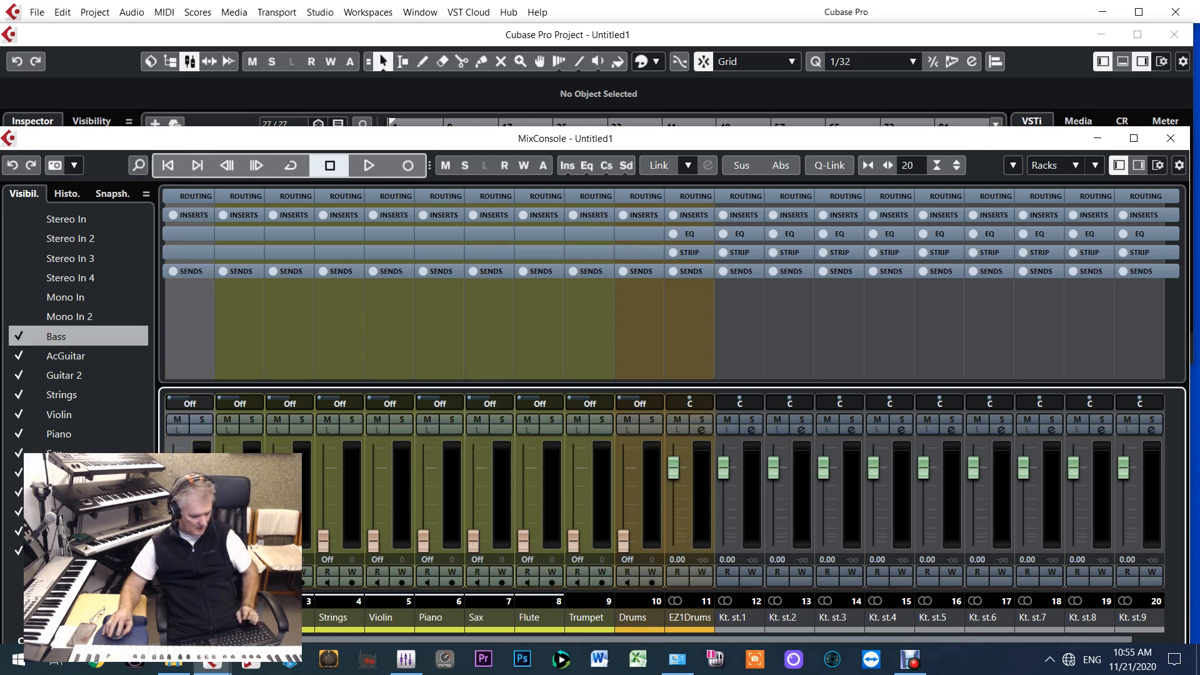
double_click(733, 618)
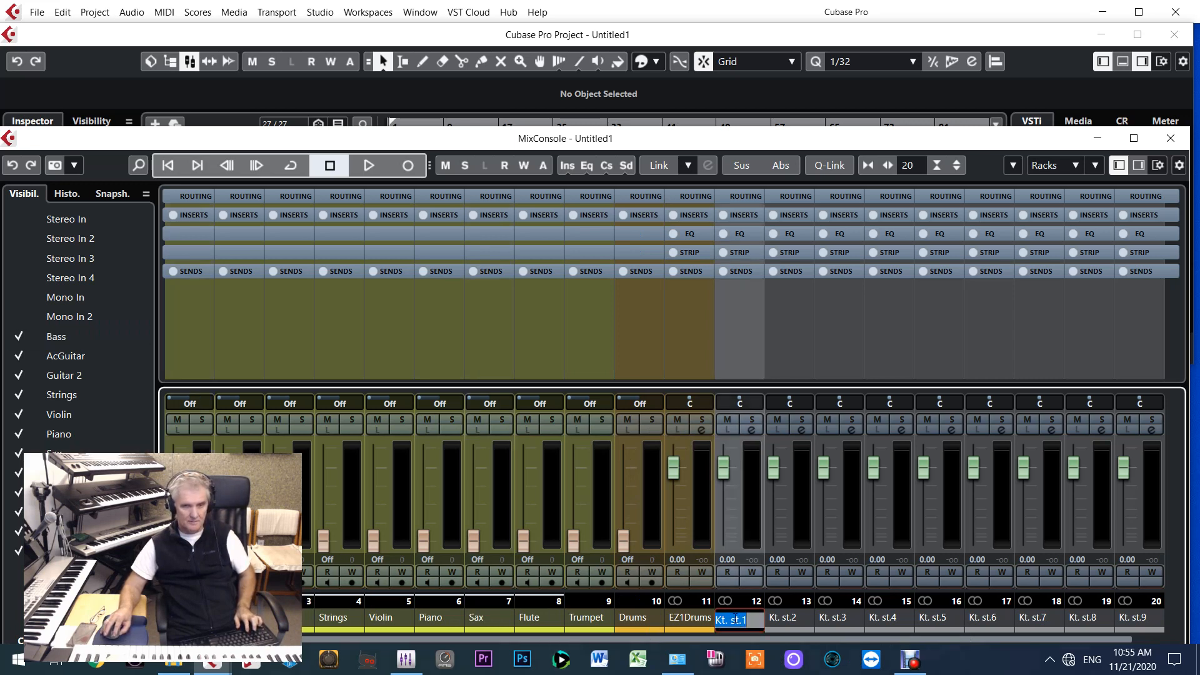
text(Bass)
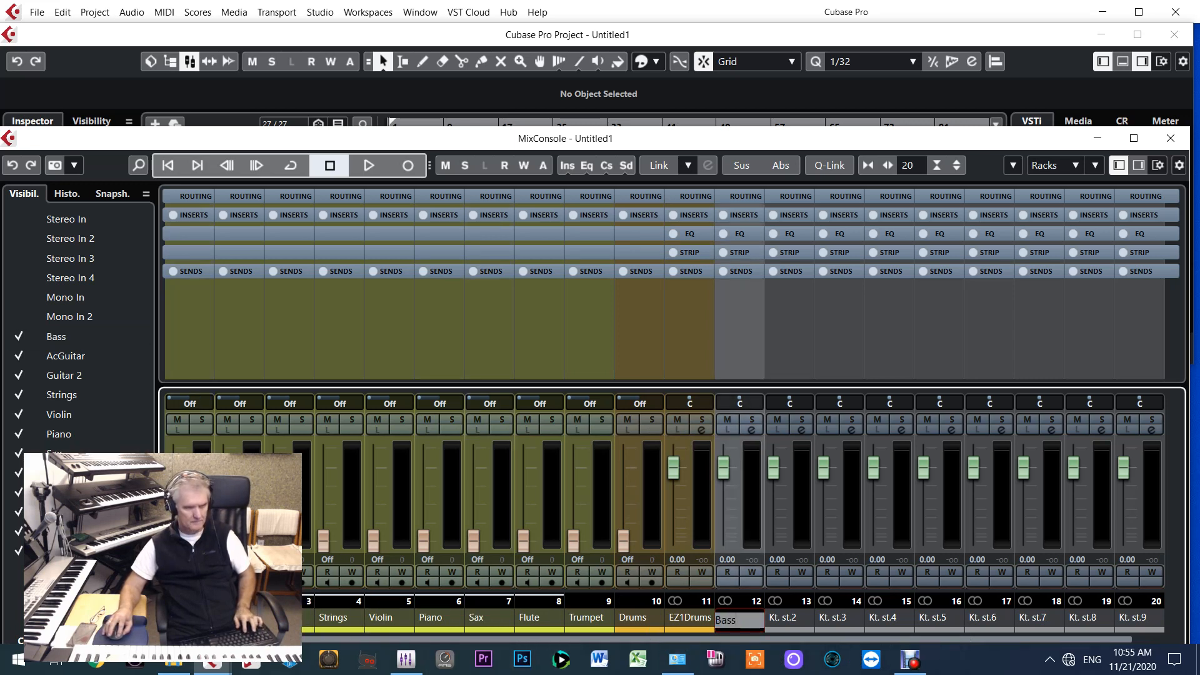
key(Return)
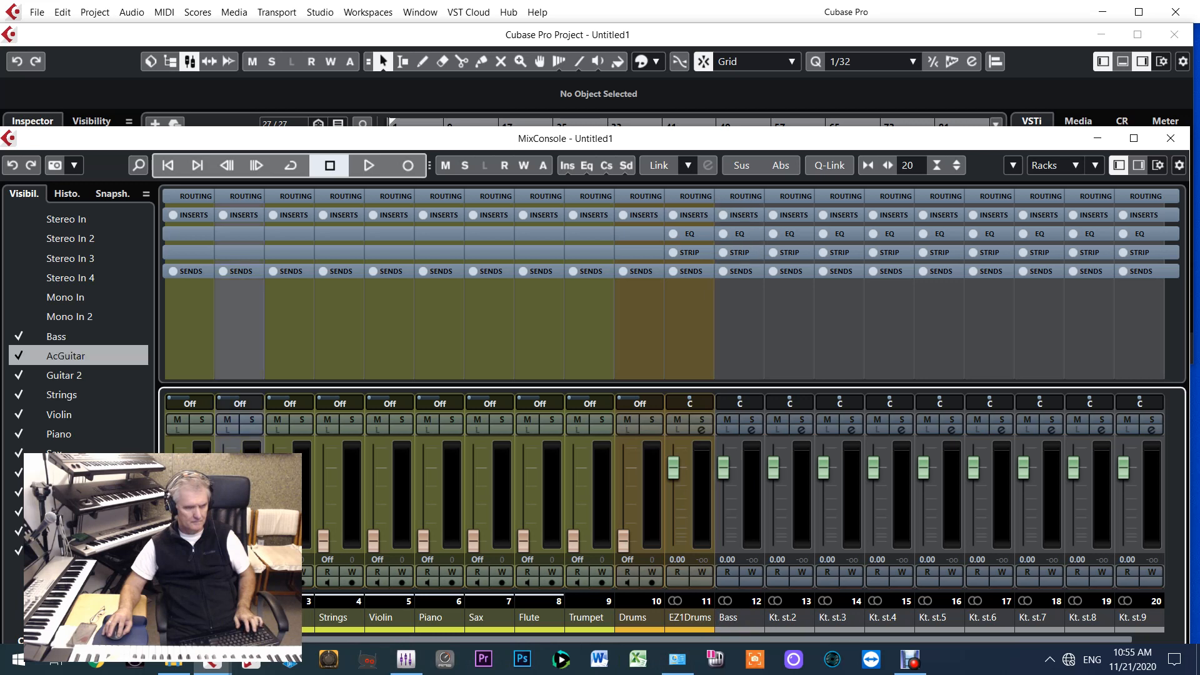
Rename the Kt. st.2 output channel as AcGuitar and the Kt. st.3 output channel as Guitar 2
double_click(784, 617)
text(AcGuitar)
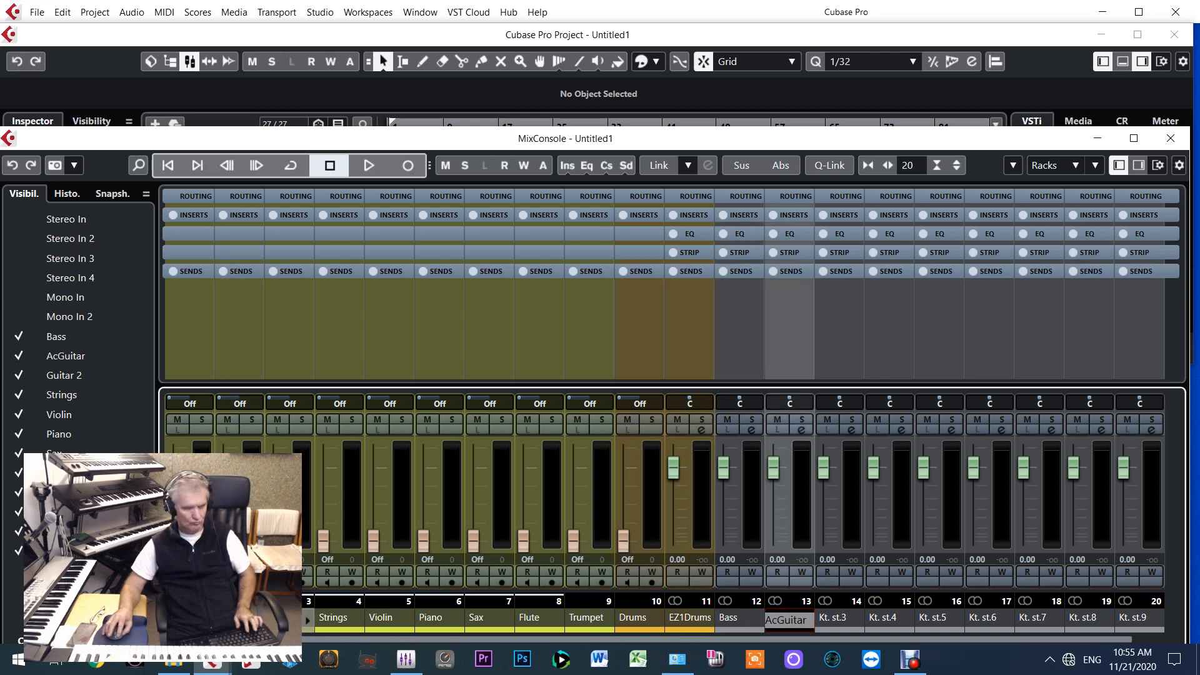
key(Return)
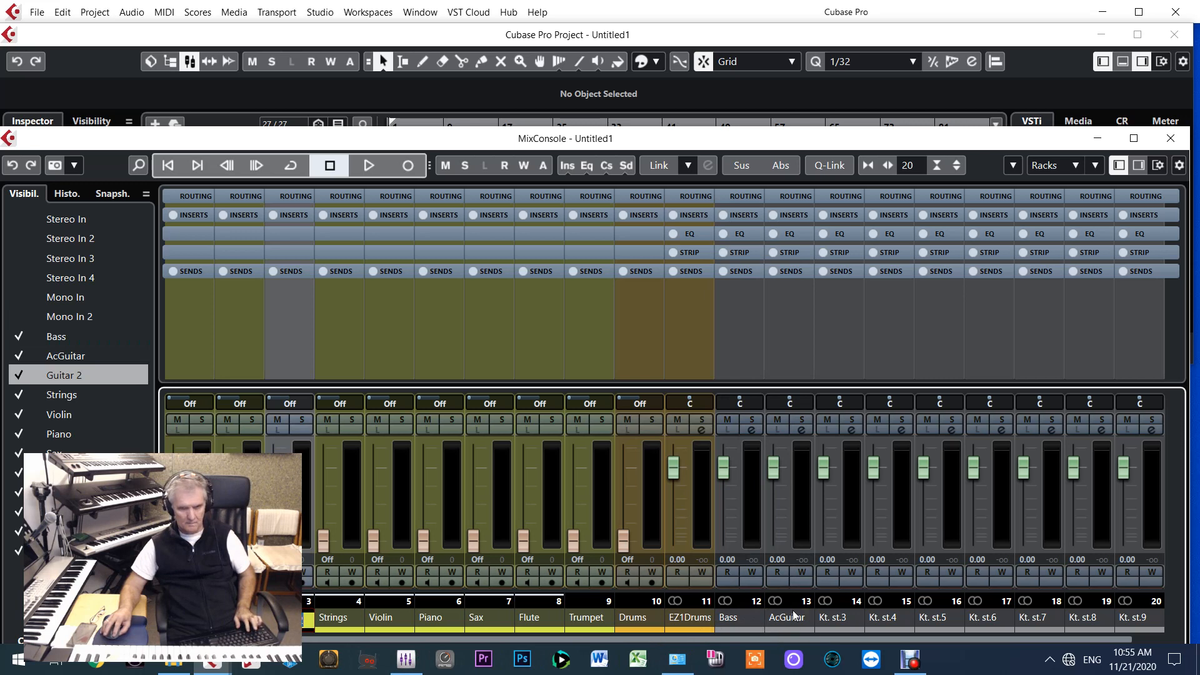
double_click(825, 619)
text(Guitar 2)
Copy the MIDI channel names Strings and Violin onto the Kt. st.4 and Kt. st.5 output channels
double_click(332, 622)
key(ctrl+c)
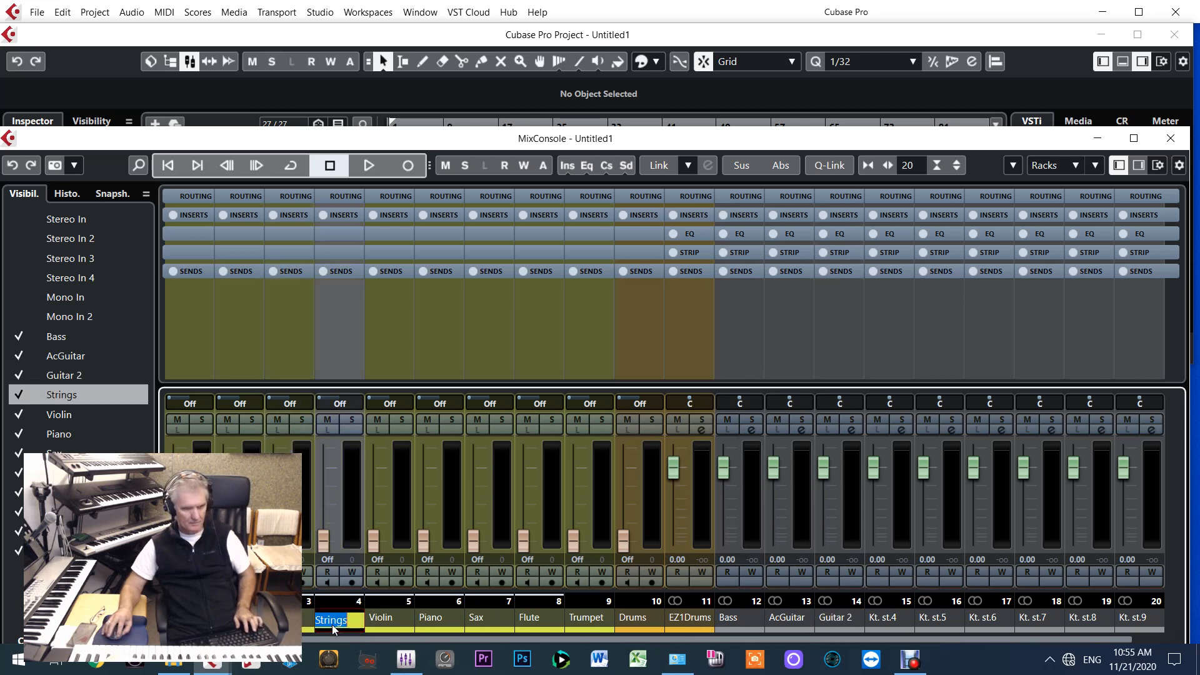
double_click(890, 623)
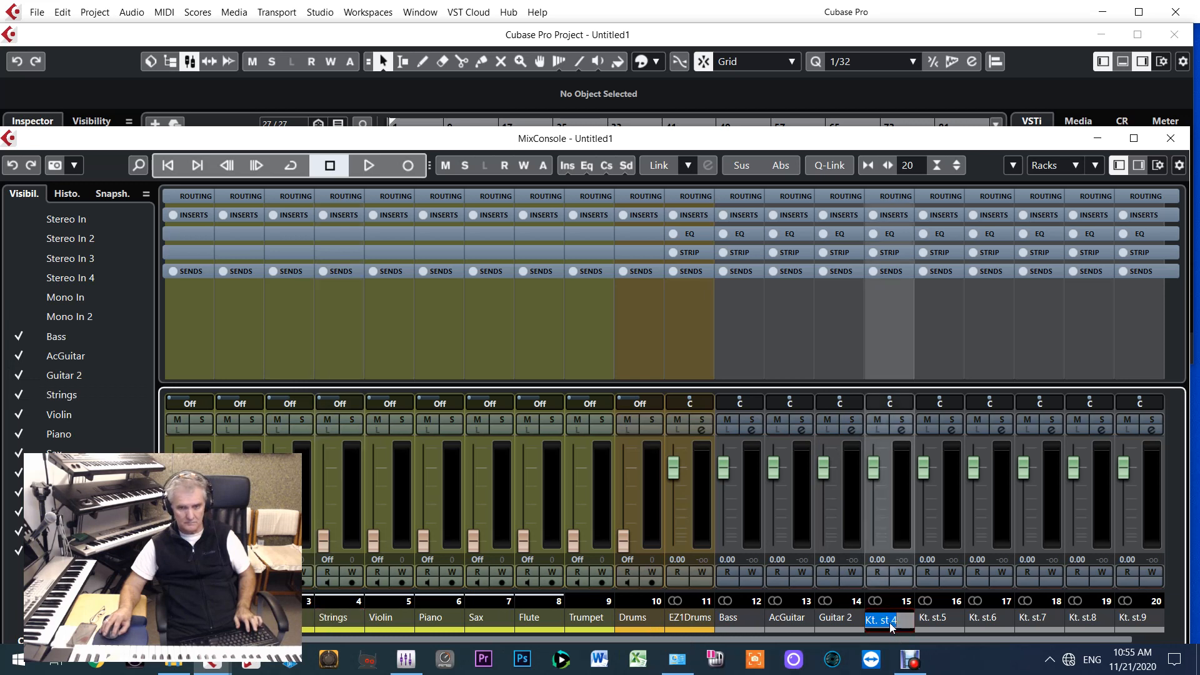
key(ctrl+v)
double_click(383, 618)
key(ctrl+c)
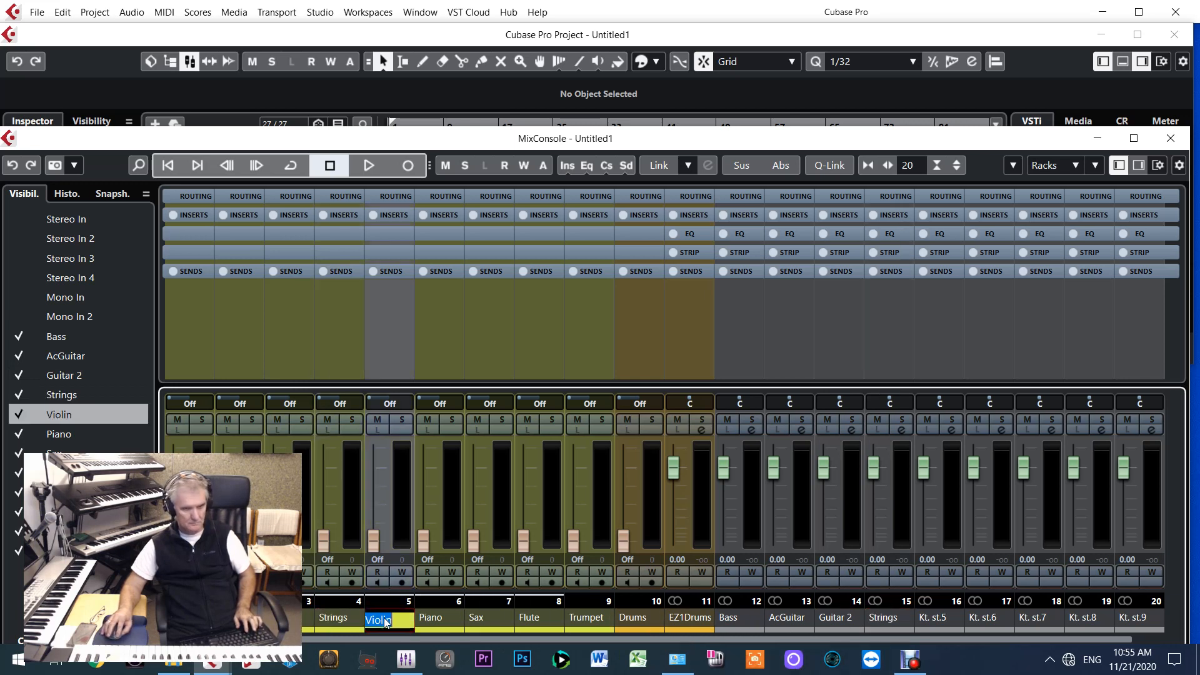
double_click(940, 616)
key(ctrl+v)
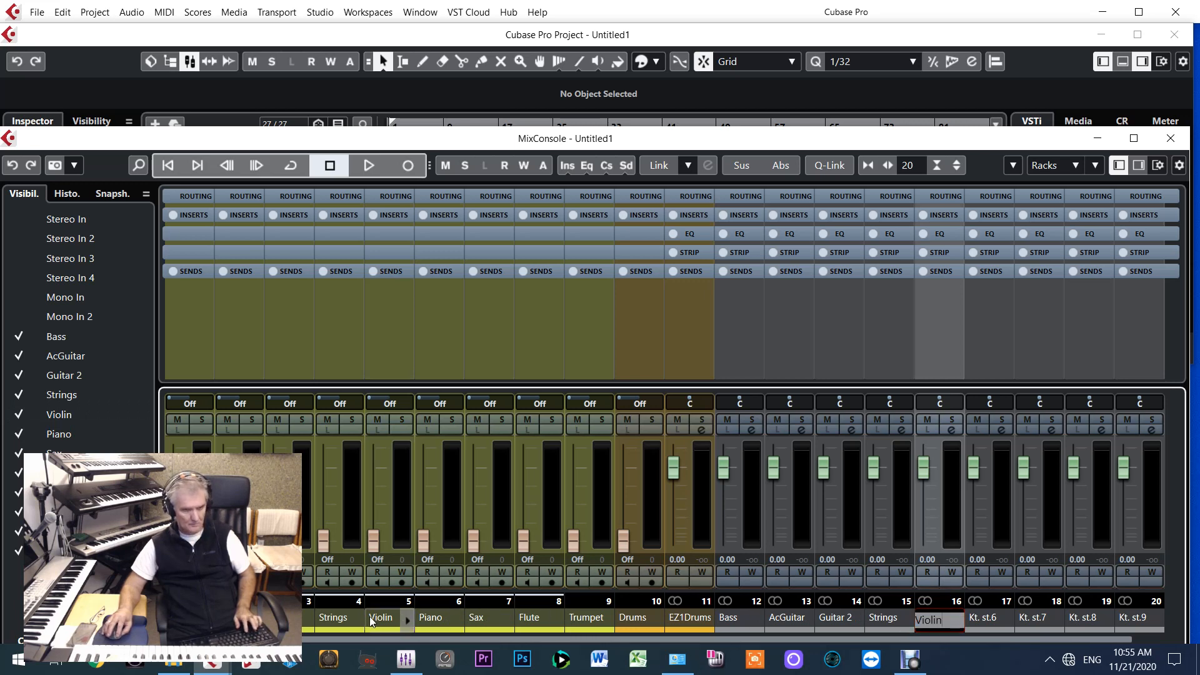
Copy the MIDI channel names Piano and Sax onto the Kt. st.6 and Kt. st.7 output channels
double_click(437, 619)
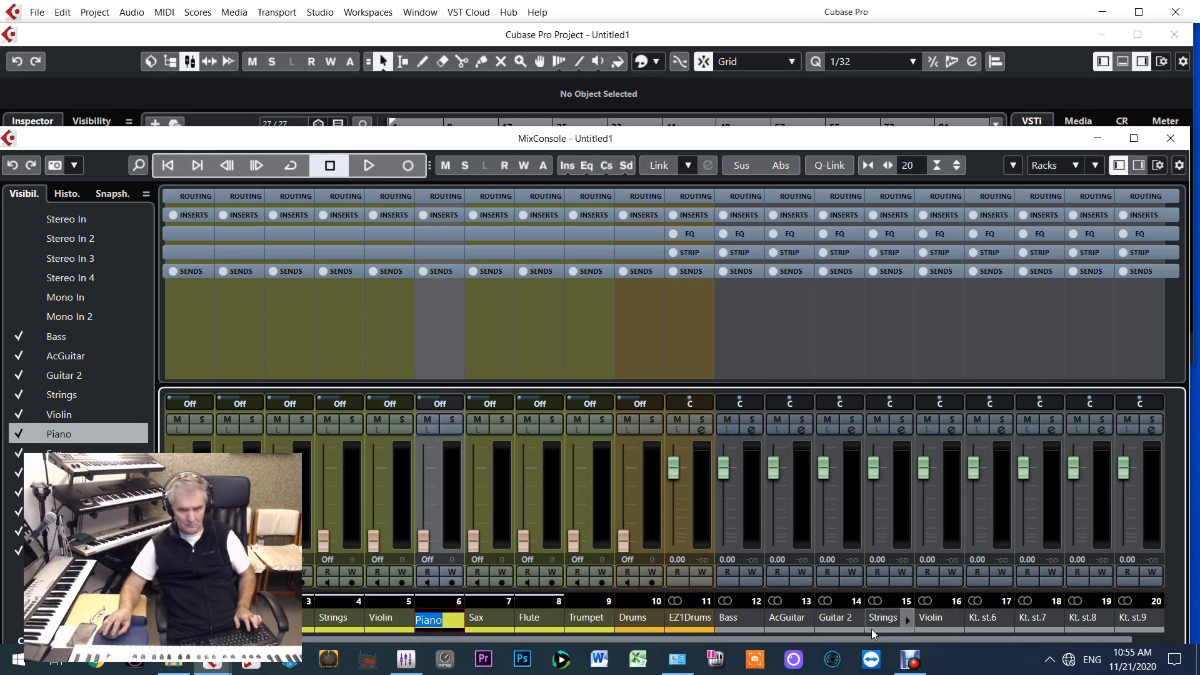
key(ctrl+c)
double_click(985, 619)
key(ctrl+v)
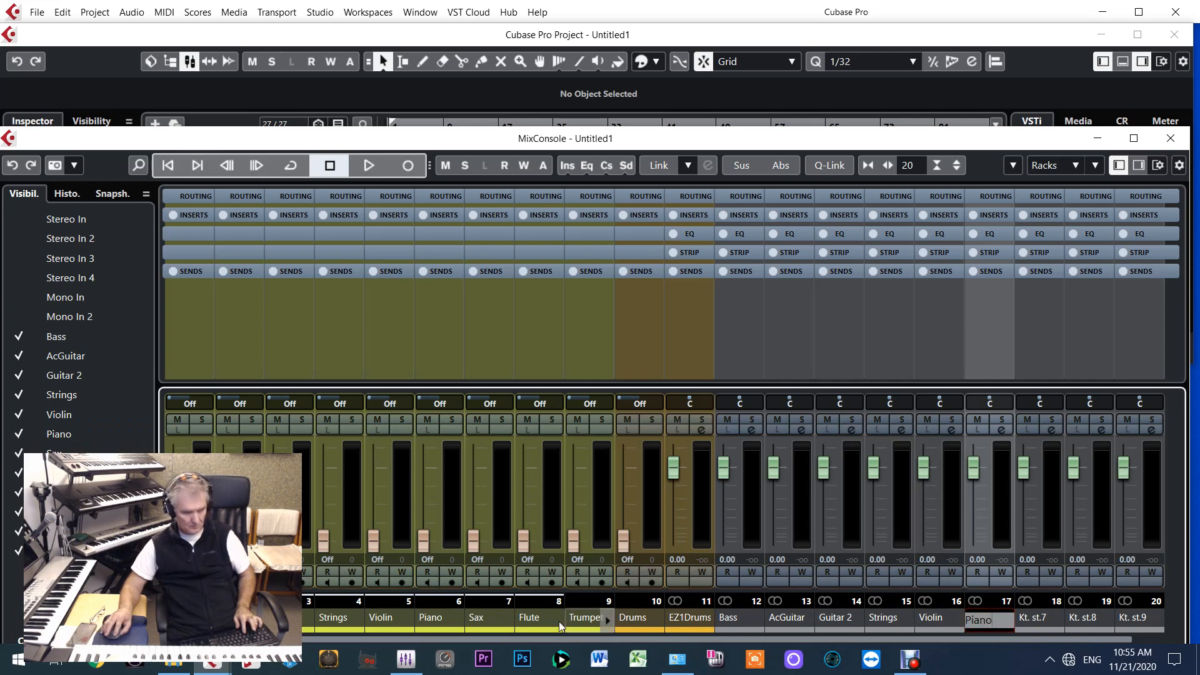
double_click(481, 621)
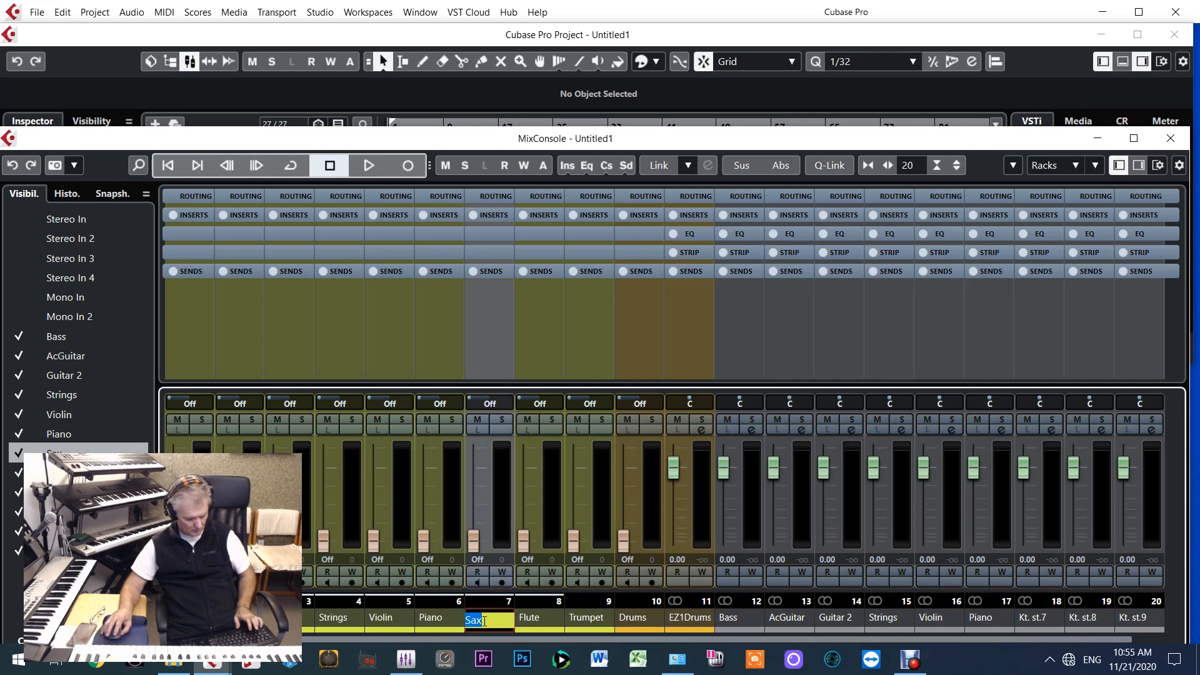
key(ctrl+c)
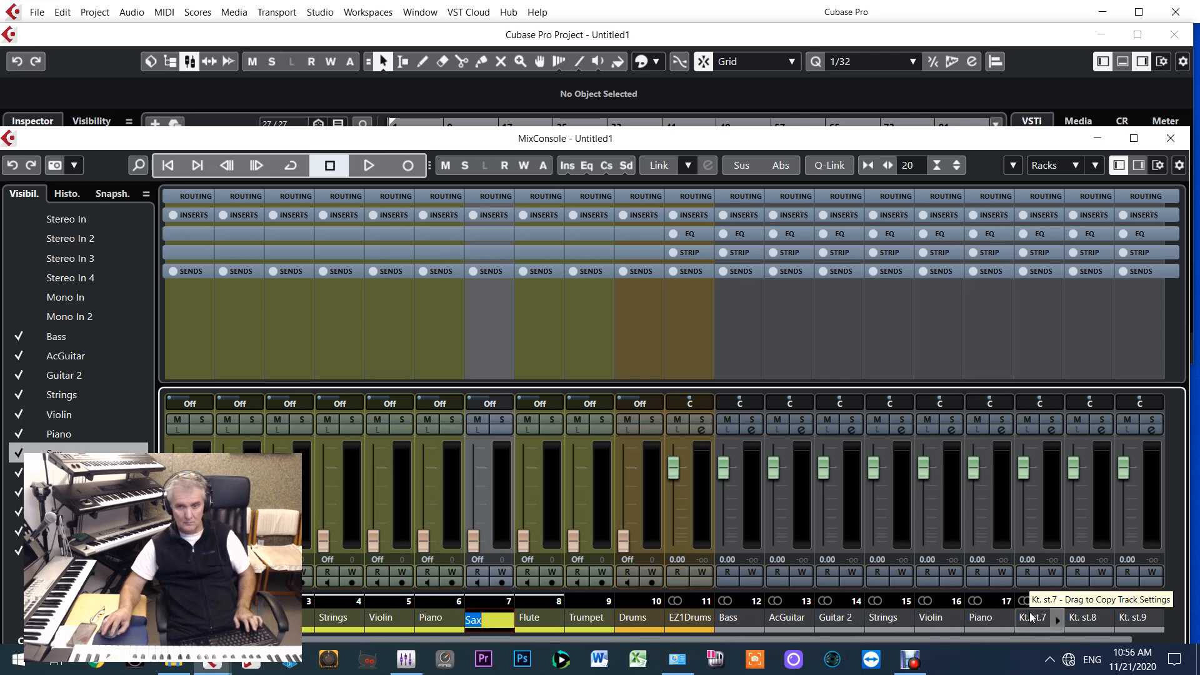
double_click(1032, 619)
key(ctrl+v)
Copy the MIDI channel names Flute and Trumpet onto the Kt. st.8 and Kt. st.9 output channels
double_click(529, 621)
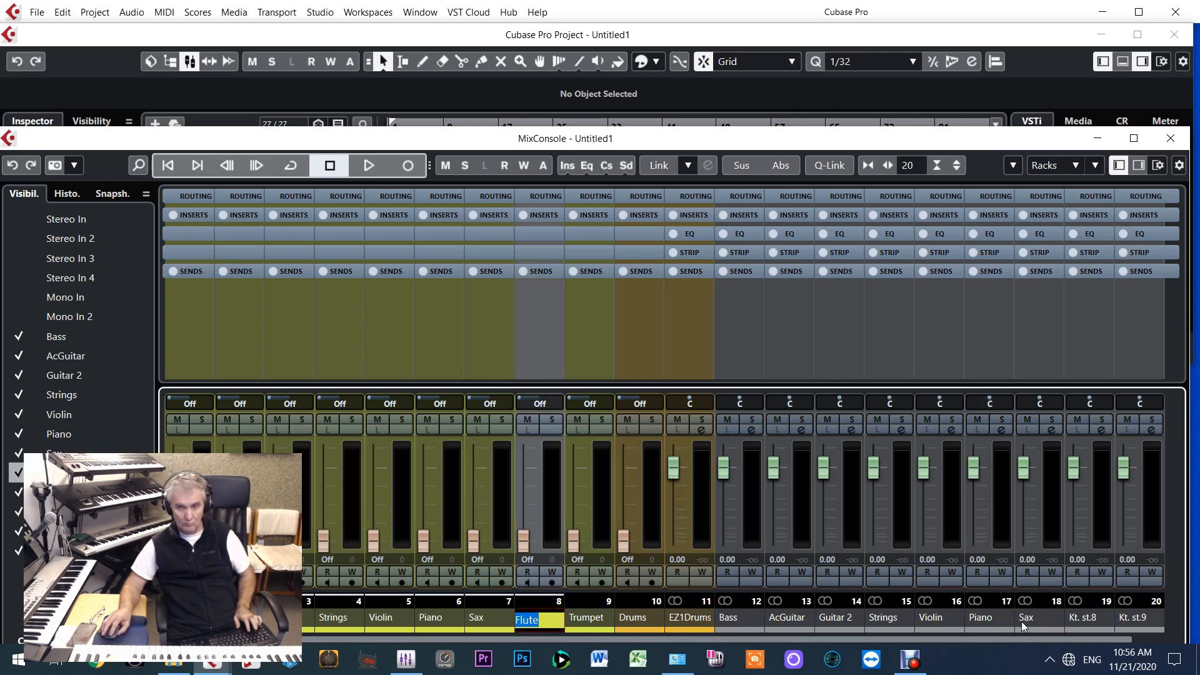
key(ctrl+c)
double_click(1070, 618)
key(ctrl+v)
key(Return)
double_click(585, 618)
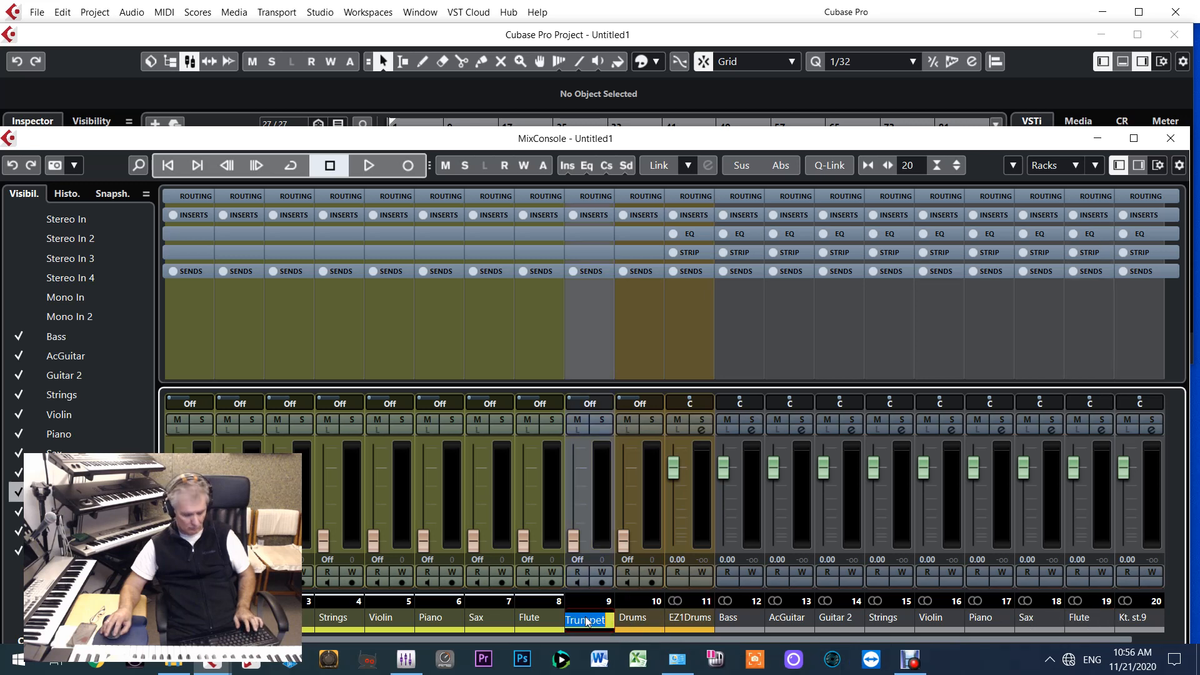
click(1132, 621)
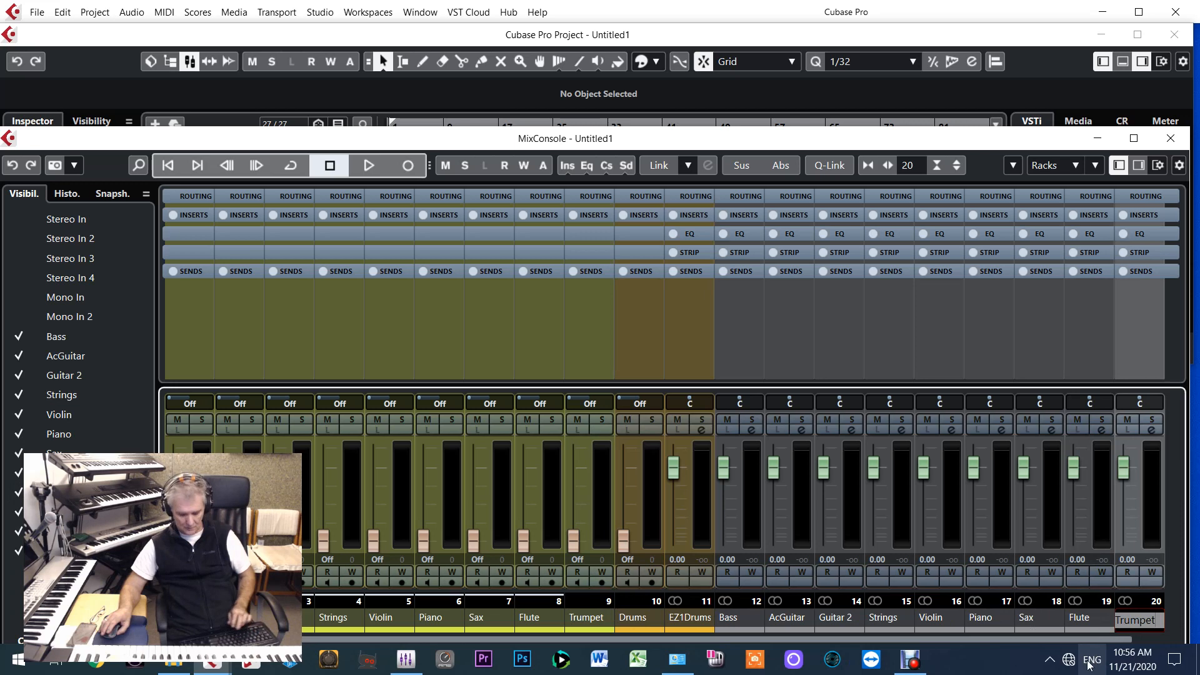
Colour the nine Kontakt output channels from Bass to Trumpet green and collapse the Kontakt folder in the track list
click(737, 624)
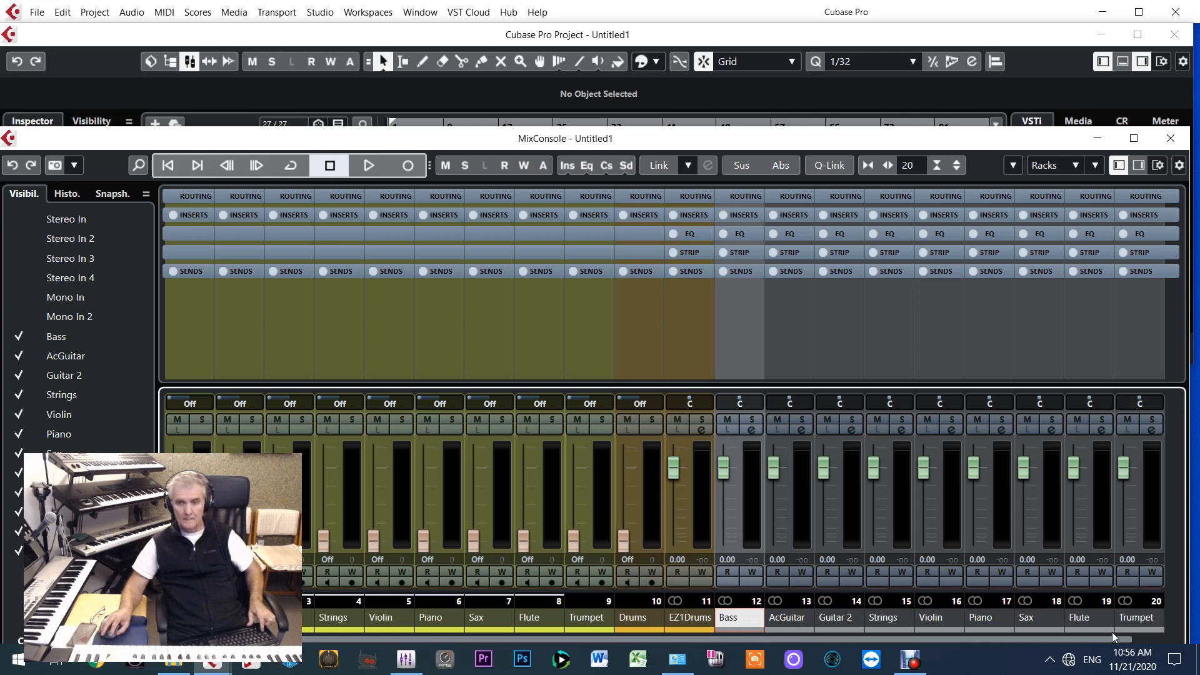
click(1135, 622)
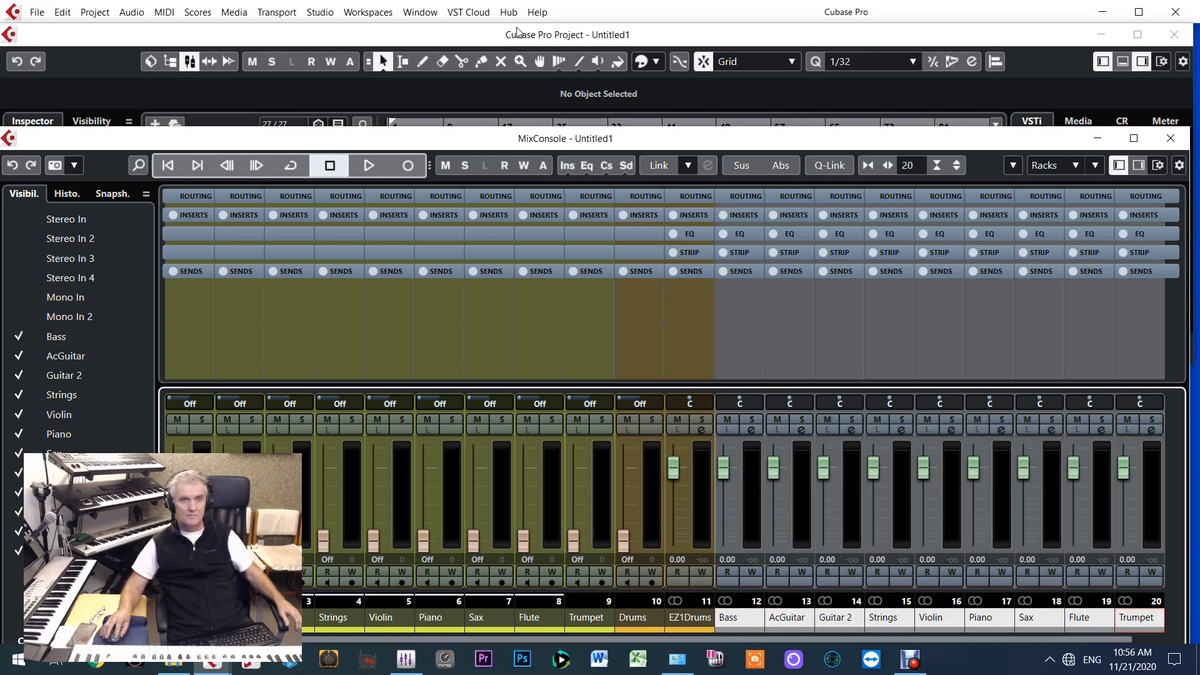
click(507, 39)
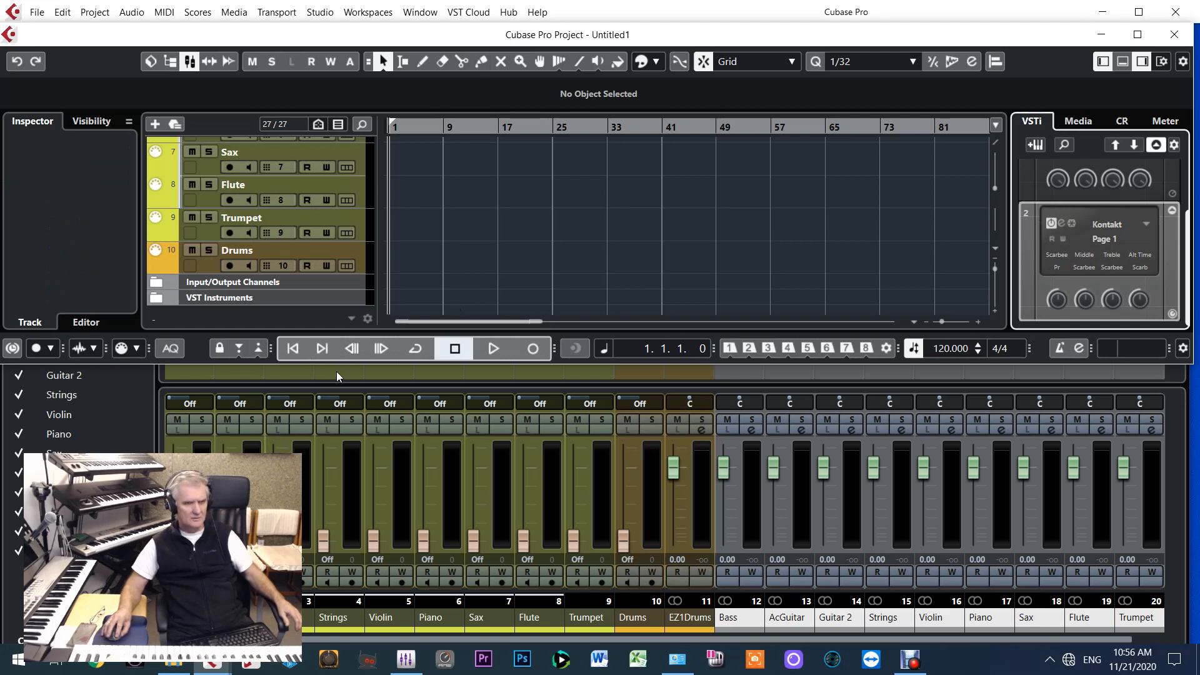
drag(347, 366, 343, 577)
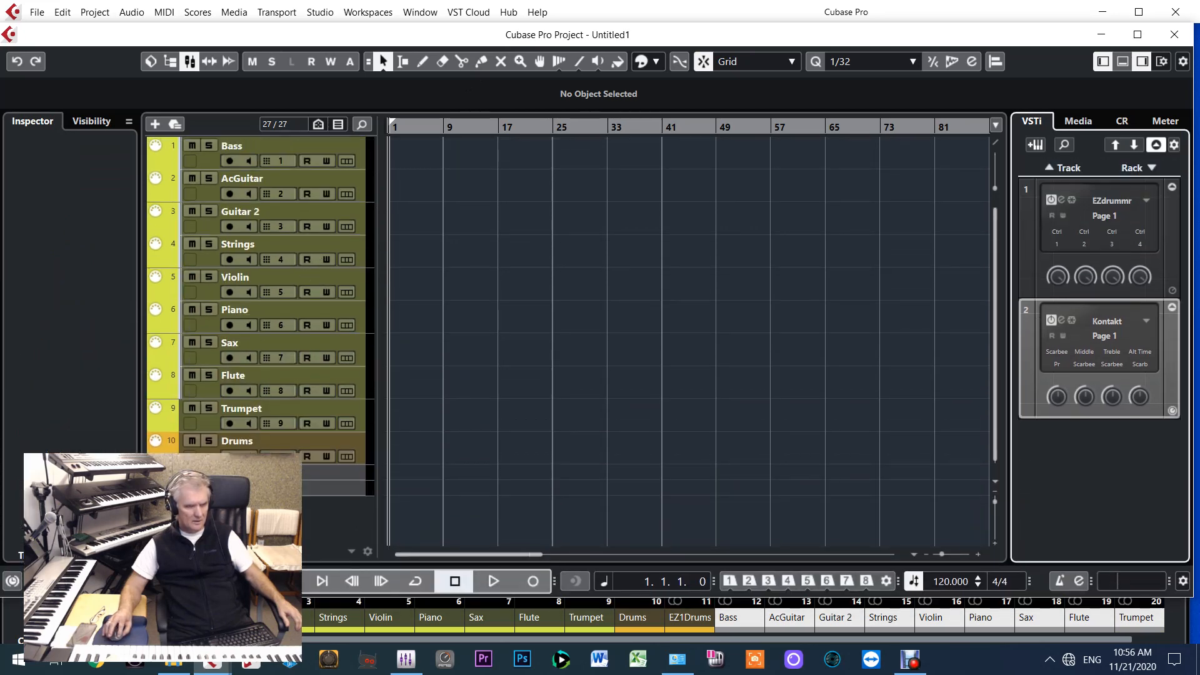
click(155, 488)
scroll(155, 488, down, 5)
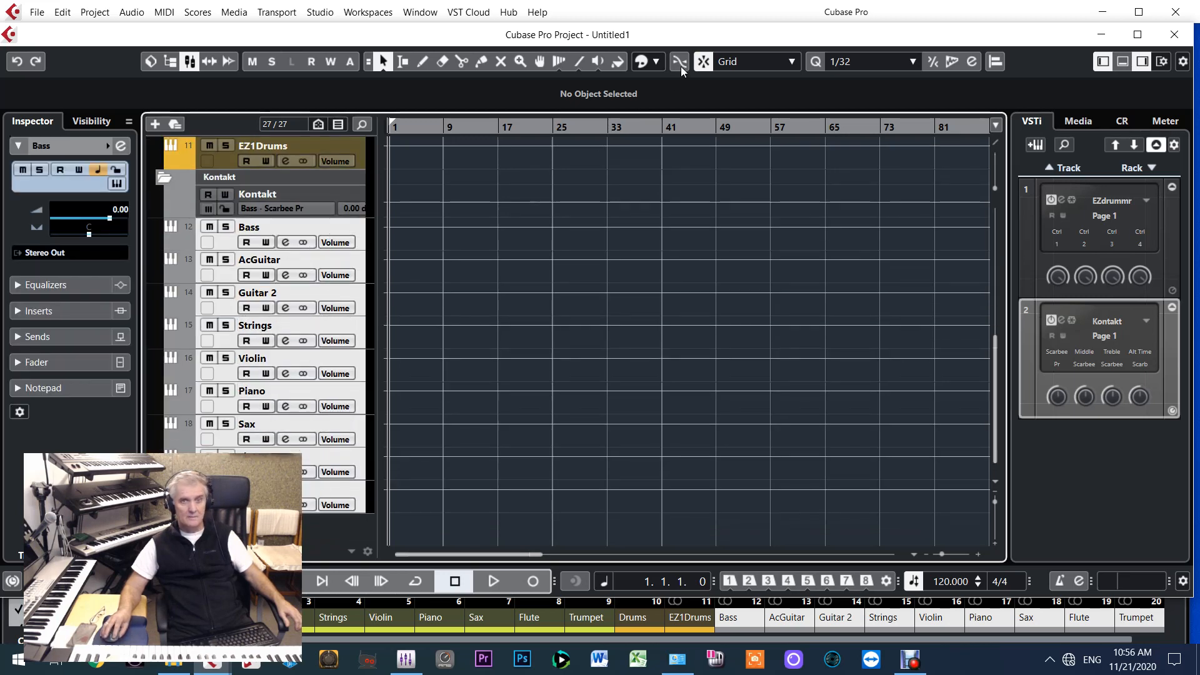
click(656, 67)
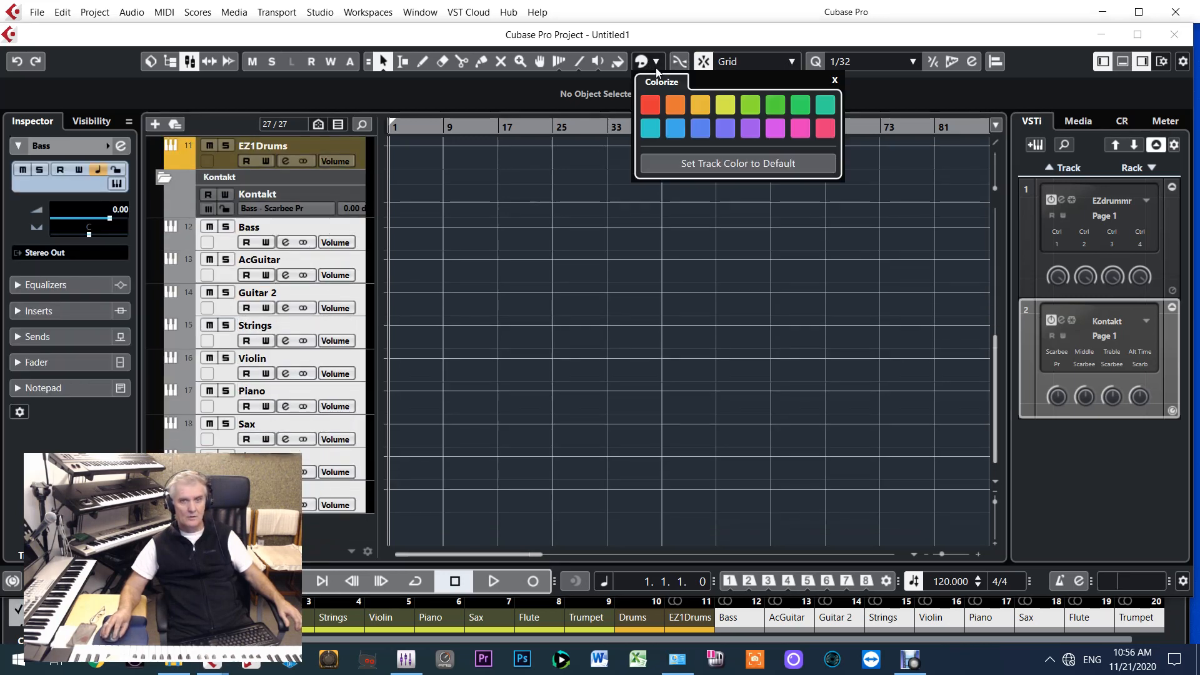
click(774, 106)
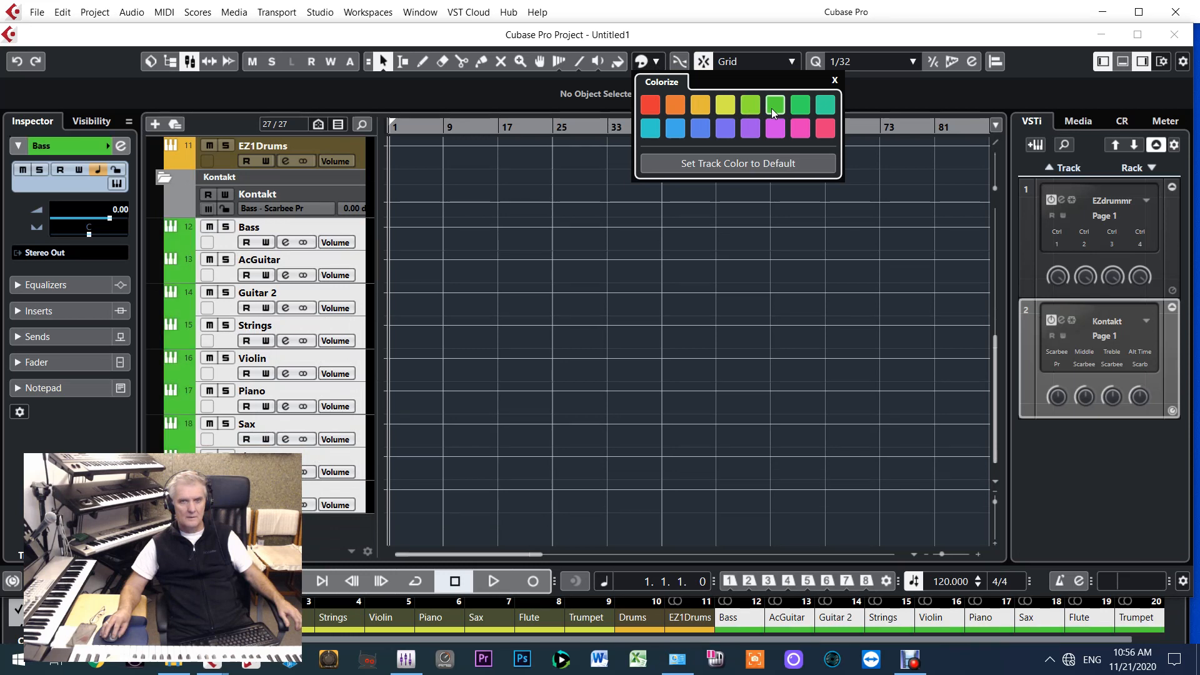
click(168, 182)
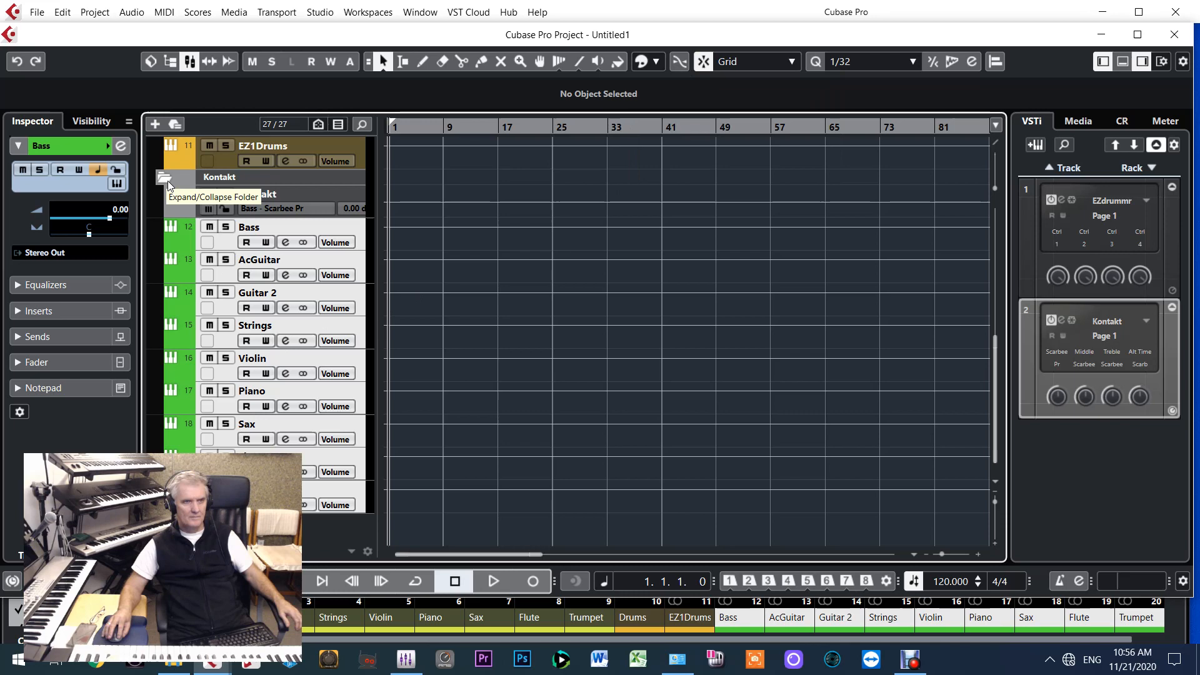
click(168, 181)
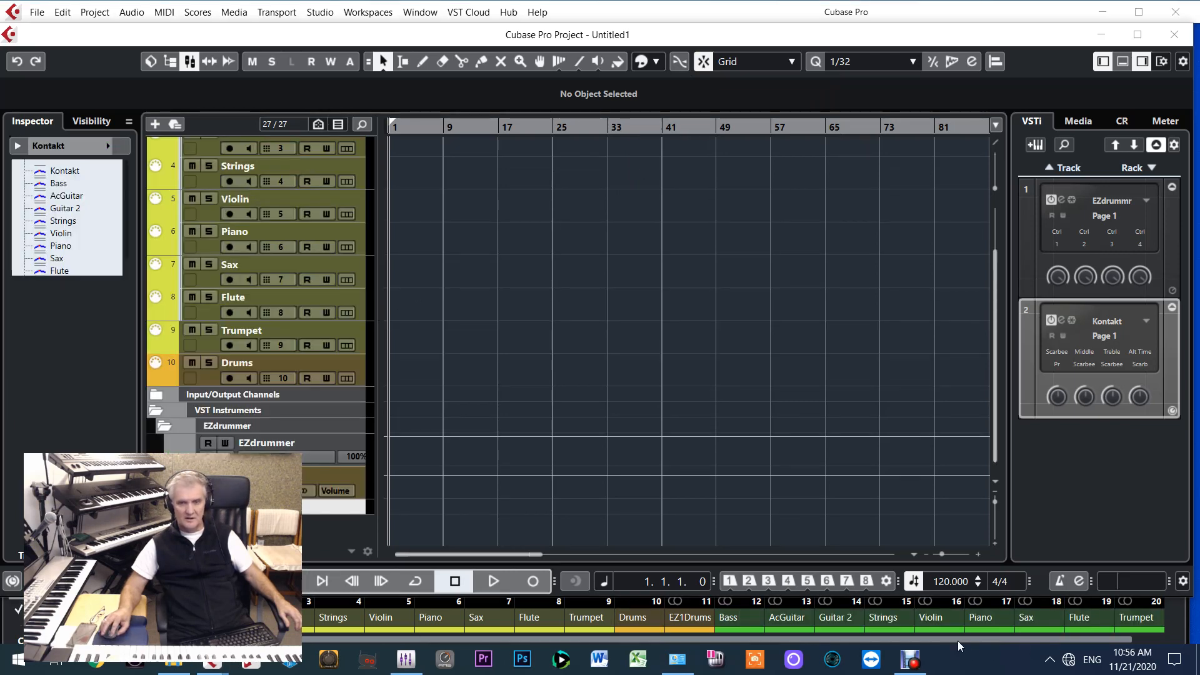
Show the MixConsole and check the Bass and EZ1Drums output channels
key(F3)
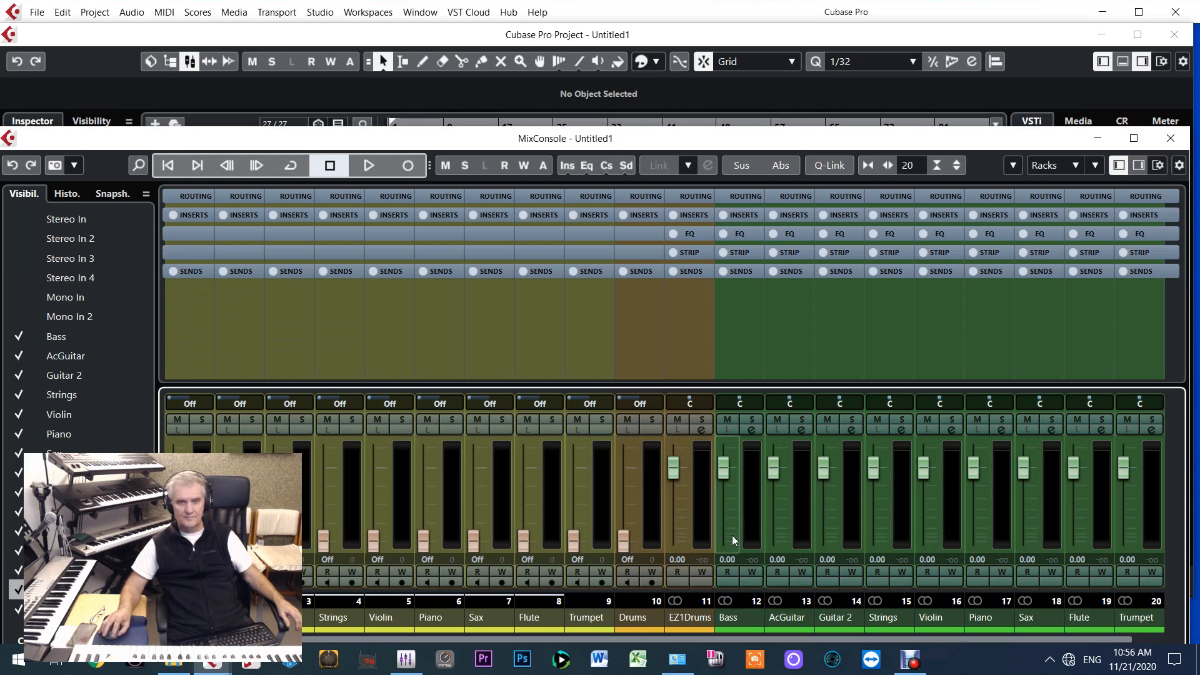
click(729, 618)
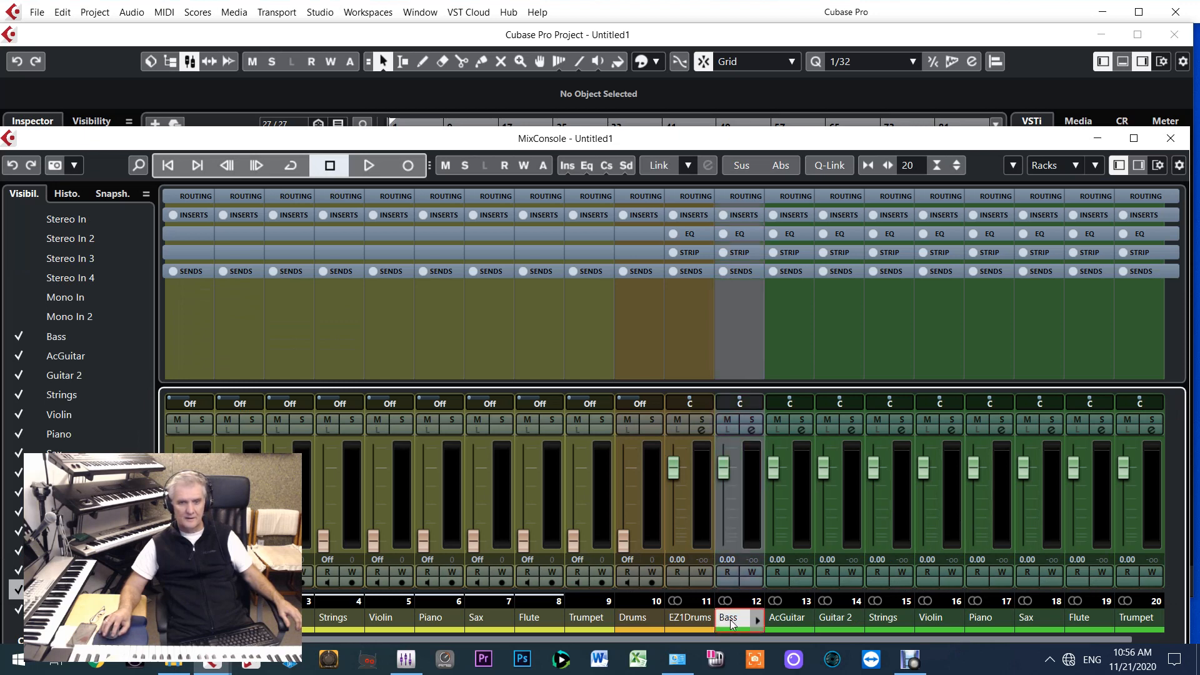
click(694, 621)
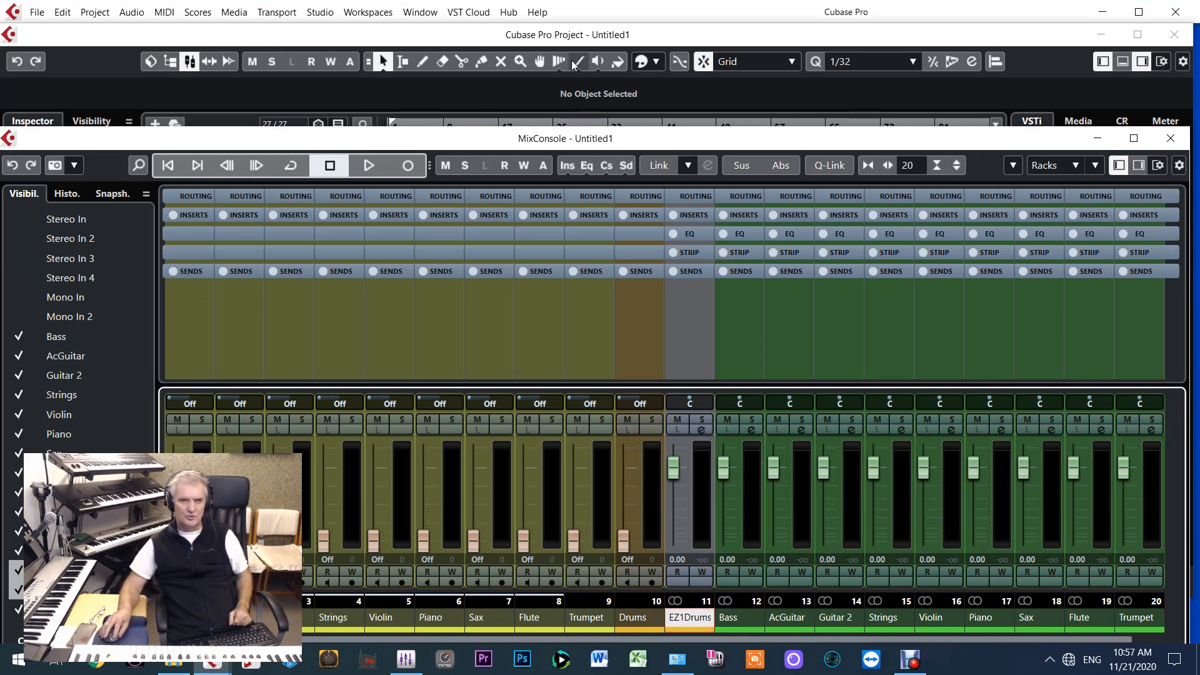
Collapse the EZdrummer folder and the VST Instruments folder in the project's track list
click(553, 43)
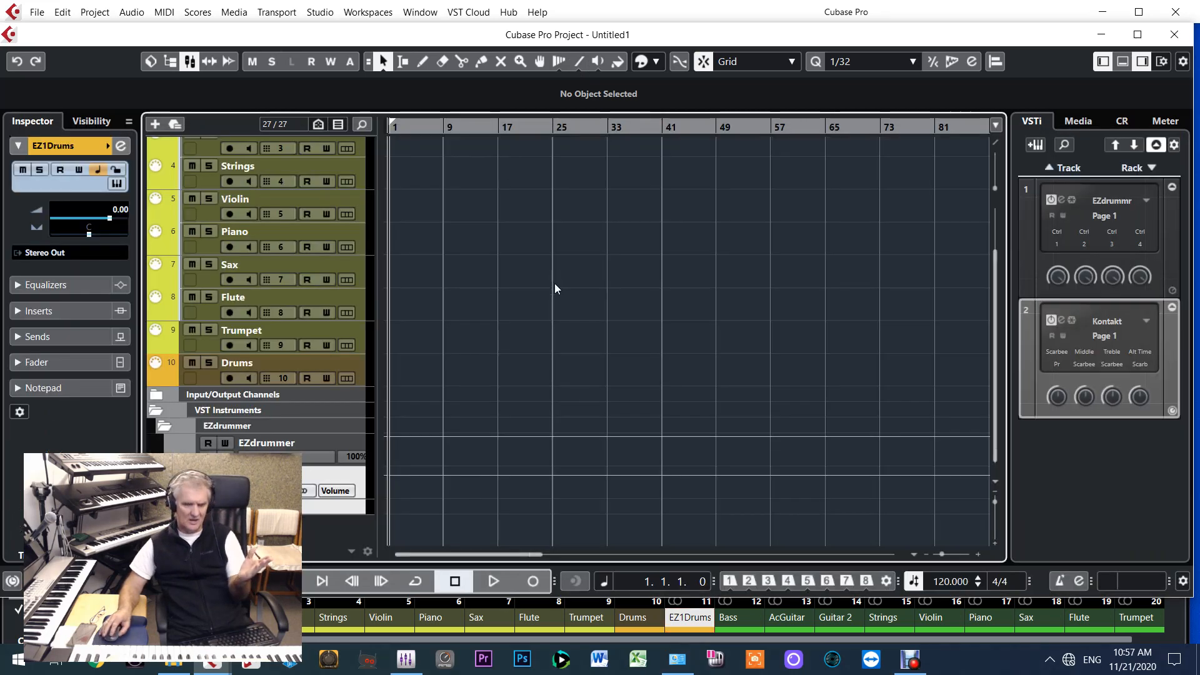
click(161, 427)
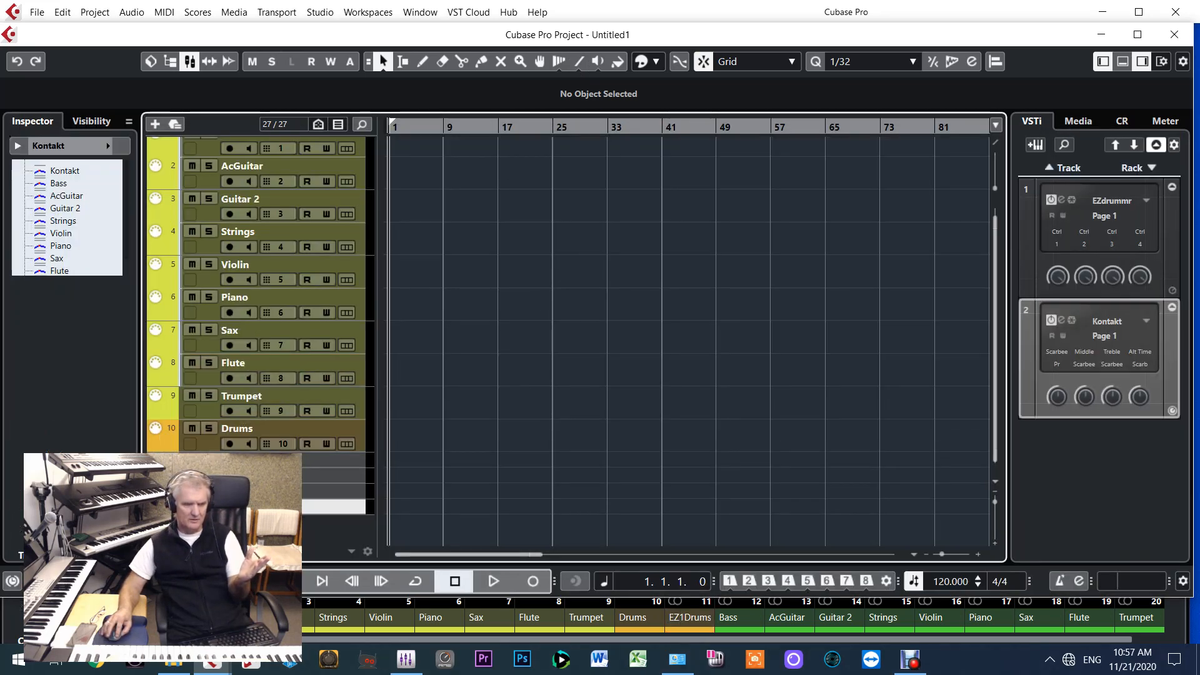
click(156, 475)
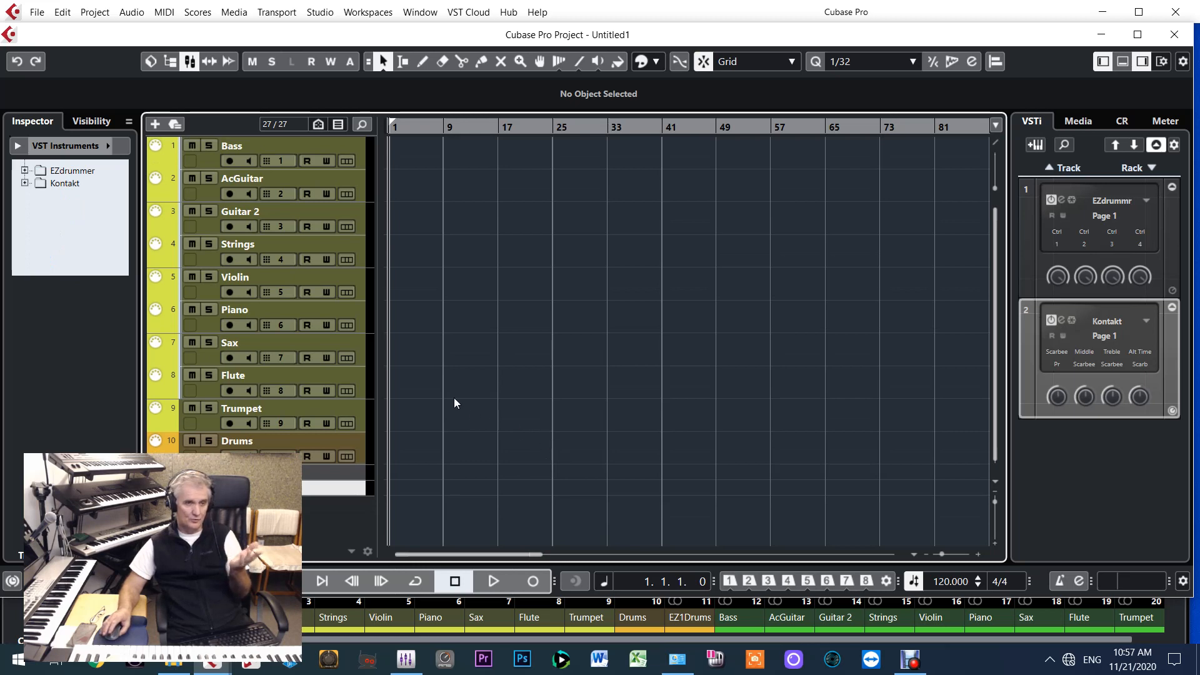
Review the Bass and Guitar 2 MIDI tracks against the Kontakt instrument rack, close Kontakt and bring up the MixConsole
click(204, 163)
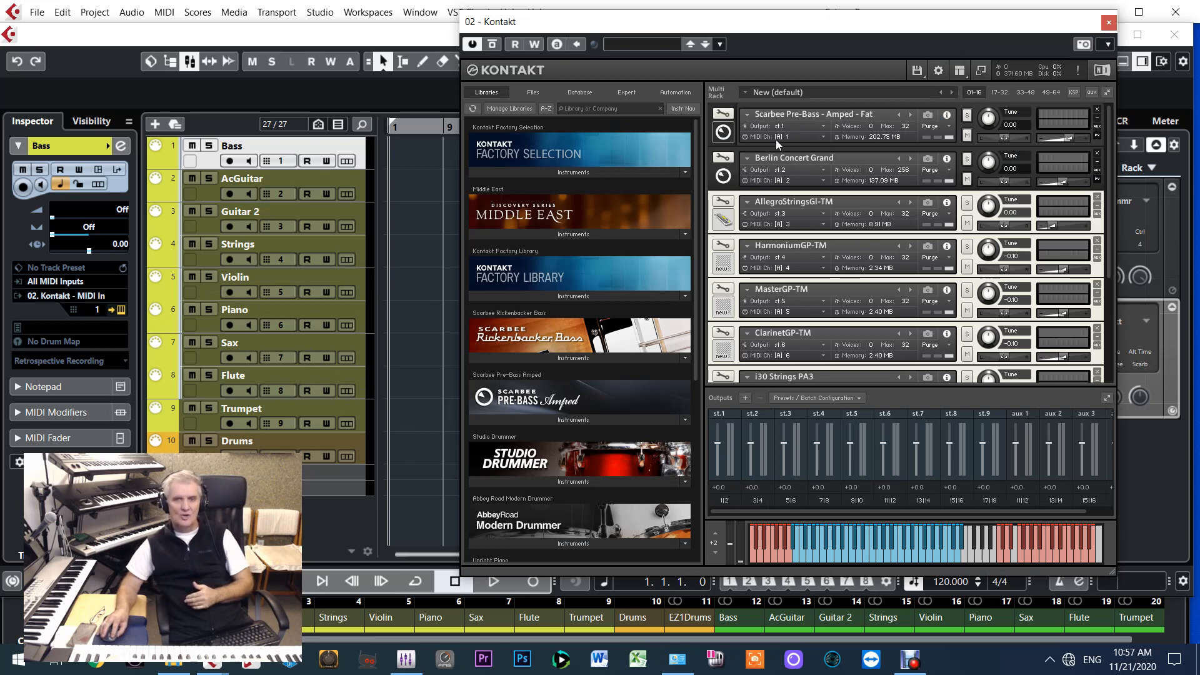
click(209, 227)
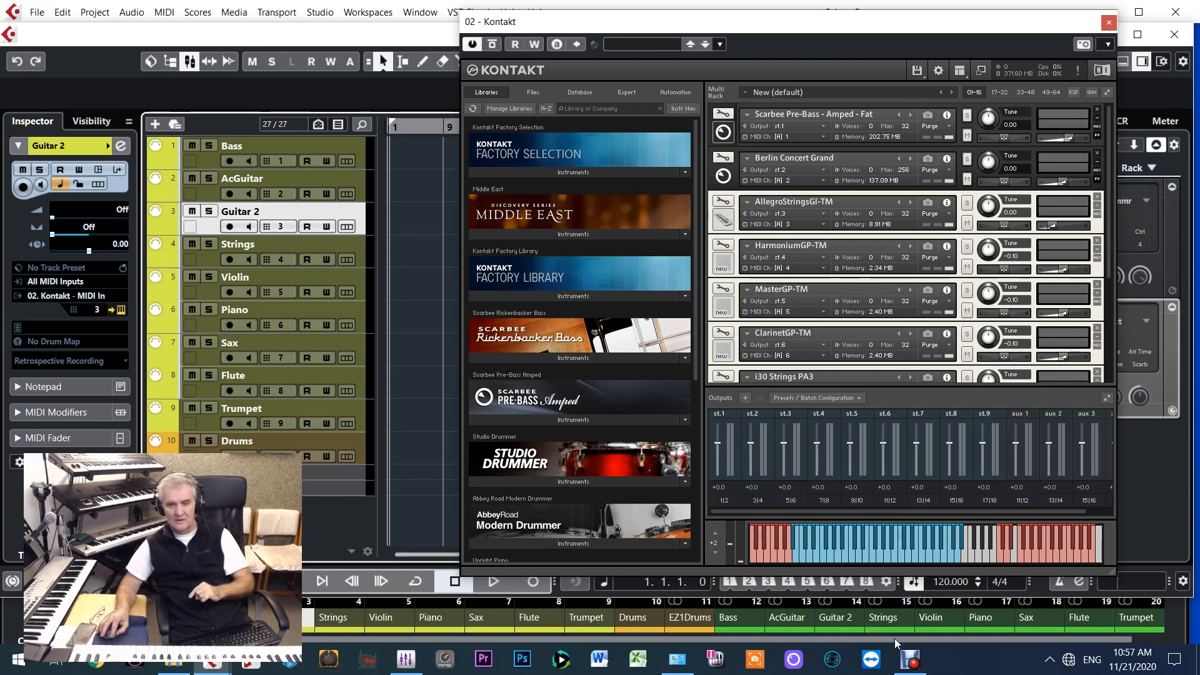
key(F3)
click(1108, 23)
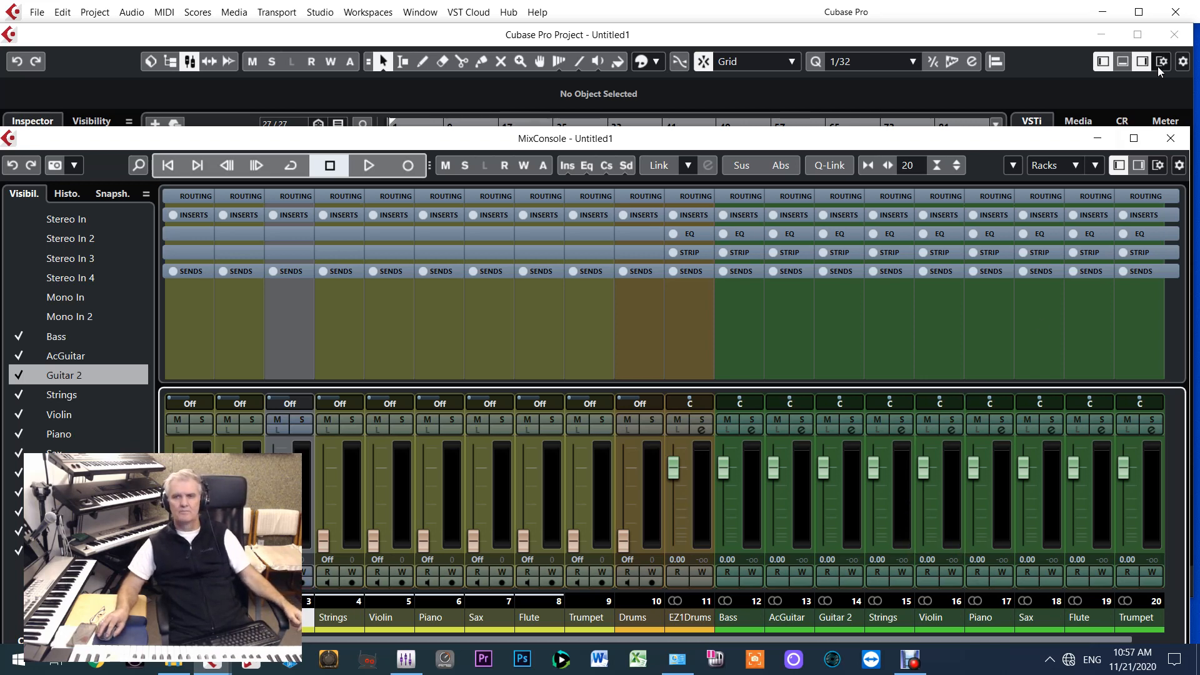
Close the current project without saving it and open the recent project Pokraj Vrela.cpr
click(1174, 34)
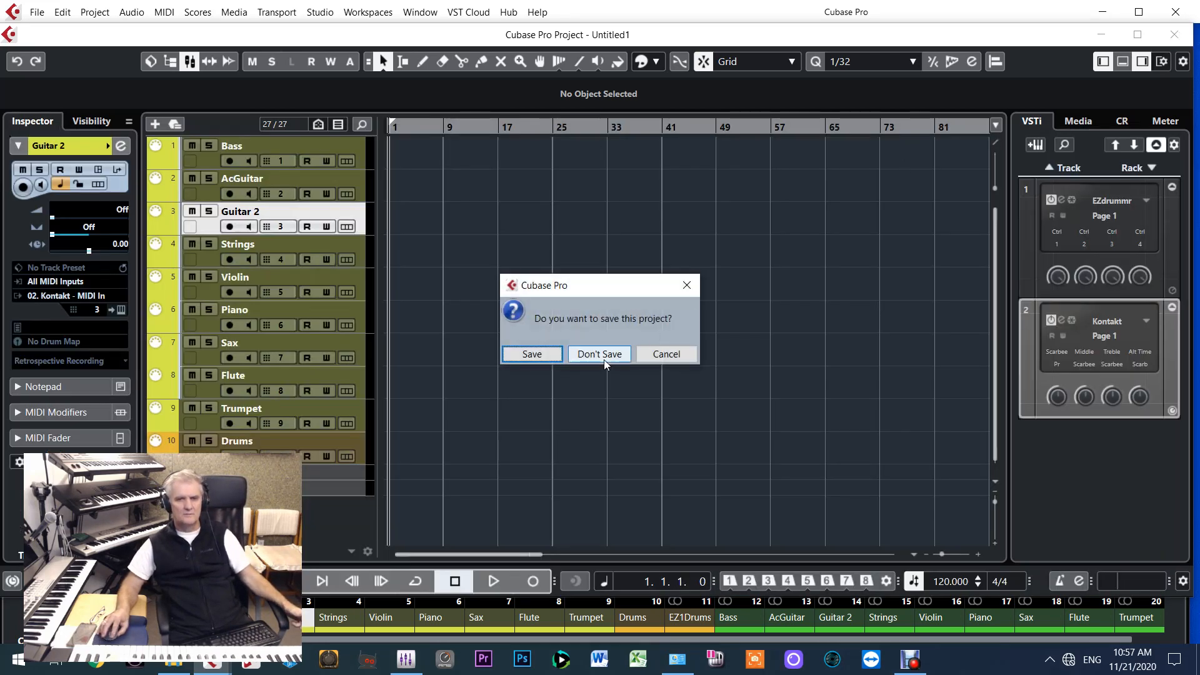
click(604, 360)
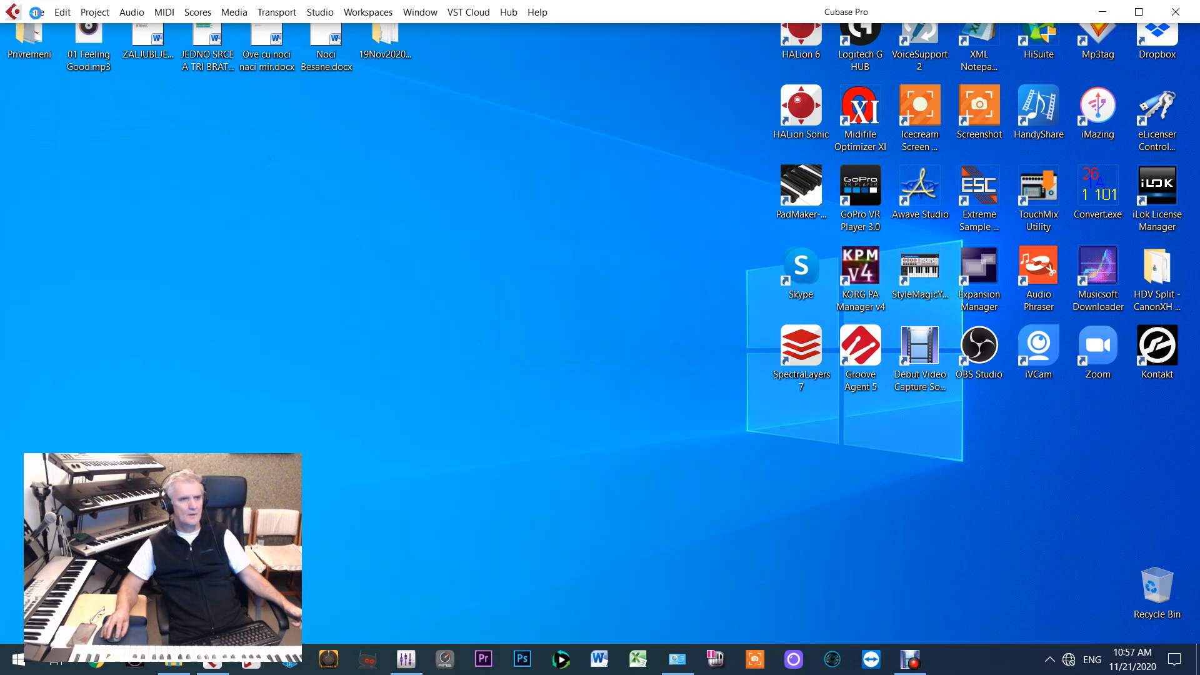
click(37, 12)
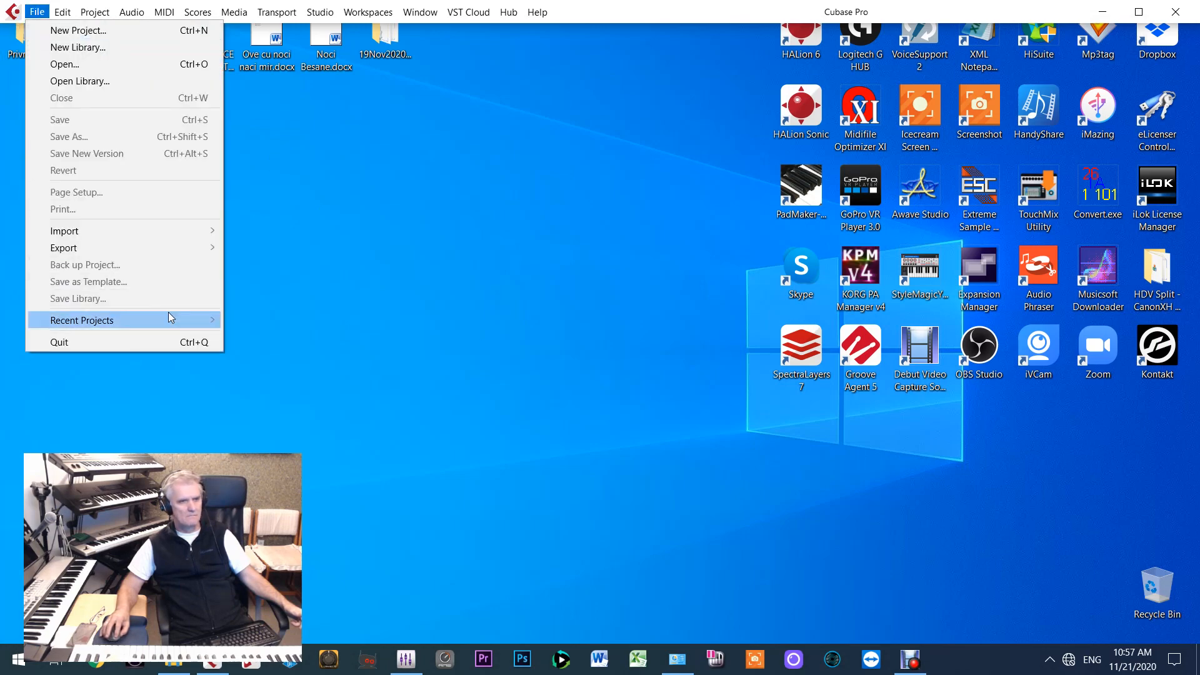
mouse_move(208, 320)
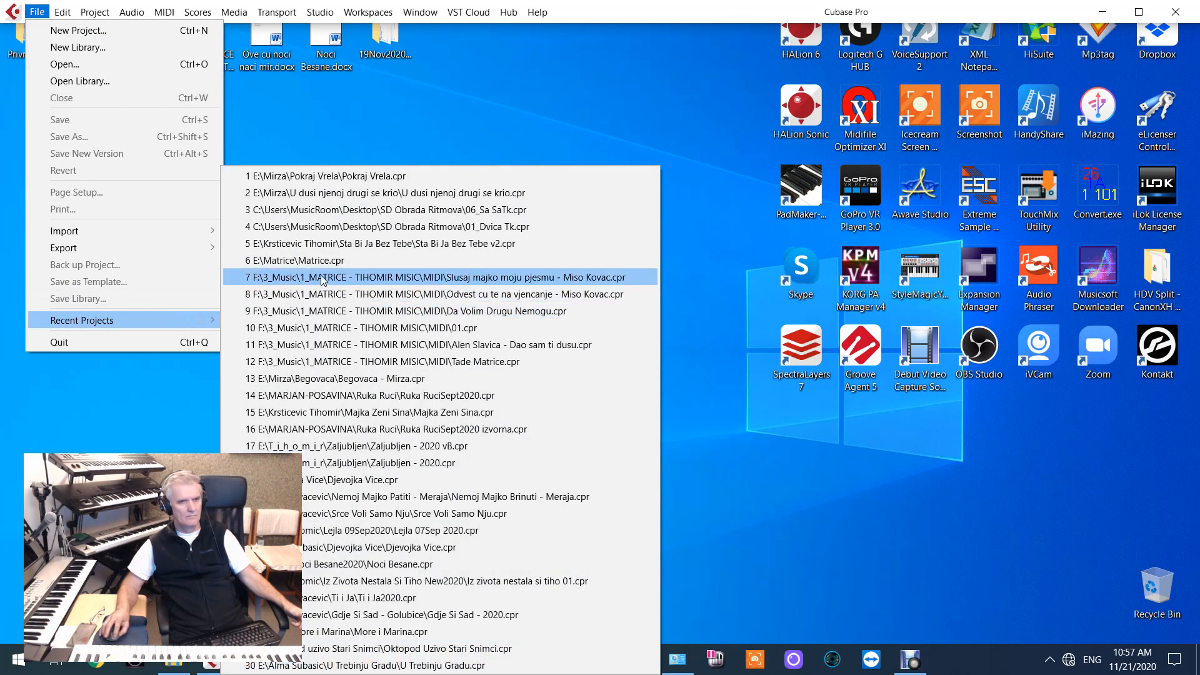
click(354, 178)
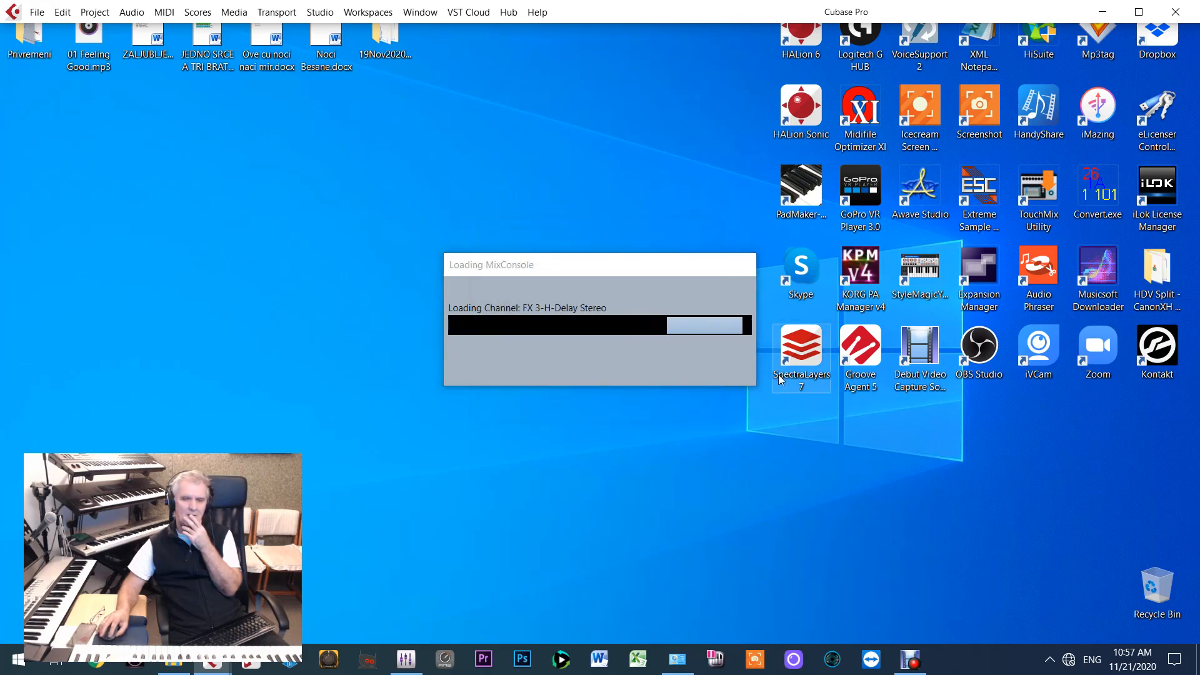
click(819, 508)
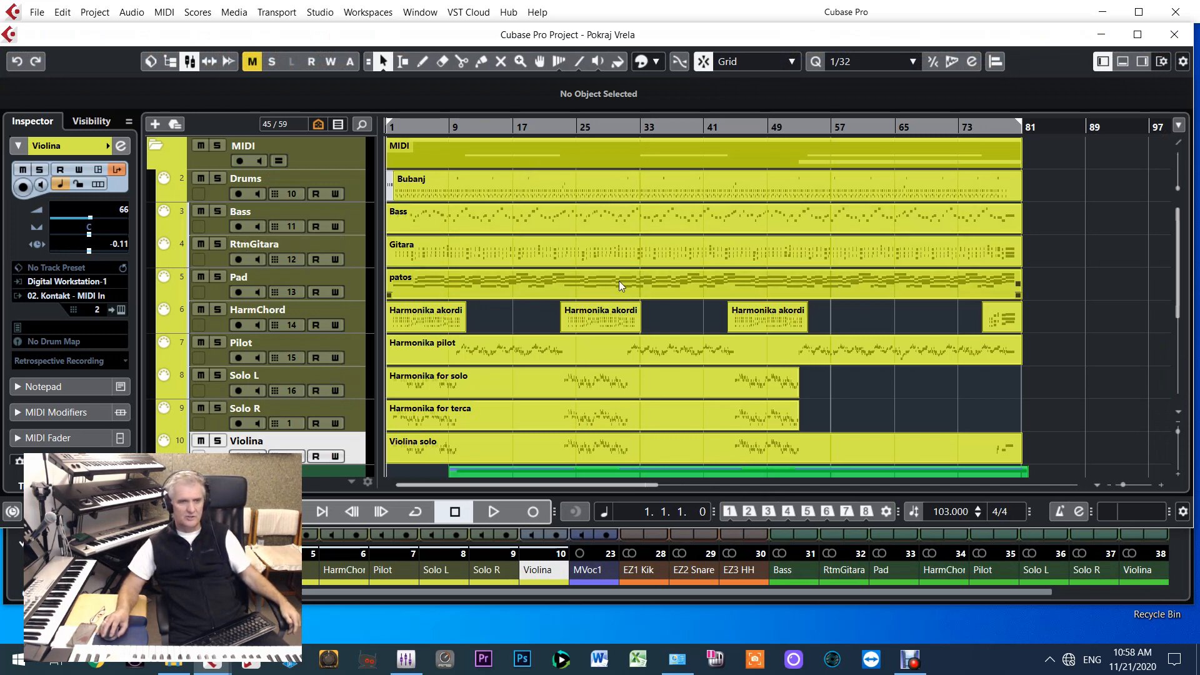
View the EZdrummer instrument that the Drums track drives and close its window
click(215, 196)
click(122, 314)
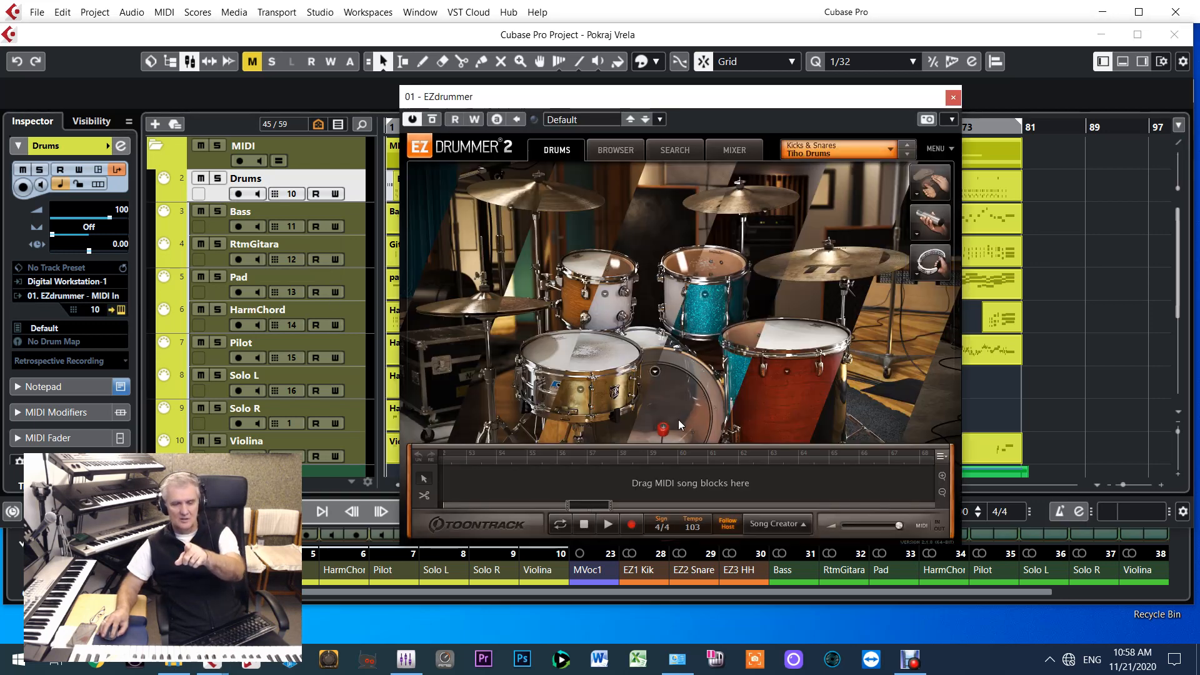
click(954, 99)
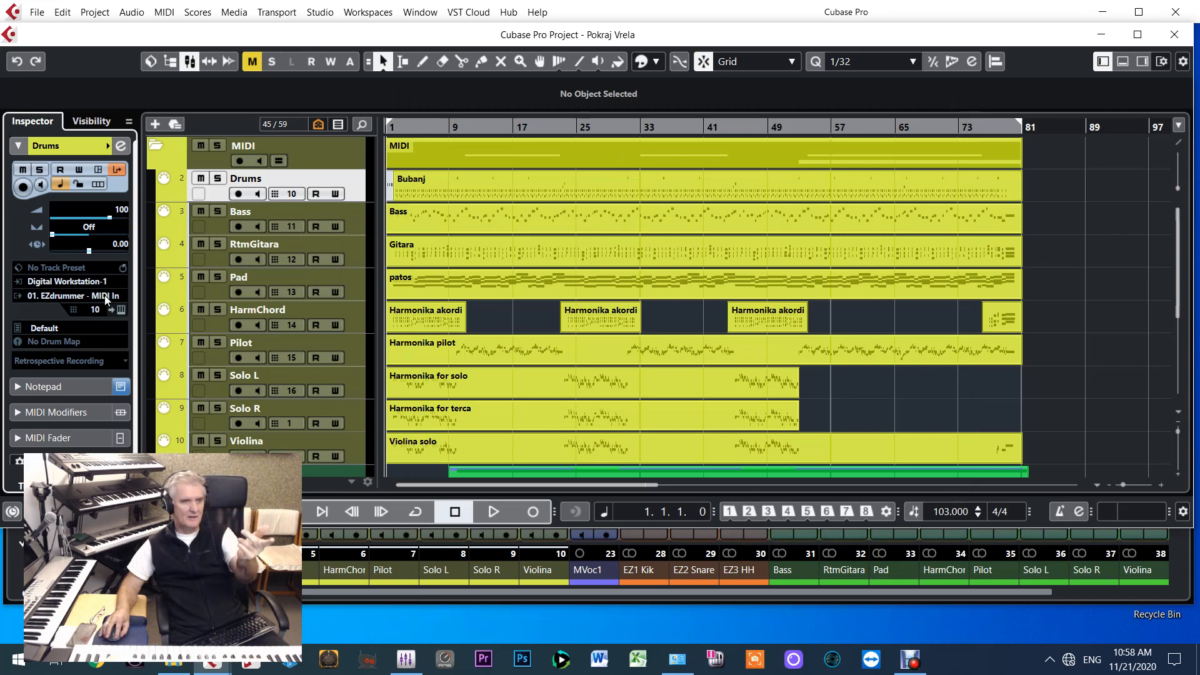
Open the Kontakt instrument from the Bass track and hide its Outputs section to show the whole instrument rack
click(216, 226)
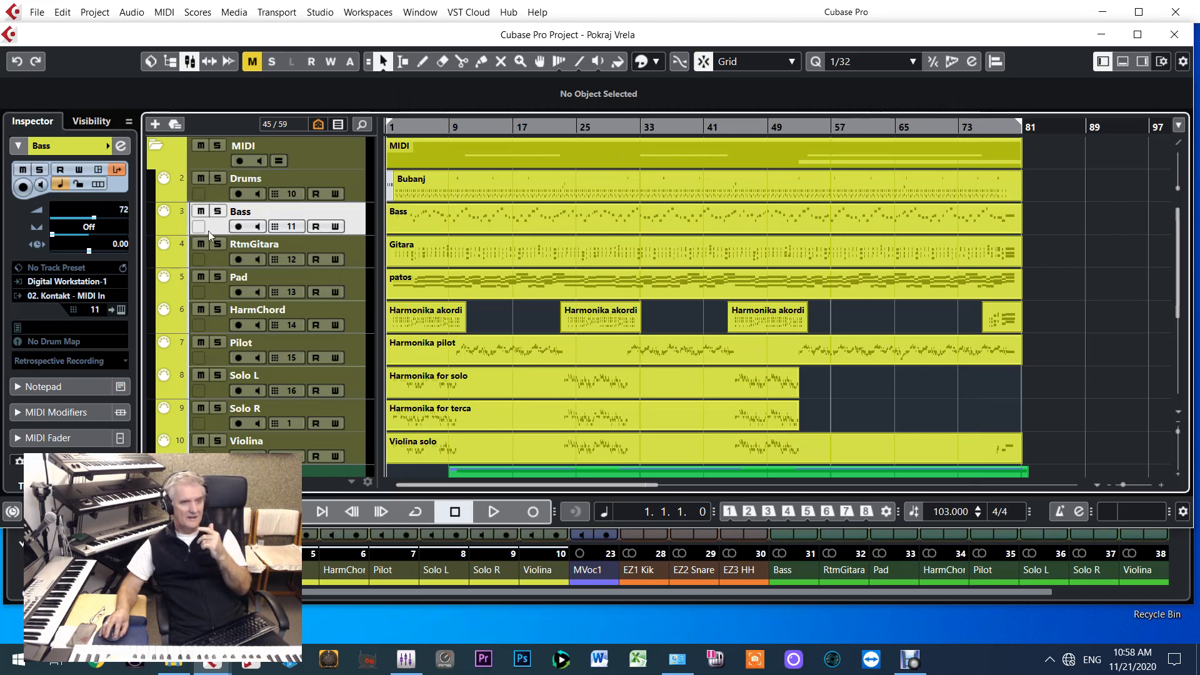
click(120, 309)
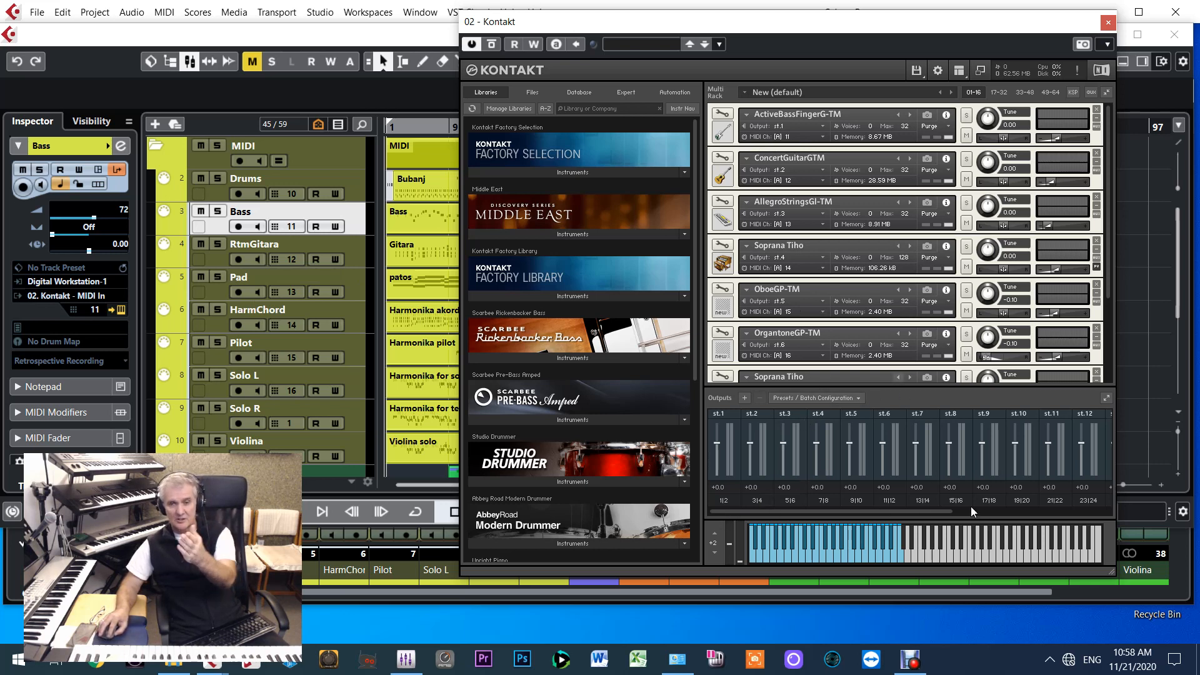
click(959, 70)
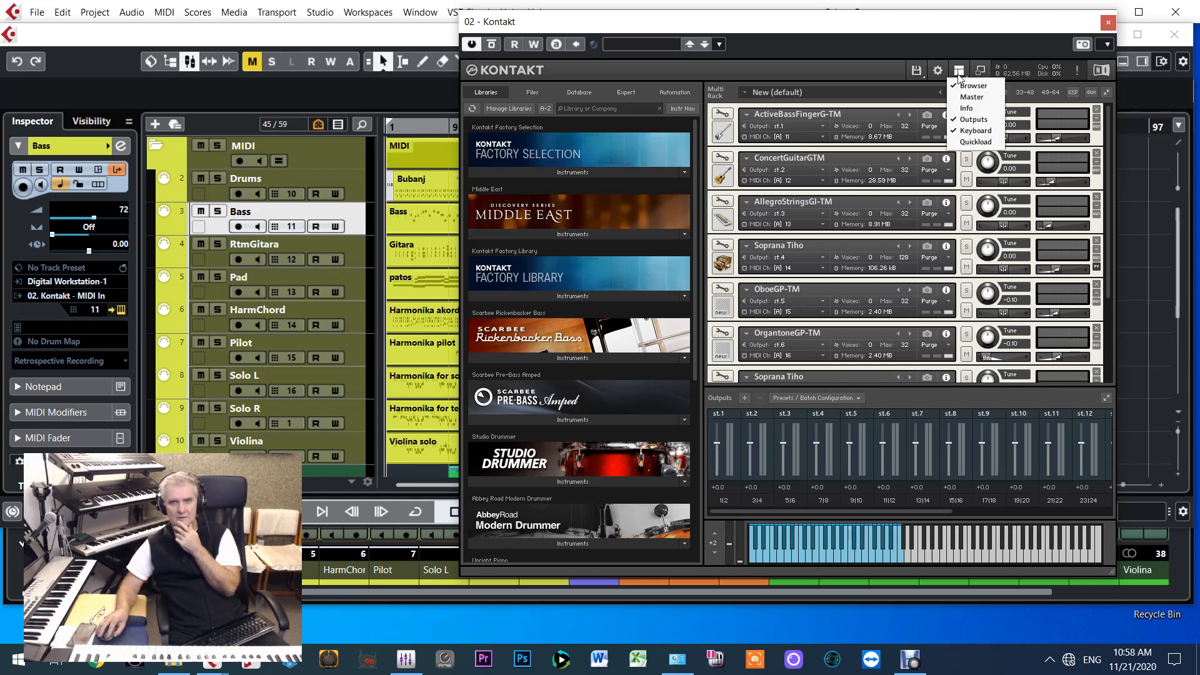
click(964, 120)
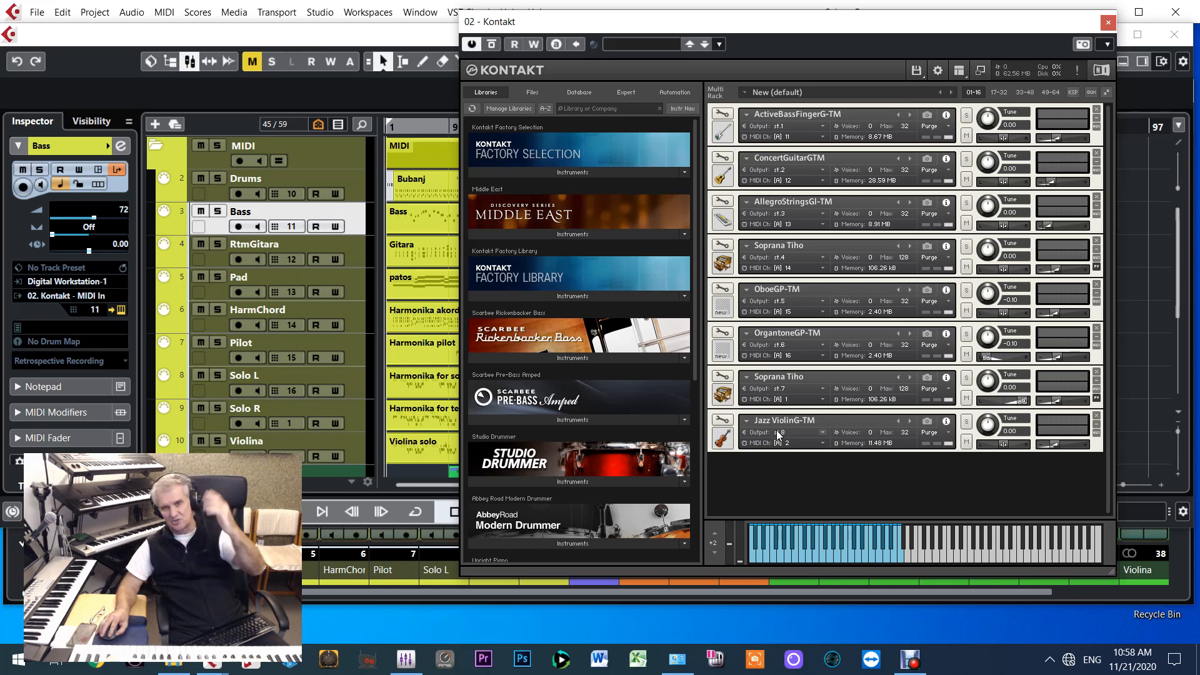
Solo the Violina track and check the audio interface's outputs in the PT IO Control Panel
click(354, 449)
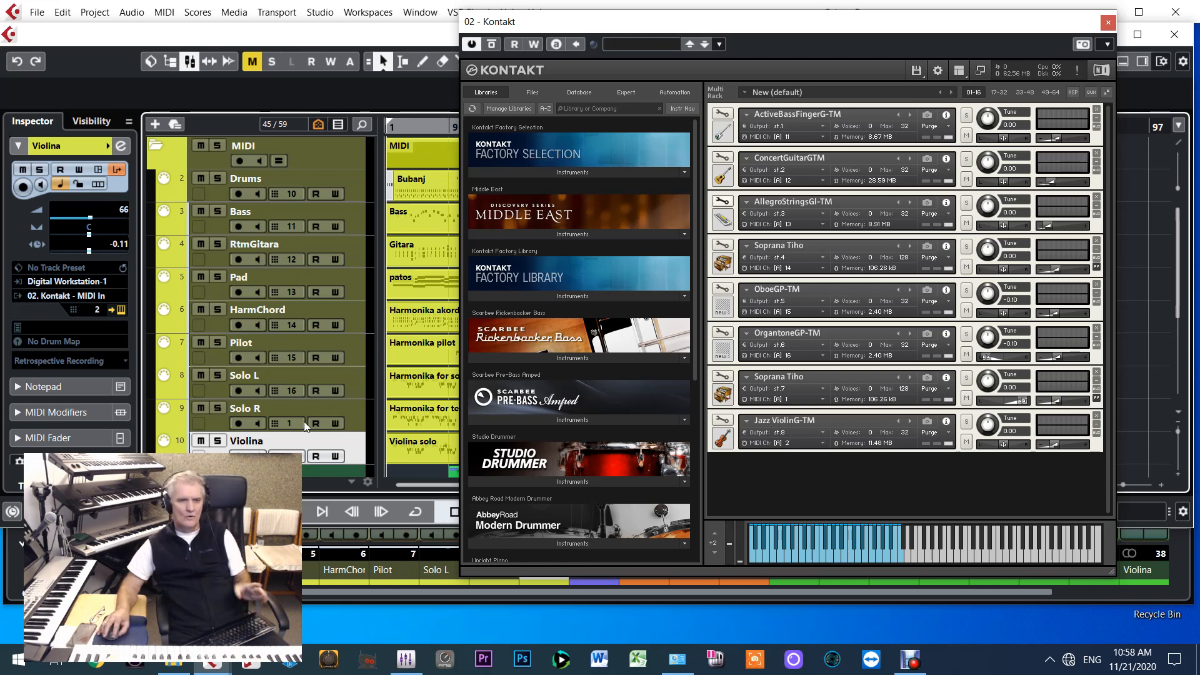
click(217, 441)
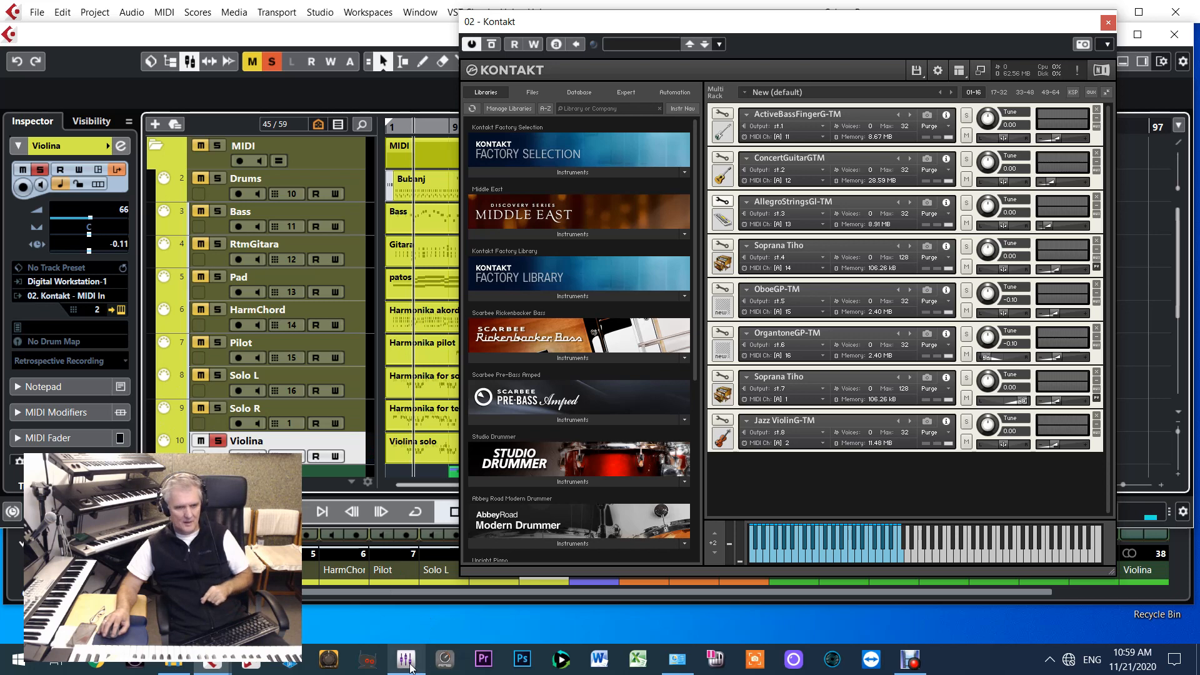
click(406, 658)
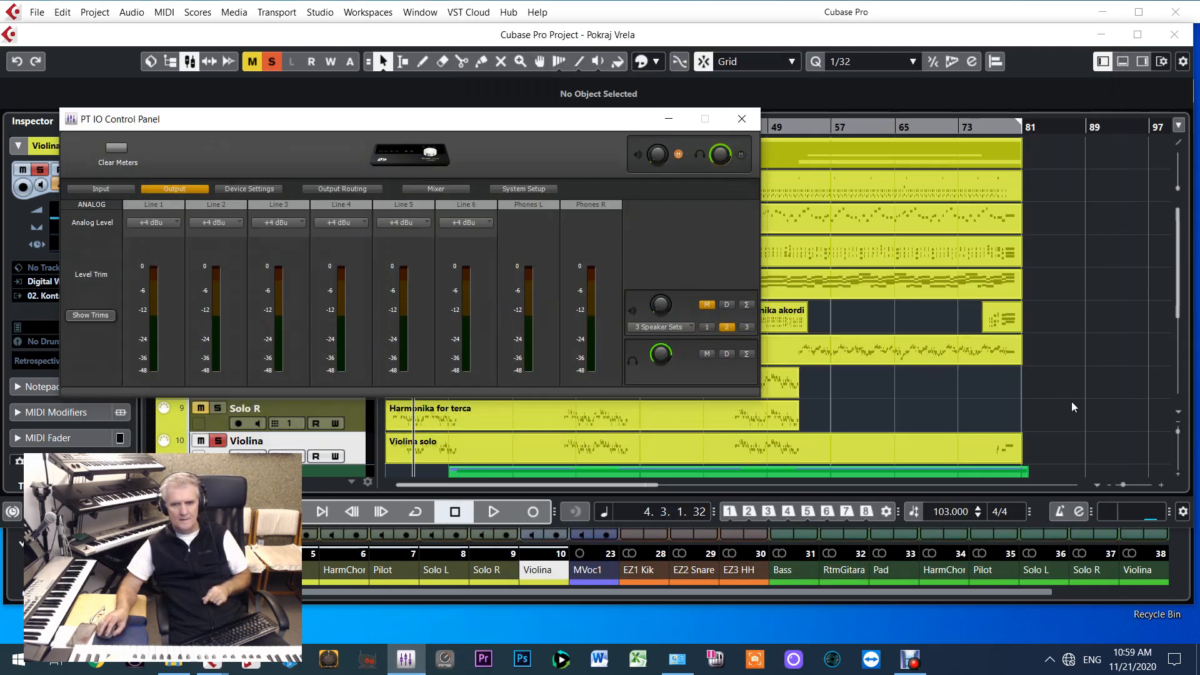
click(1090, 370)
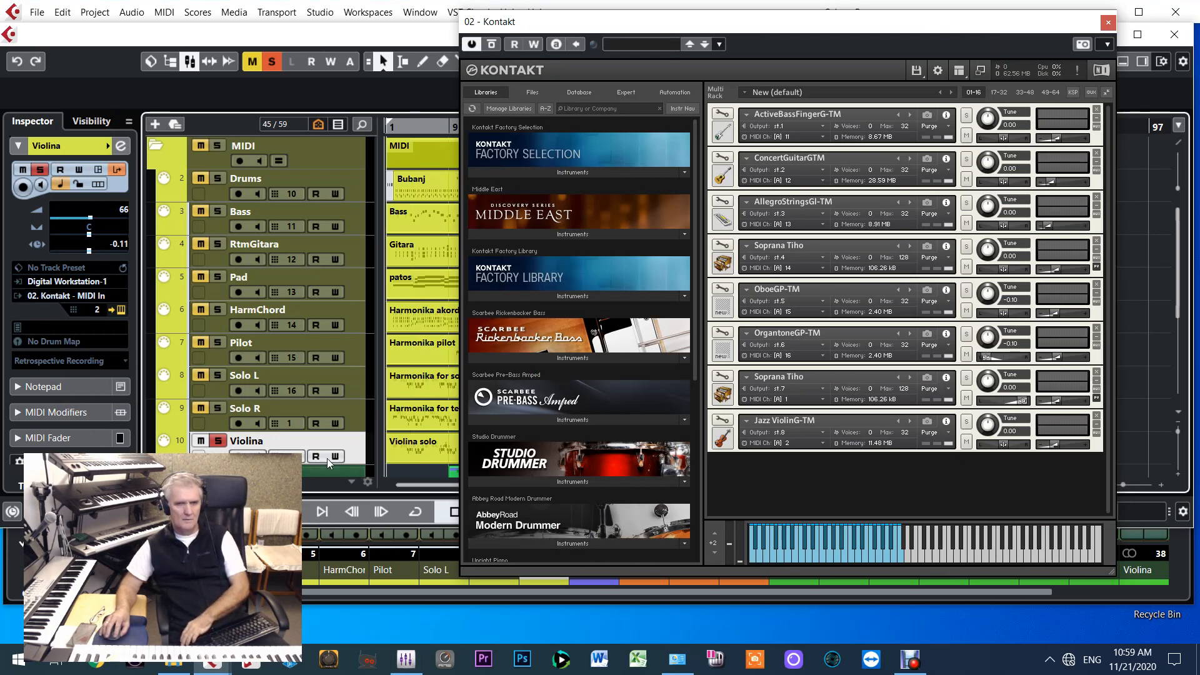
Close the Kontakt window and check the audio system's ASIO driver in Studio Setup
click(1108, 24)
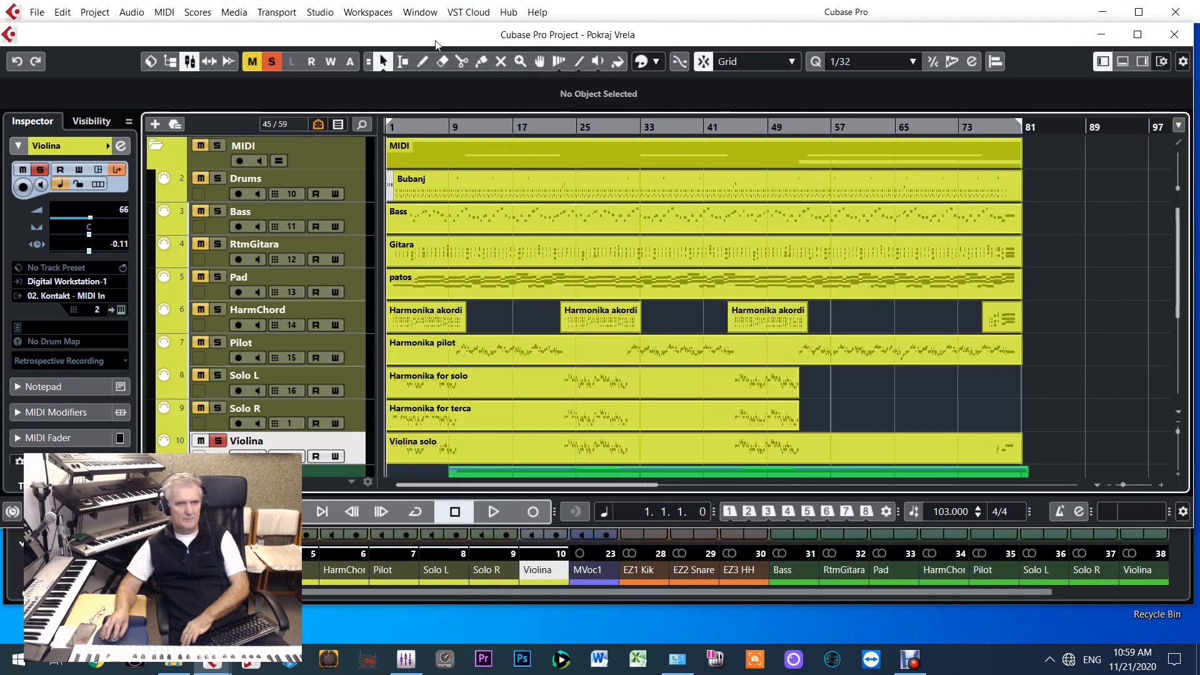
click(320, 13)
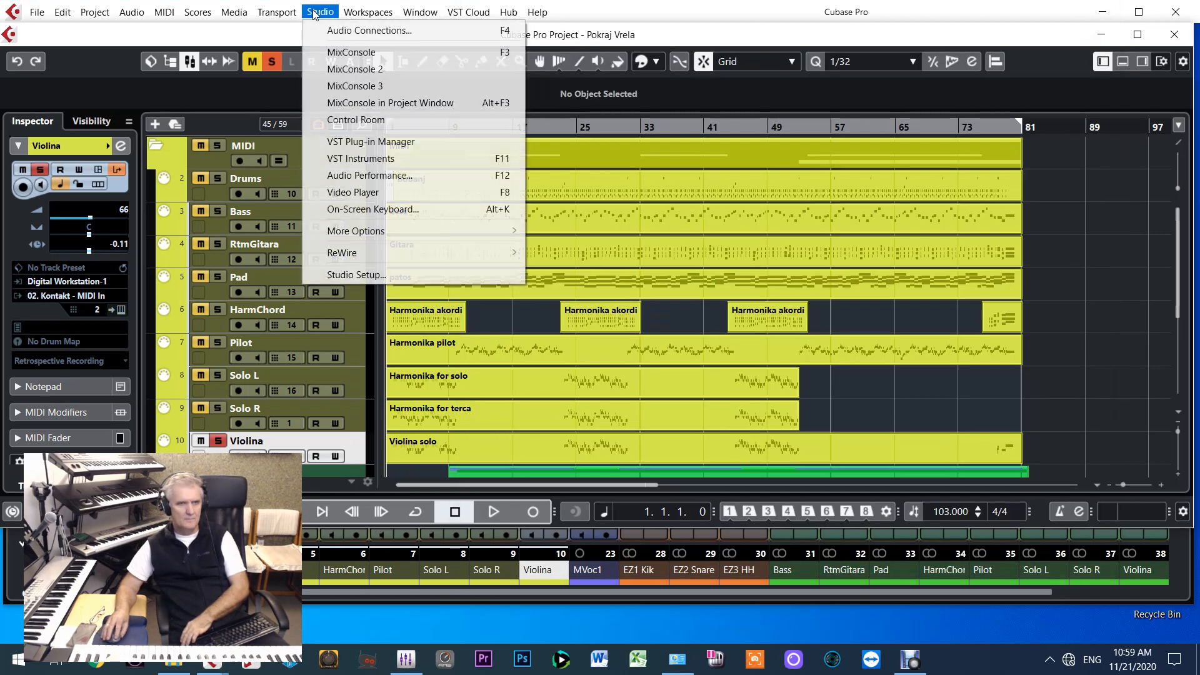
click(355, 267)
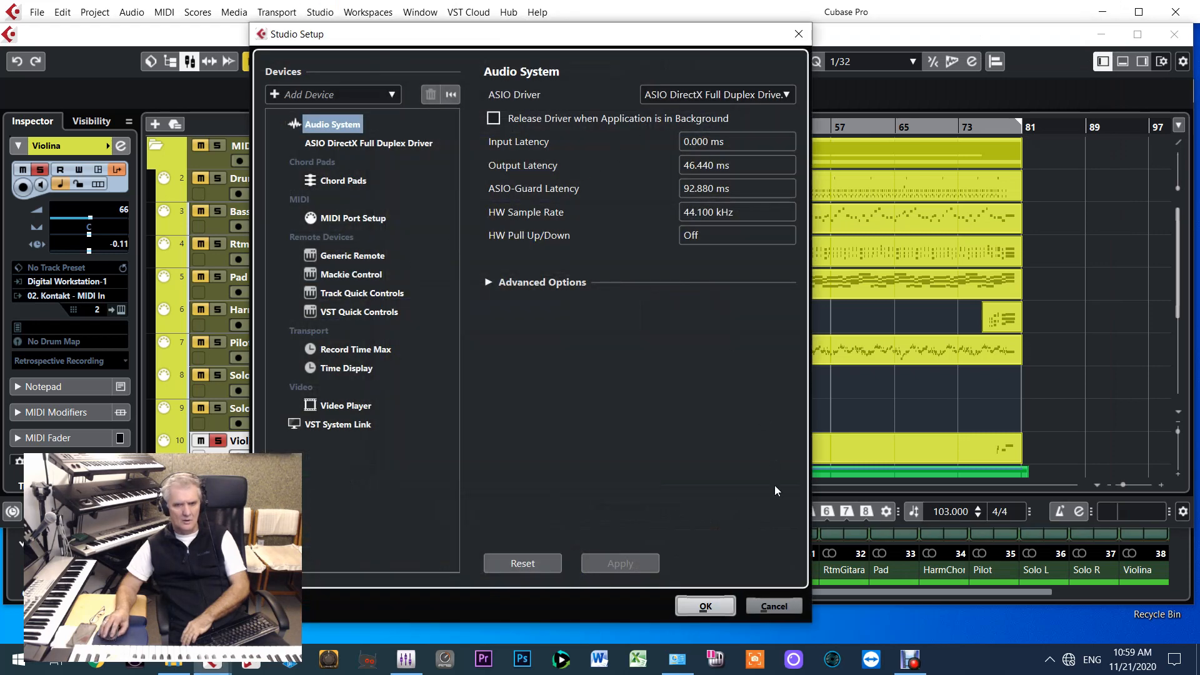
click(722, 612)
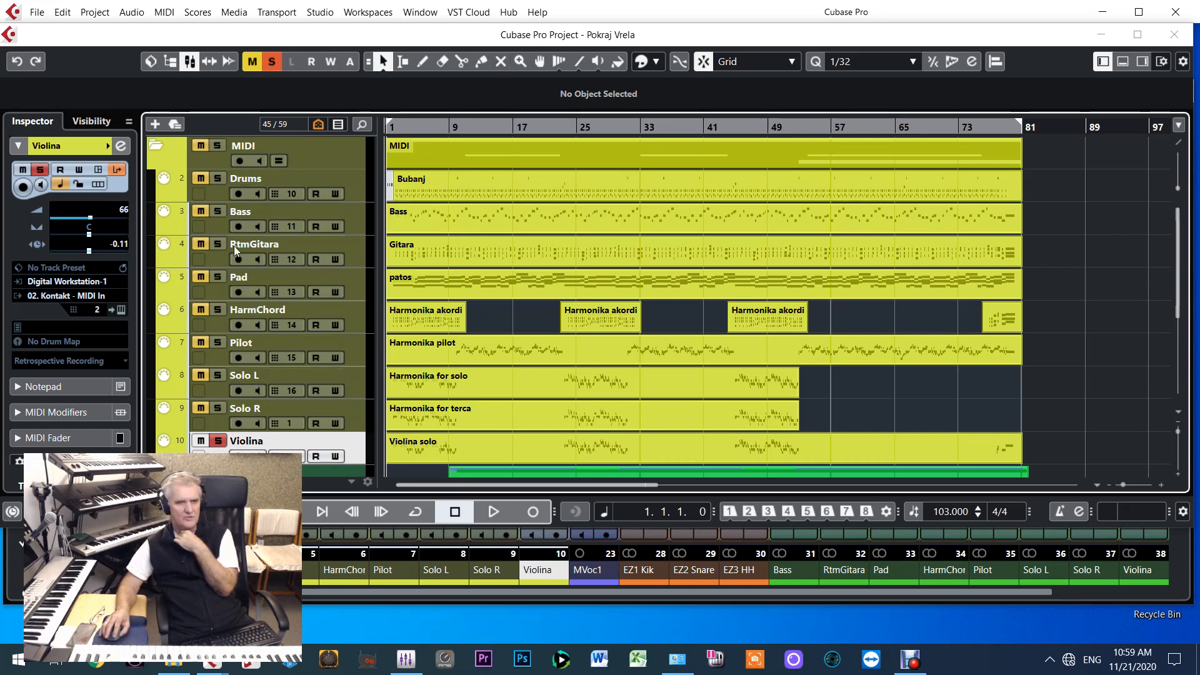
Check the device ports of the input and output buses in Audio Connections and close it
click(320, 12)
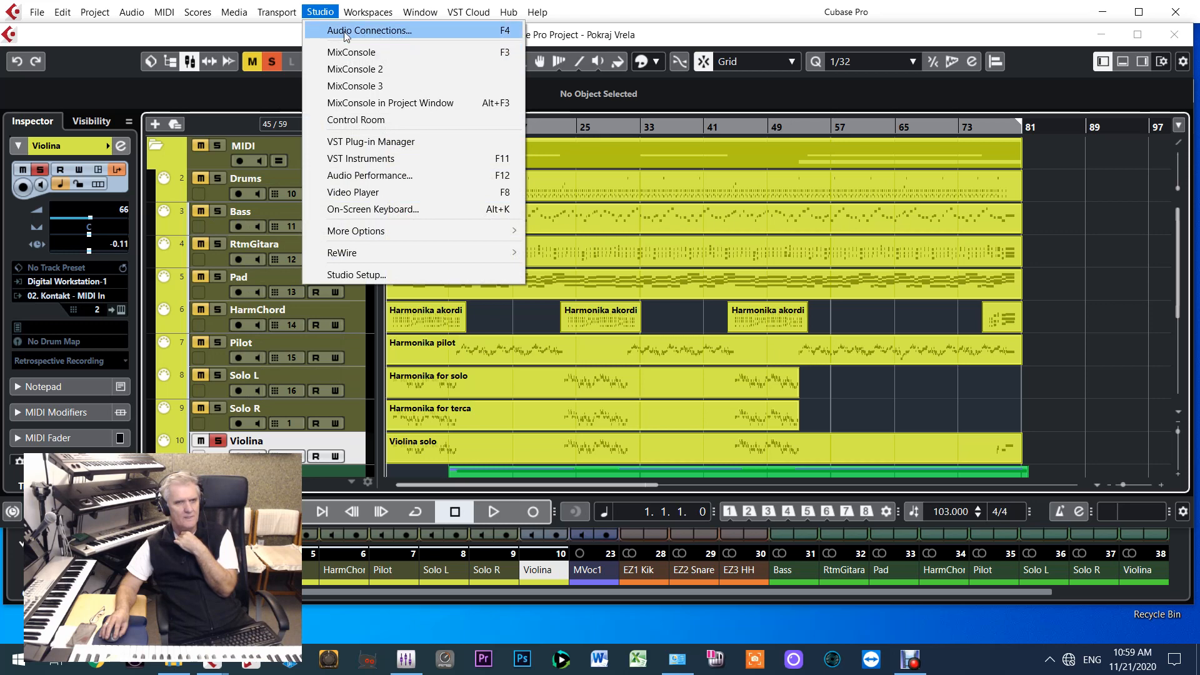
click(344, 32)
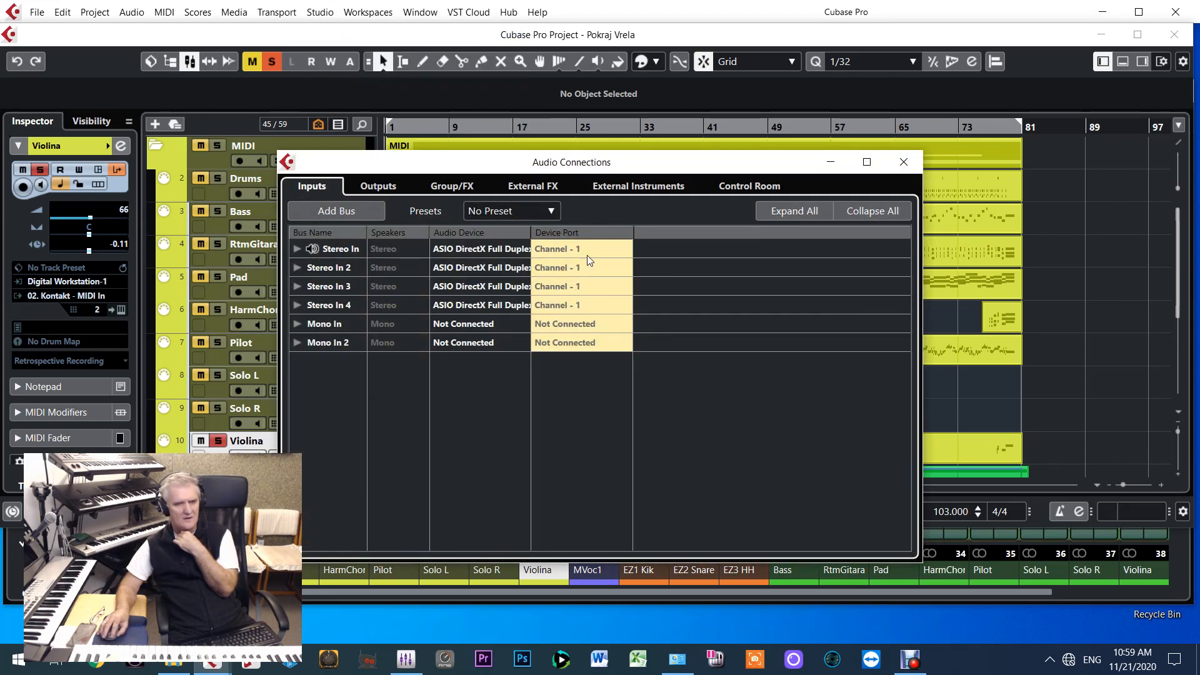
click(379, 188)
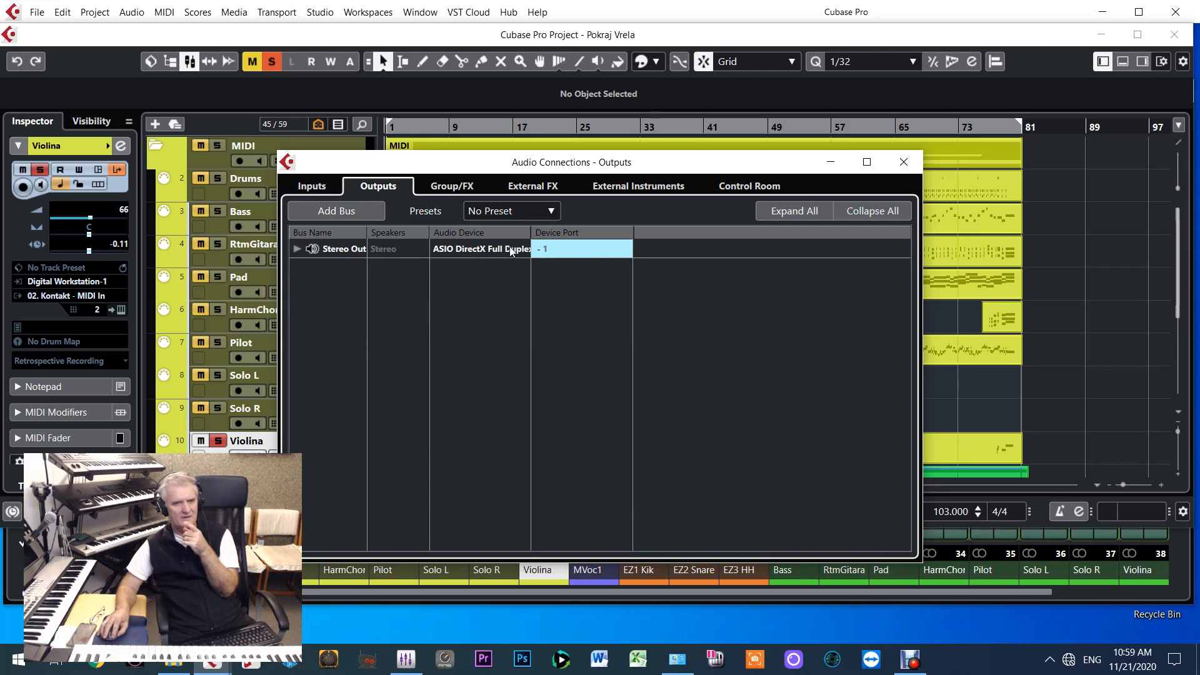
click(327, 192)
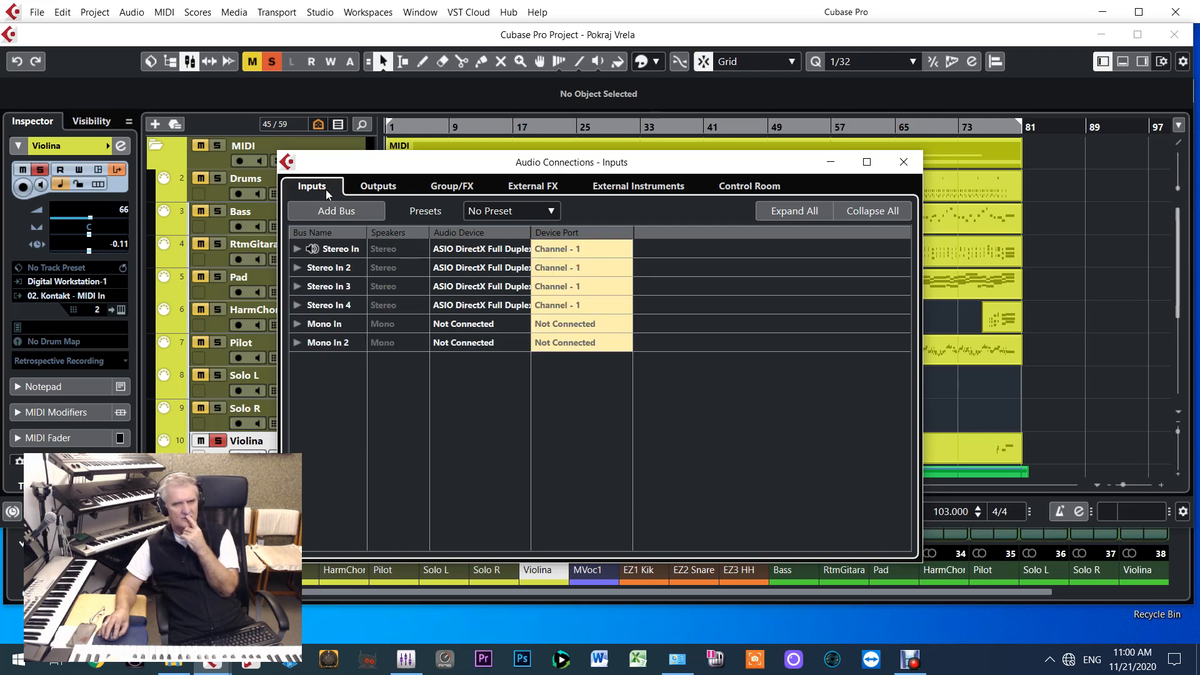
click(914, 169)
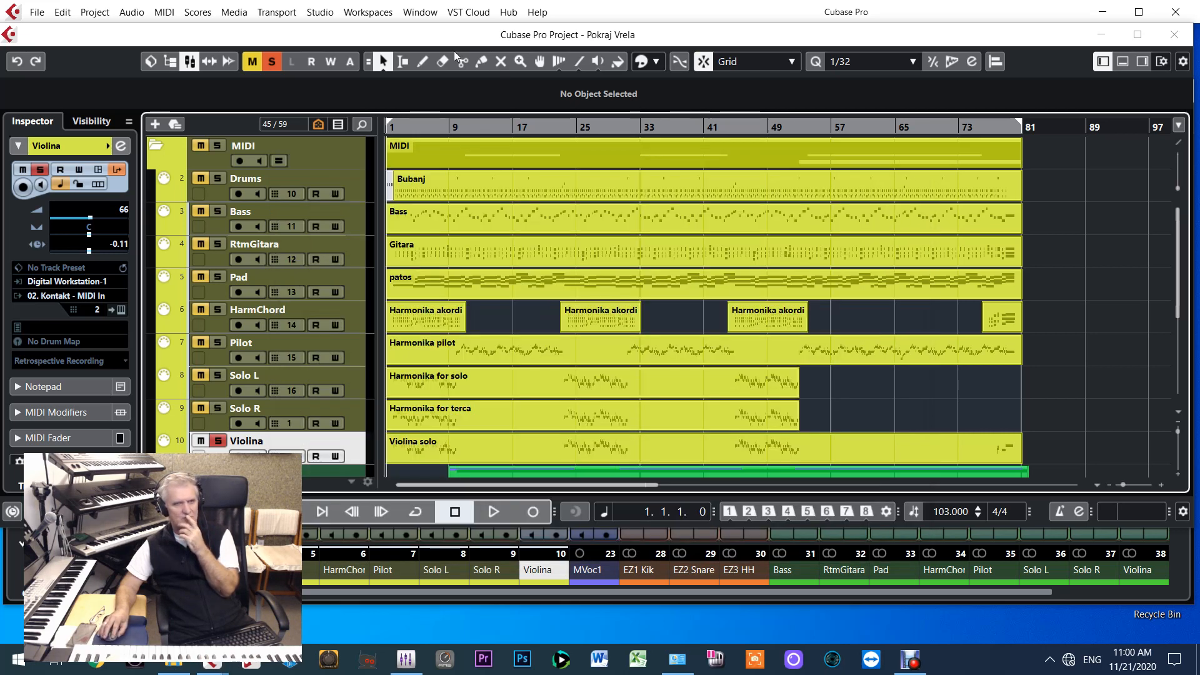
Reload the audio driver by switching to Pro Tools | Quartet (64-bit) and back to ASIO DirectX Full Duplex Driver
click(335, 14)
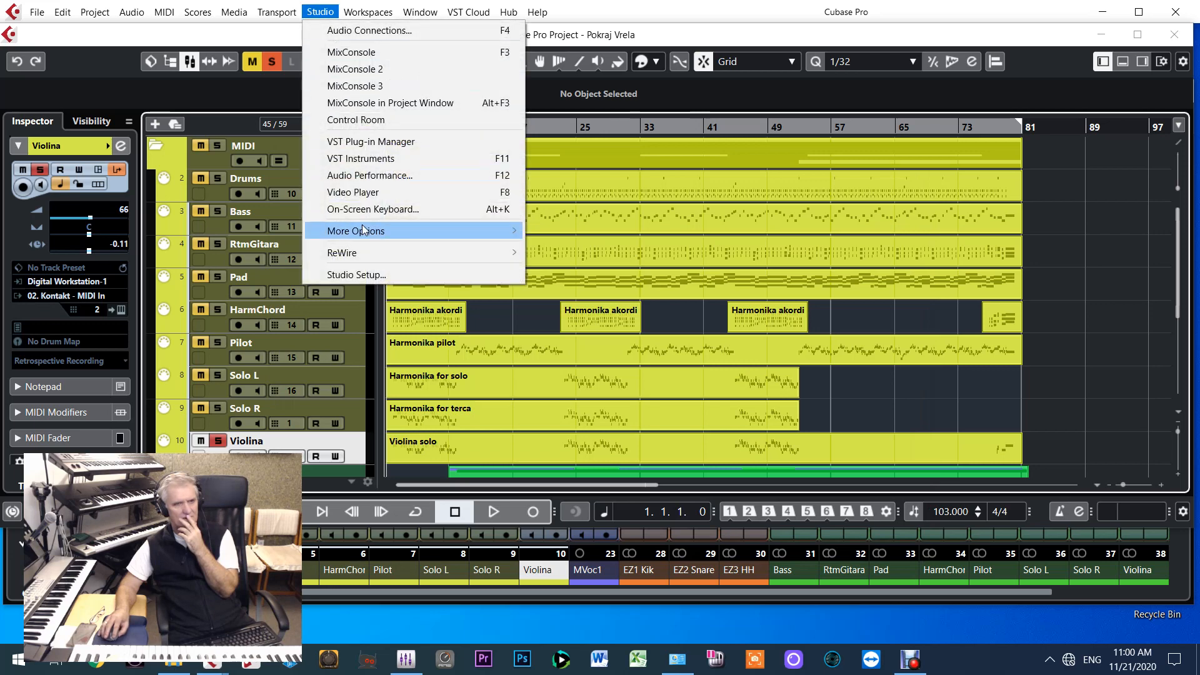
click(382, 276)
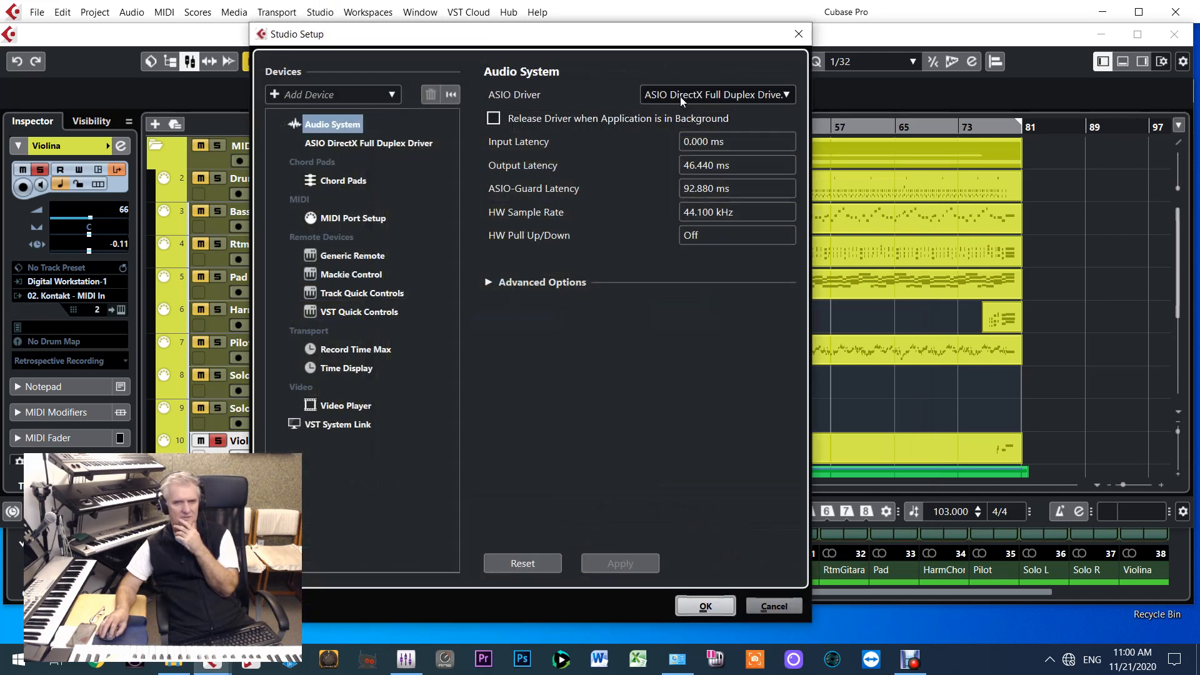
click(680, 96)
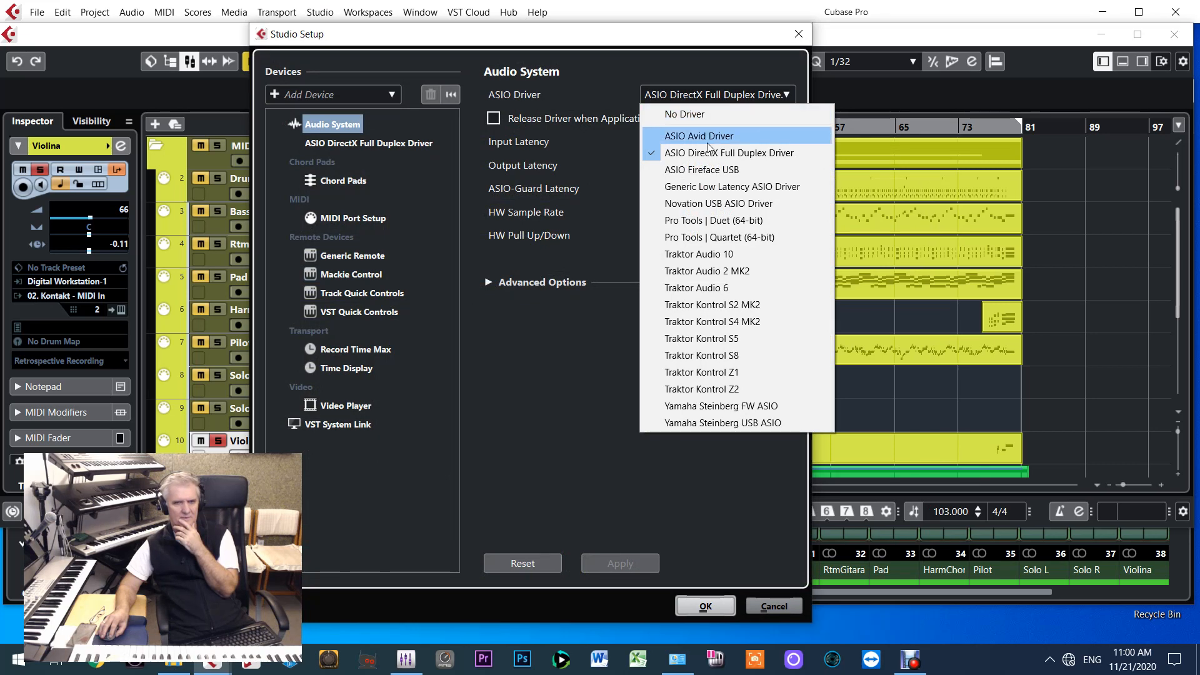
click(688, 243)
click(566, 354)
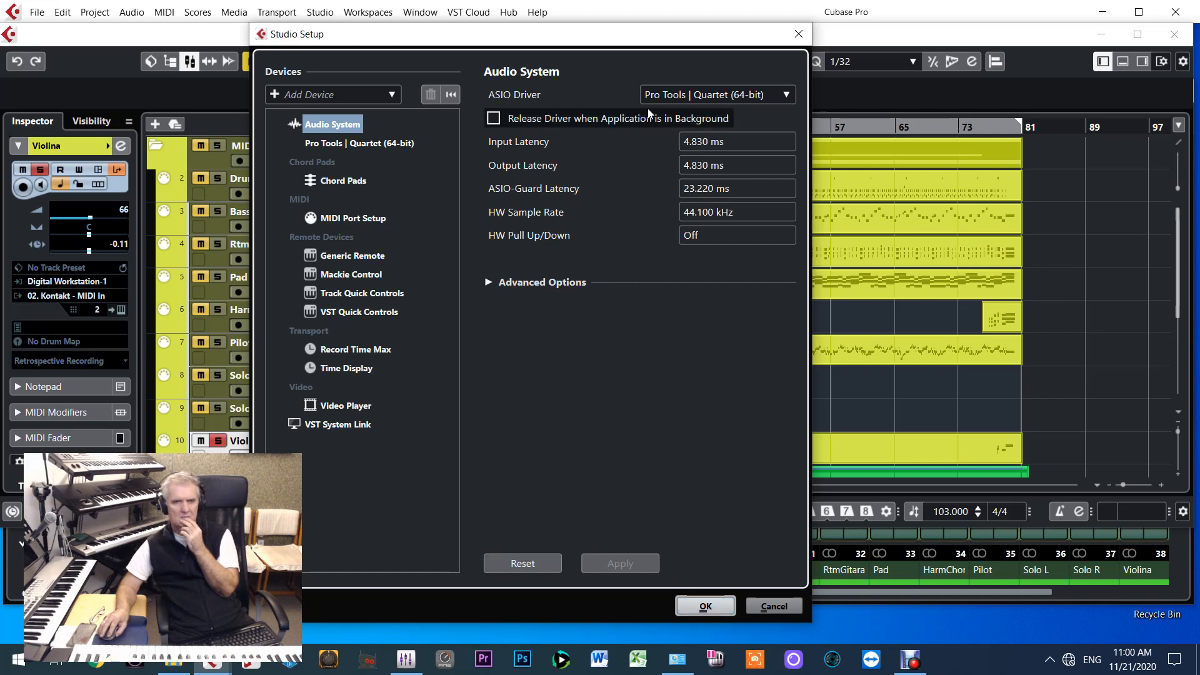
click(677, 98)
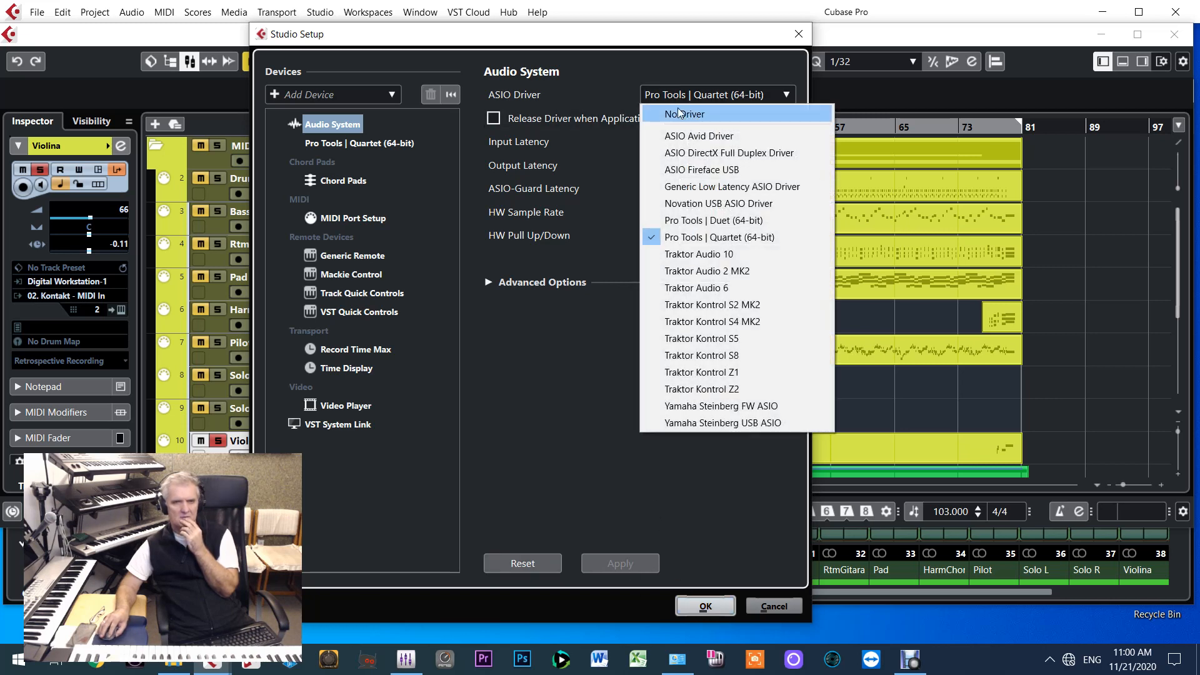
click(687, 153)
click(570, 358)
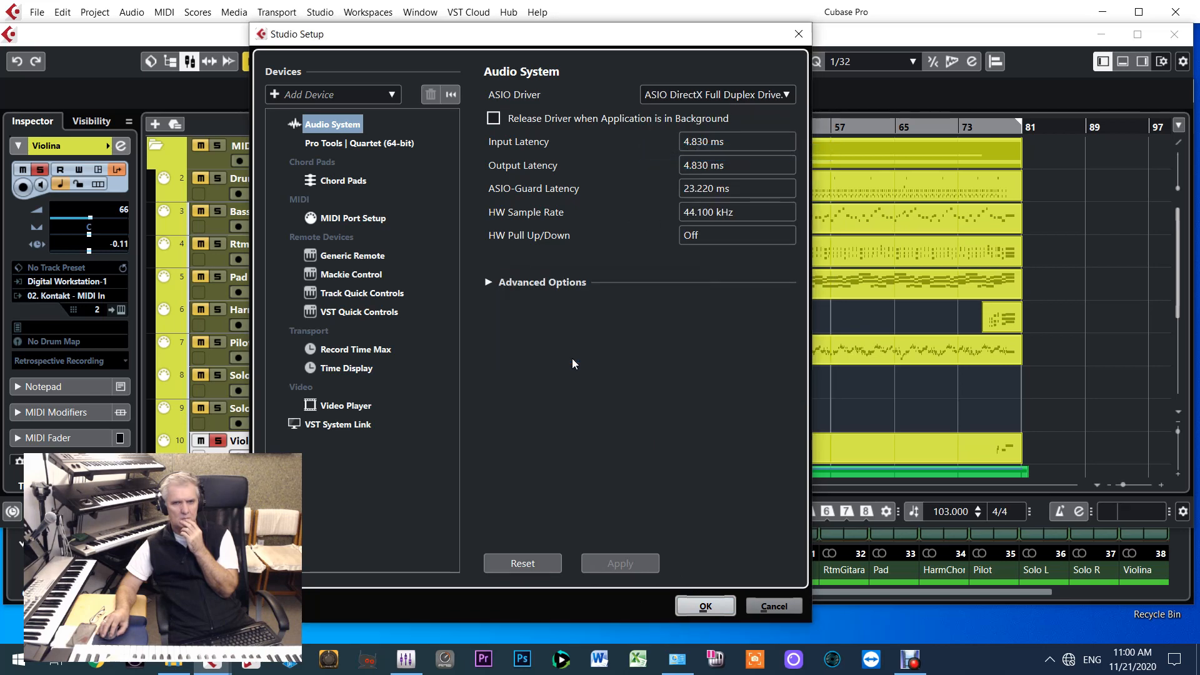
click(694, 605)
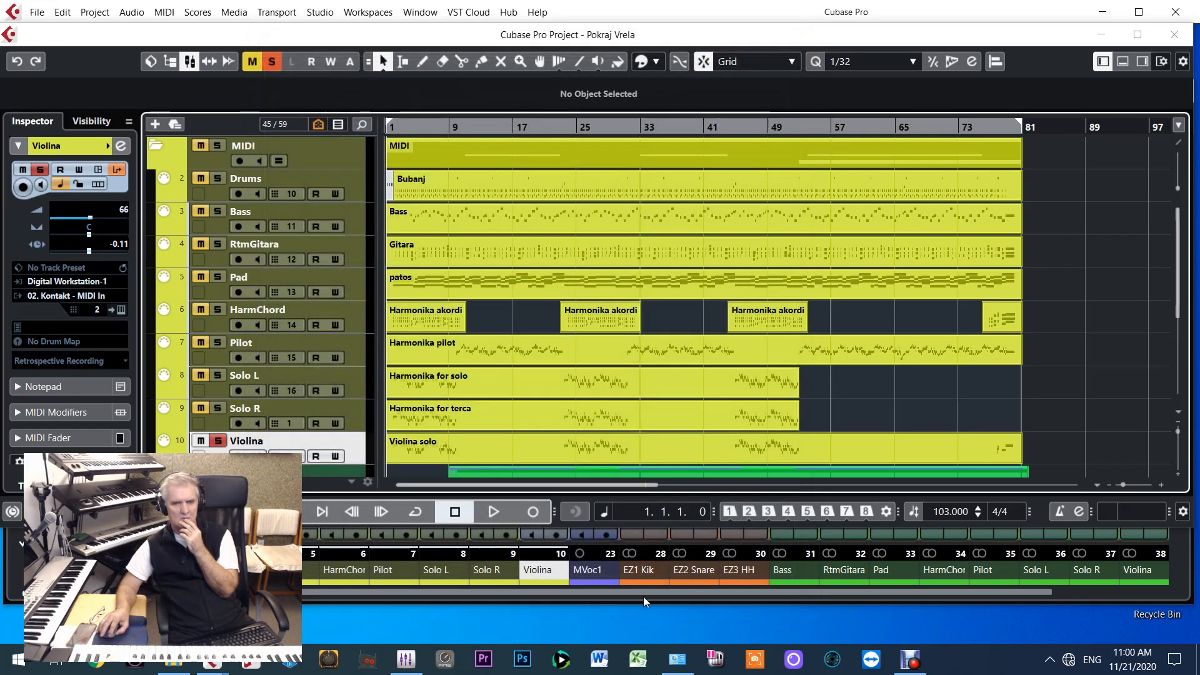
Unsolo the Violina track, play the project while checking the output meters in the PT IO Control Panel, and return to the start
click(217, 442)
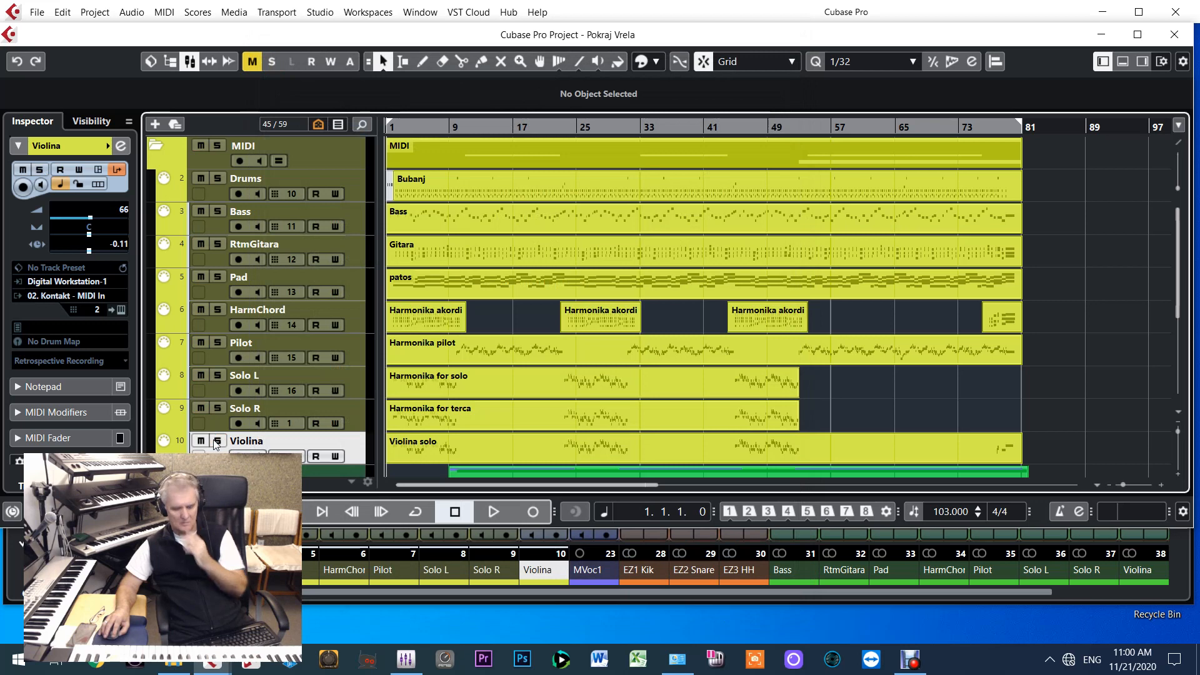
key(space)
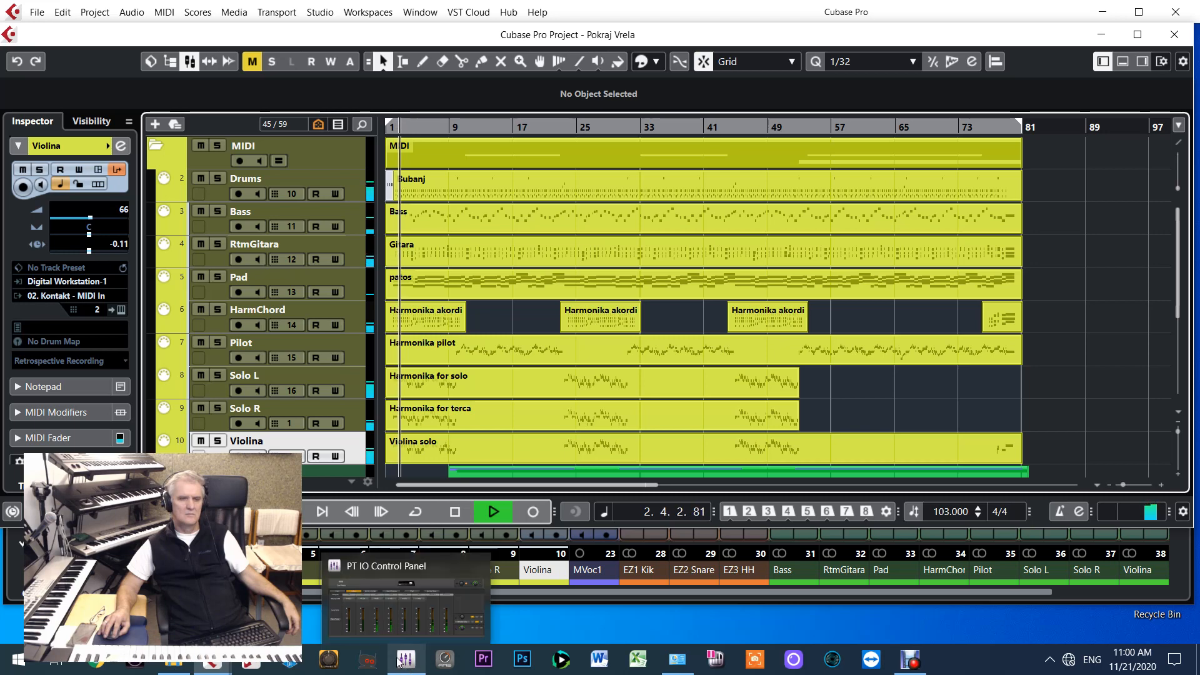
click(400, 581)
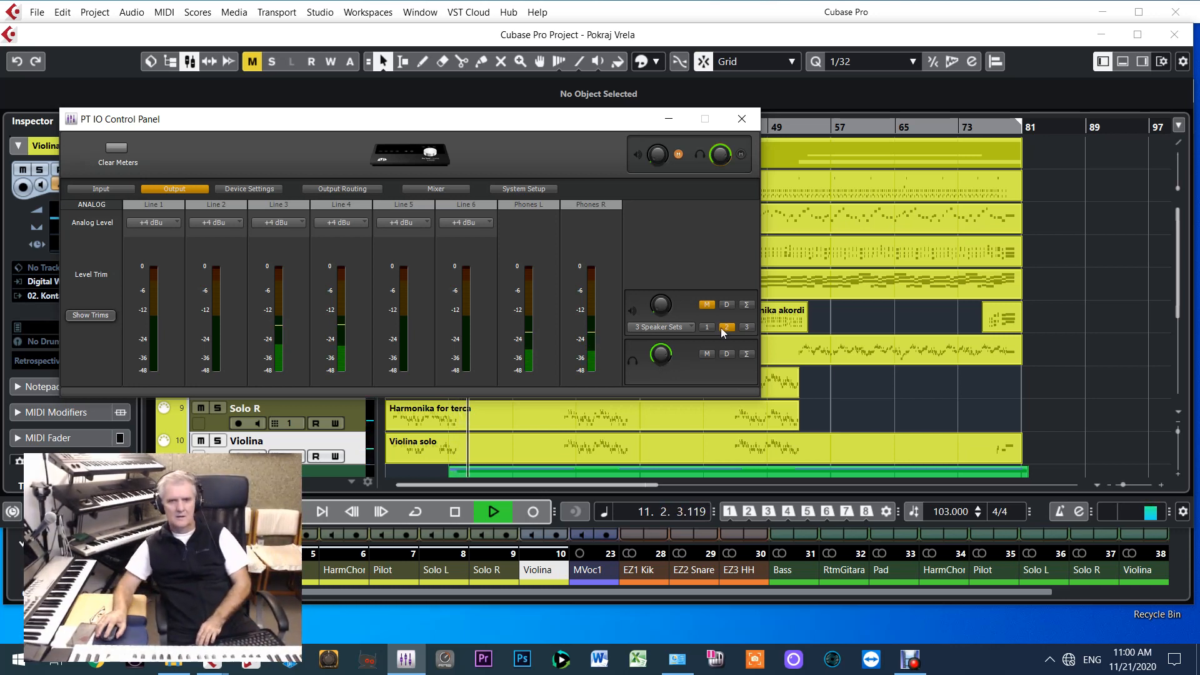
click(1160, 341)
key(KP_0)
key(KP_0)
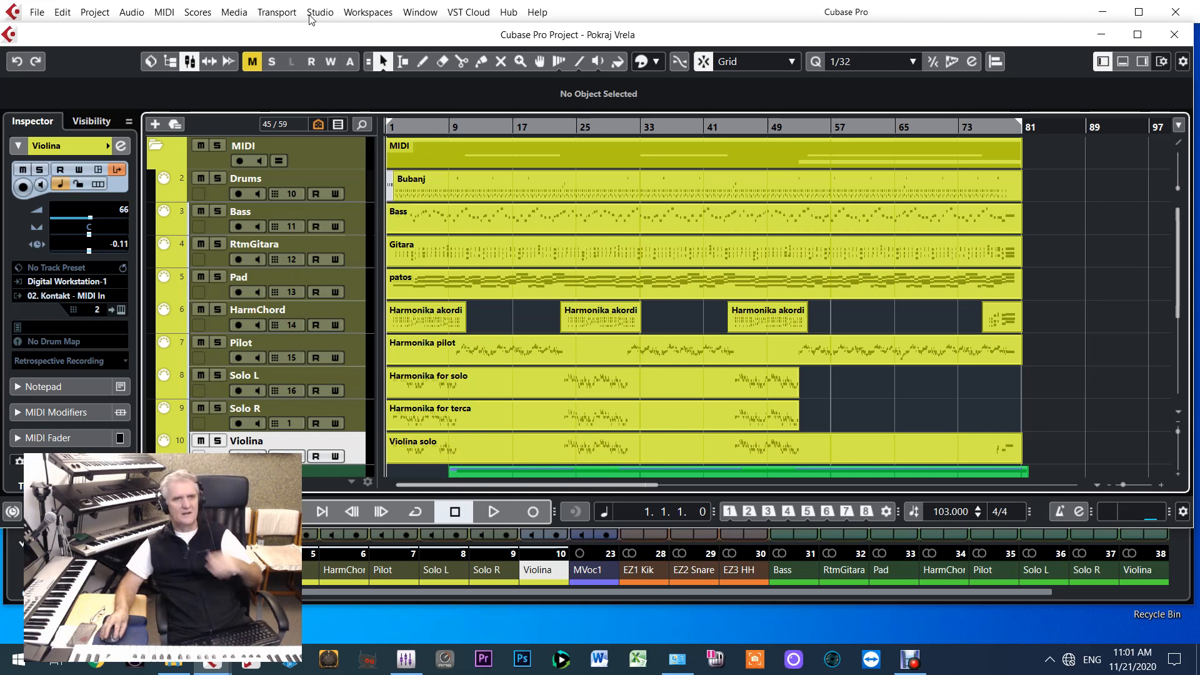
Solo the Violina track, start playback and view its instrument's activity in Kontakt before closing the Kontakt window
click(218, 442)
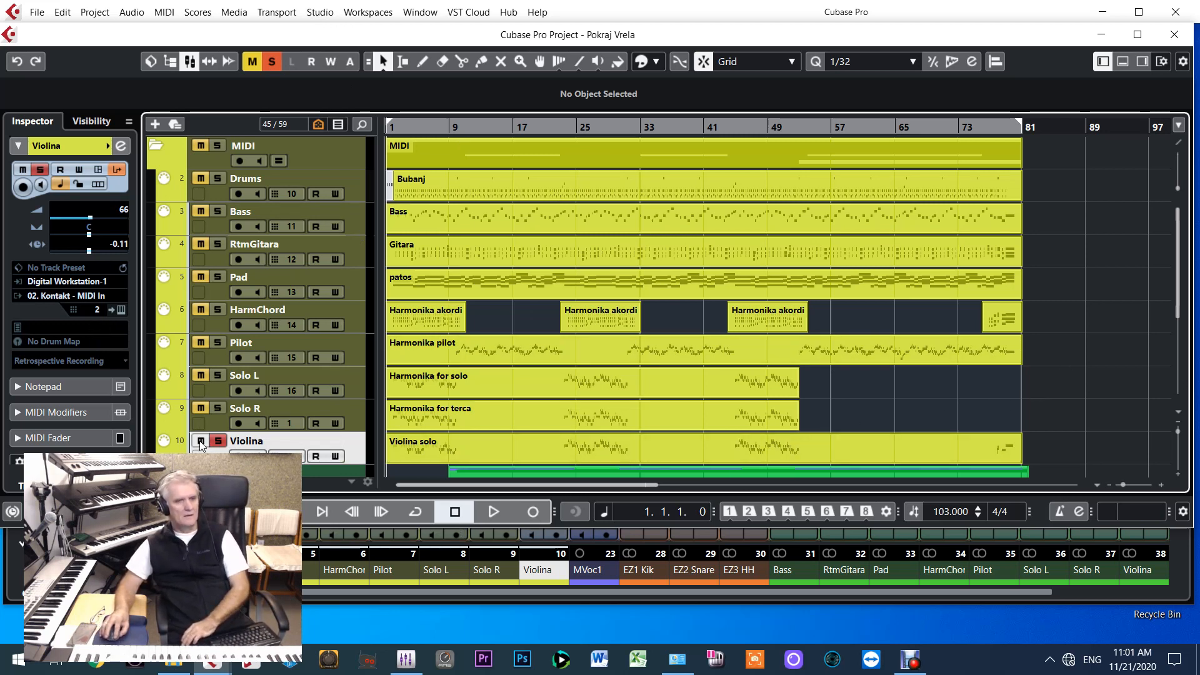
key(space)
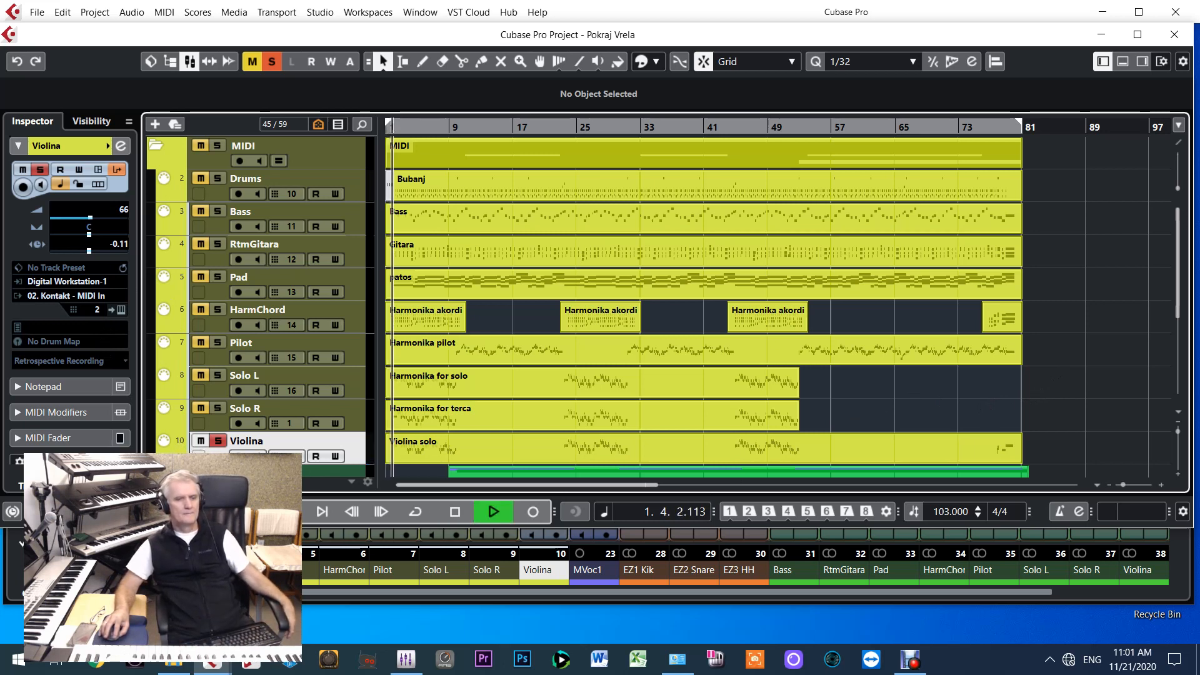
click(124, 313)
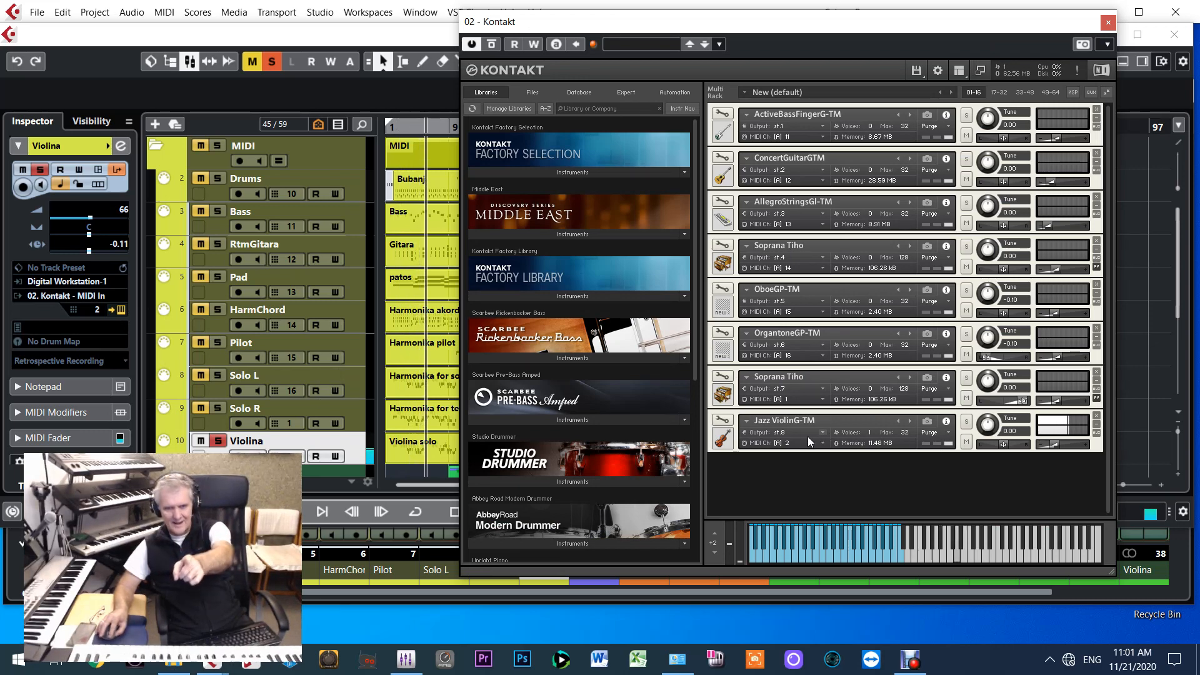
click(1108, 22)
Examine the Violina MIDI and Kontakt output channels' levels in the MixConsole during playback and stop playback
key(F3)
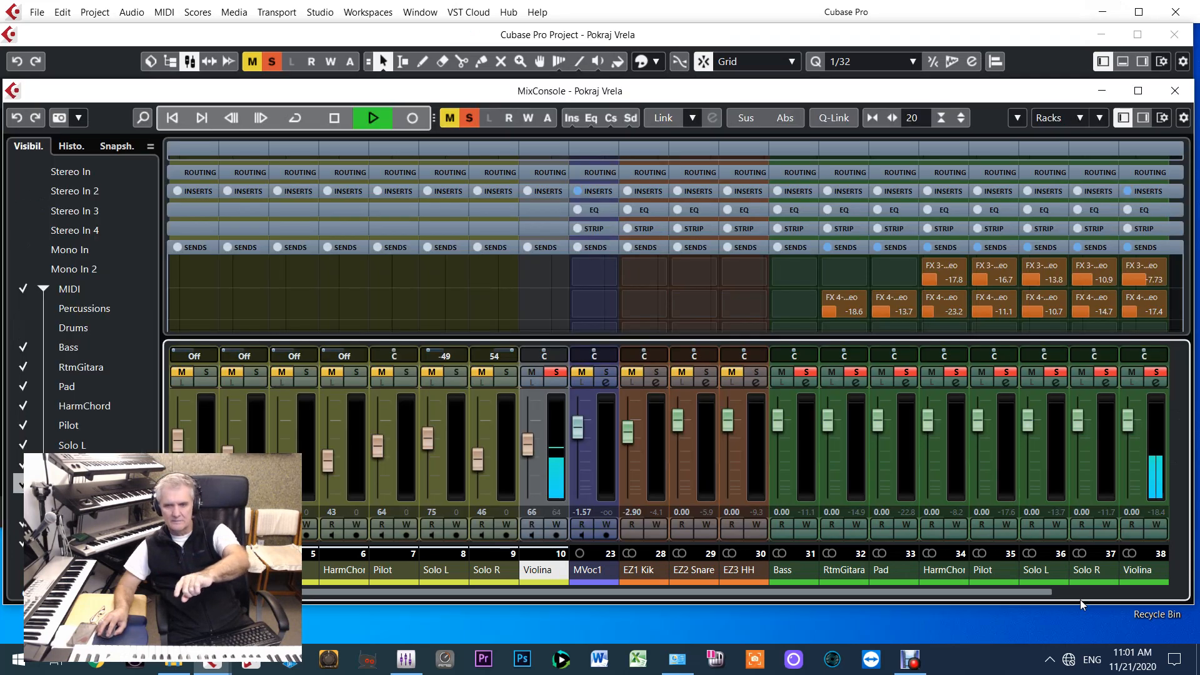
drag(1034, 592, 1060, 598)
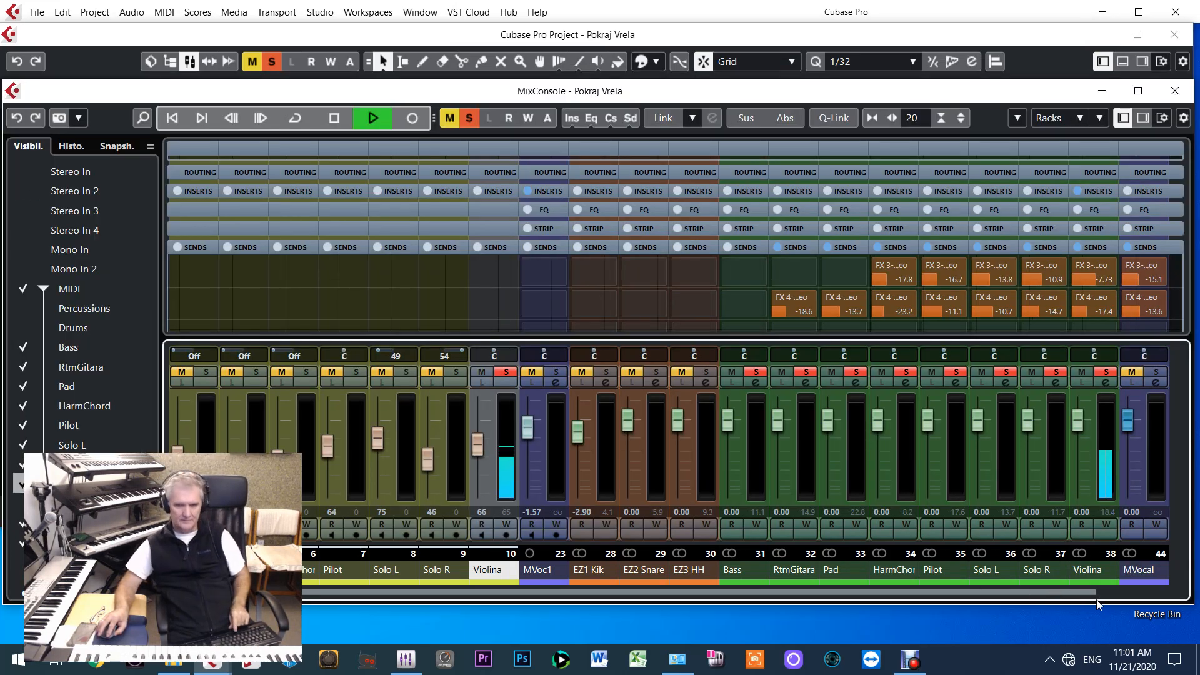
key(space)
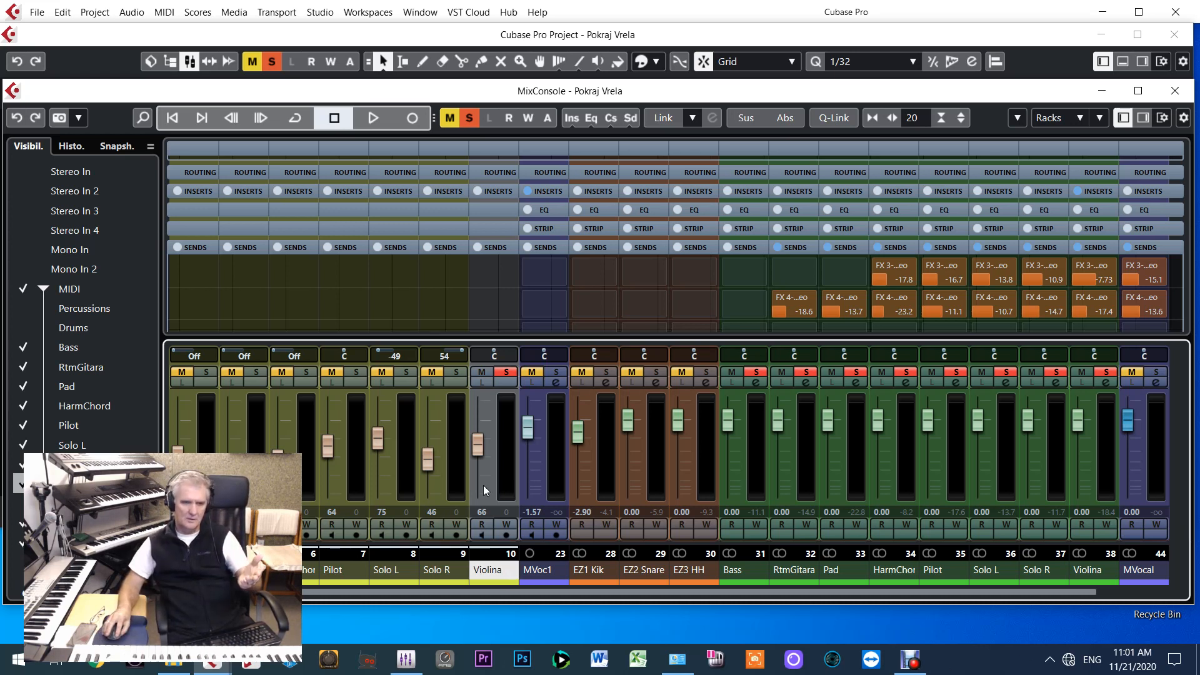
View the notes of the Violina solo part in the Key Editor, close it and return to the project start
click(480, 28)
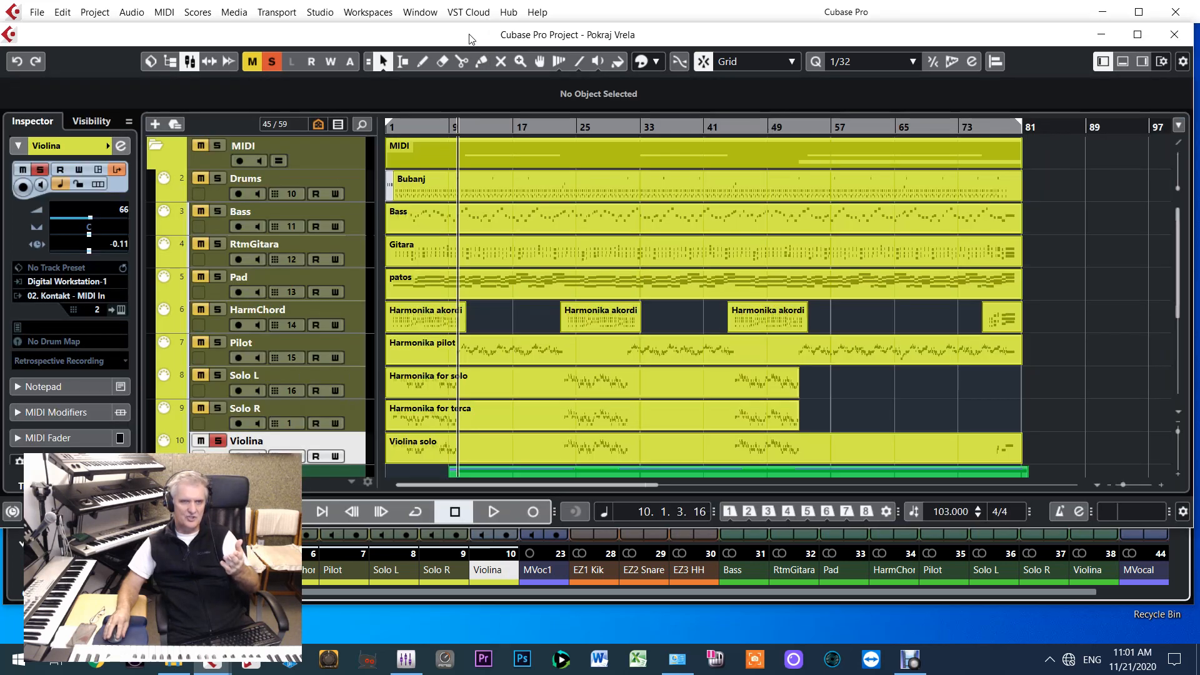
double_click(413, 448)
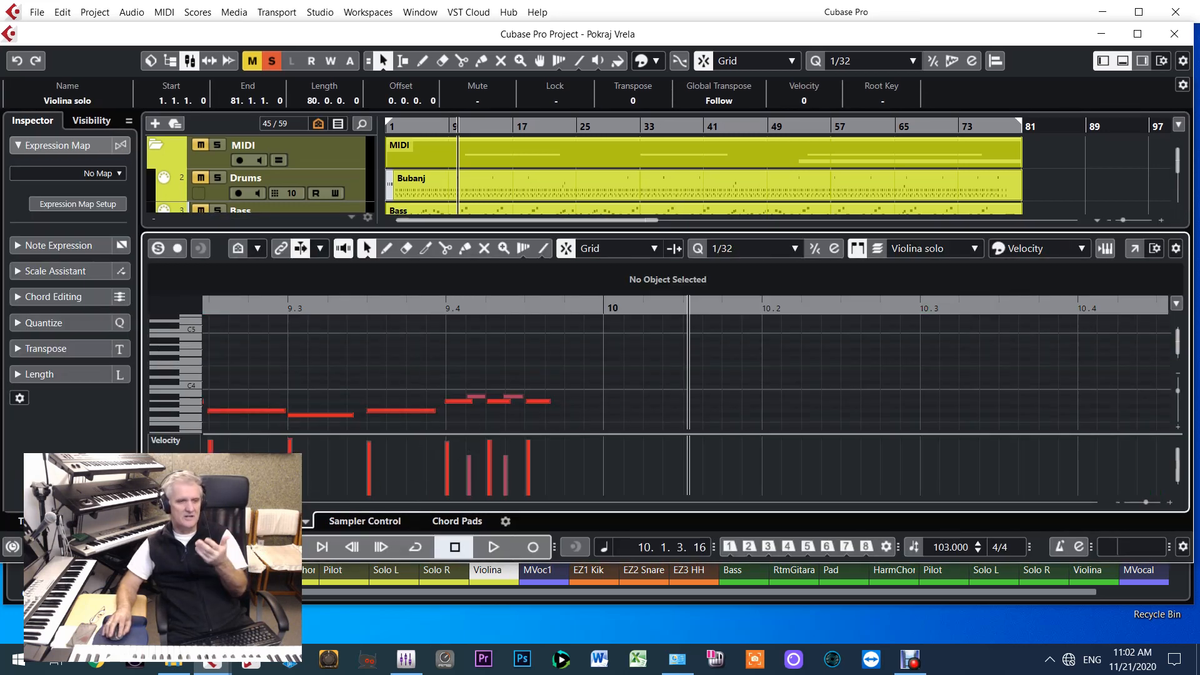
key(ctrl+e)
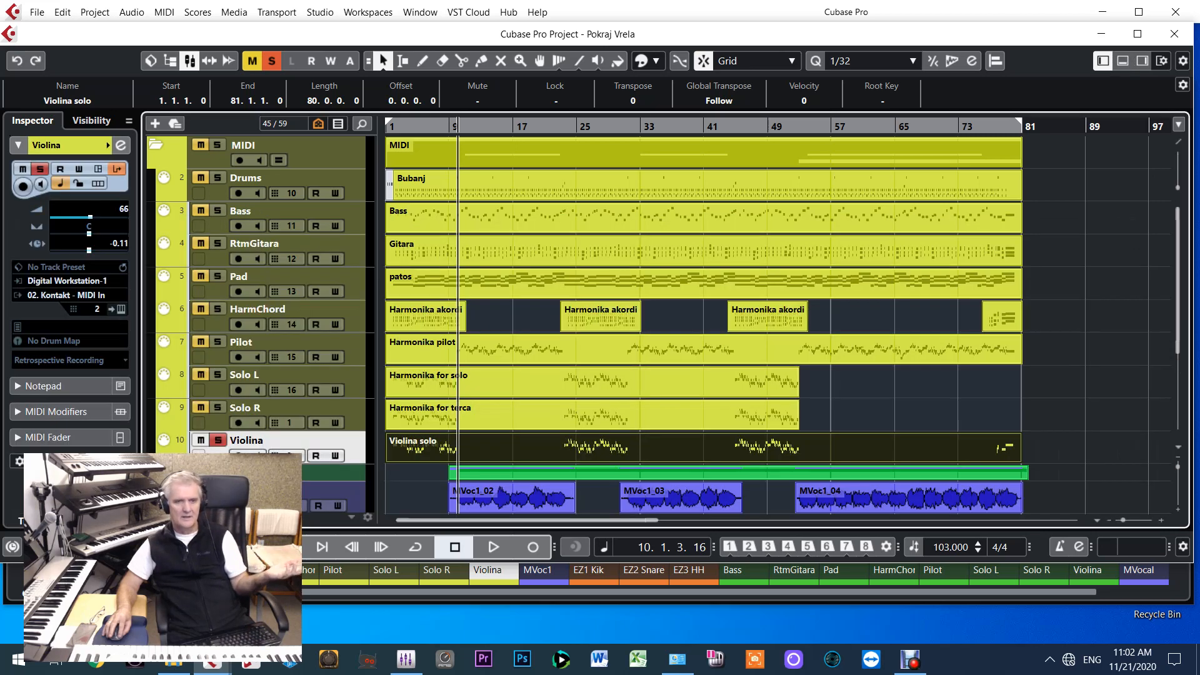
key(Home)
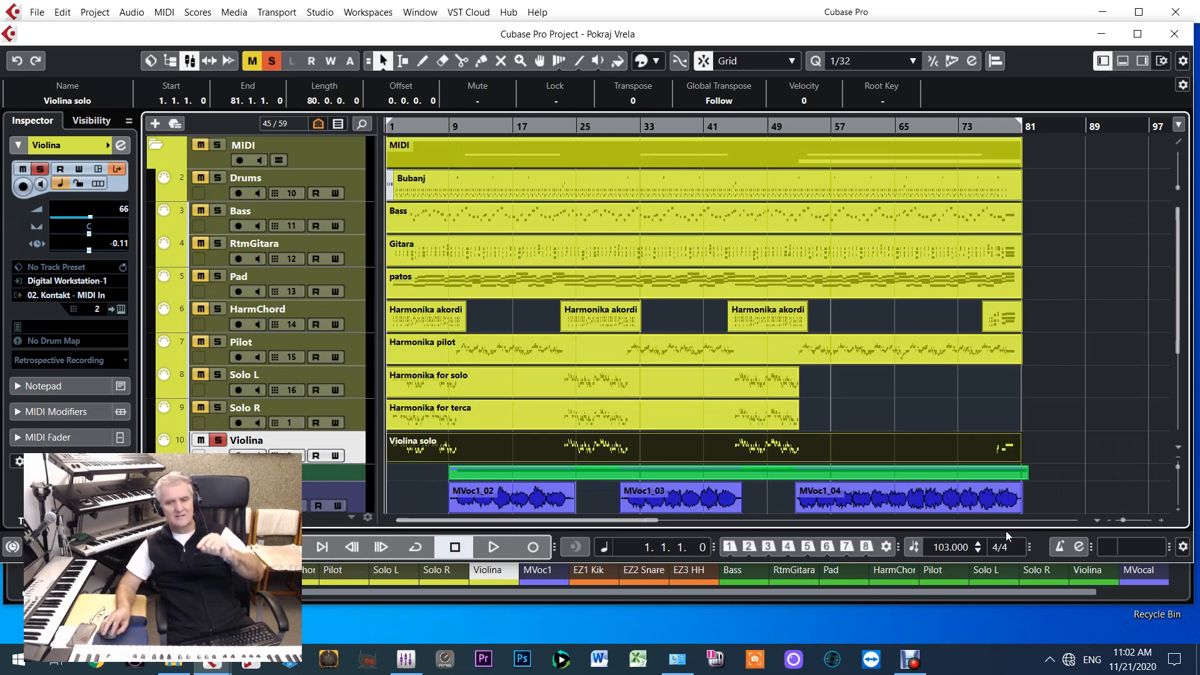
View the VEQ4 and C6 insert effects on the Violina output channel in the MixConsole and close their windows
key(F3)
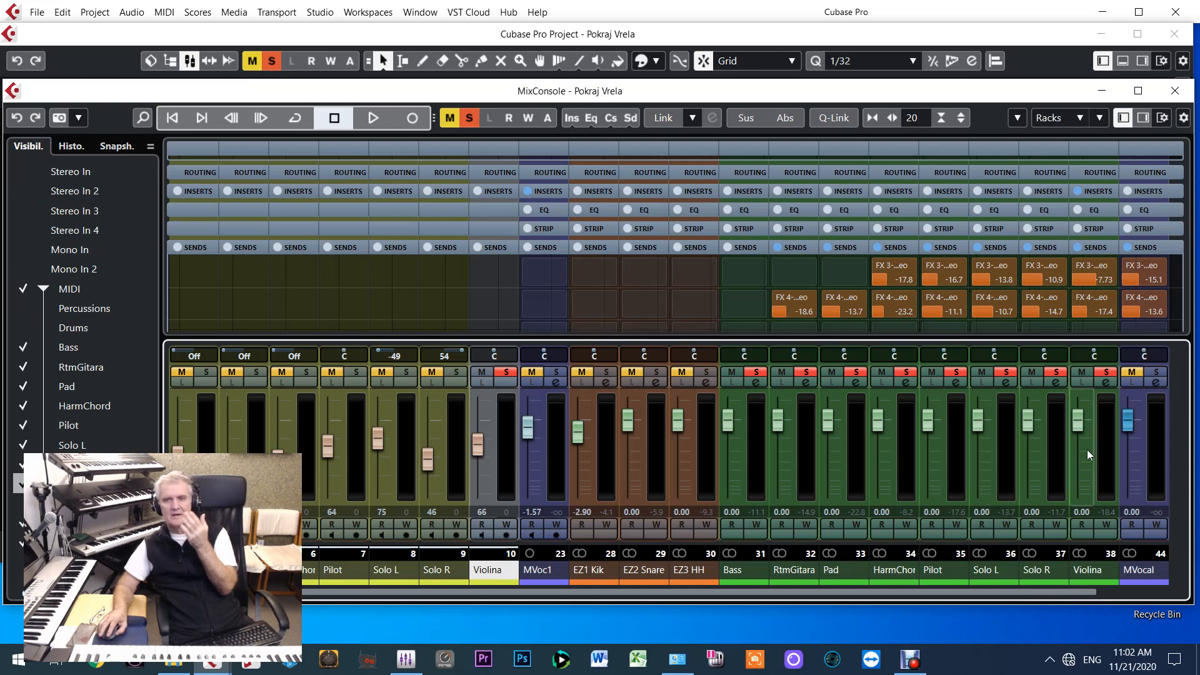
click(1093, 191)
click(1095, 225)
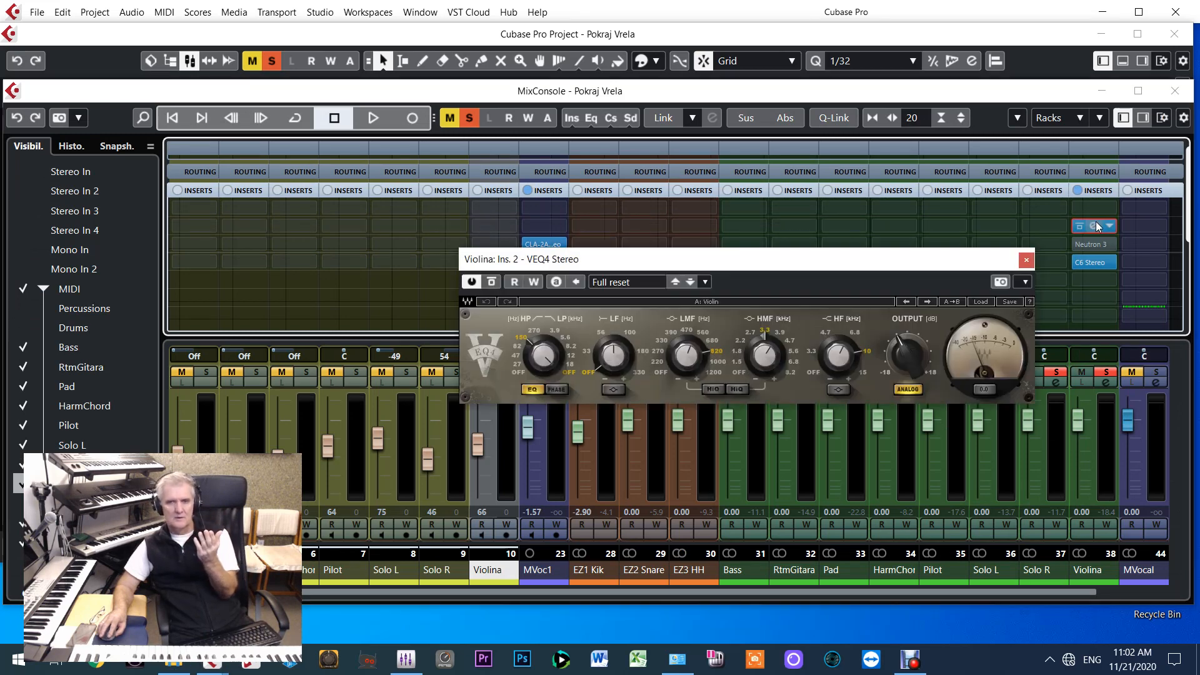
click(1094, 263)
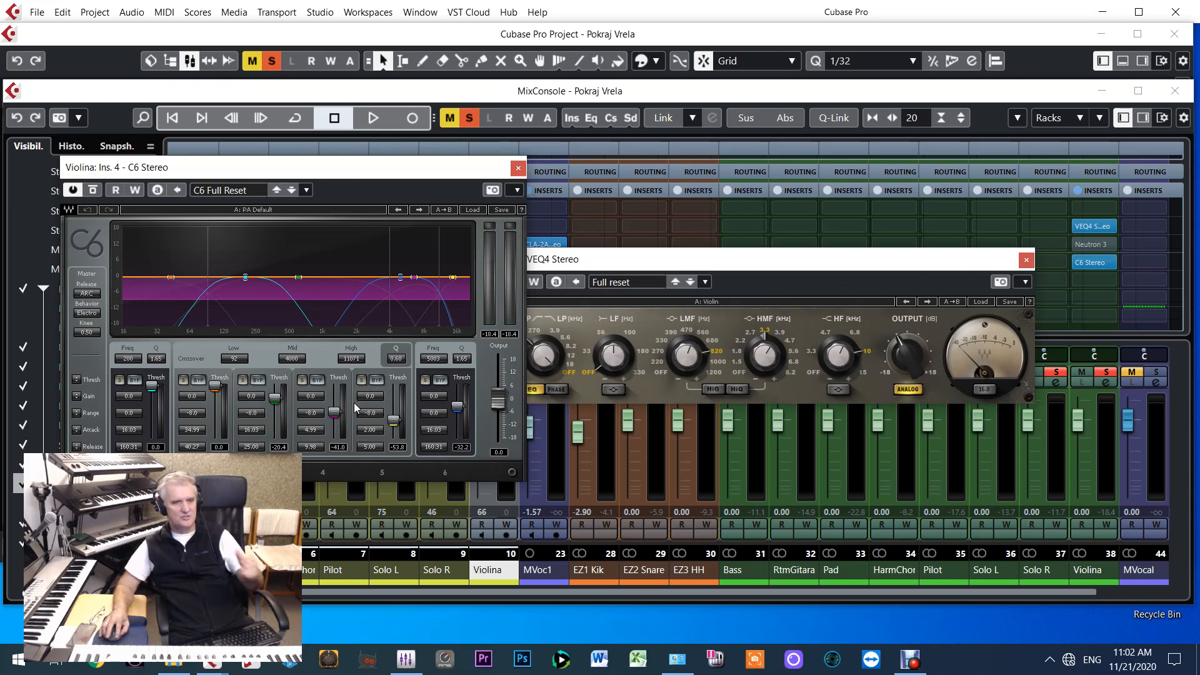
click(518, 168)
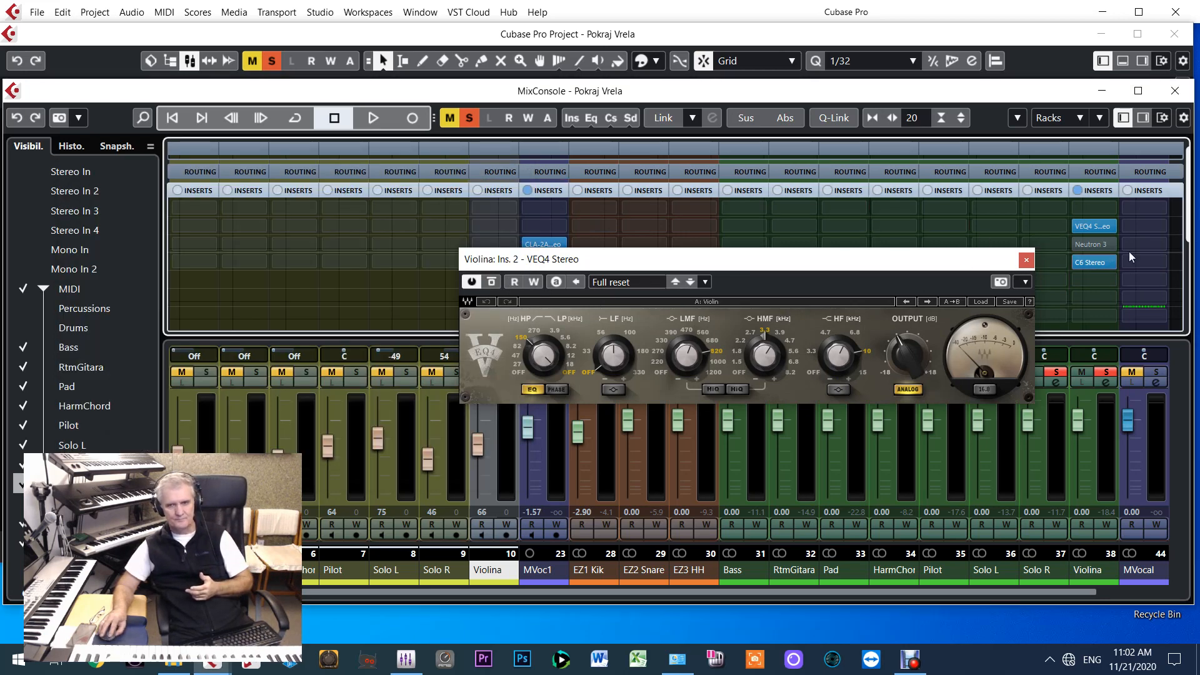
click(1026, 261)
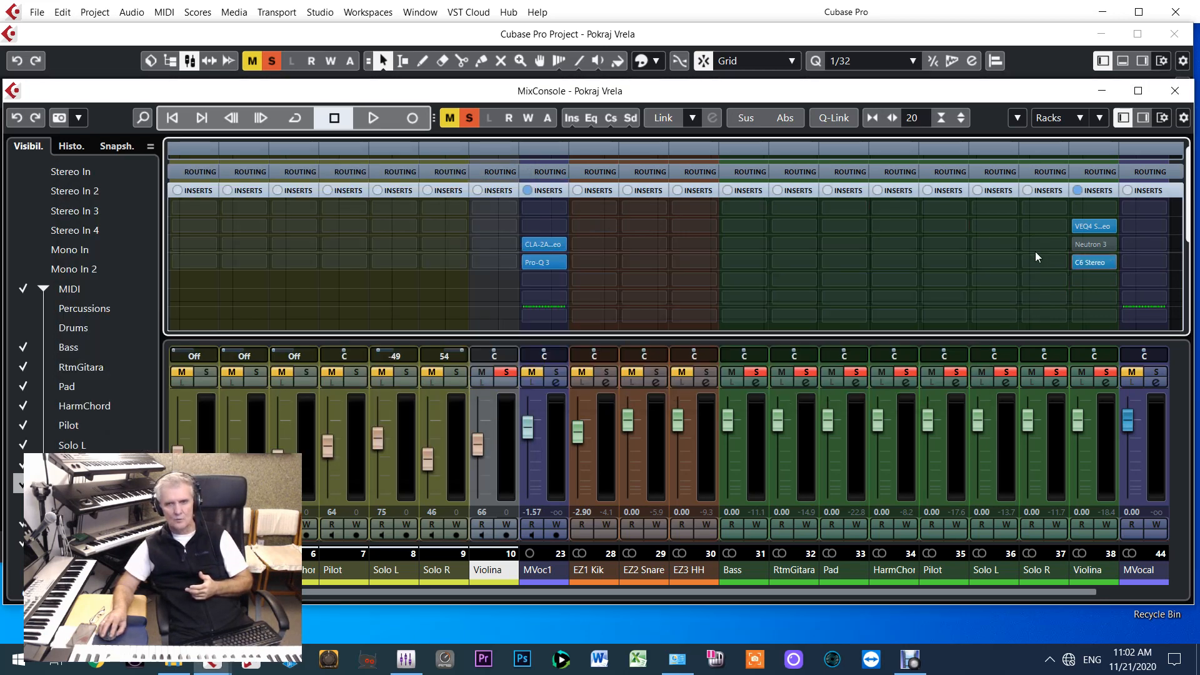
View the H-Delay and H-Reverb send effects used by the Violina output channel in the MixConsole and close their windows
click(1094, 192)
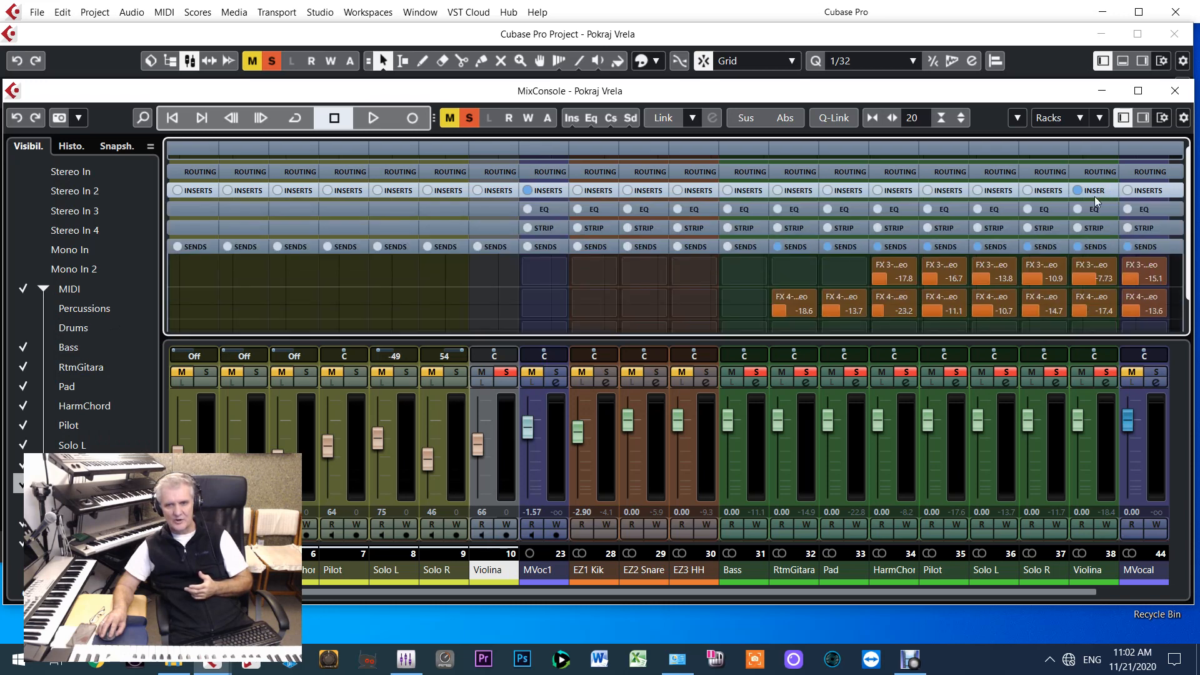
right_click(1087, 275)
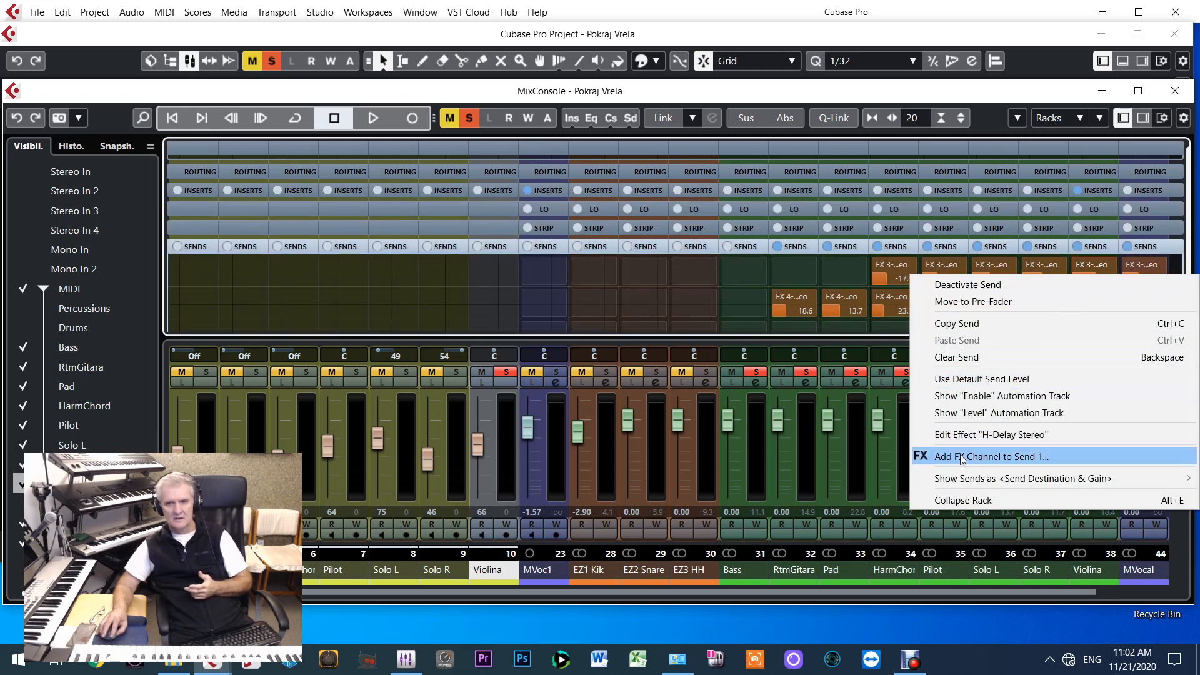
click(979, 436)
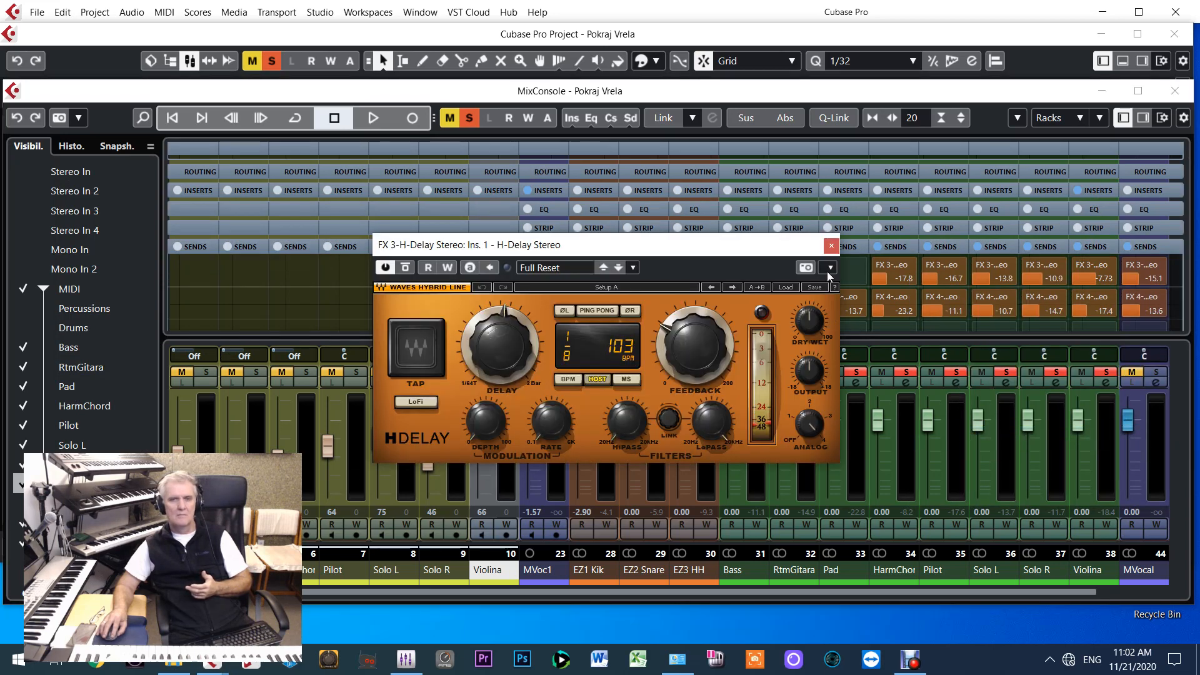
click(831, 246)
right_click(1099, 305)
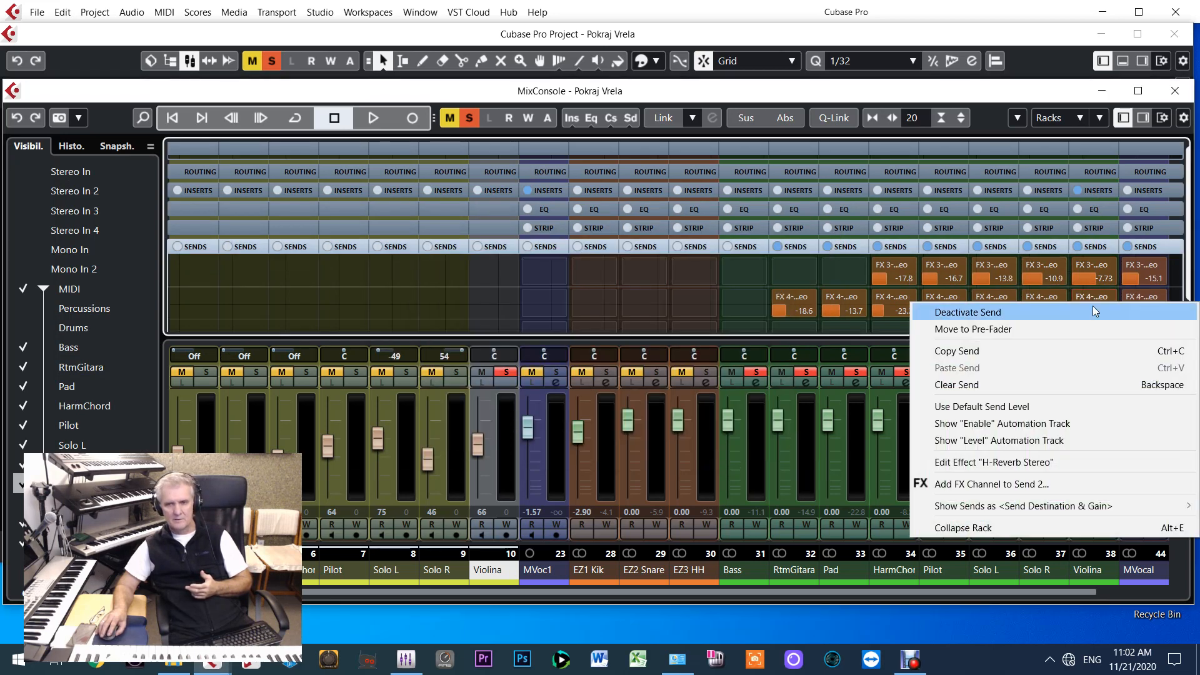
click(995, 462)
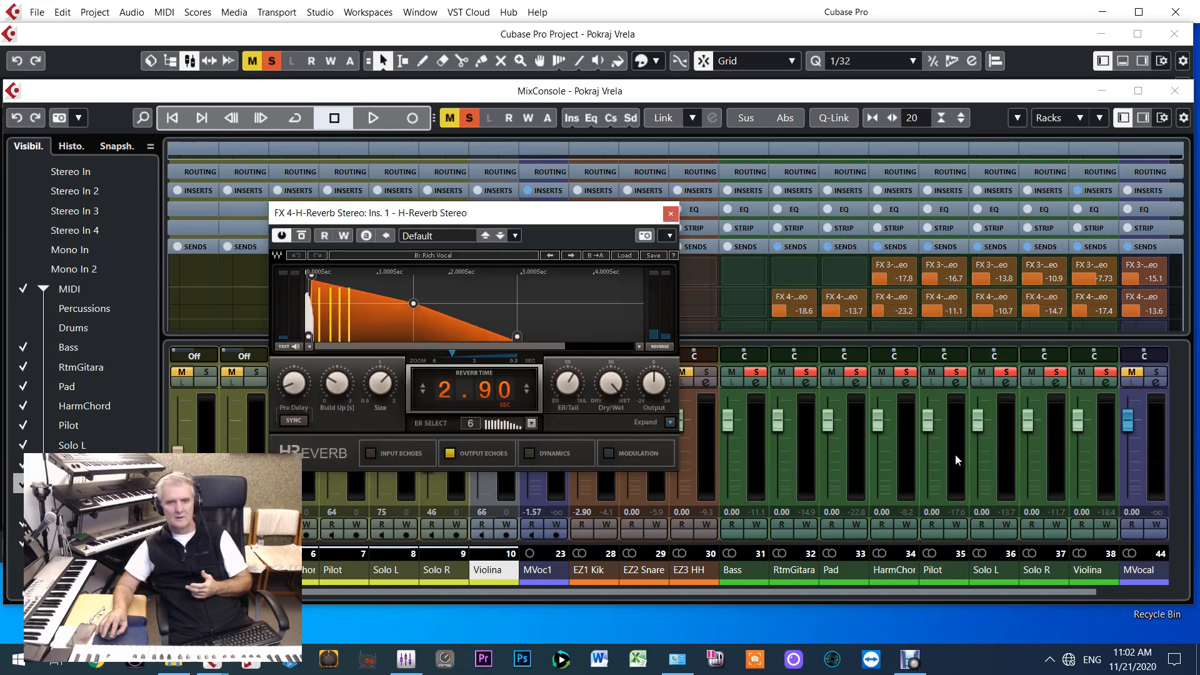
click(671, 215)
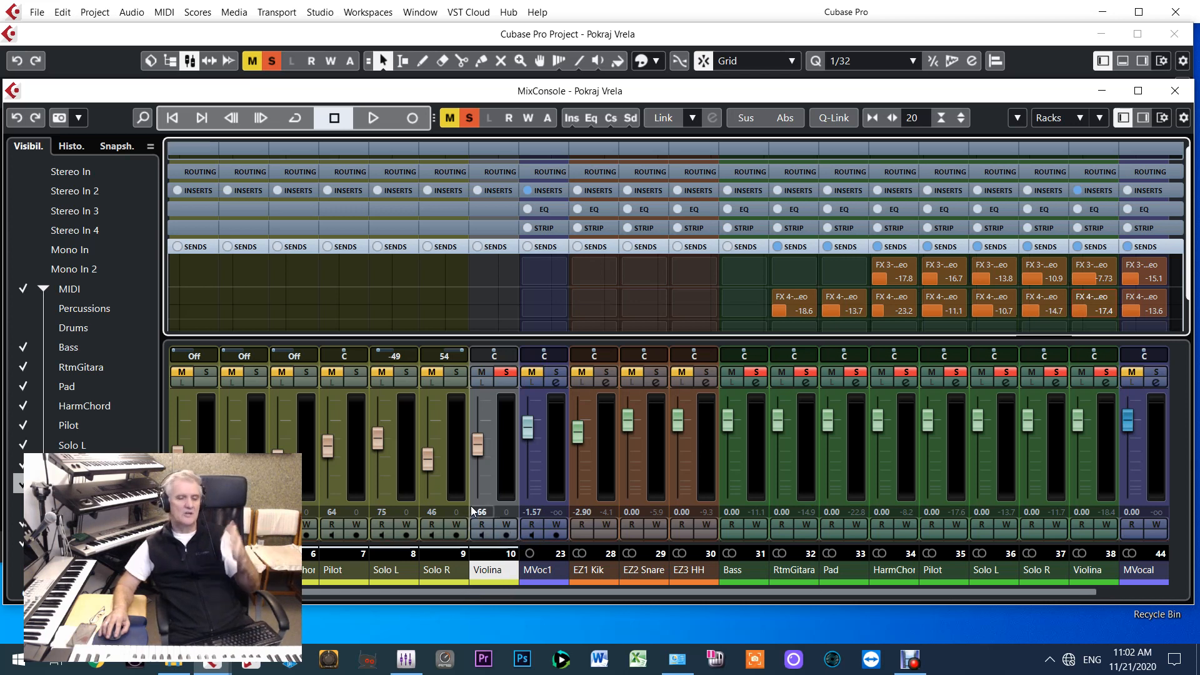
Unsolo the Violina MIDI track and play the full arrangement from the project start in the Project window
click(507, 374)
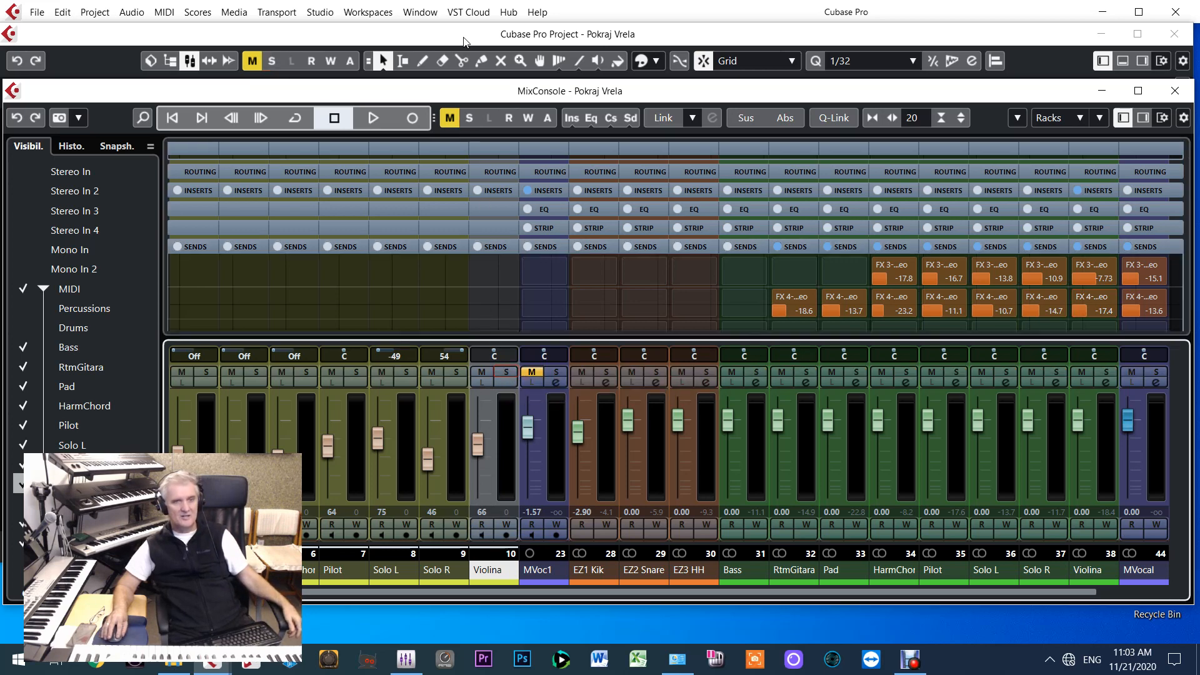
click(464, 37)
key(space)
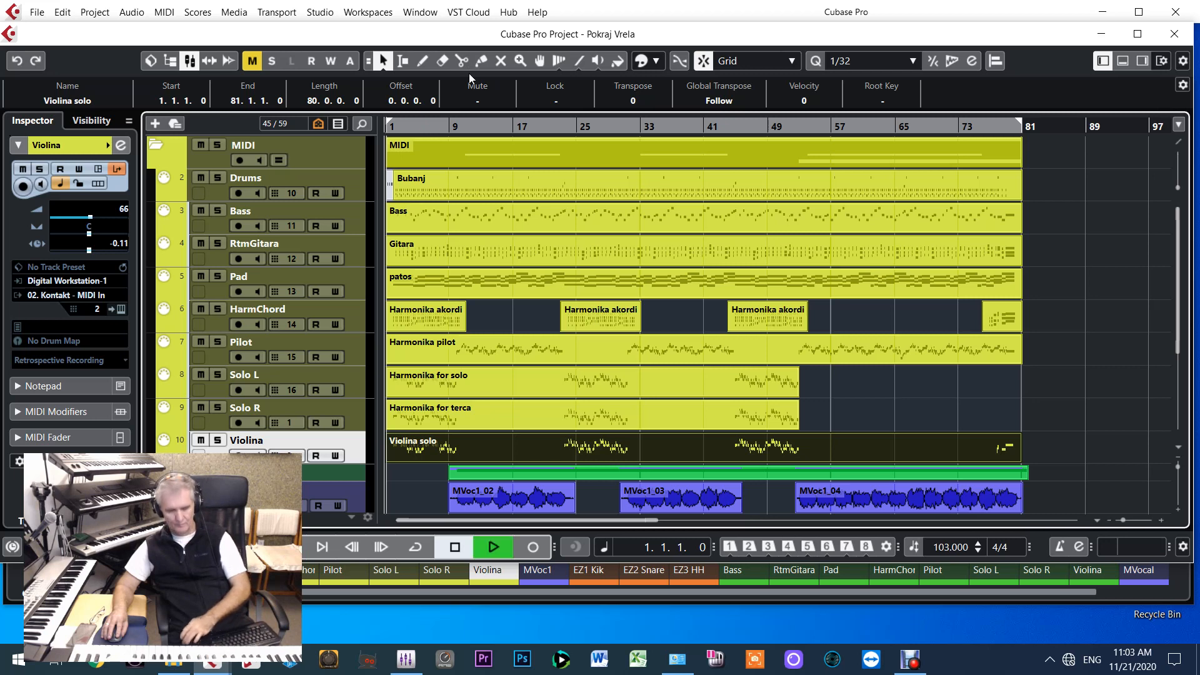
click(504, 182)
click(531, 215)
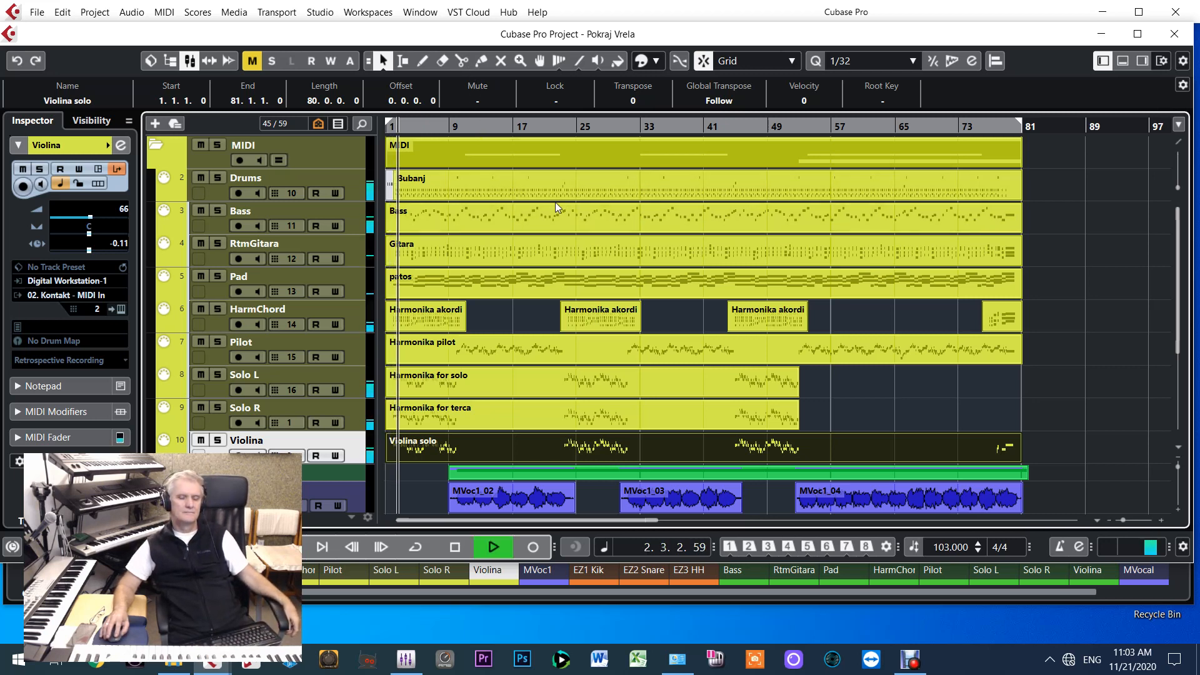
click(562, 239)
click(508, 405)
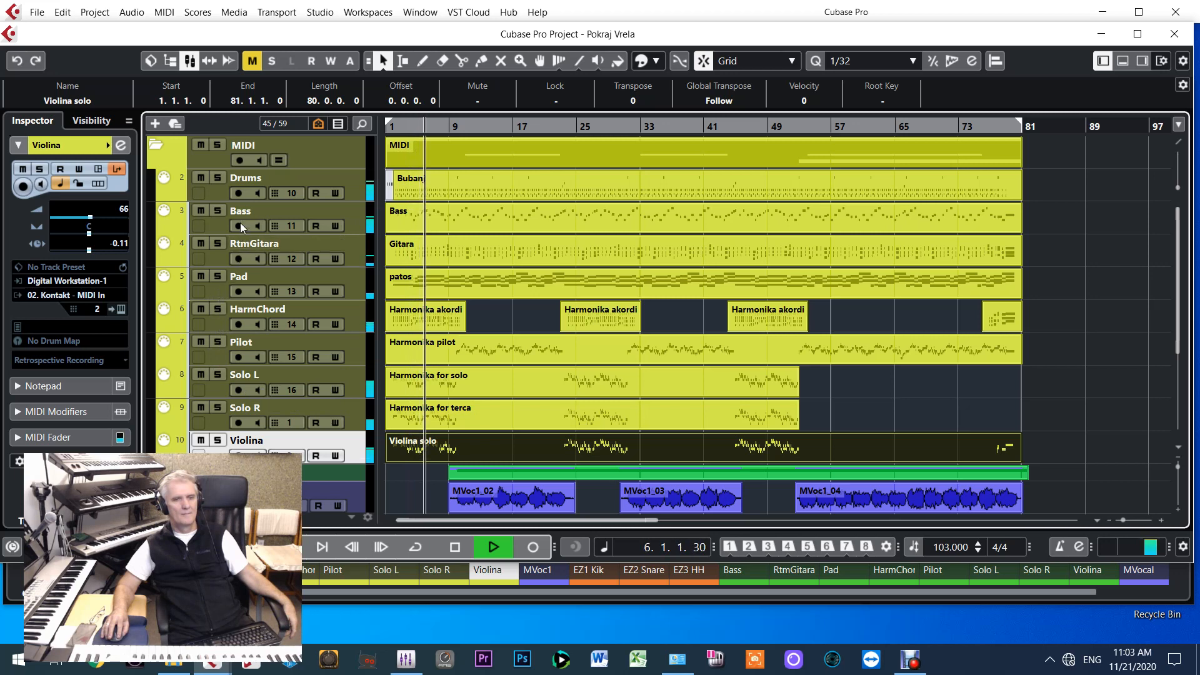
Solo the Drums MIDI track during playback and examine the EZ1 Kik, EZ2 Snare and EZ3 HH output channels in the MixConsole
click(218, 177)
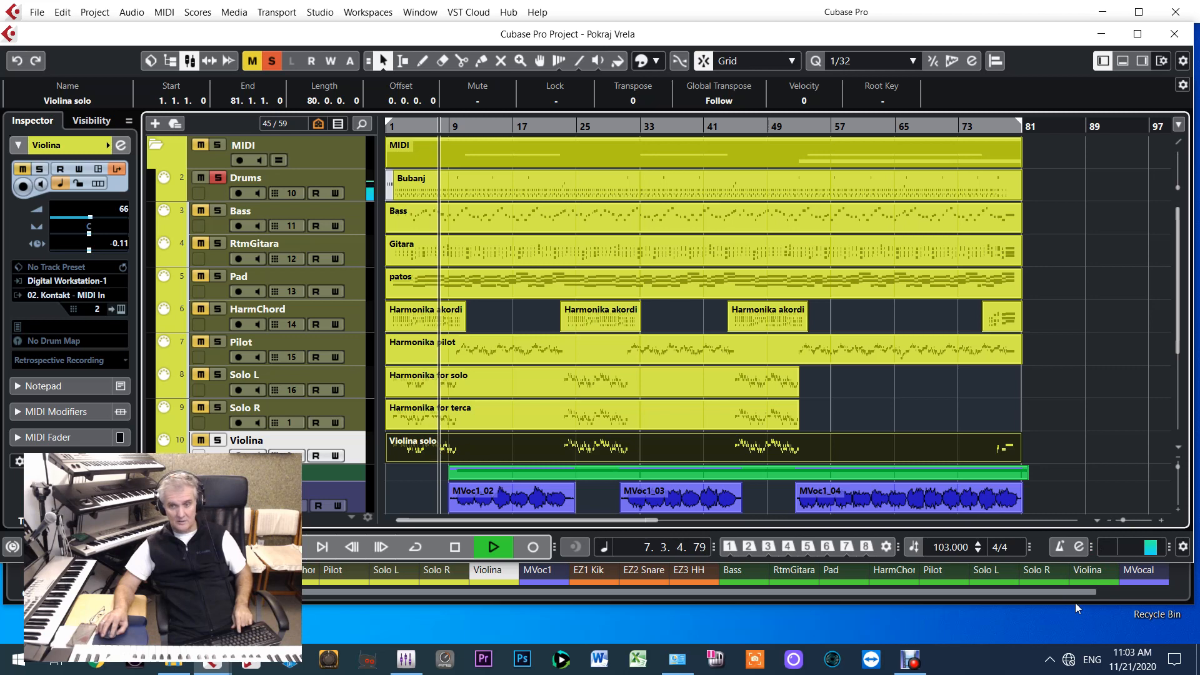
key(F3)
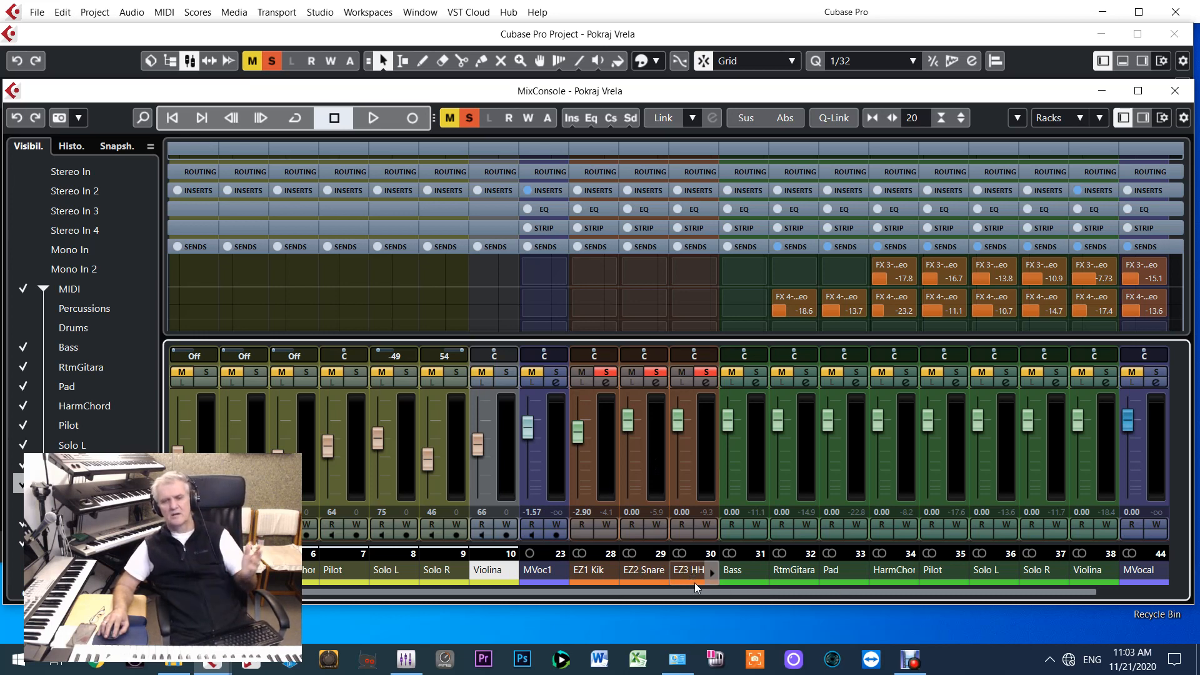
Return to the project, show the VST instruments rack and view EZdrummer's list of activated outputs
click(1080, 53)
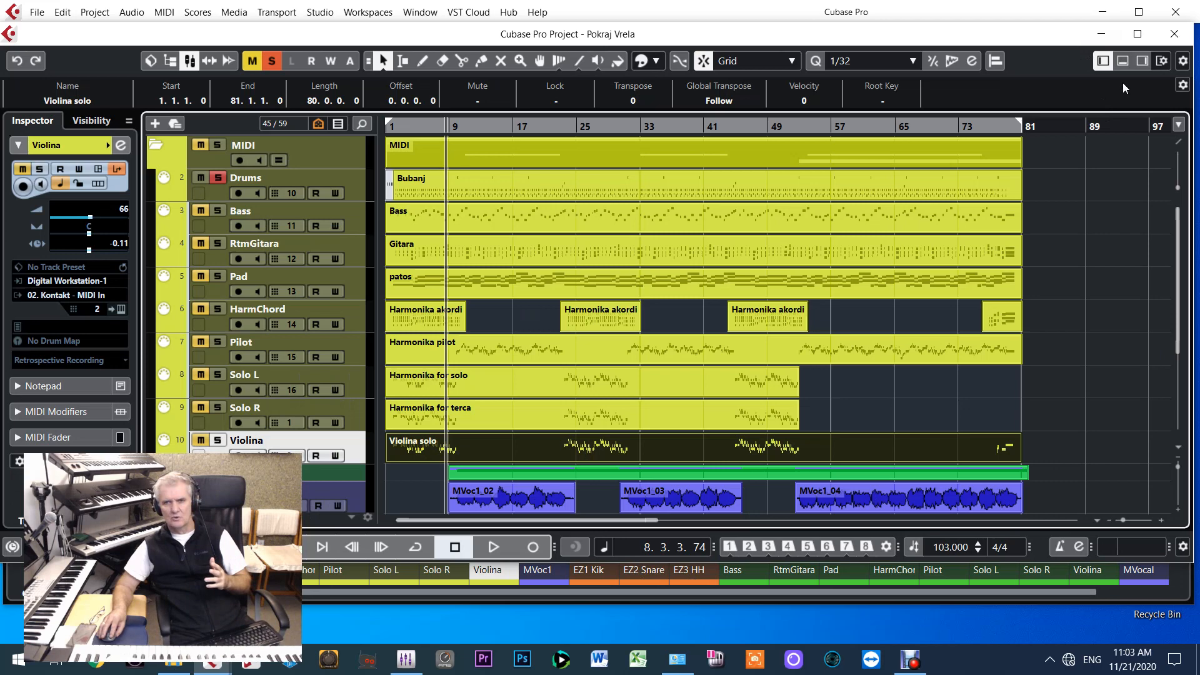
click(1143, 61)
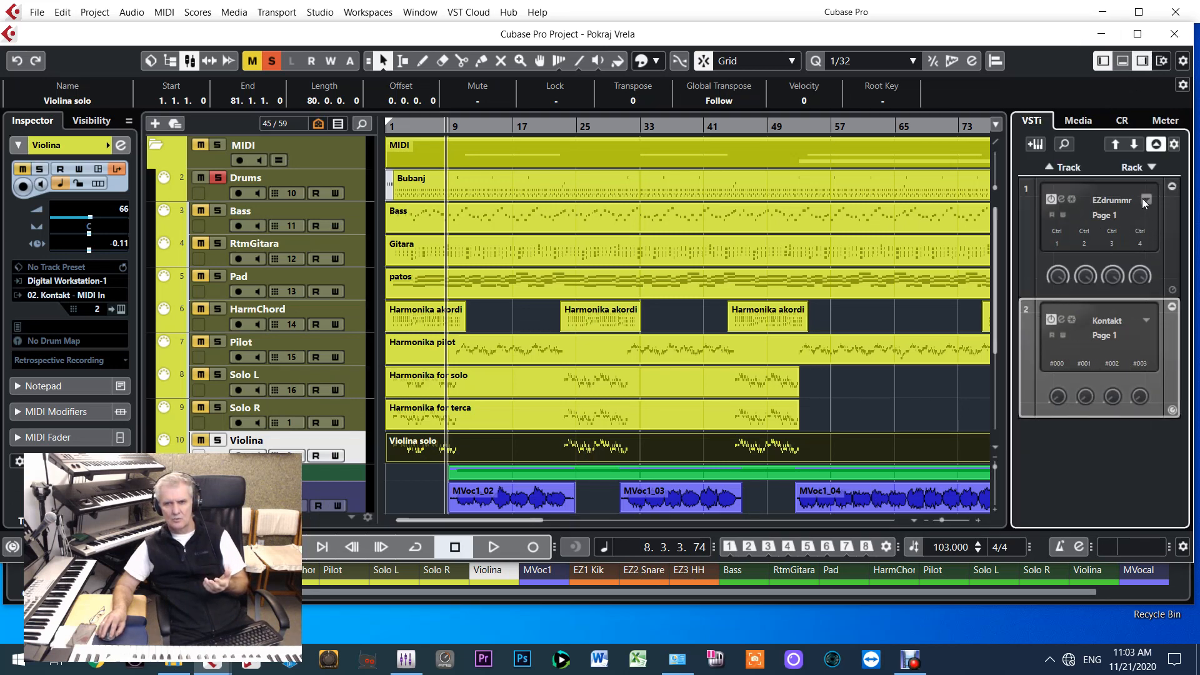
click(1144, 199)
click(1153, 233)
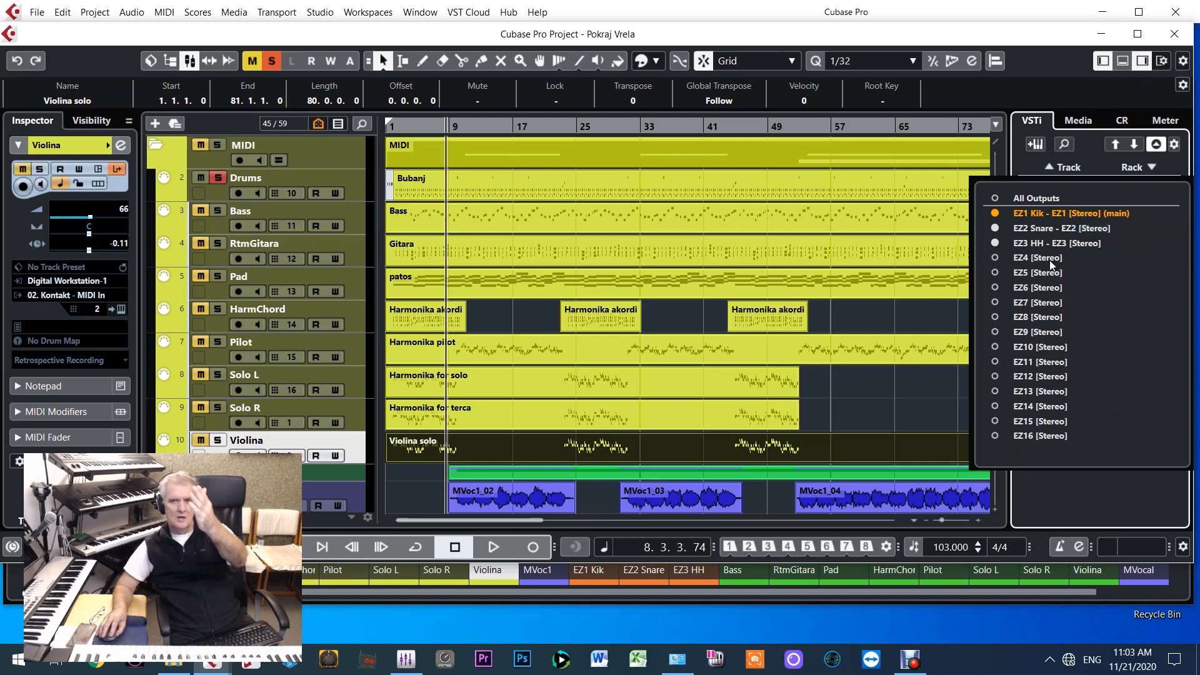
click(1107, 159)
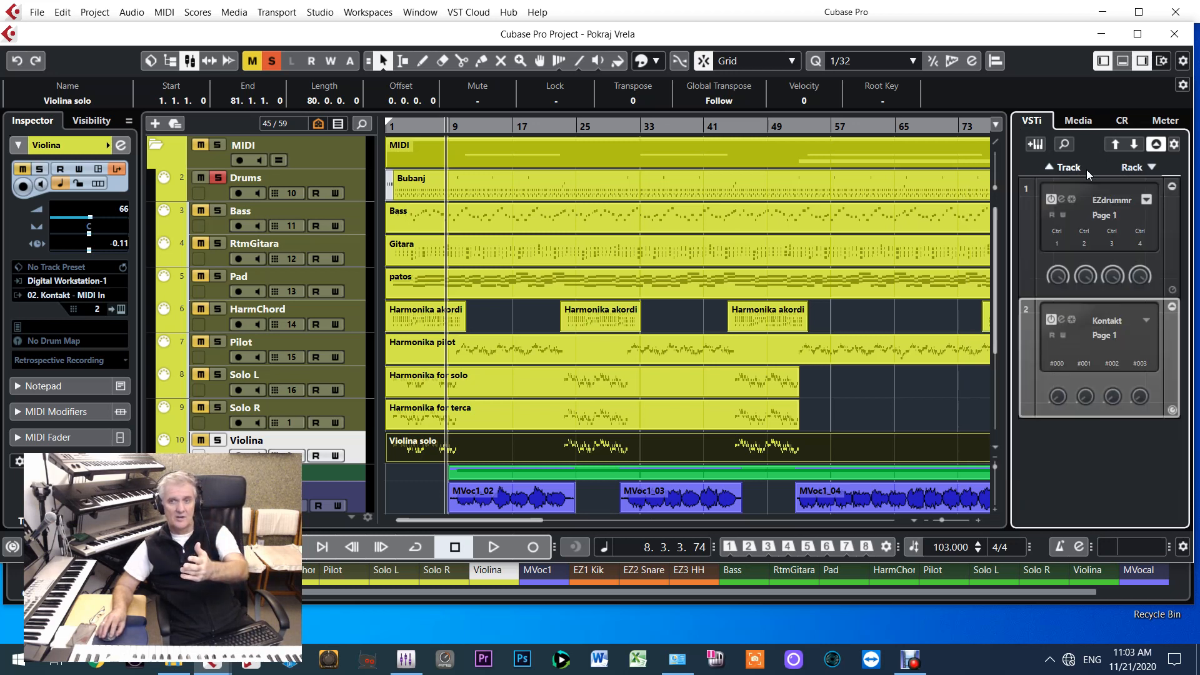
Open the EZdrummer instrument, examine the output assignments in its mixer and close the window
click(1062, 199)
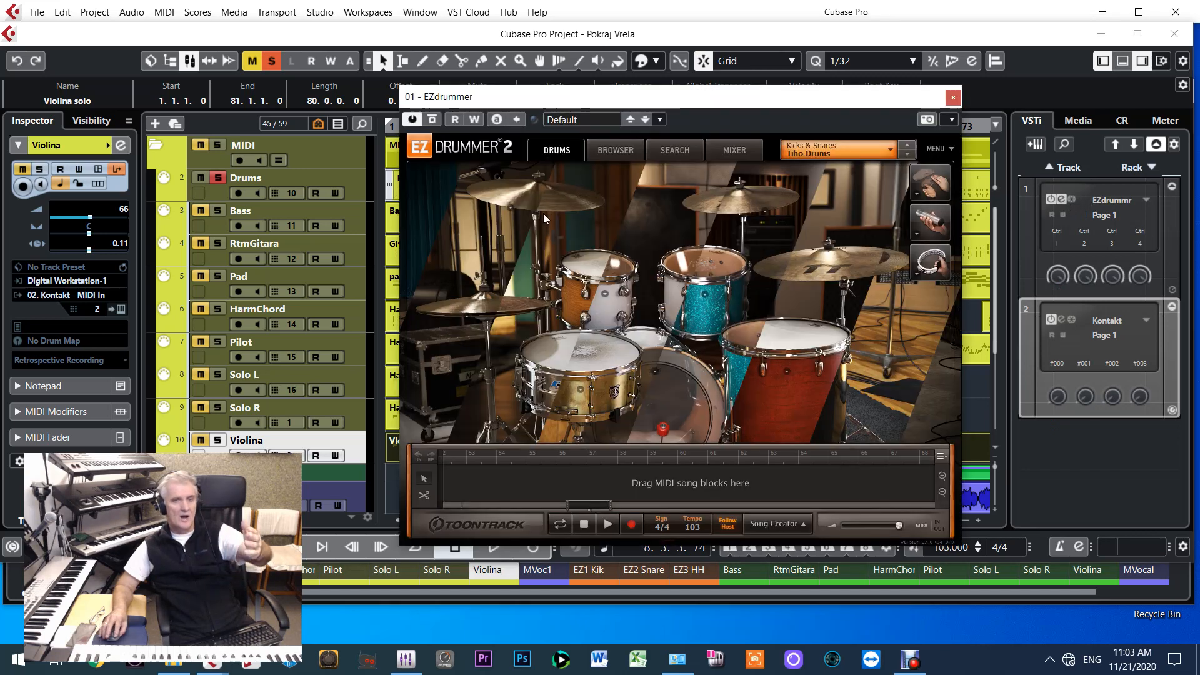
click(735, 152)
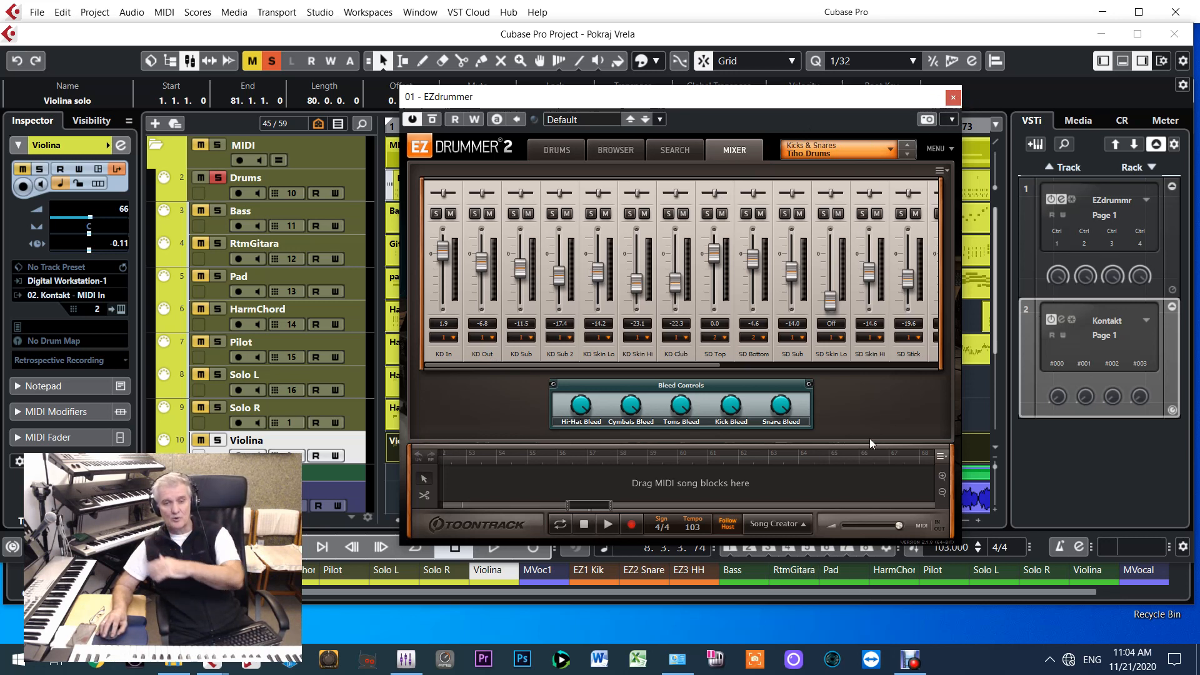
click(951, 99)
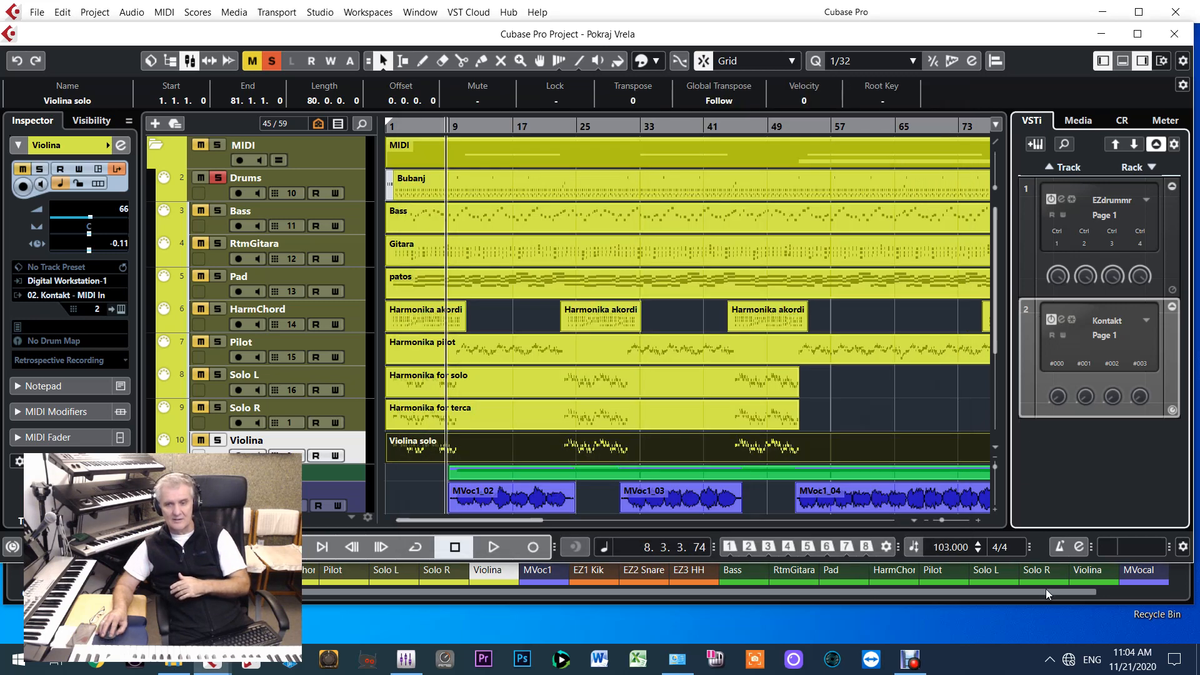
Play the EZ2 Snare output alone by unsoloing EZ1 Kik and EZ3 HH, clear its solo too and stop playback
key(F3)
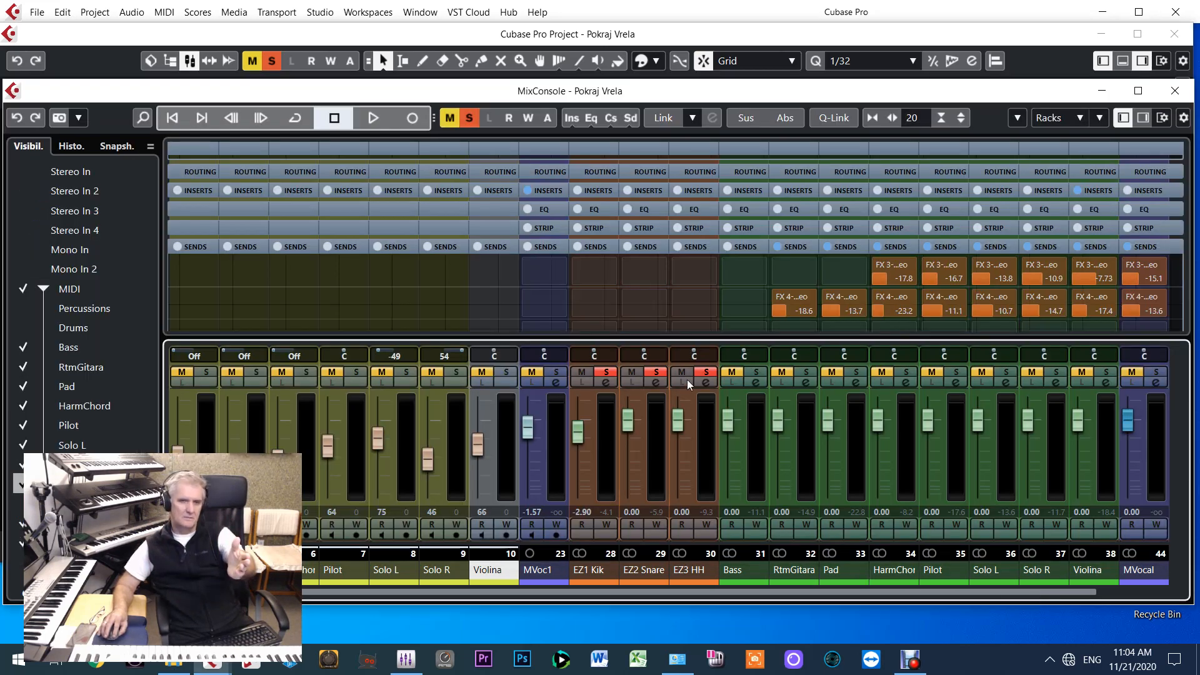
click(606, 372)
click(706, 372)
key(space)
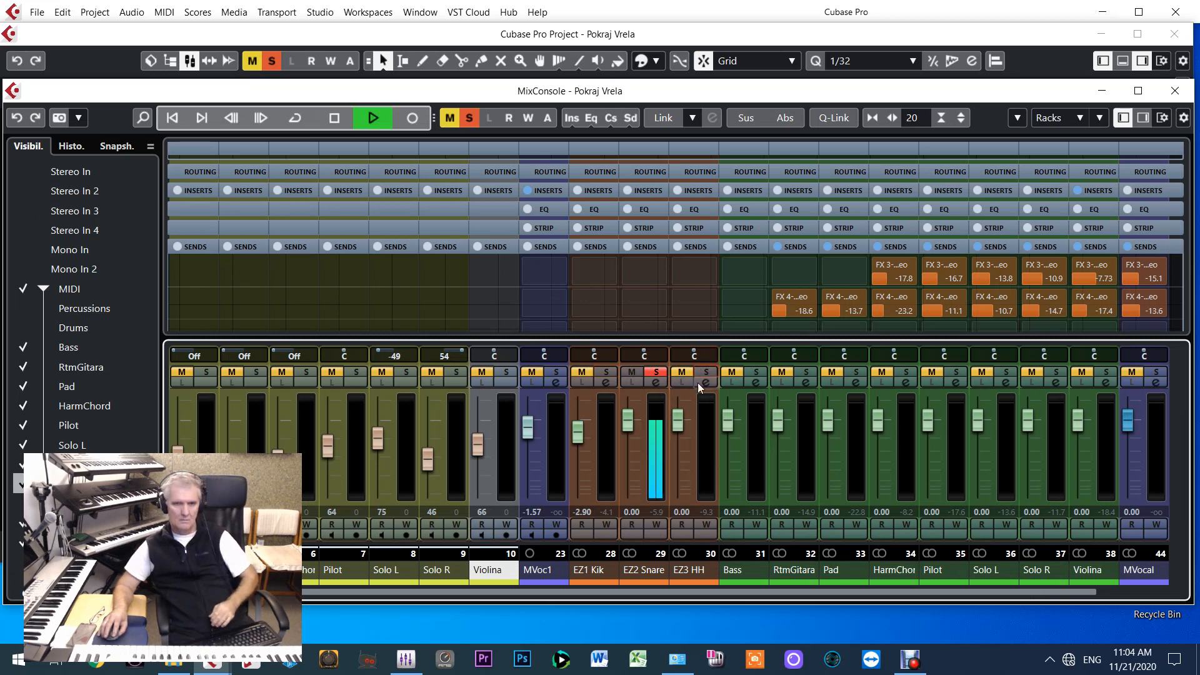
click(662, 374)
click(539, 374)
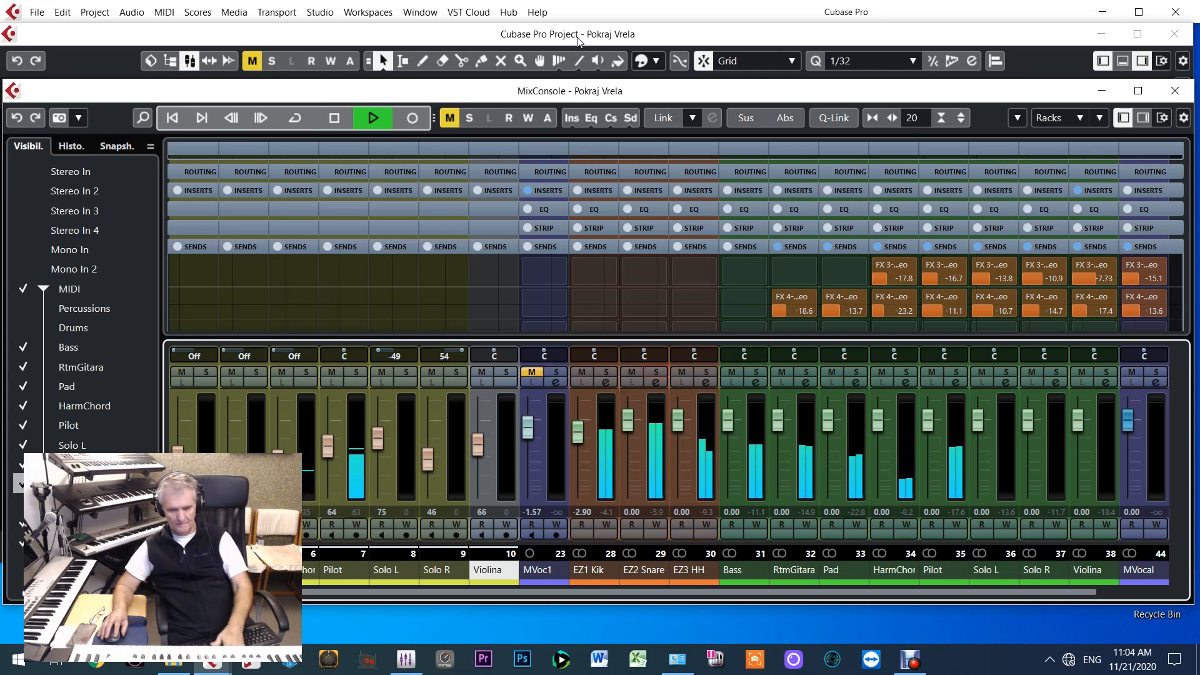
key(space)
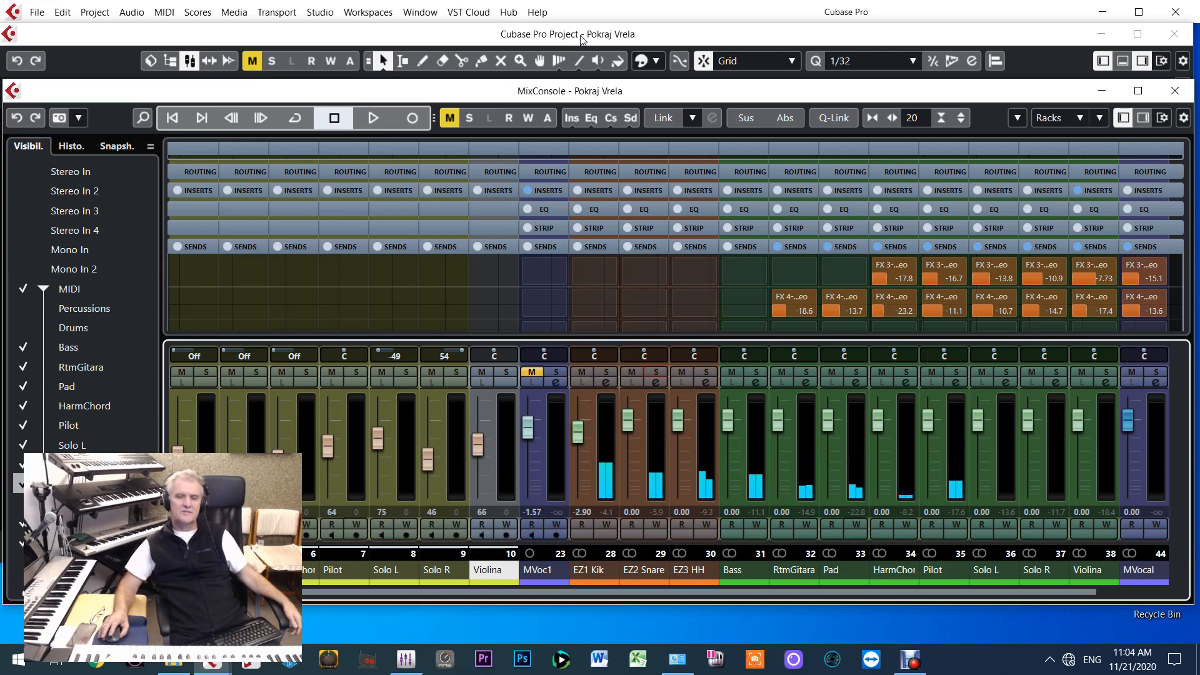
Open Kontakt from the project's instrument rack, solo the Violina track and play it to watch its instrument's activity
click(476, 43)
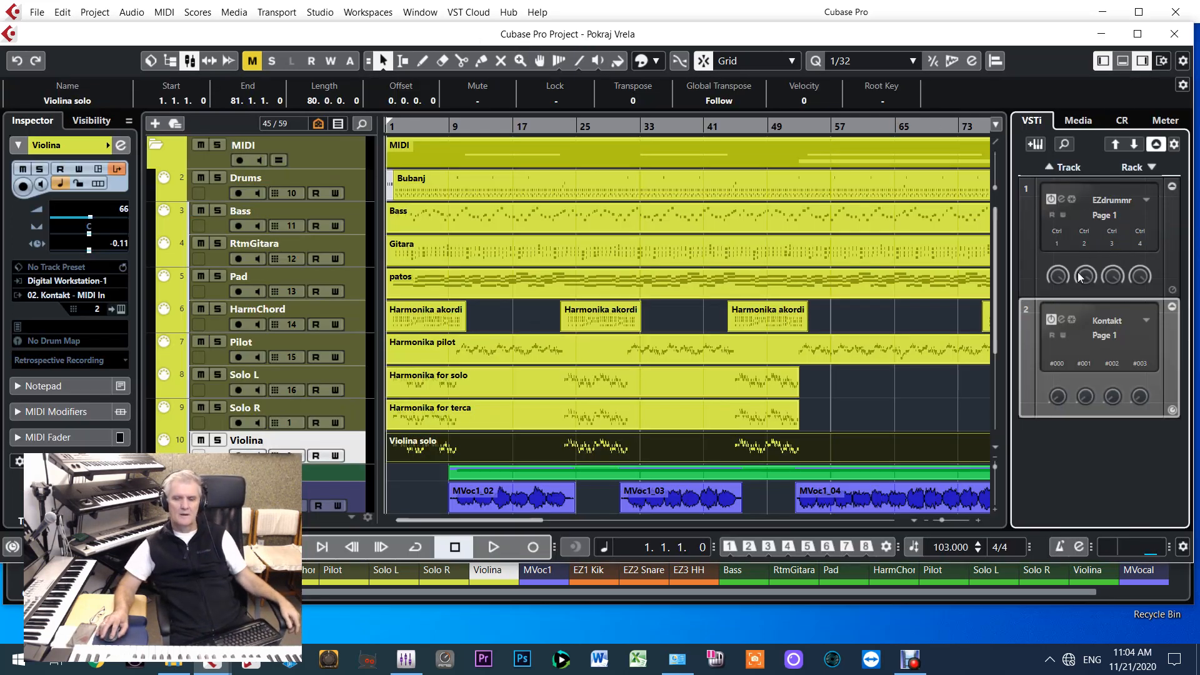
click(1060, 320)
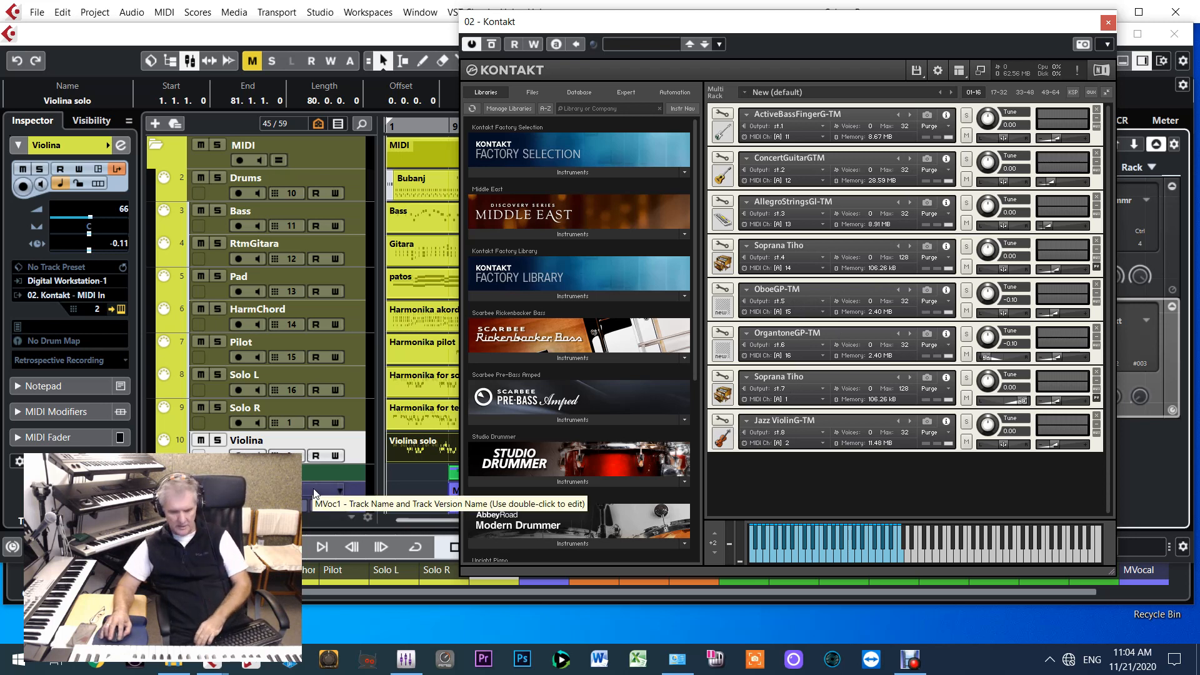
click(217, 441)
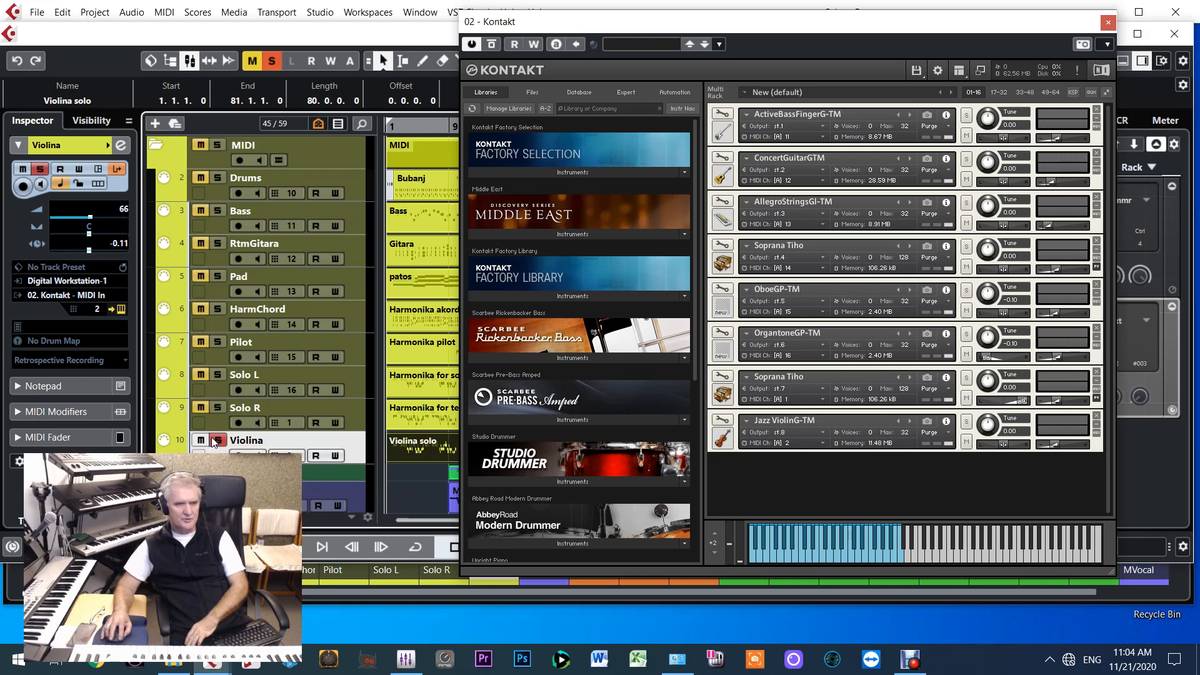
key(space)
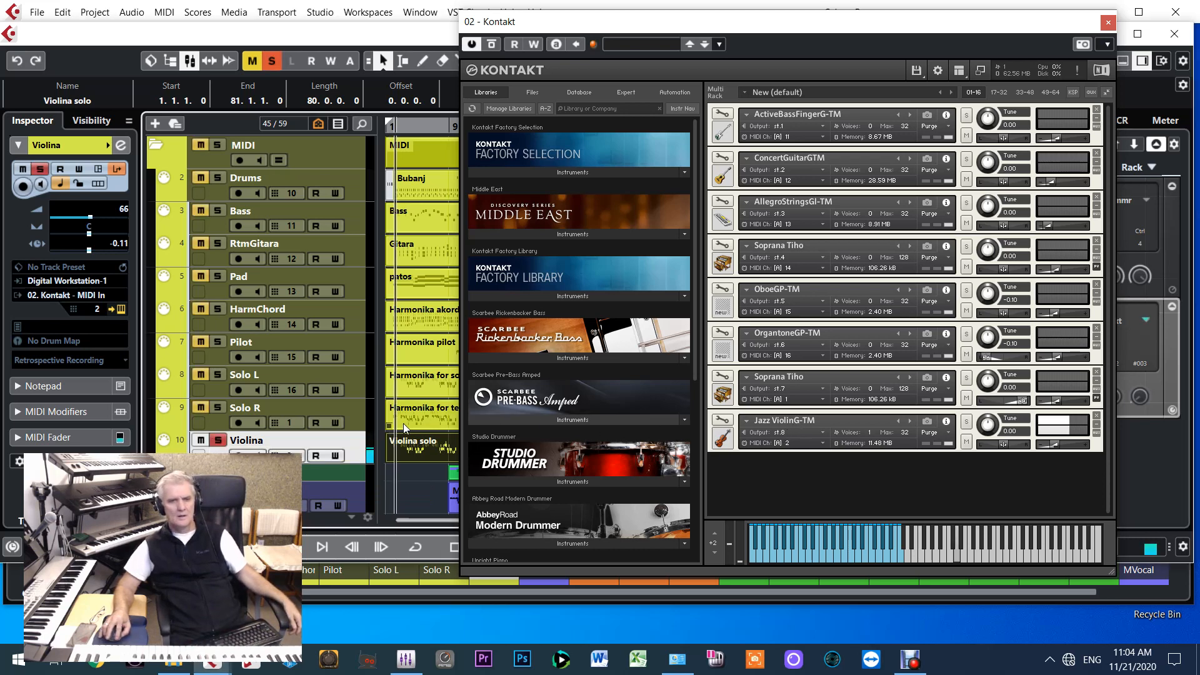
Solo the Solo R and Solo L tracks during playback, unsolo Solo R and Violina, and select the Solo L track
click(217, 407)
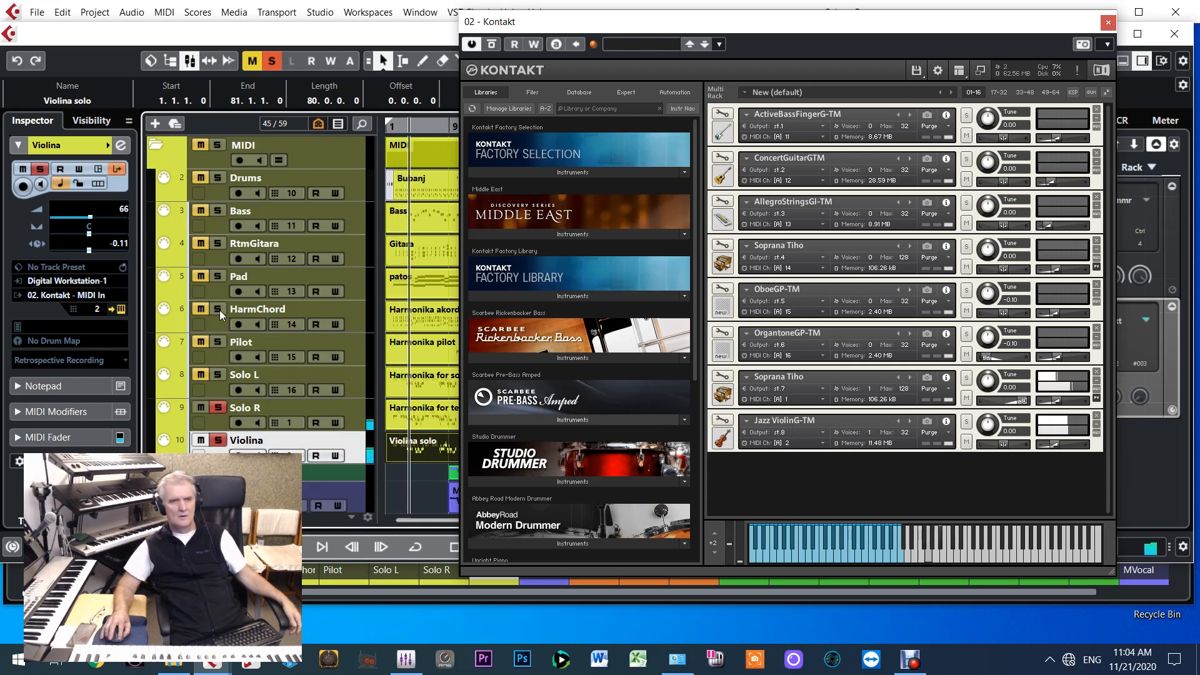
click(217, 375)
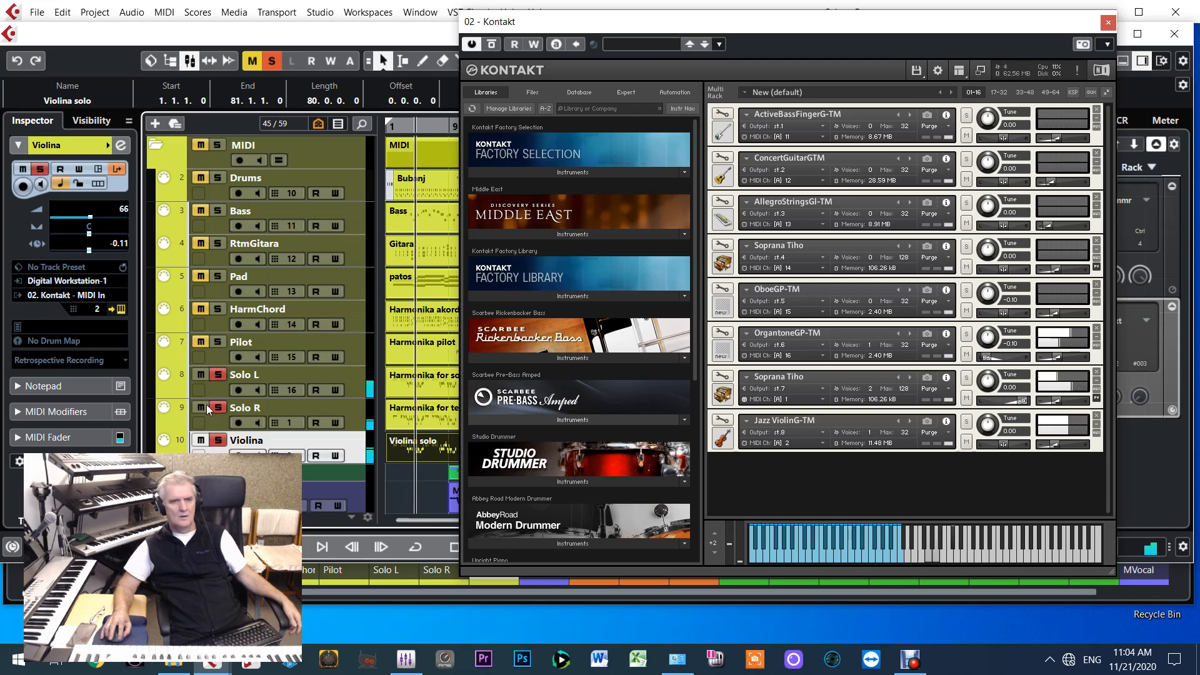
click(217, 407)
click(218, 440)
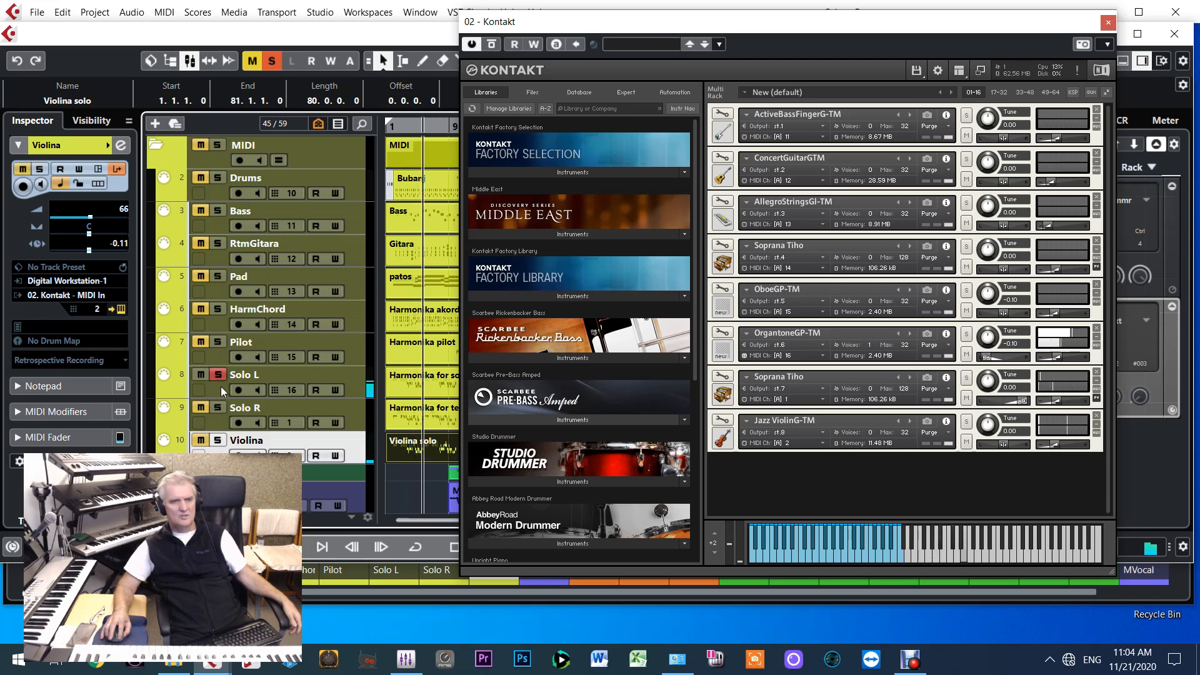
click(223, 392)
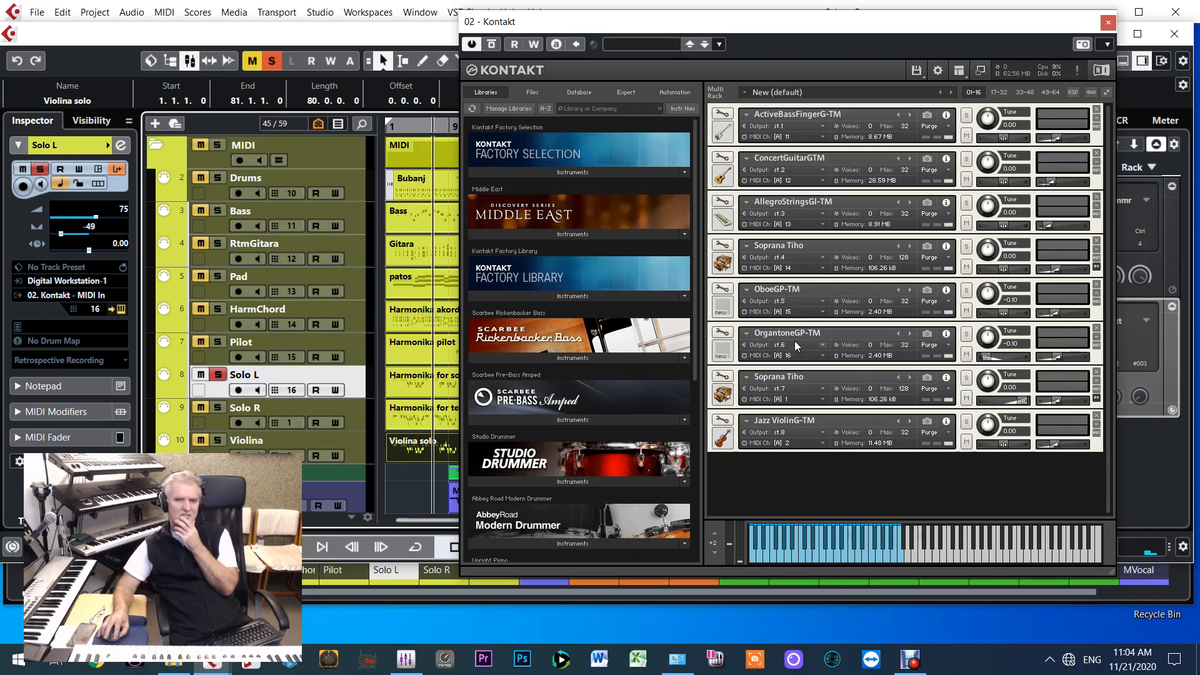
Examine the OrgantoneGP-TM instrument's effects and parameters in Kontakt's edit view and return to the multi rack
click(722, 332)
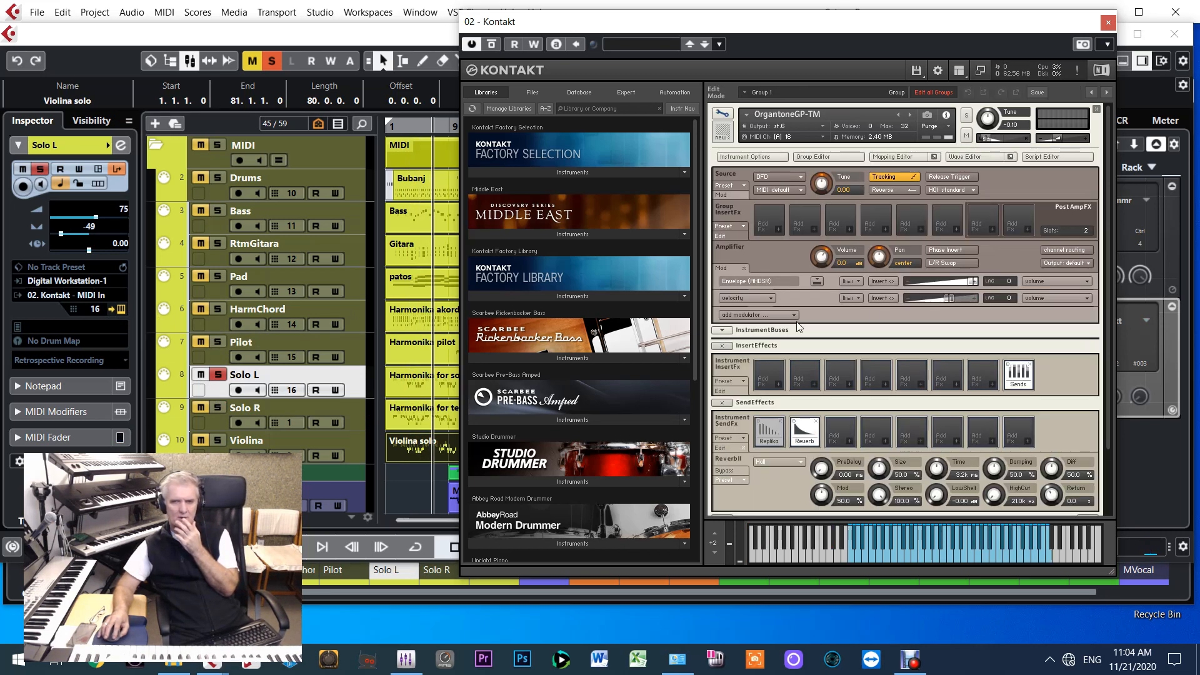
scroll(959, 342, down, 5)
scroll(924, 285, up, 4)
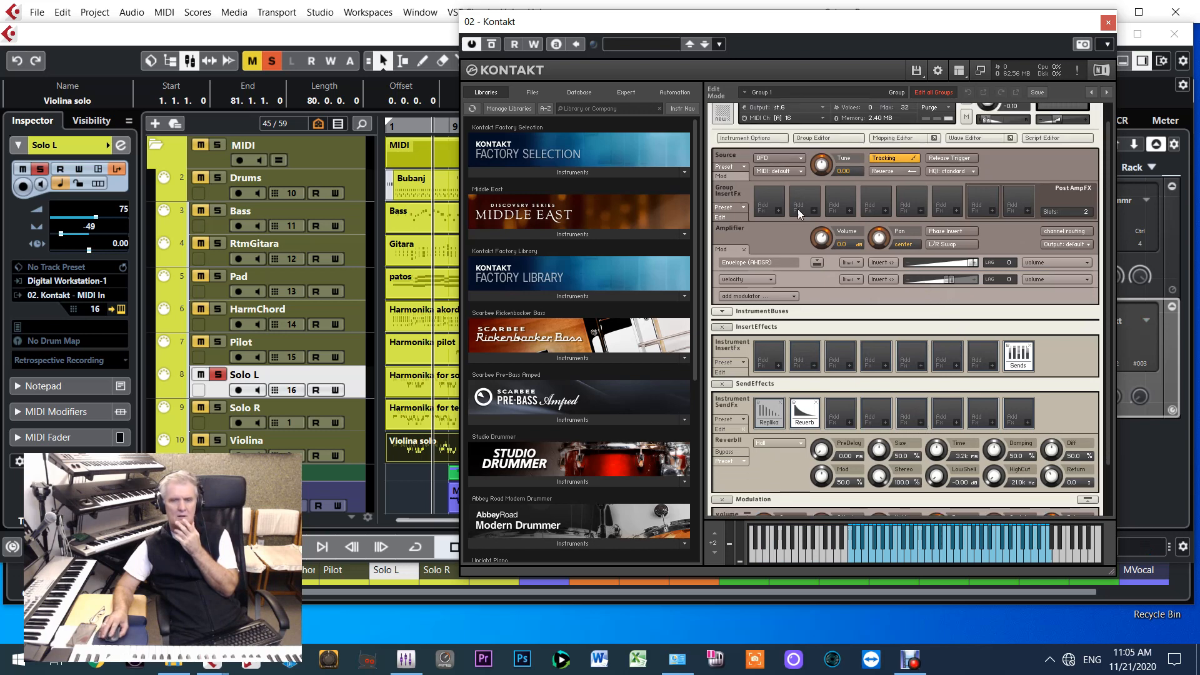
scroll(763, 121, up, 2)
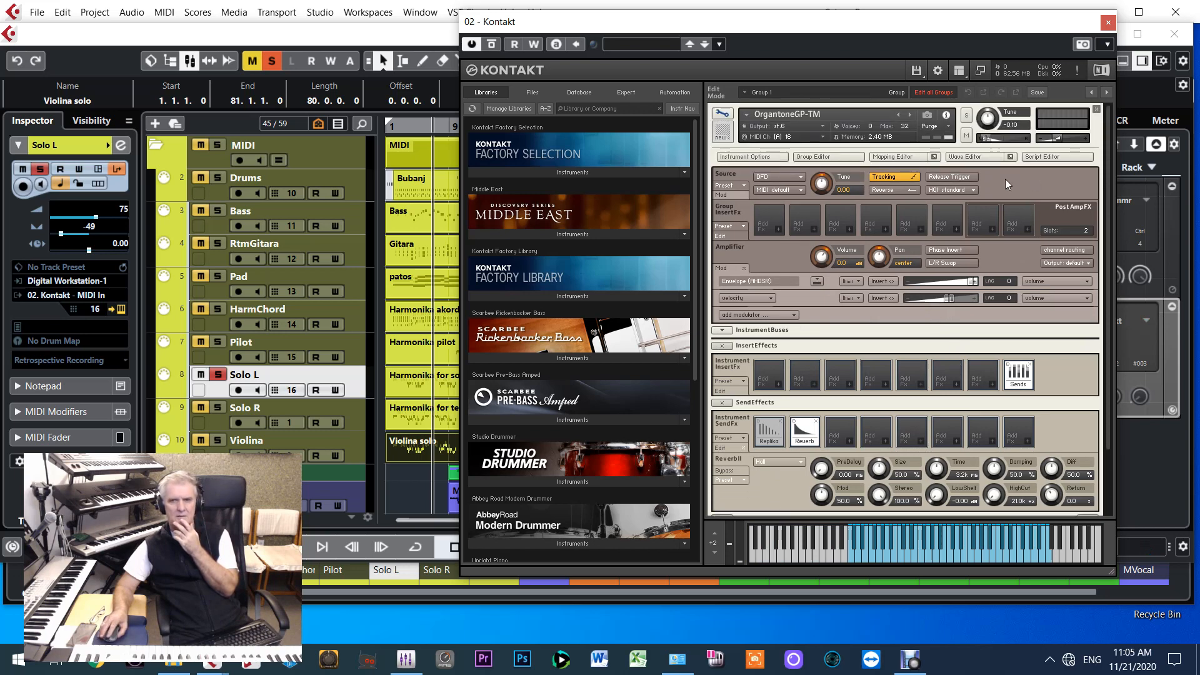
click(724, 115)
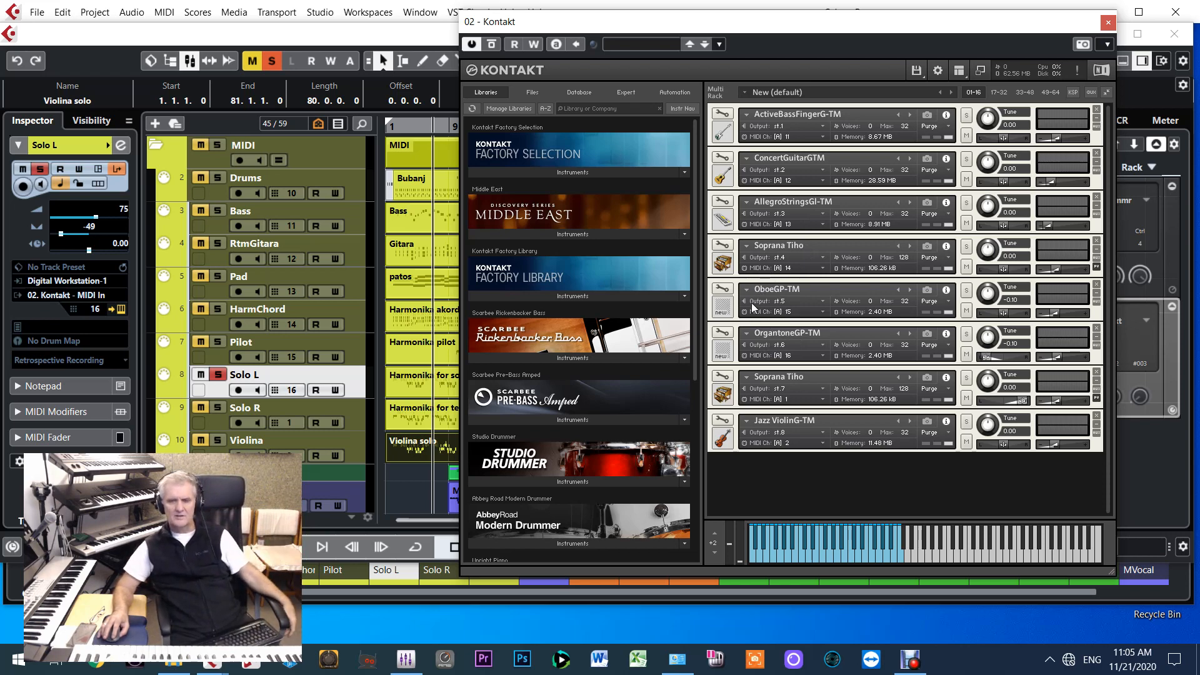
Close the Kontakt window, view the soloed Solo L channel and Kontakt outputs in the MixConsole and return to the project
click(1108, 22)
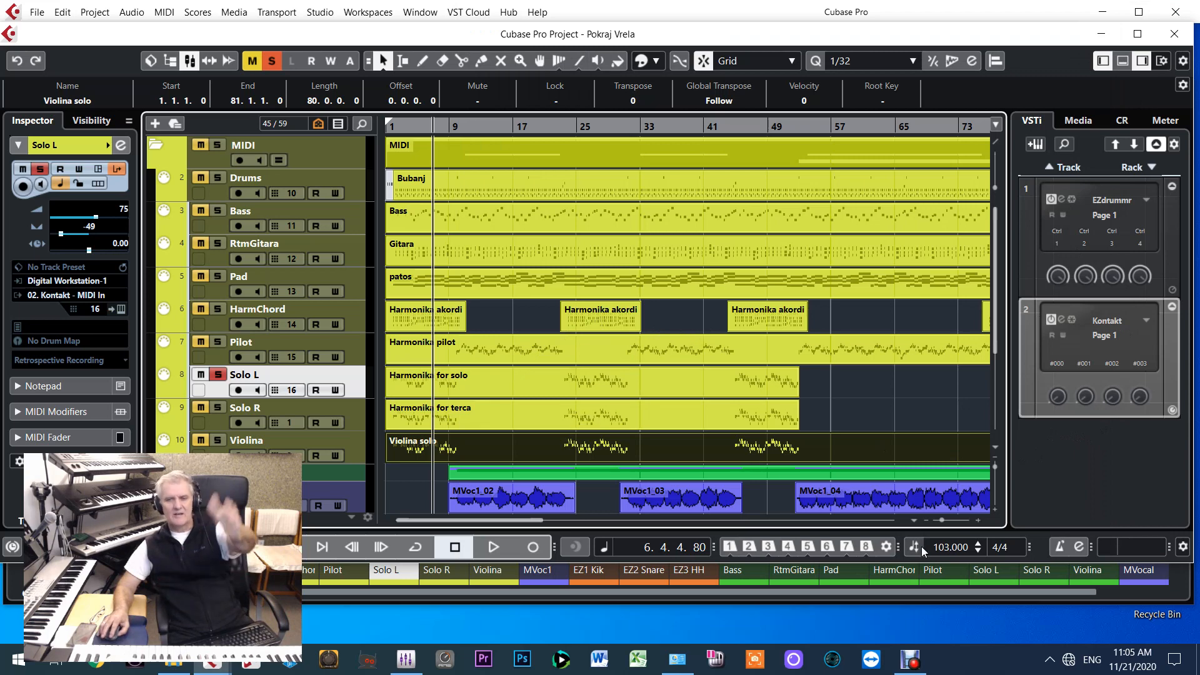
key(F3)
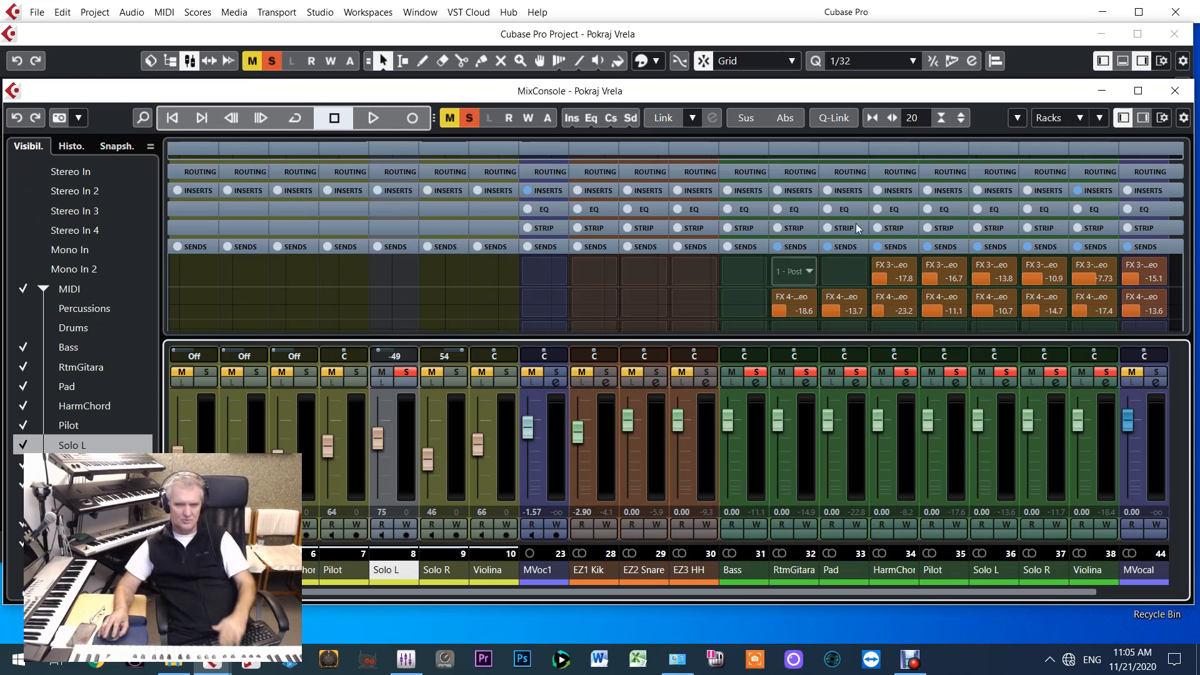
key(F3)
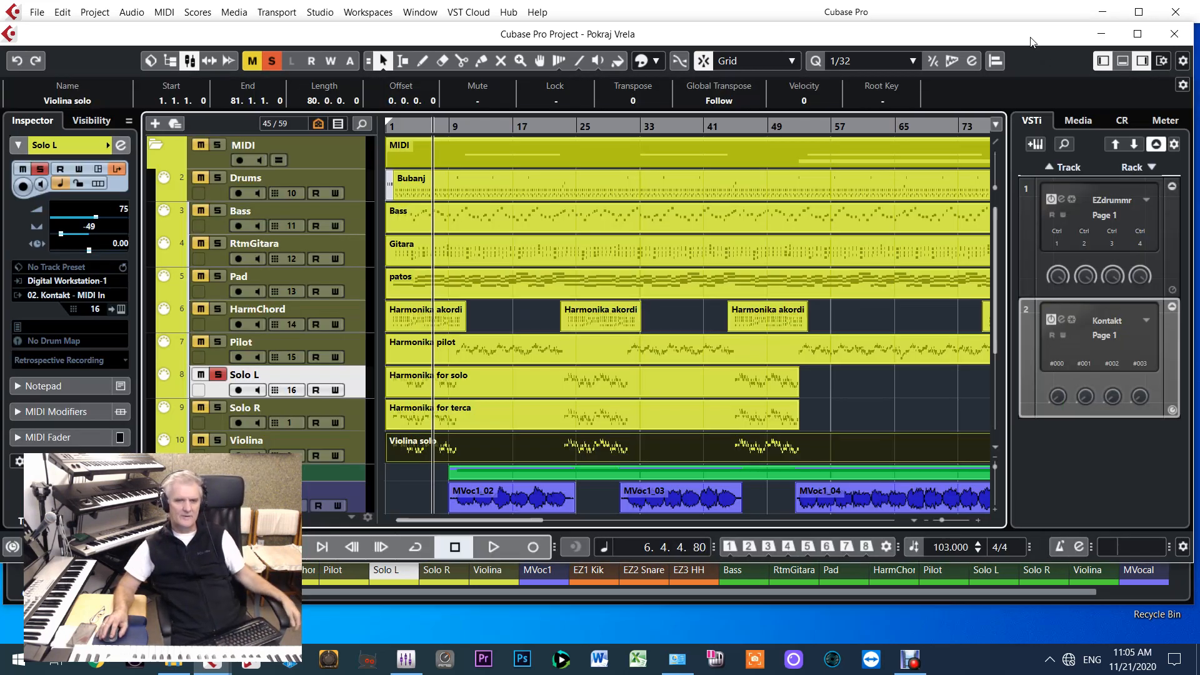